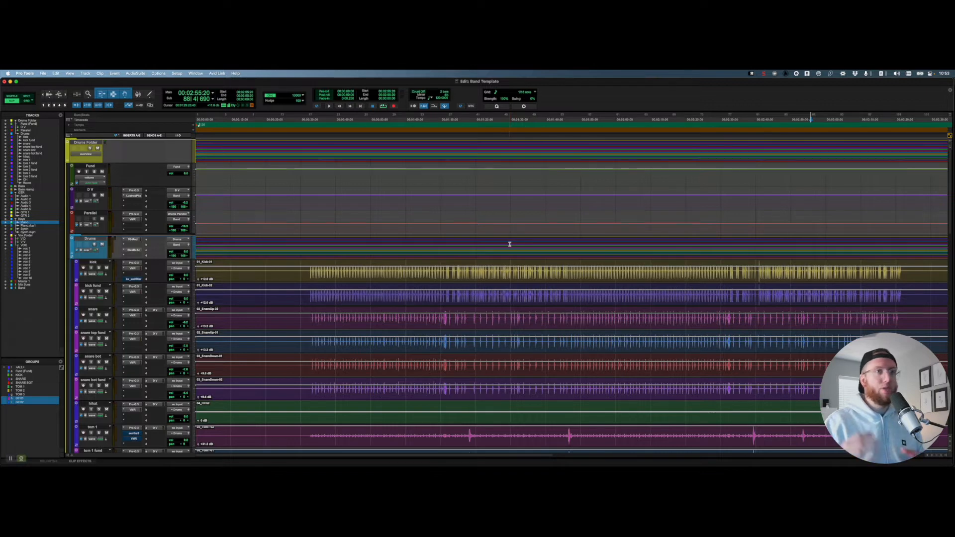
- Switch to Safari and preview the edited excerpt of The Doppler Shift's 'Atrophy' in the multitrack library
mouse_move(538, 461)
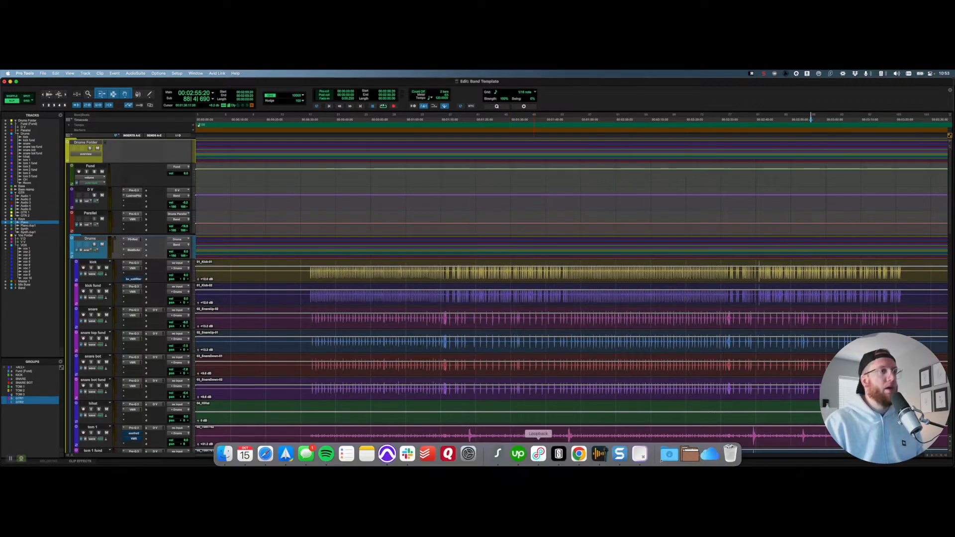
click(270, 456)
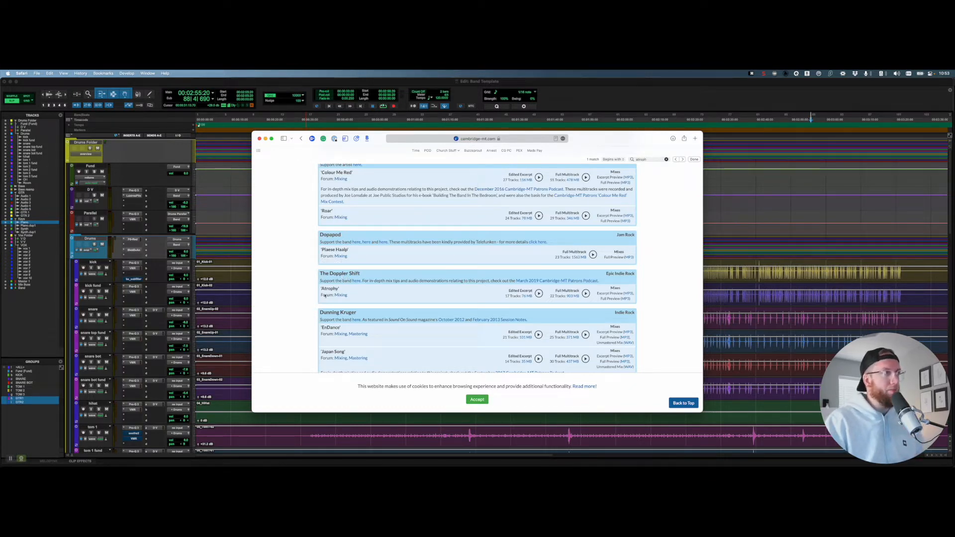
click(538, 294)
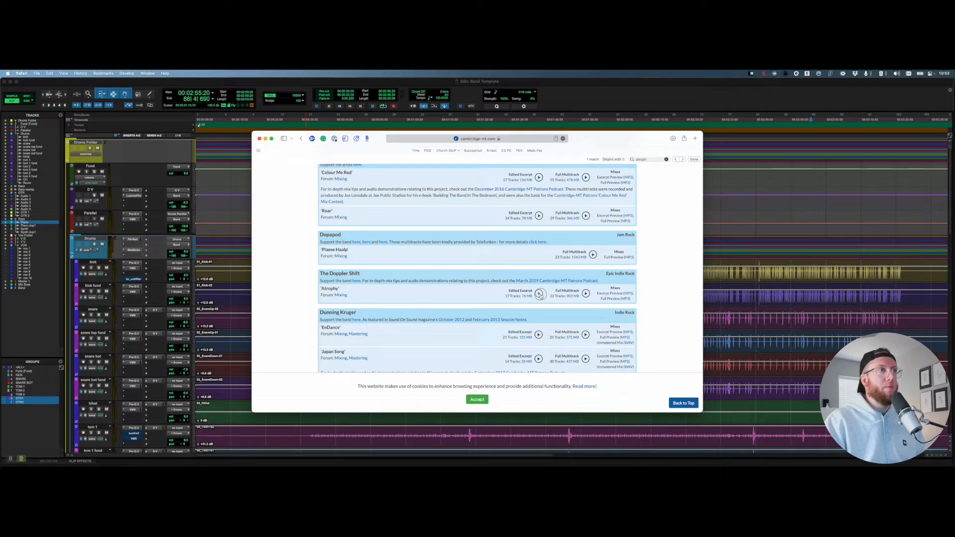
click(539, 294)
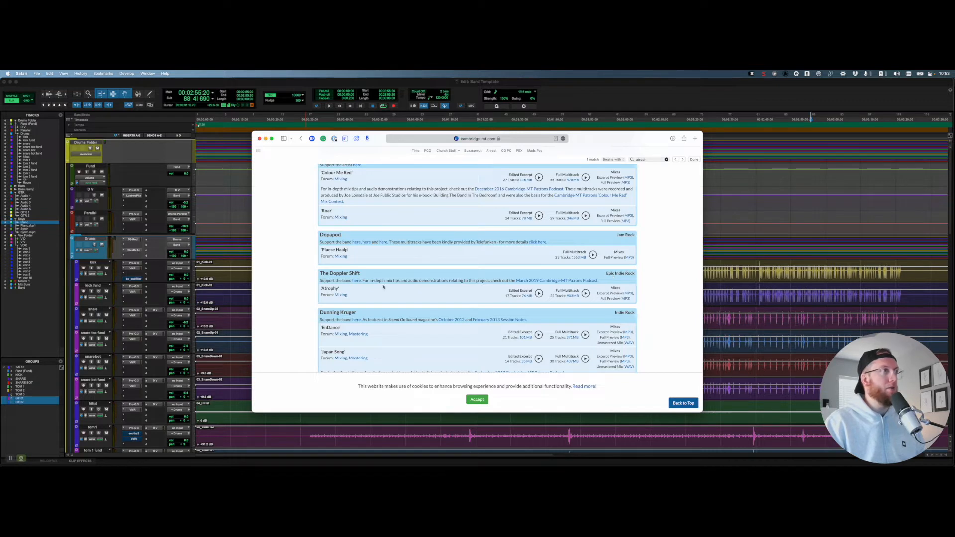
- Open The Doppler Shift's support link, look through the band's Facebook page, and close the browser window
click(354, 281)
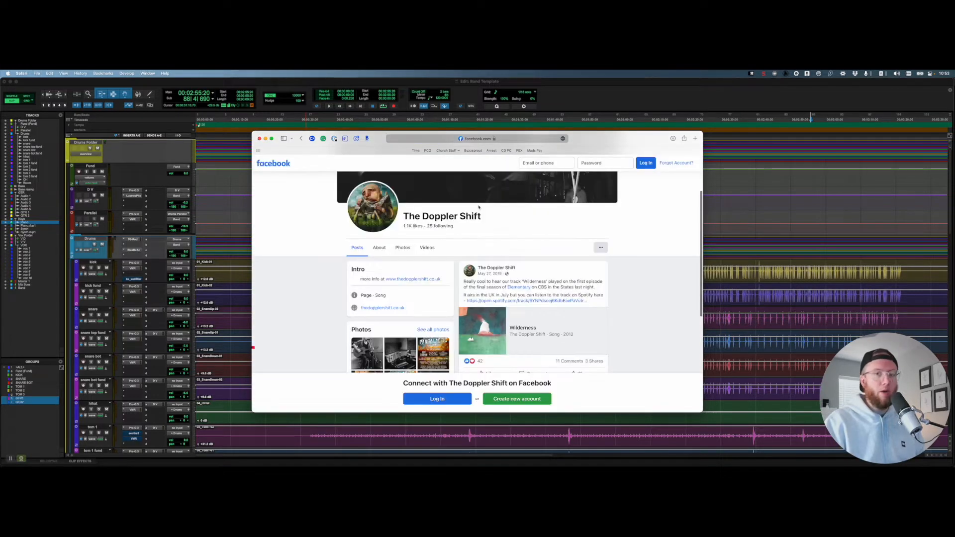
scroll(327, 277, down, 5)
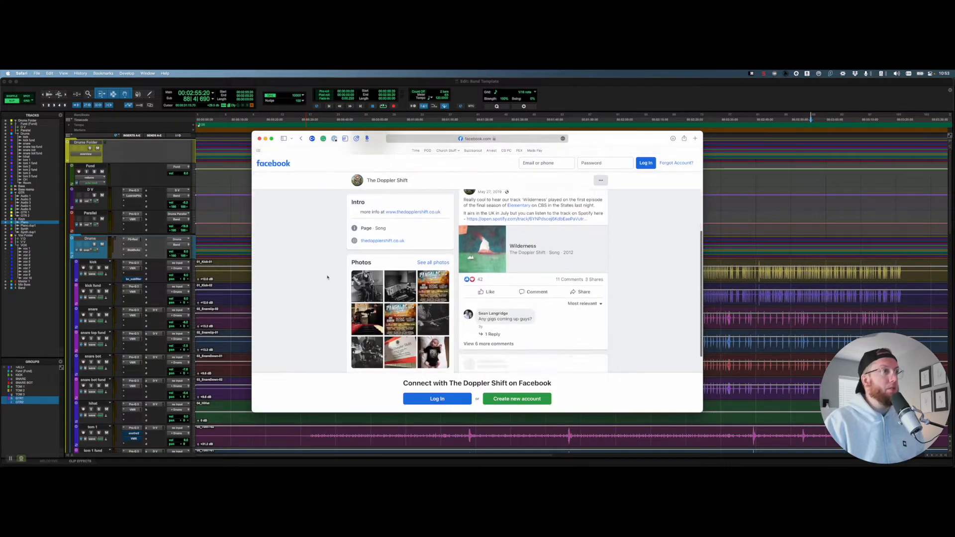
scroll(328, 277, up, 5)
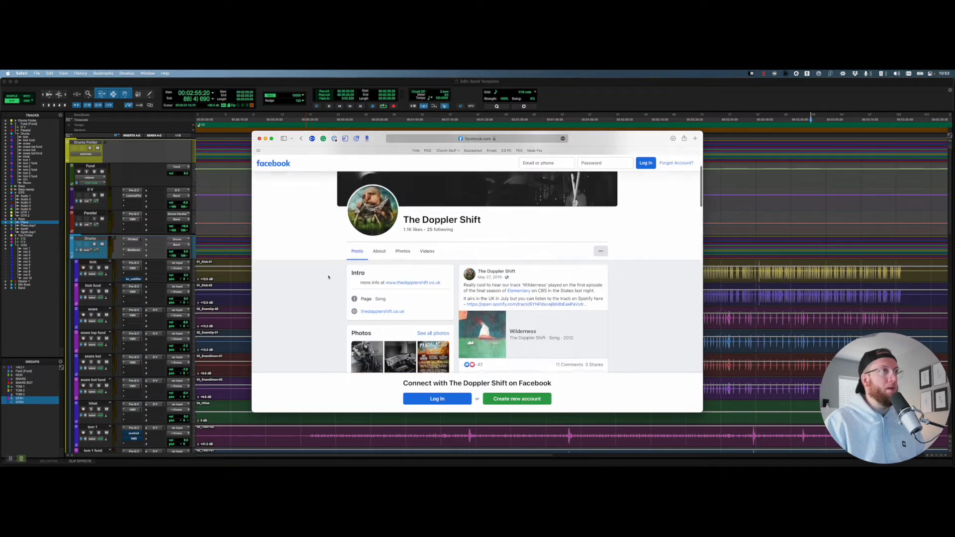
key(super+w)
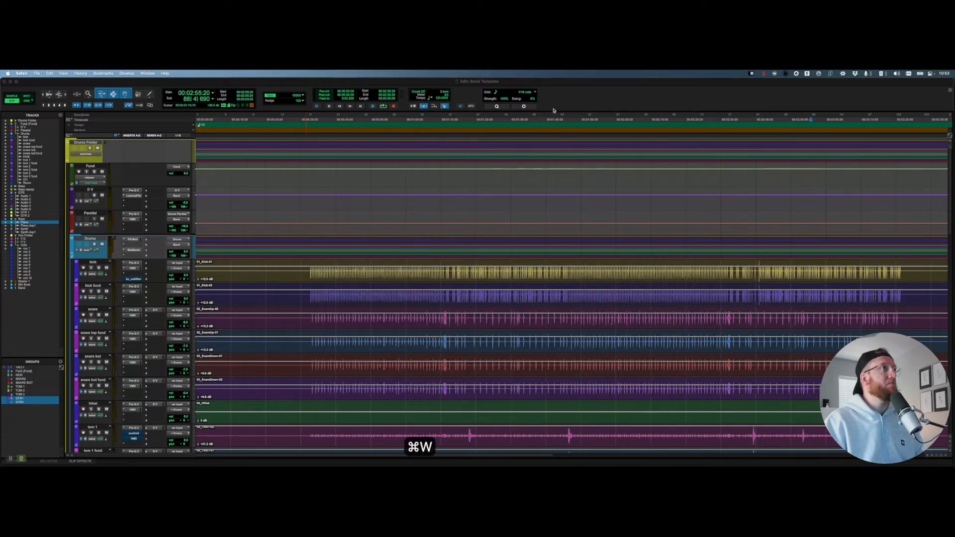
- Look over the session's tracks in the Edit window and the channel strips in the Mix window
key(r)
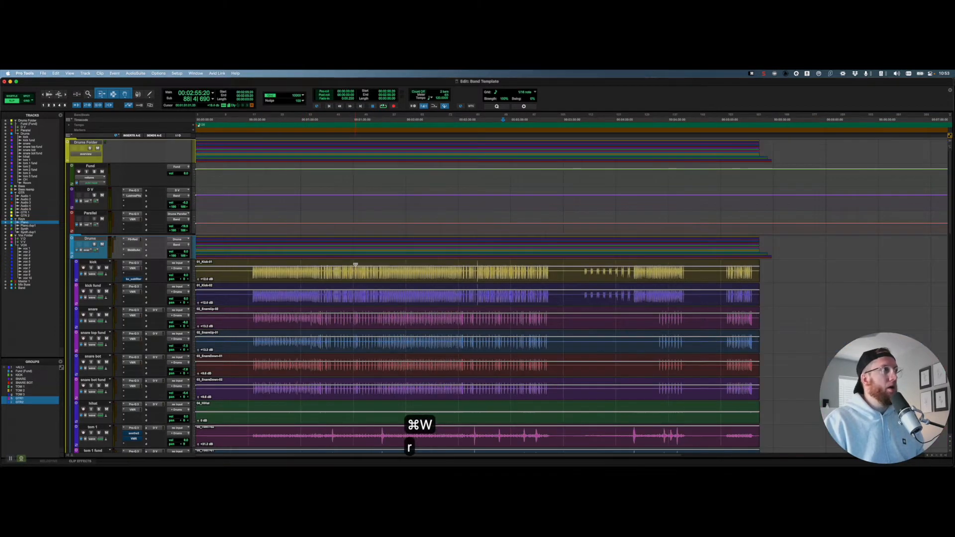
scroll(335, 277, down, 5)
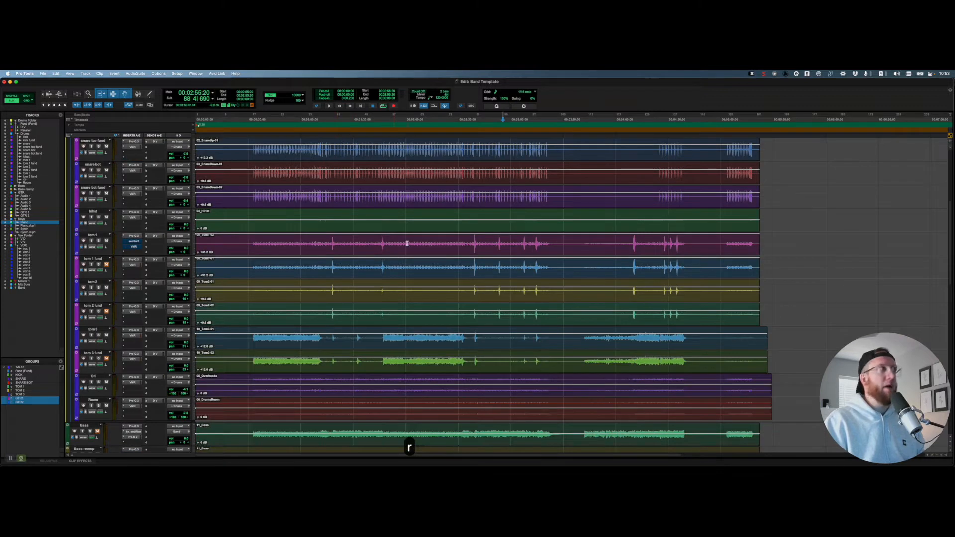
key(super+equal)
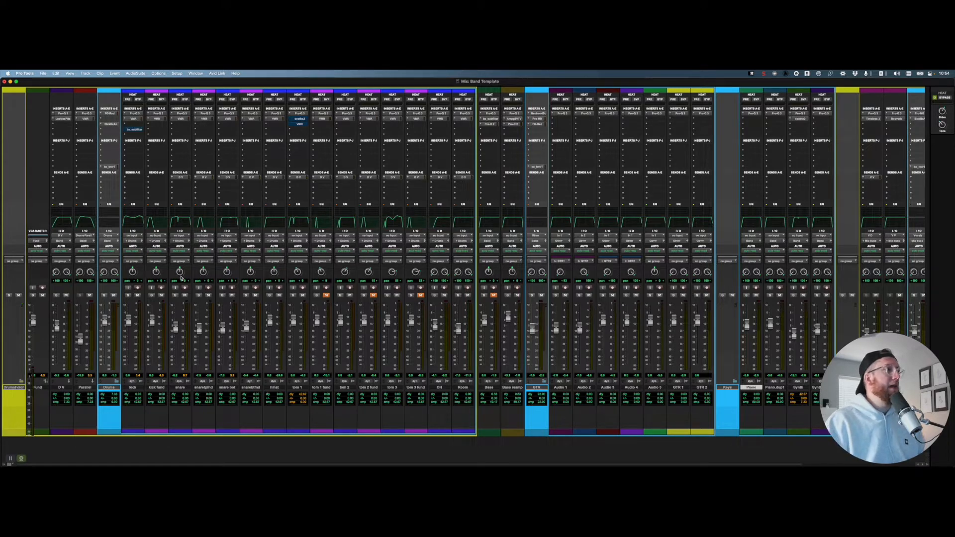
scroll(449, 249, right, 5)
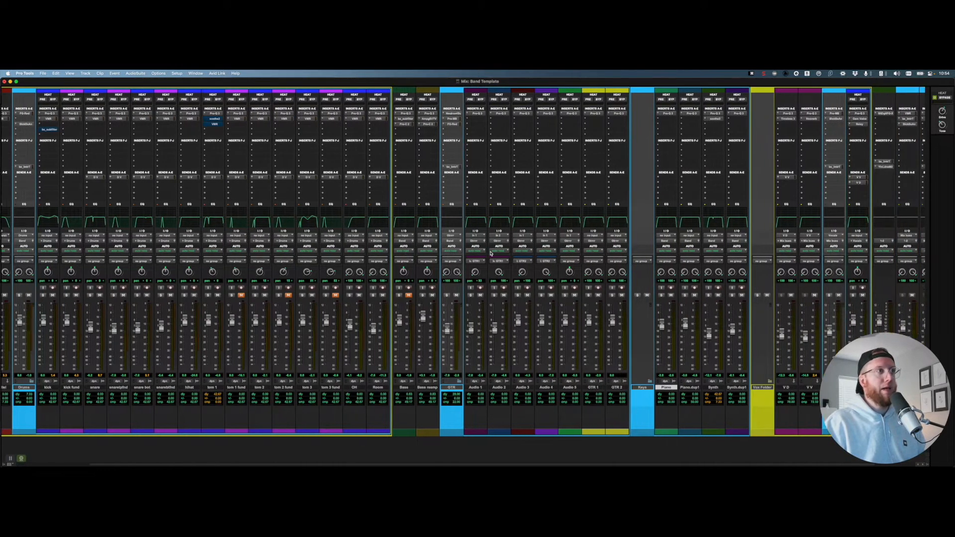
scroll(439, 264, left, 5)
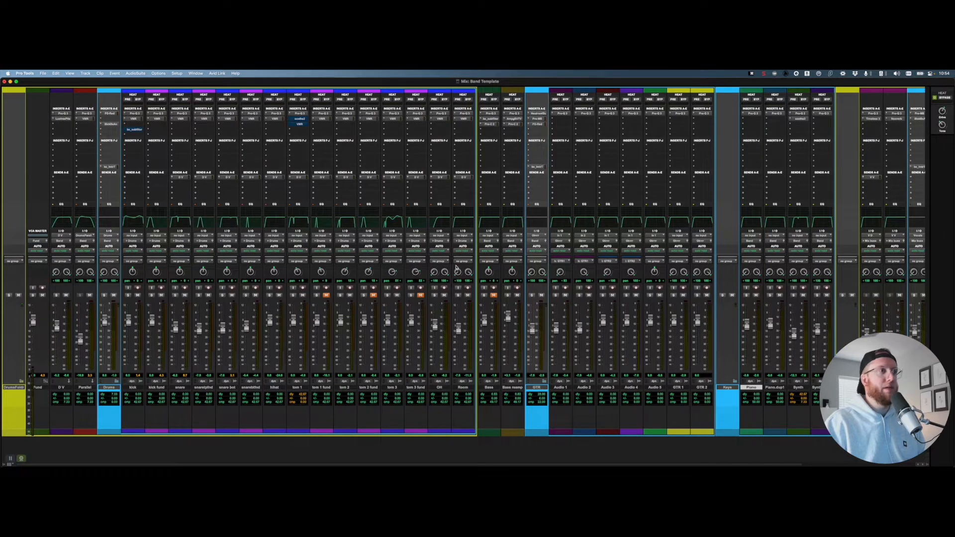
key(super+equal)
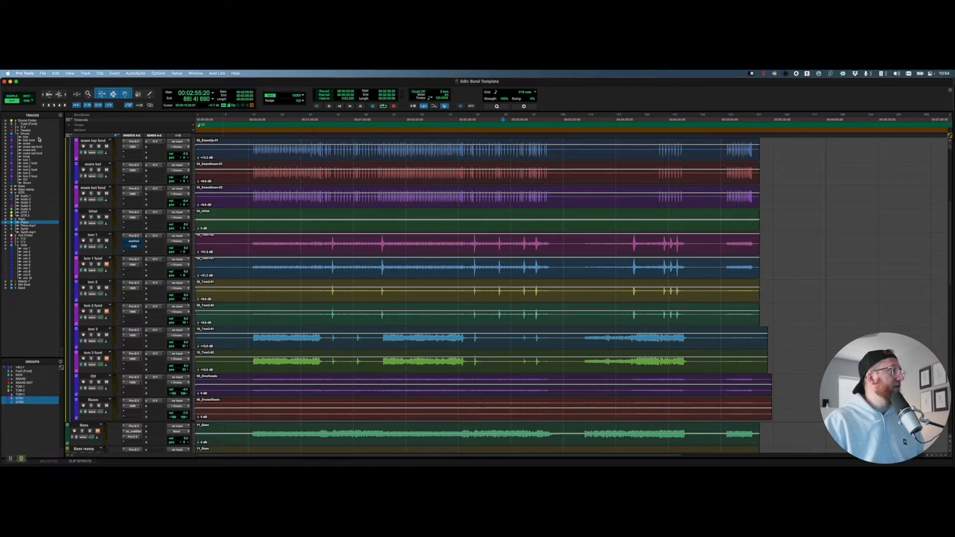
key(super+equal)
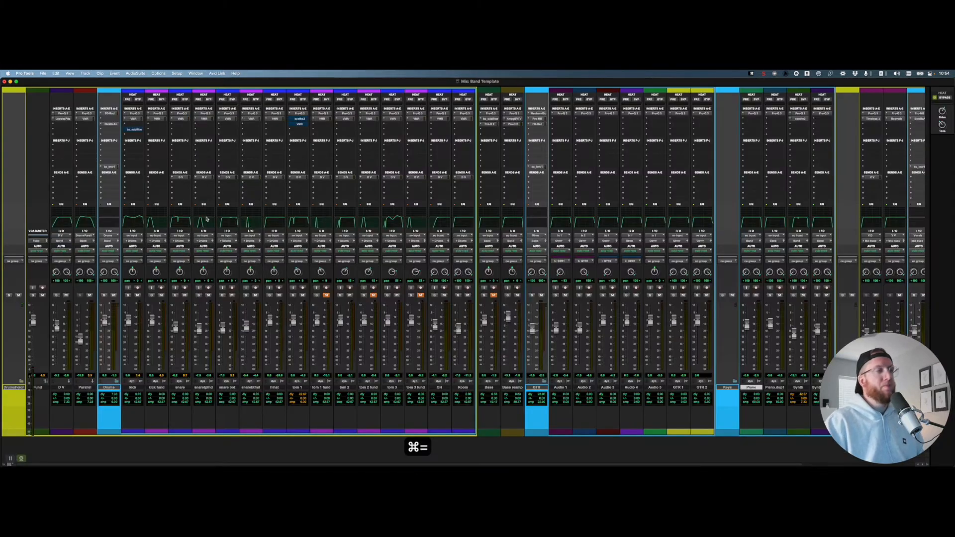
- Collapse the Drums Folder, GTR, Keys and Vox Folder tracks in the mixer
click(21, 381)
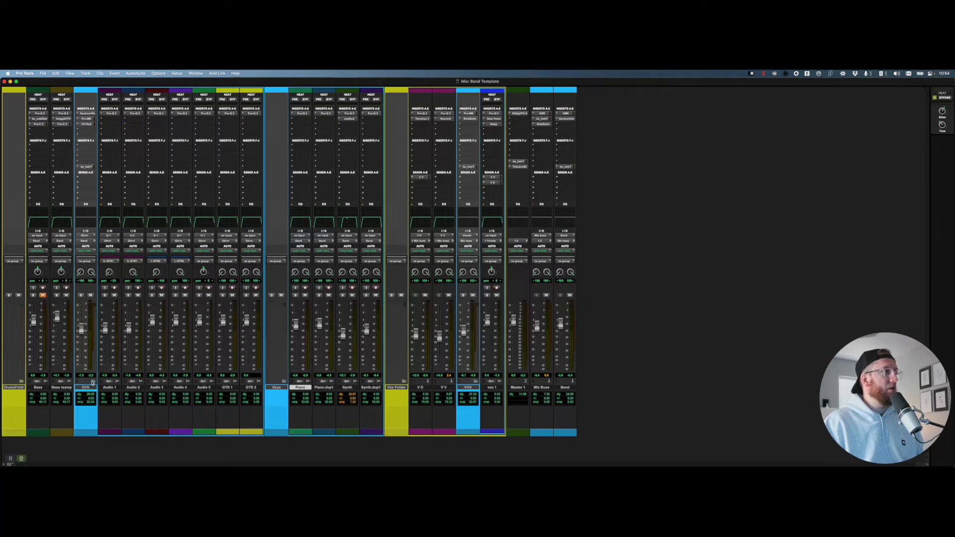
click(93, 381)
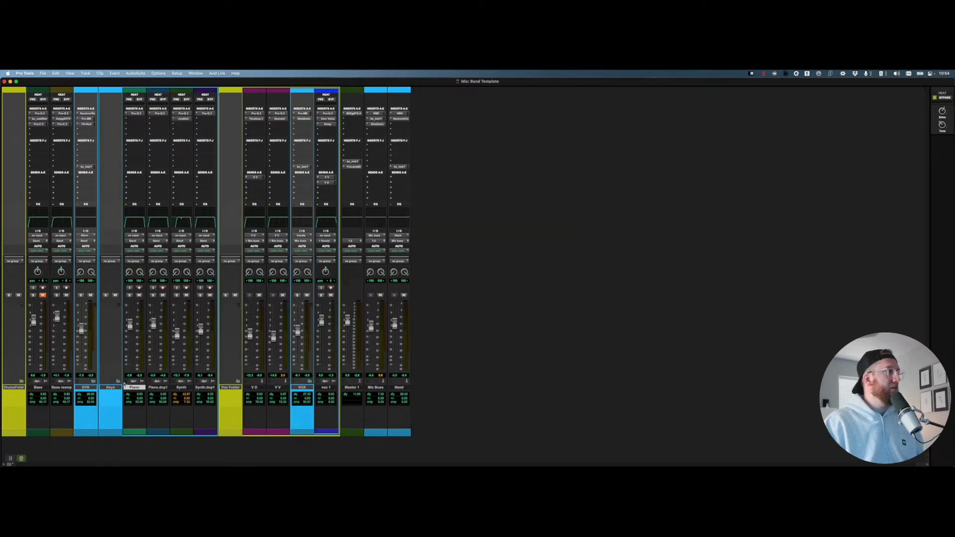
click(118, 381)
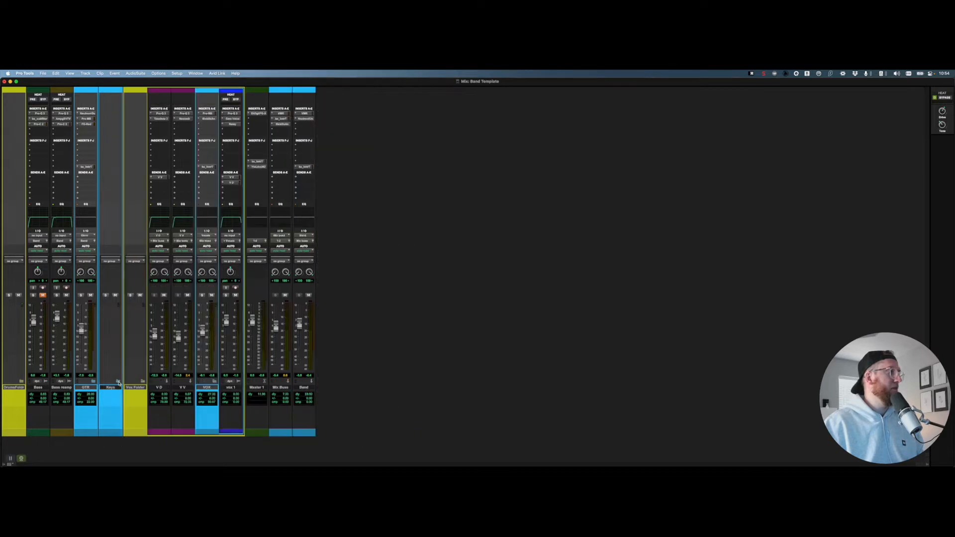
click(142, 381)
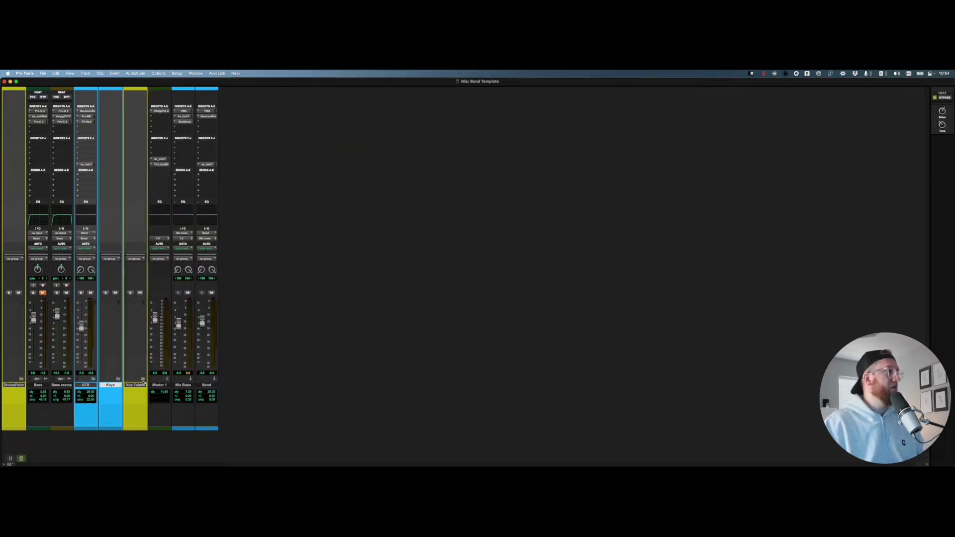
- Expand the Drums Folder, Vox Folder, Keys and GTR folder tracks again in the mixer
click(22, 382)
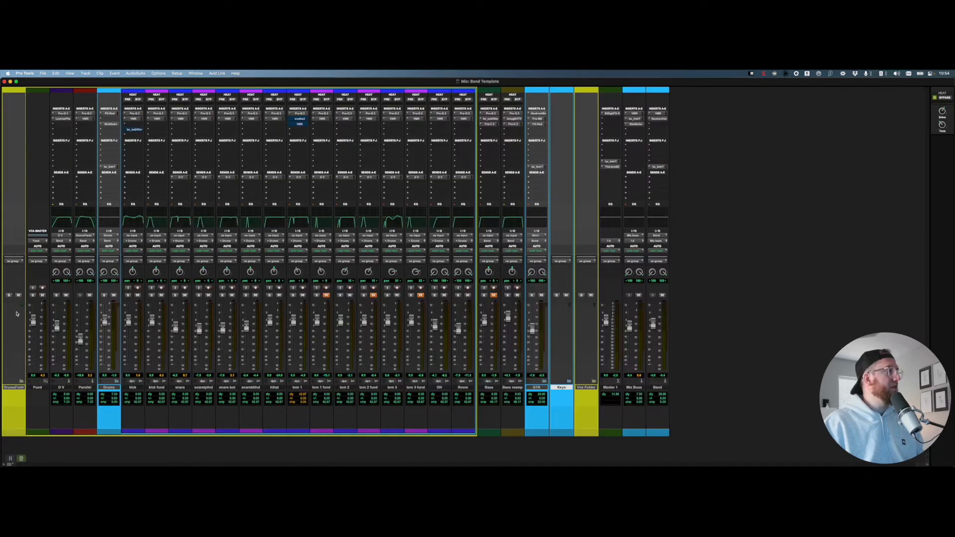
click(594, 381)
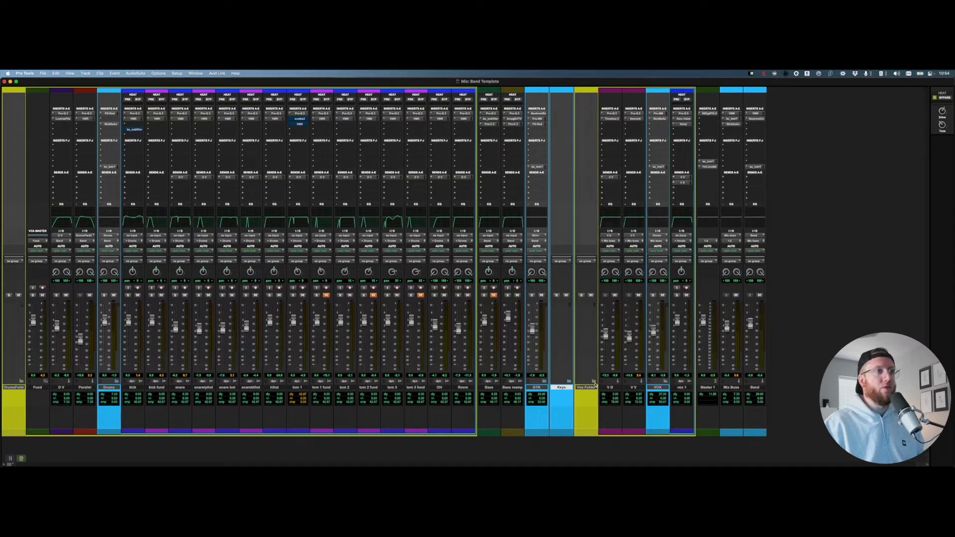
click(570, 382)
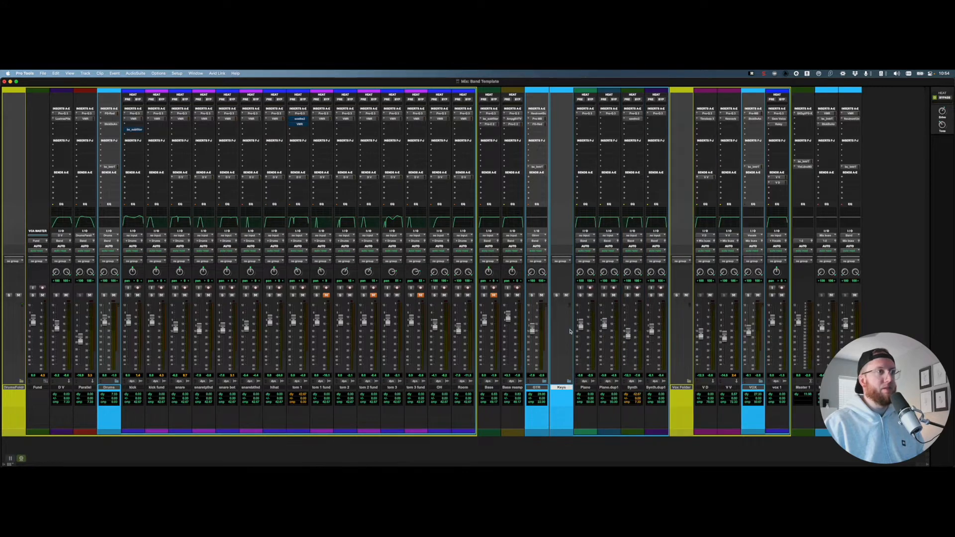
click(547, 381)
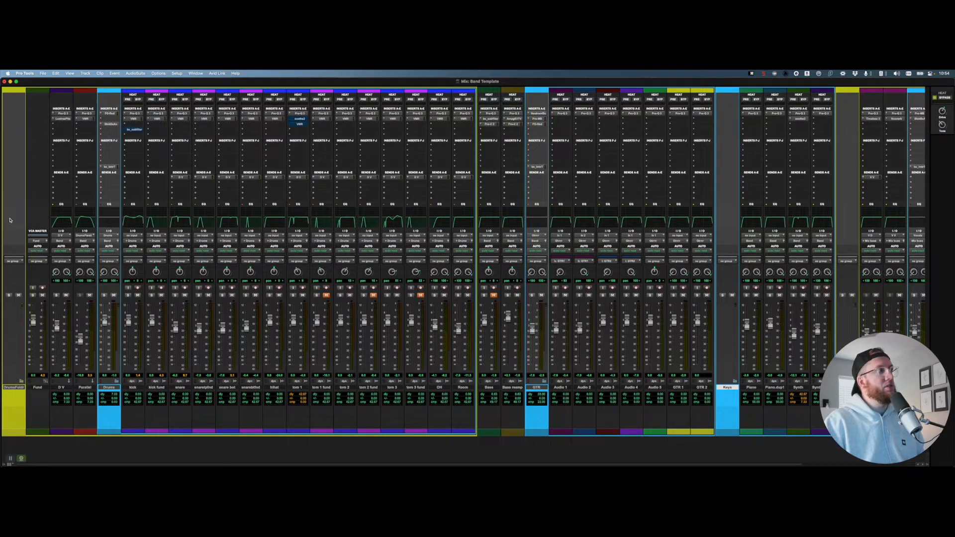
- Collapse and expand the Drums Folder twice to demonstrate hiding its channels in the mixer
click(21, 381)
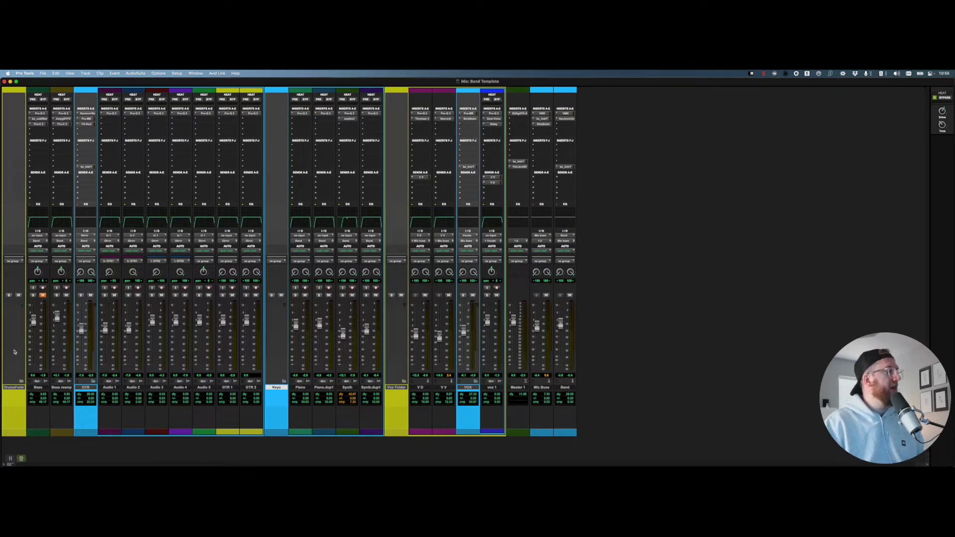
click(21, 382)
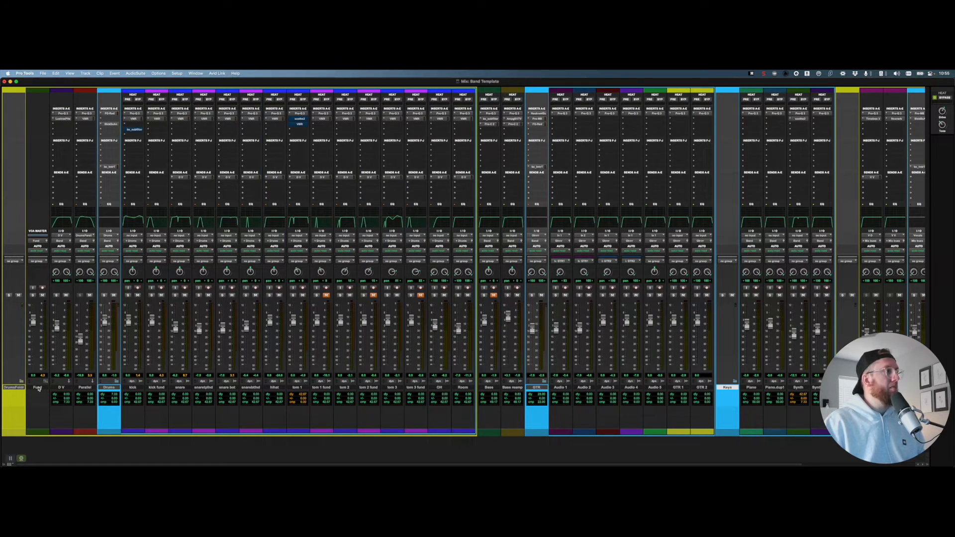
click(21, 382)
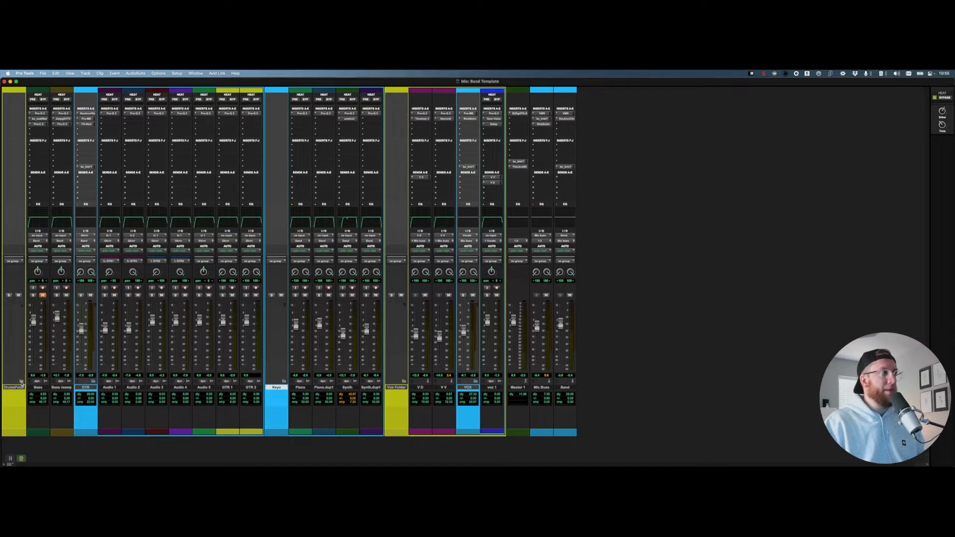
click(21, 382)
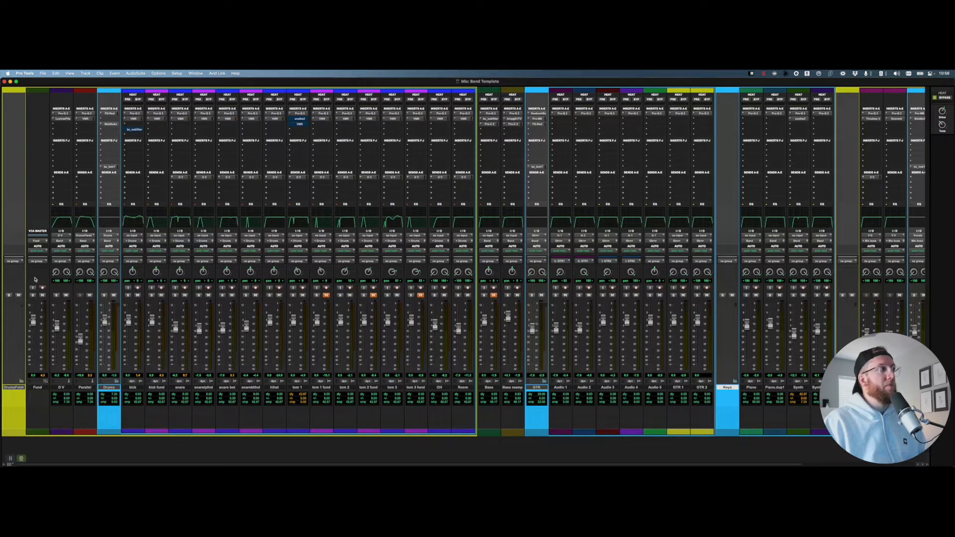
scroll(698, 234, right, 5)
click(919, 357)
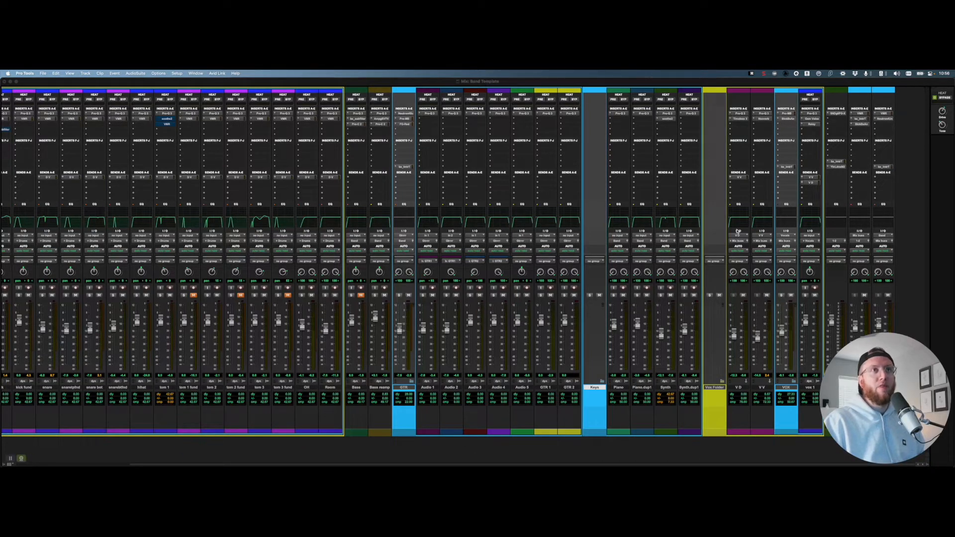
scroll(738, 231, left, 5)
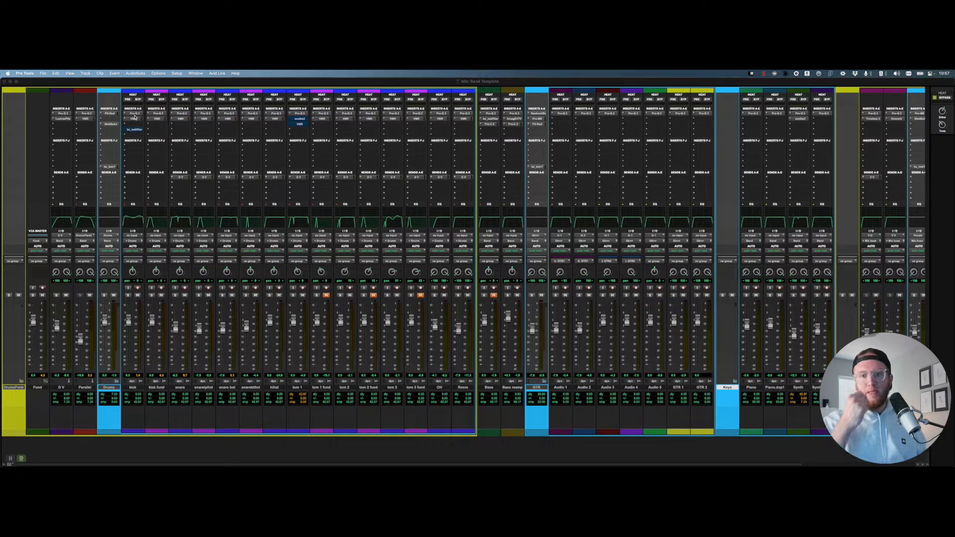
- Open the Pro-Q 3 EQ on the kick track, play the soloed kick, and move the EQ's high-cut point slightly lower in frequency
click(140, 114)
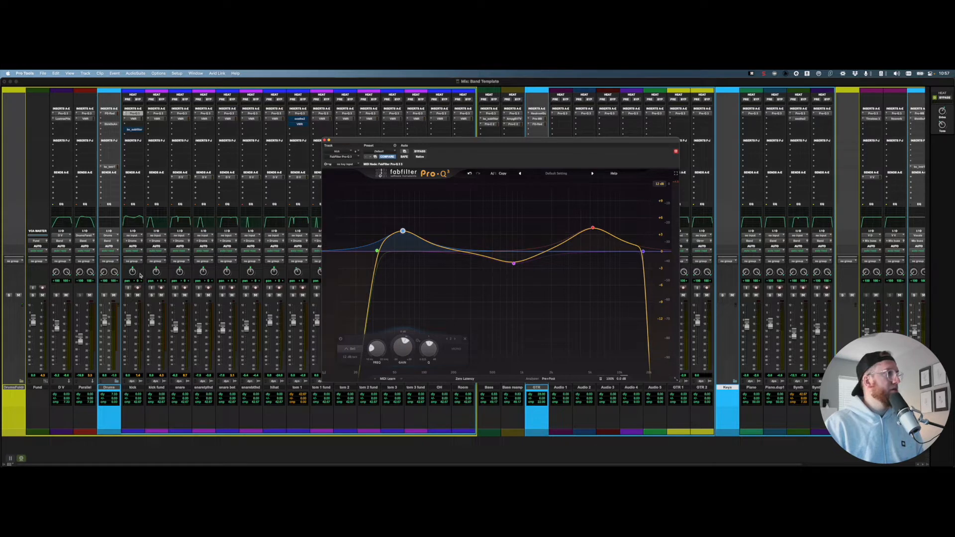
key(space)
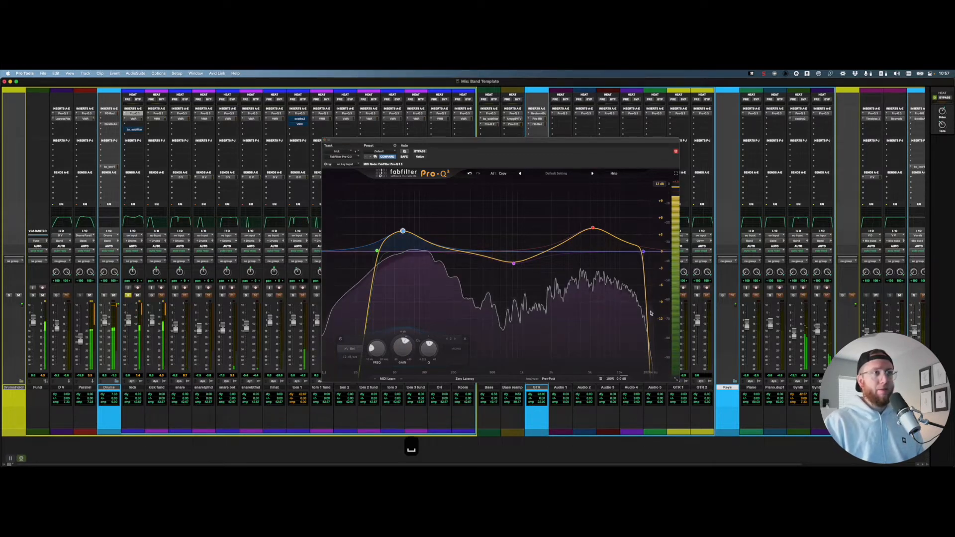
mouse_move(643, 252)
mouse_down()
mouse_move(662, 252)
mouse_move(642, 253)
mouse_up()
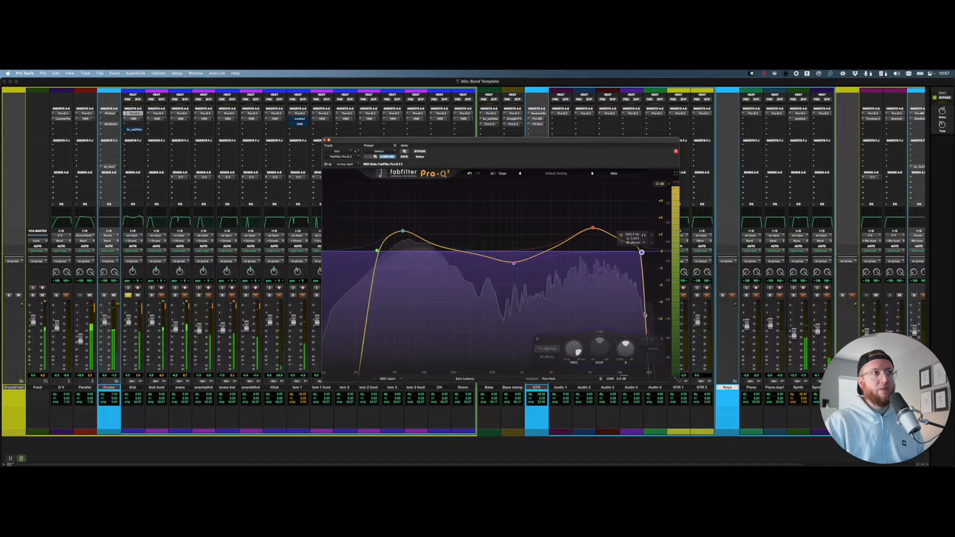
mouse_move(650, 330)
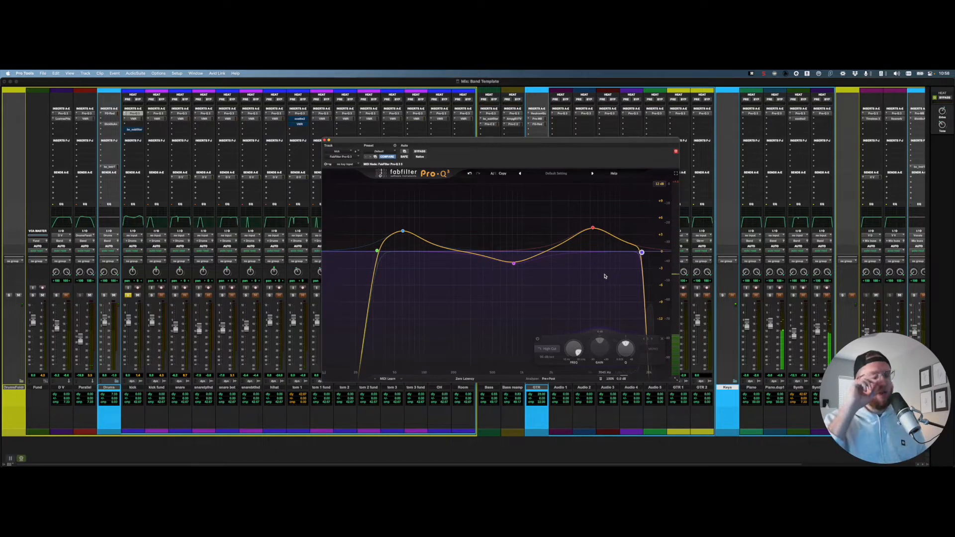
mouse_move(592, 228)
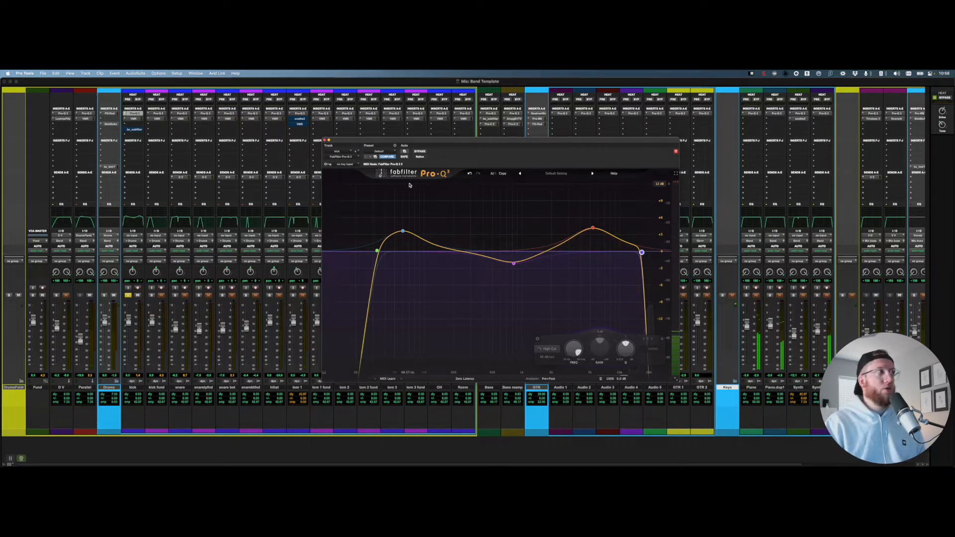
mouse_move(647, 314)
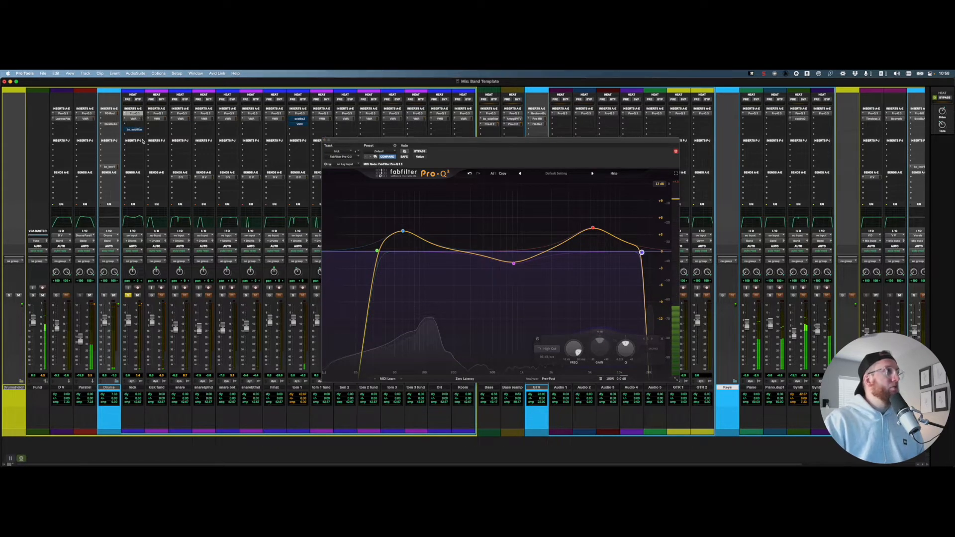
- Open the Virtual Mix Rack on the kick track and return playback to the start of the session
click(133, 119)
drag(490, 144, 452, 150)
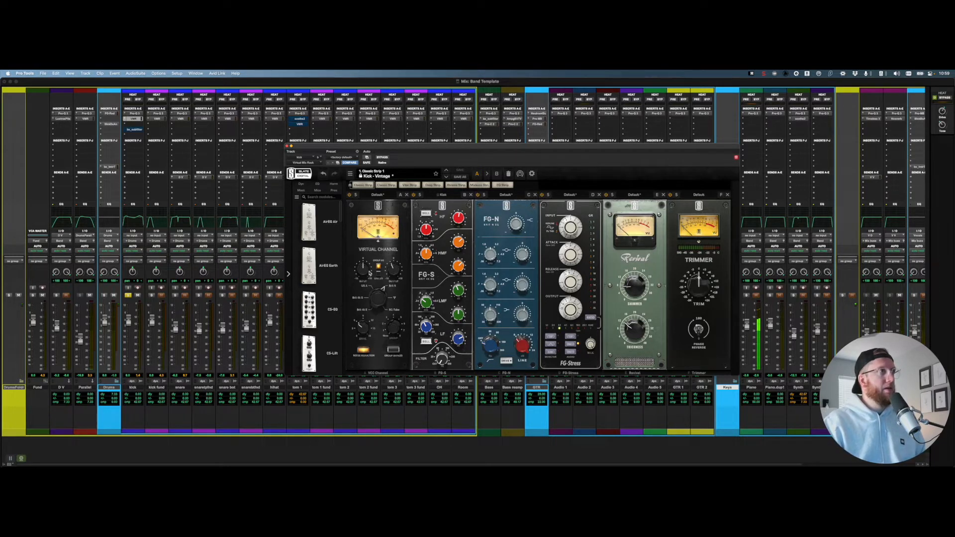
key(space)
key(Return)
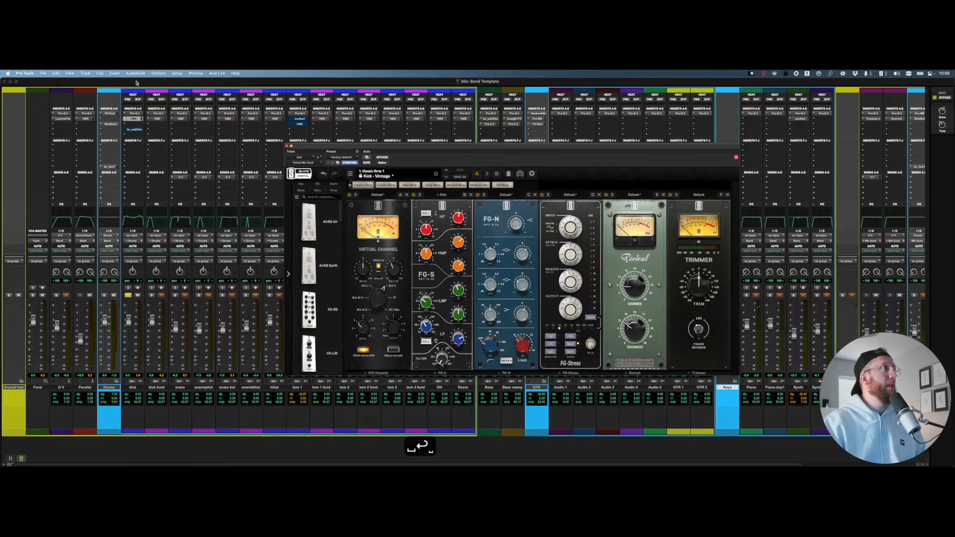
- Select the section of clips from kick through snare bot in the Edit window for playback, and bring the mixer back up
double_click(136, 82)
key(super+w)
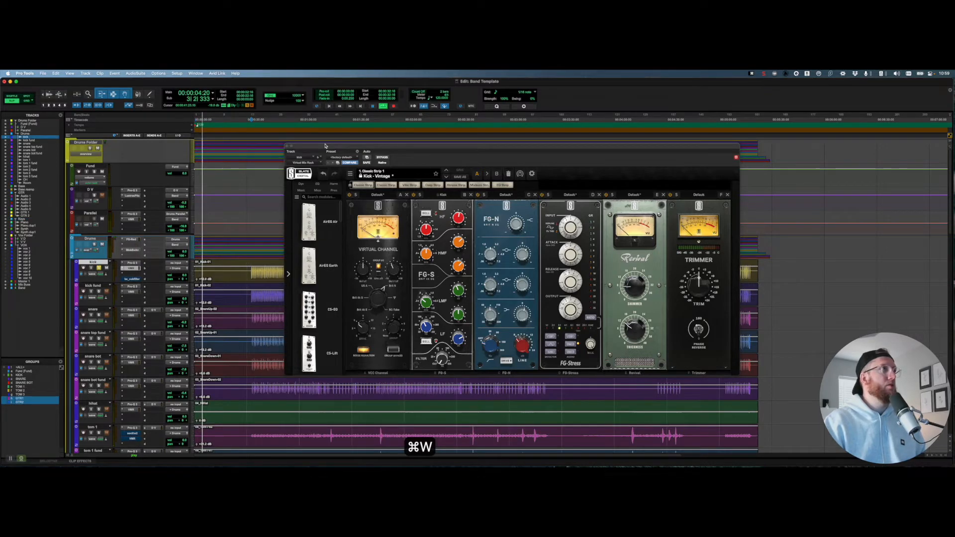
drag(378, 146, 540, 150)
key(space)
drag(284, 268, 303, 365)
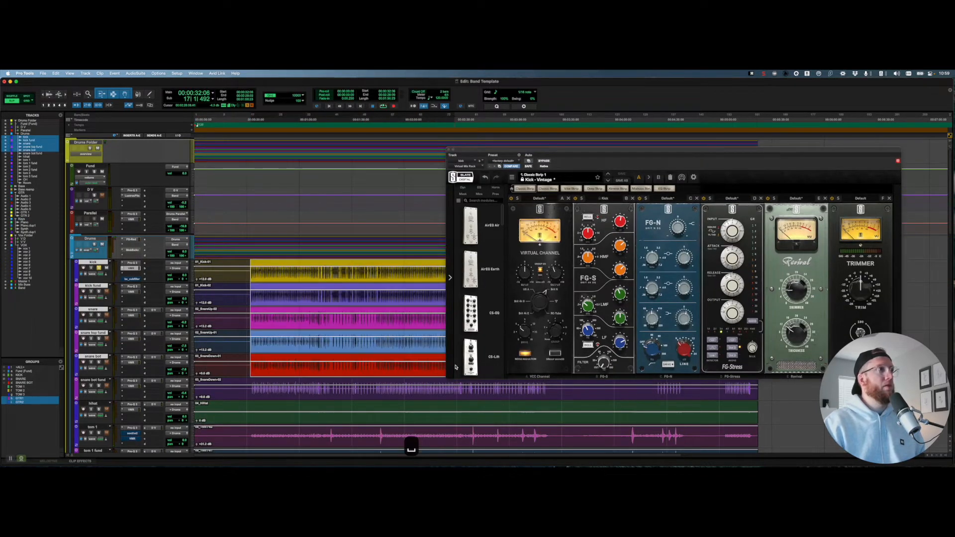
key(super+equal)
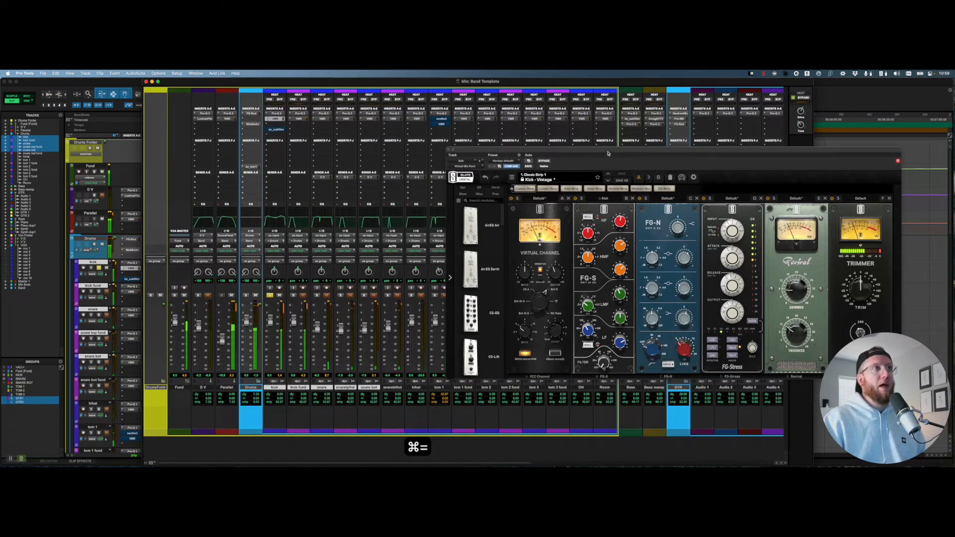
- Slightly adjust the FG-Stress compressor's attack and release in the kick's Virtual Mix Rack, and close the rack
drag(592, 278, 520, 281)
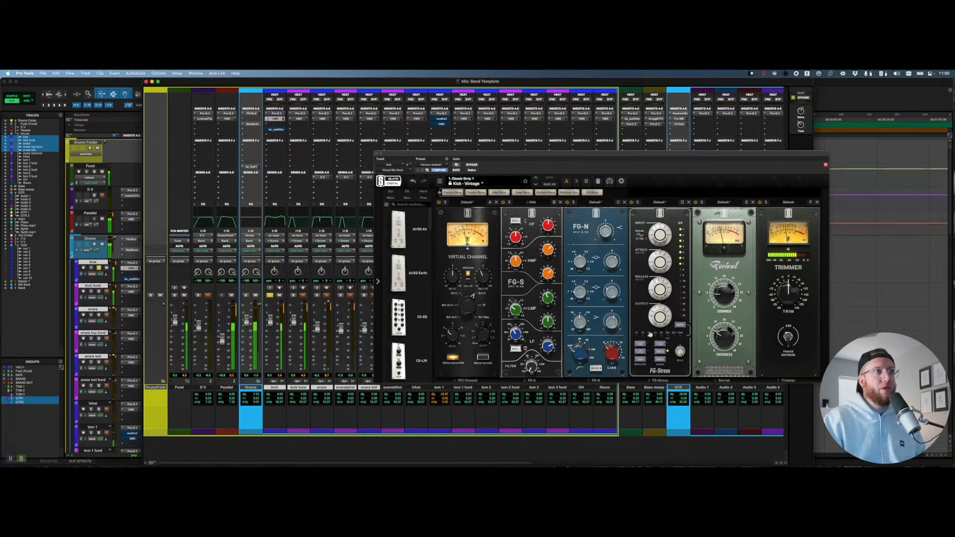
drag(658, 267, 659, 269)
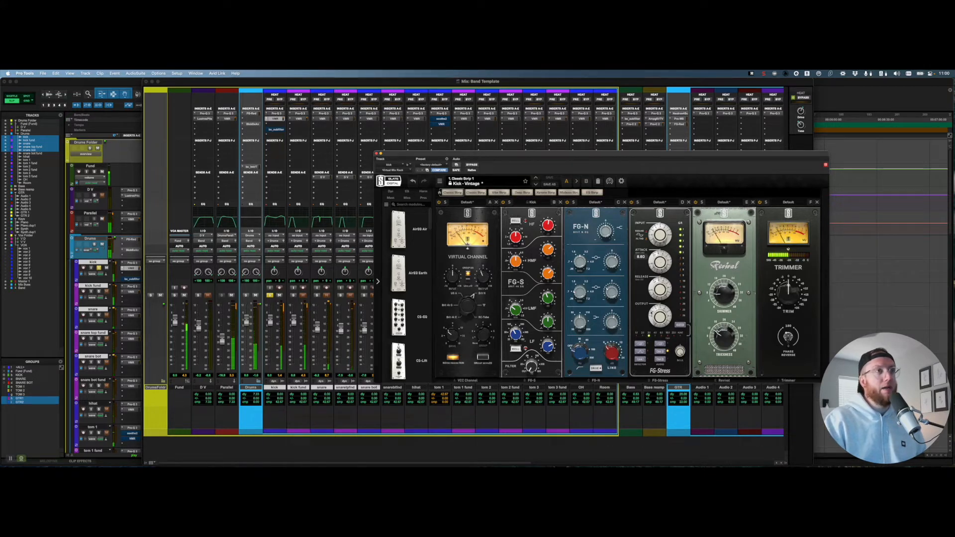
drag(663, 290, 664, 295)
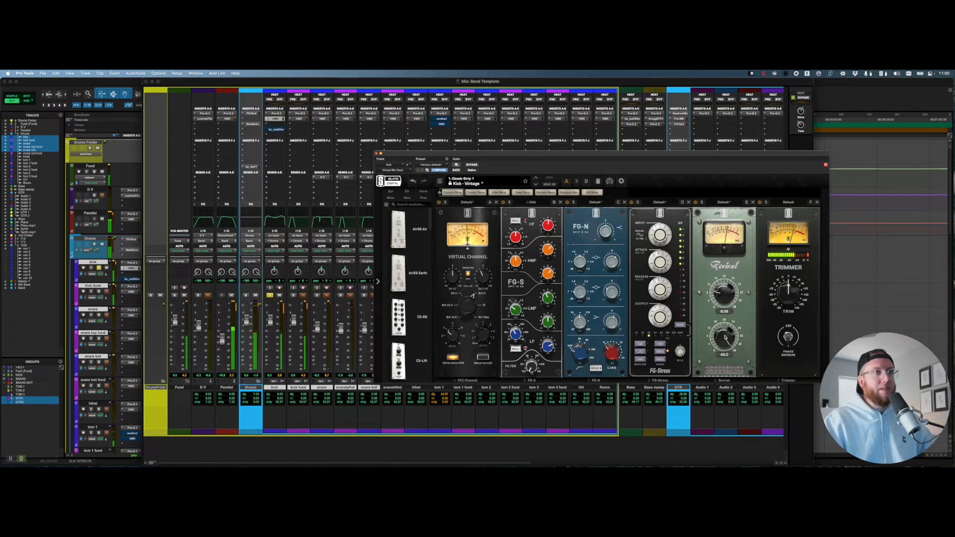
drag(718, 386, 717, 390)
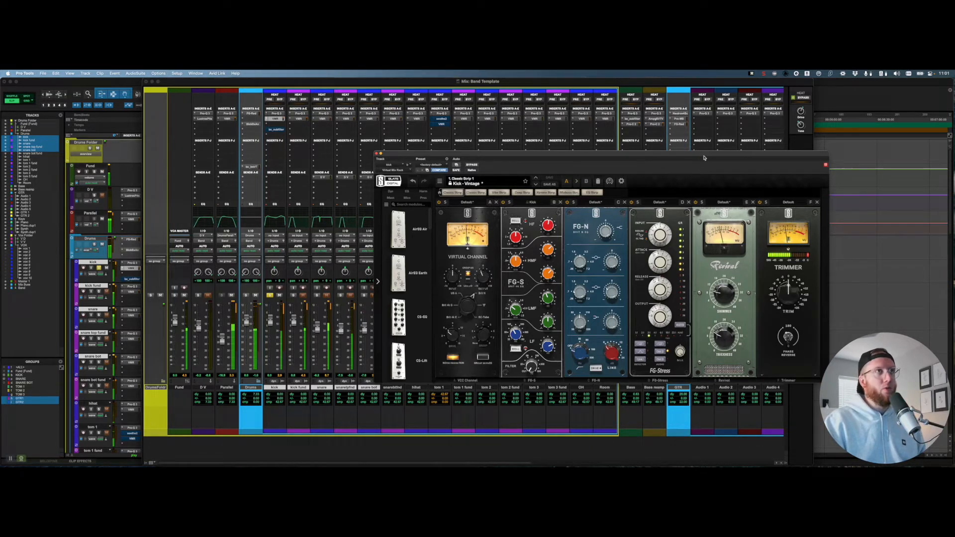
drag(641, 154, 673, 84)
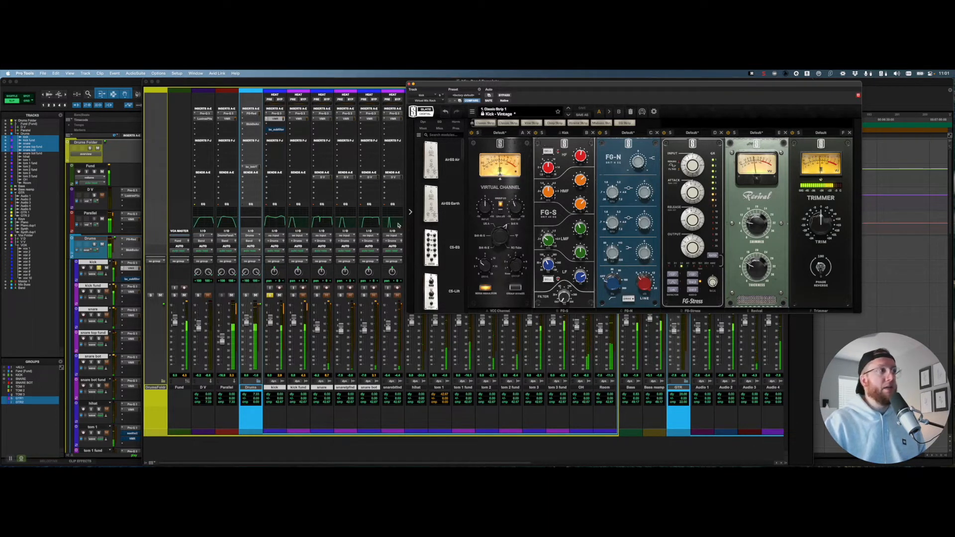
drag(426, 86, 373, 163)
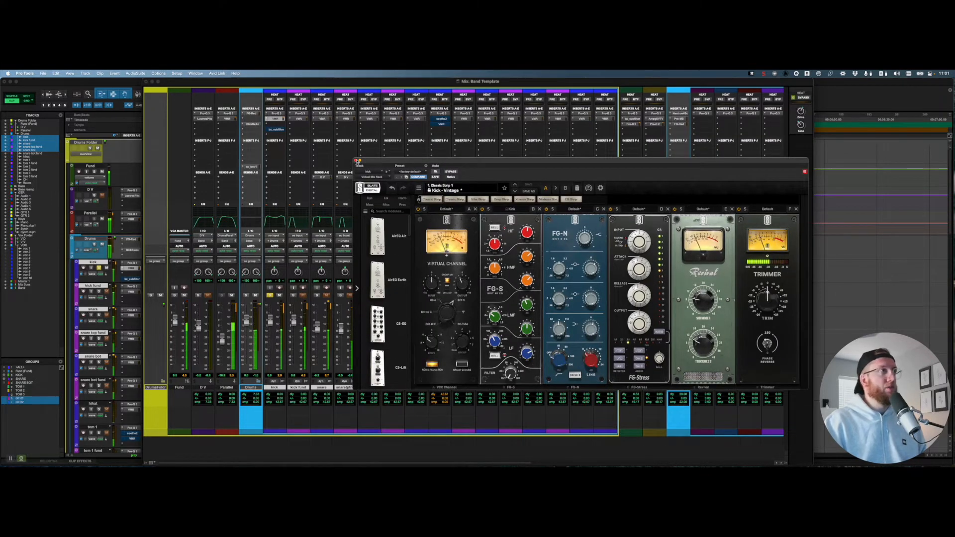
click(355, 161)
- Look up the mono Trim plug-in among the Avid plug-ins for an empty insert on the snare top fund track, without inserting it
click(348, 163)
mouse_move(355, 161)
mouse_move(404, 250)
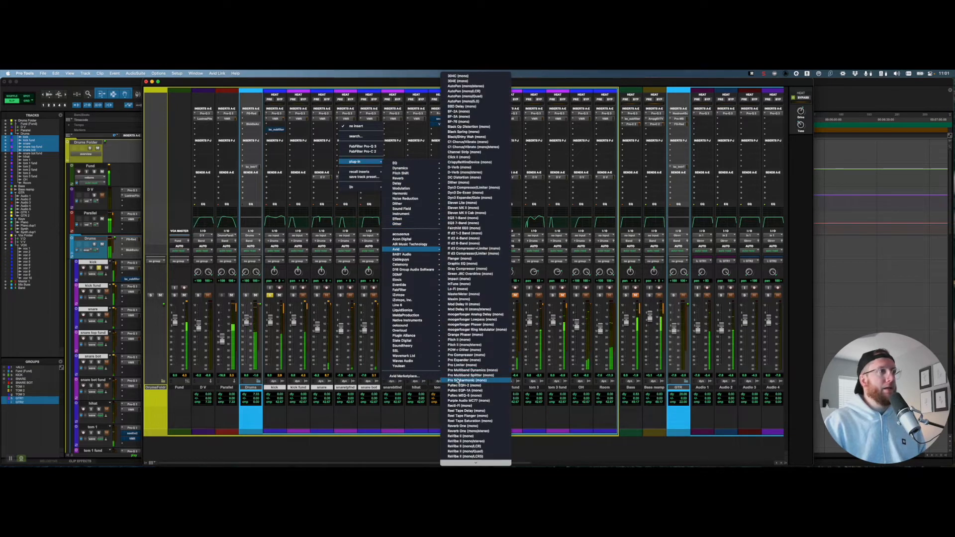
scroll(457, 381, down, 5)
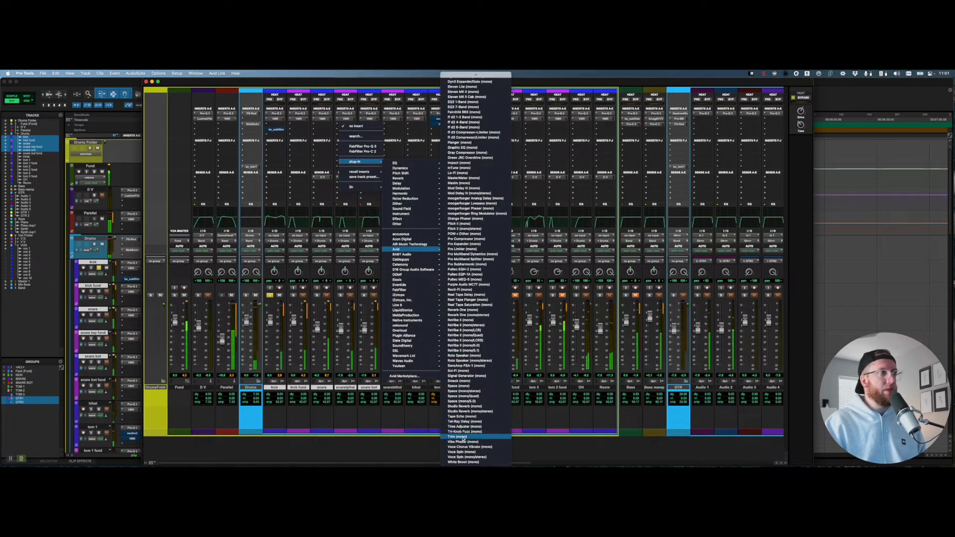
click(366, 164)
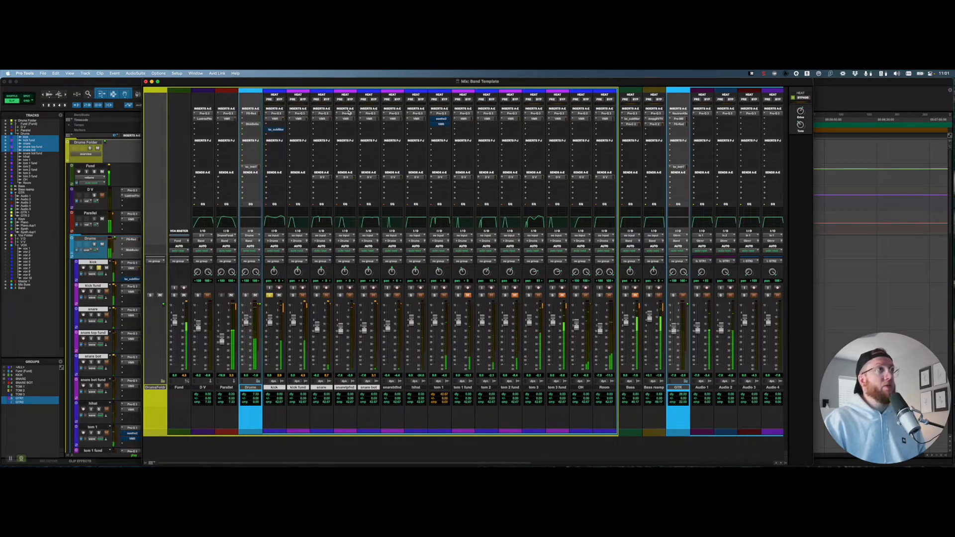
- Inspect the Pro-Q 3 and Virtual Mix Rack on tom 1 fund, and soothe2 on tom 1, closing each plug-in window
click(462, 114)
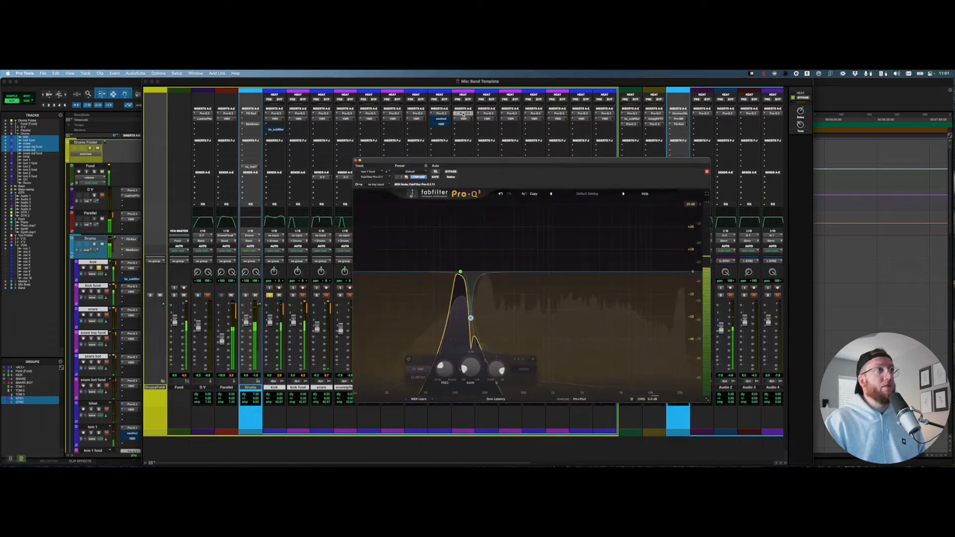
click(355, 160)
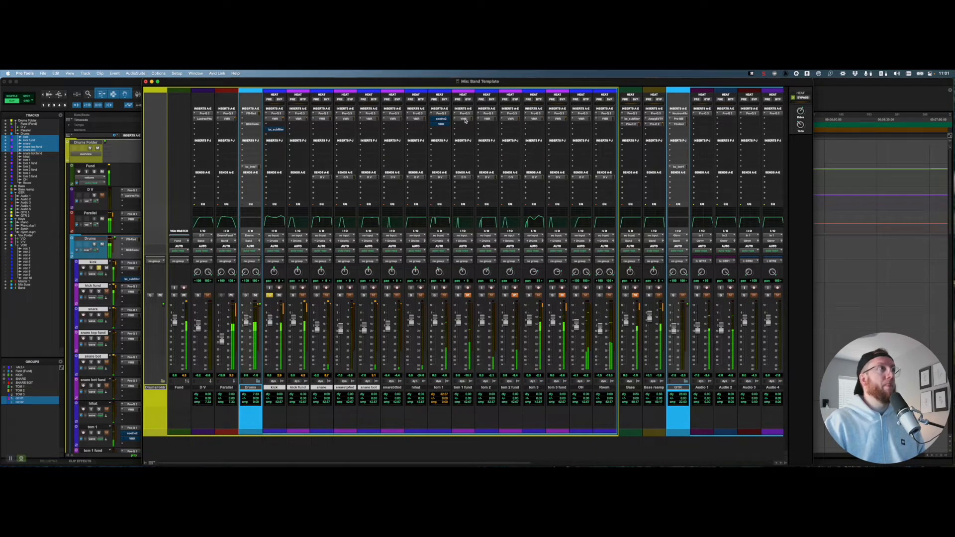
click(464, 120)
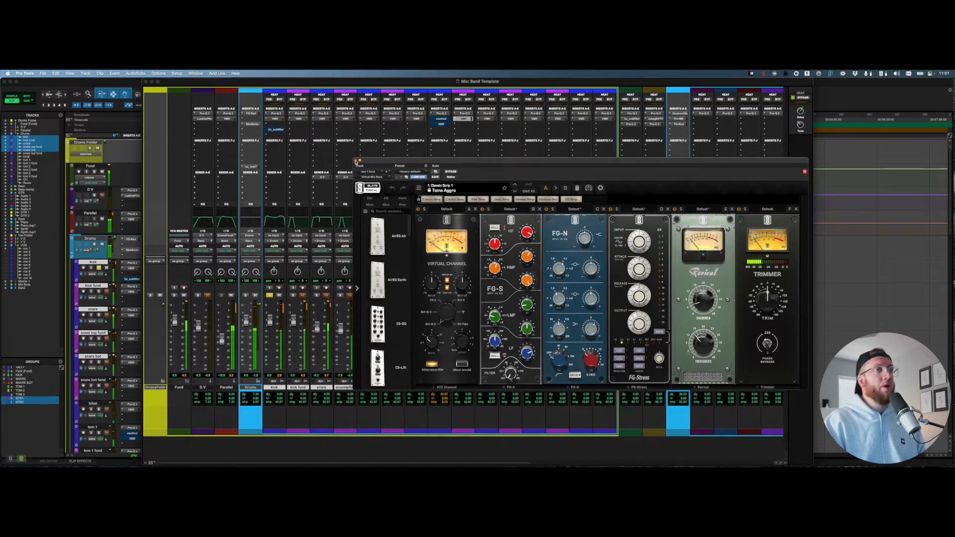
click(356, 161)
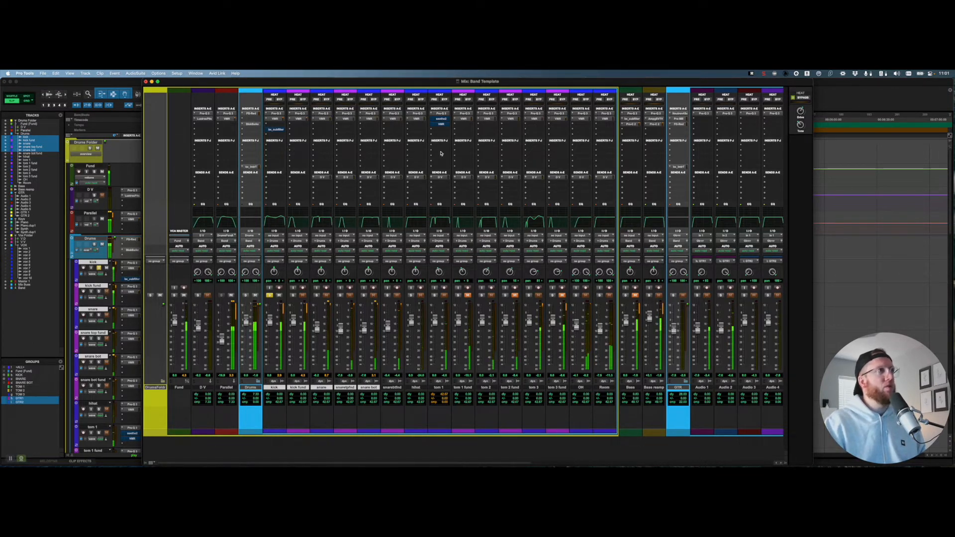
click(441, 120)
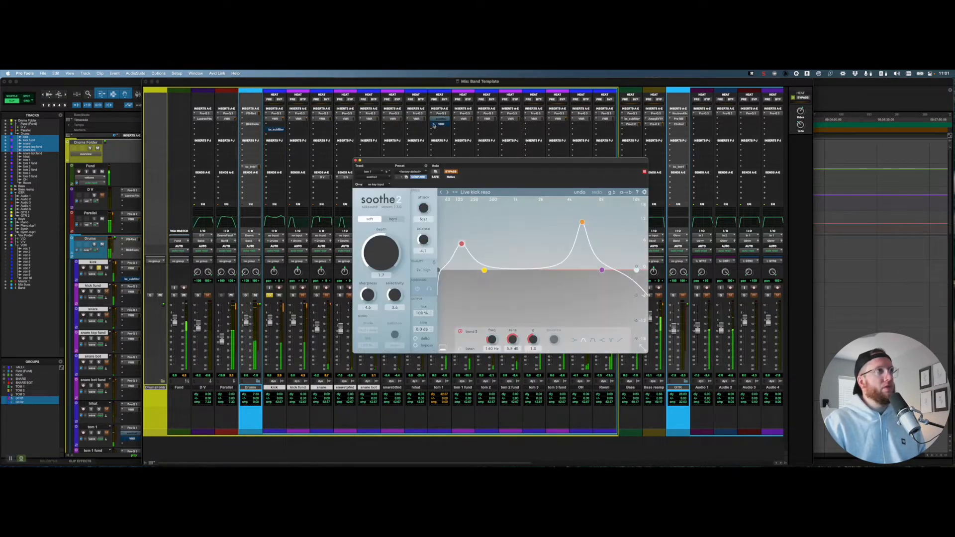
click(356, 161)
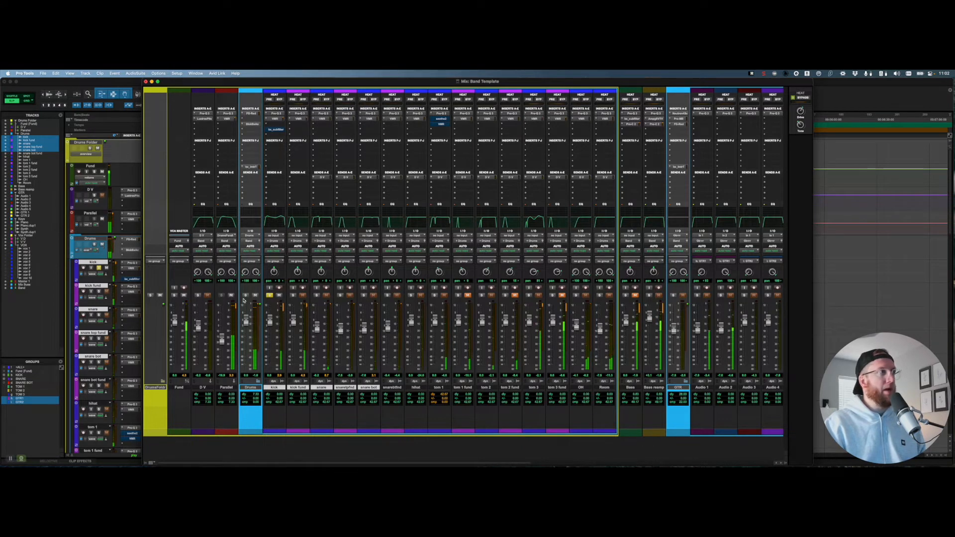
- Solo the Drums Folder, review its tracks in the Edit window, and return to the mixer
click(151, 296)
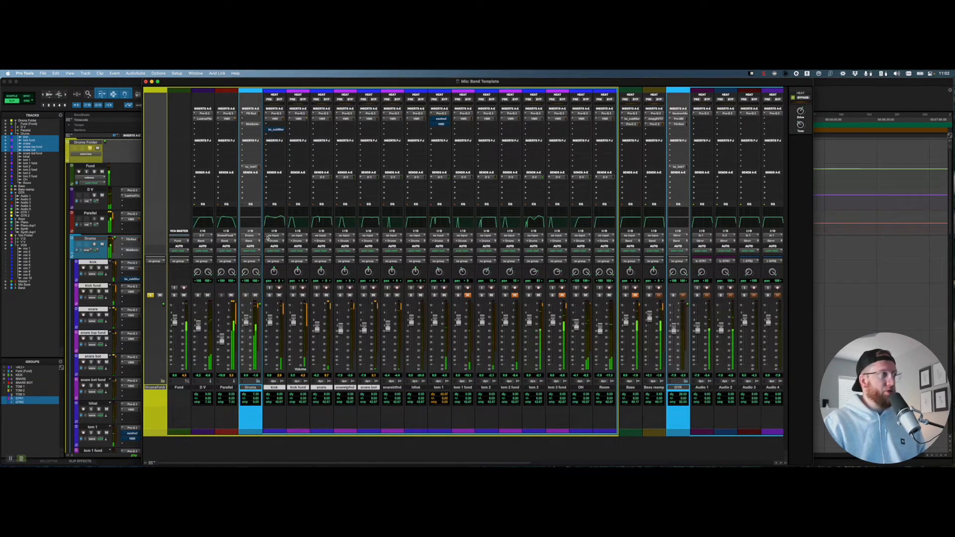
key(super+w)
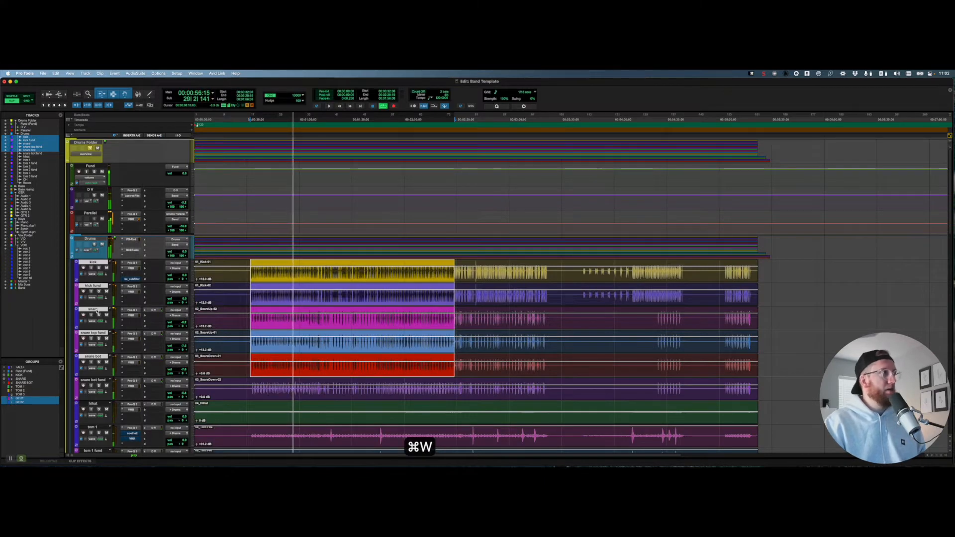
scroll(103, 357, down, 6)
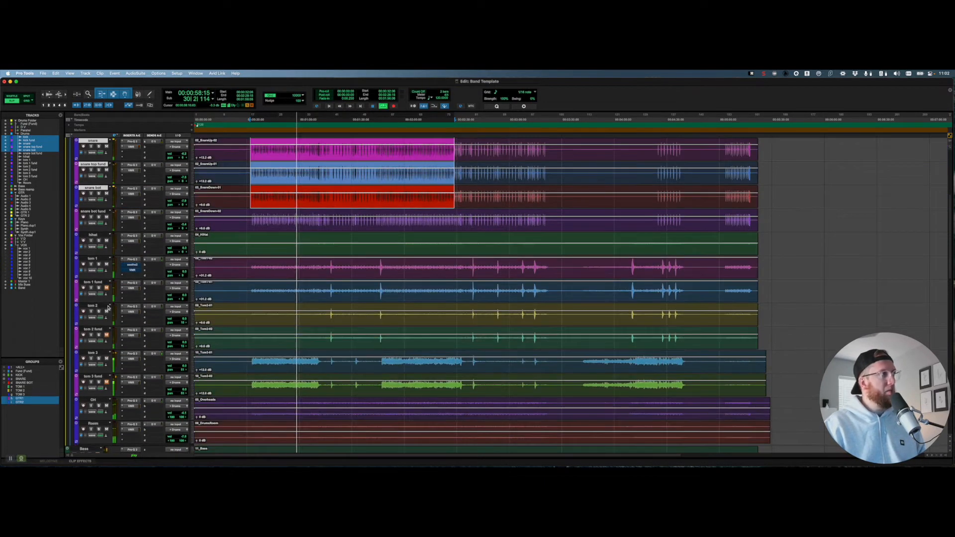
scroll(170, 304, up, 6)
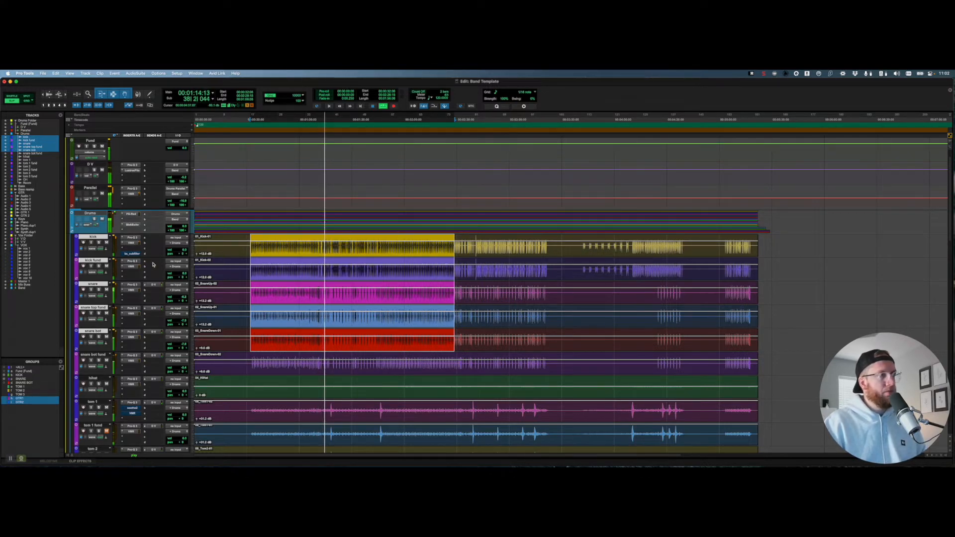
key(super+equal)
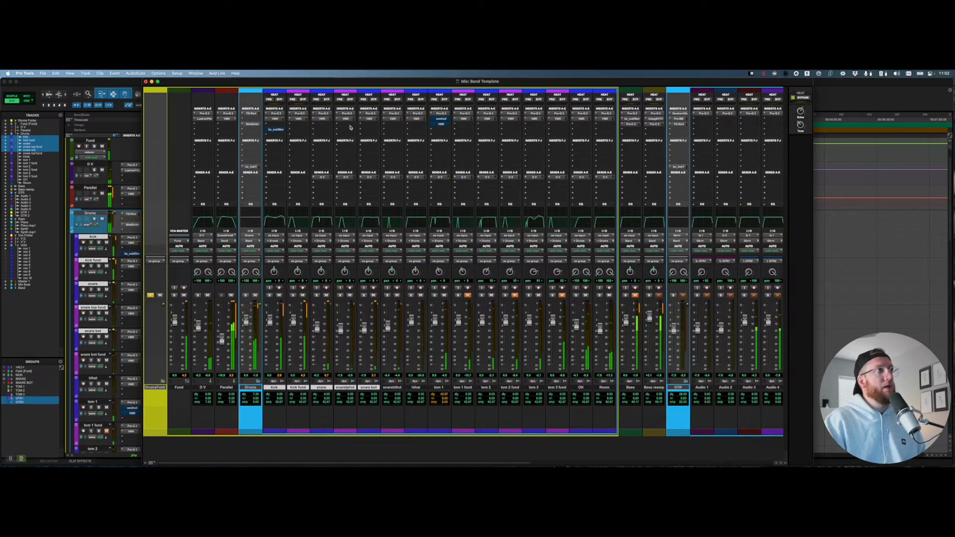
- Solo the kick fund track and toggle the band-pass filter in its Pro-Q 3 off and on to compare the sound
click(301, 114)
click(293, 295)
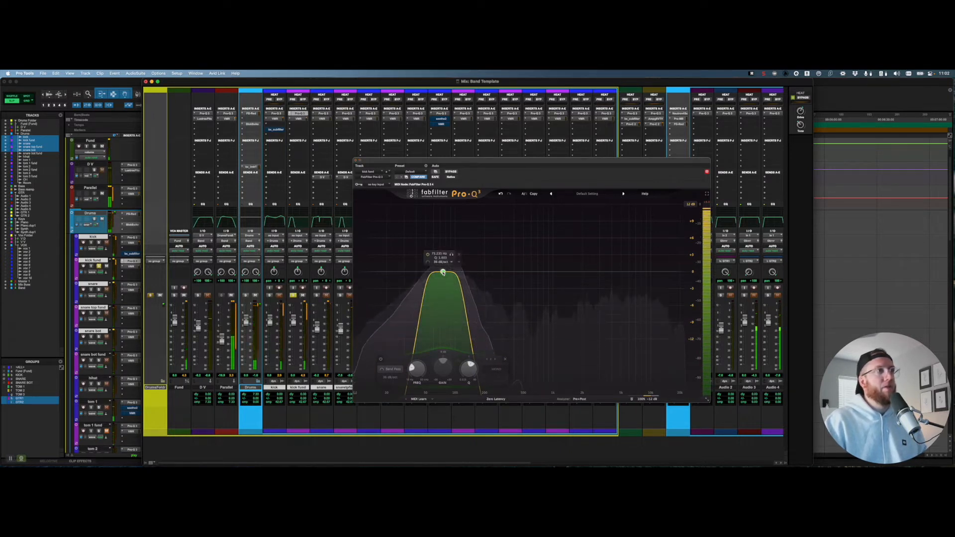
click(428, 255)
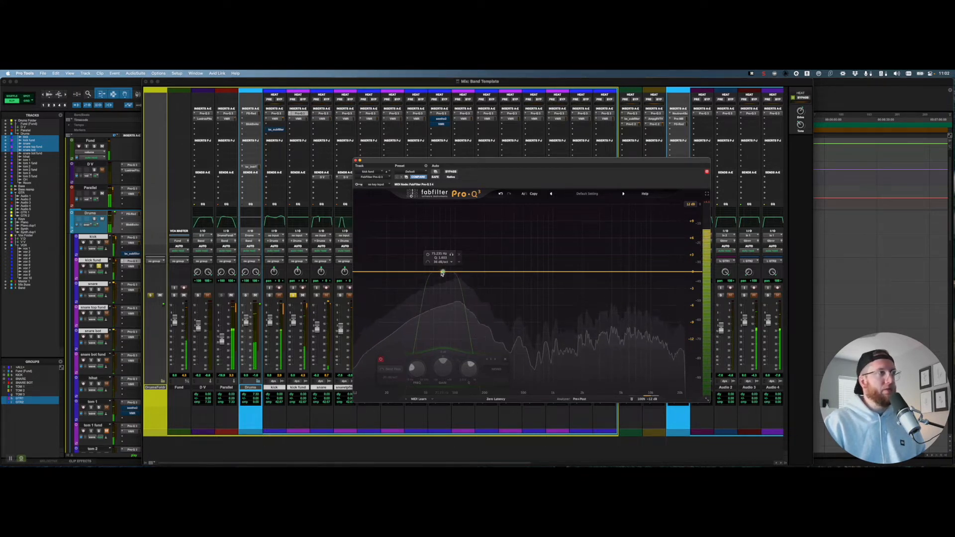
drag(442, 273, 443, 272)
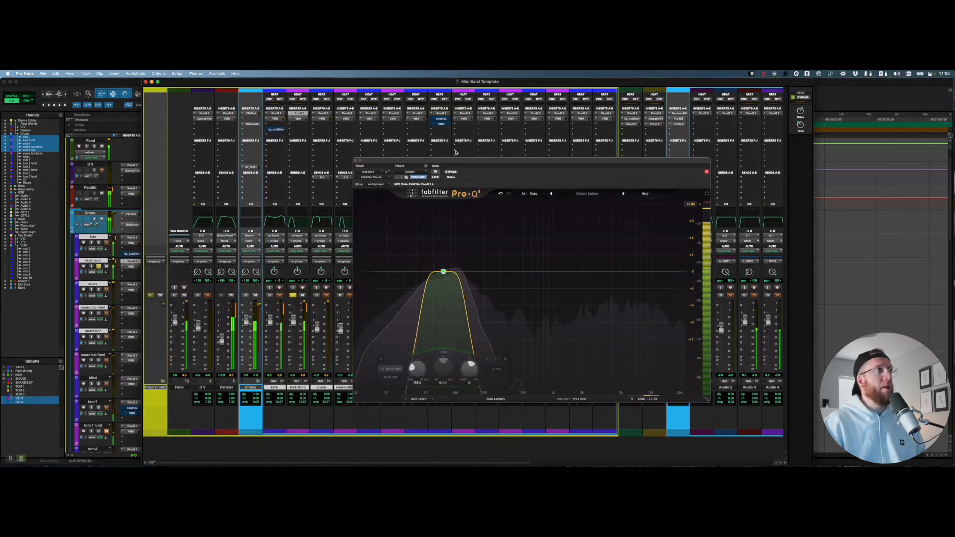
- Shift the low-frequency boost in the kick track's Pro-Q 3 slightly higher in frequency, and close the EQ
click(274, 113)
mouse_move(434, 253)
mouse_down()
mouse_move(437, 199)
mouse_move(437, 253)
mouse_up()
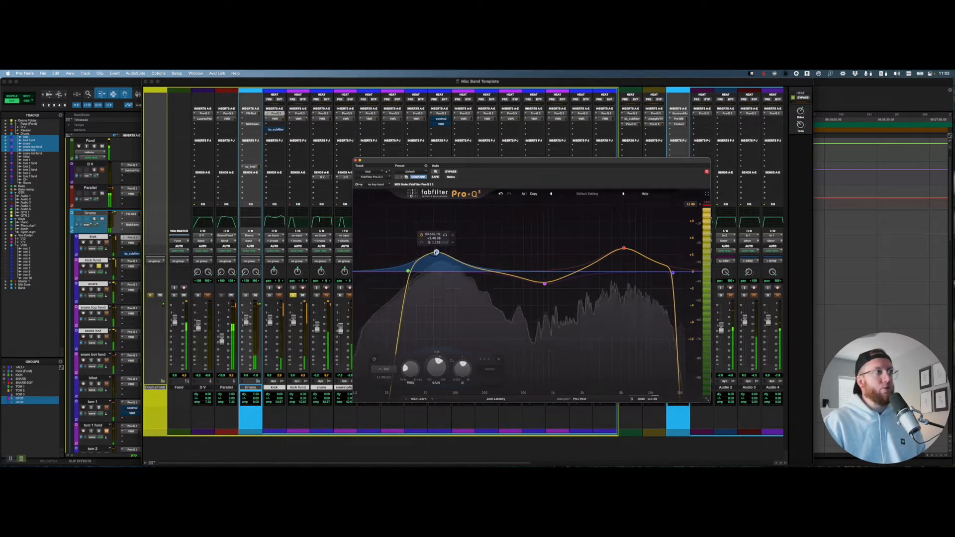
click(356, 160)
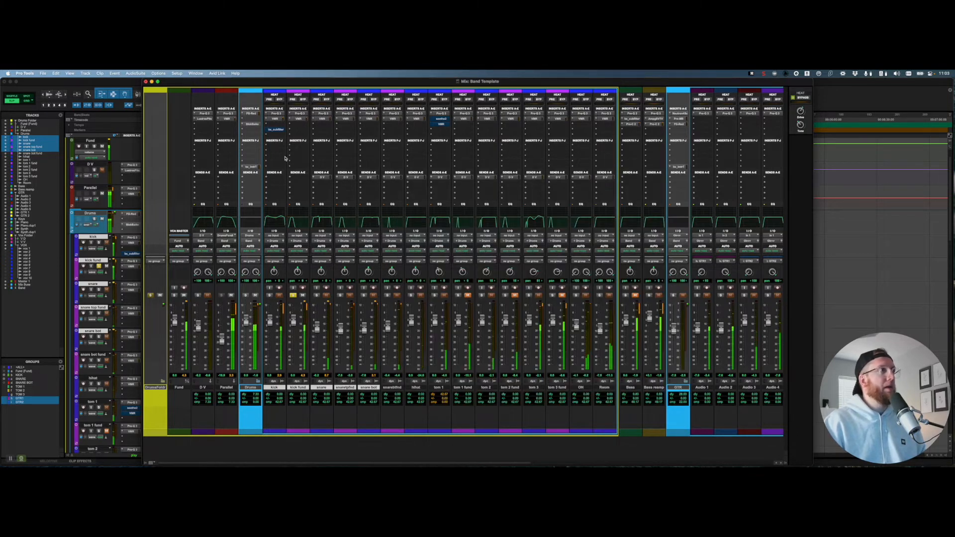
- Examine the kick fund track's Virtual Mix Rack and the frequency spectrum in its Pro-Q 3, and close the EQ
click(298, 119)
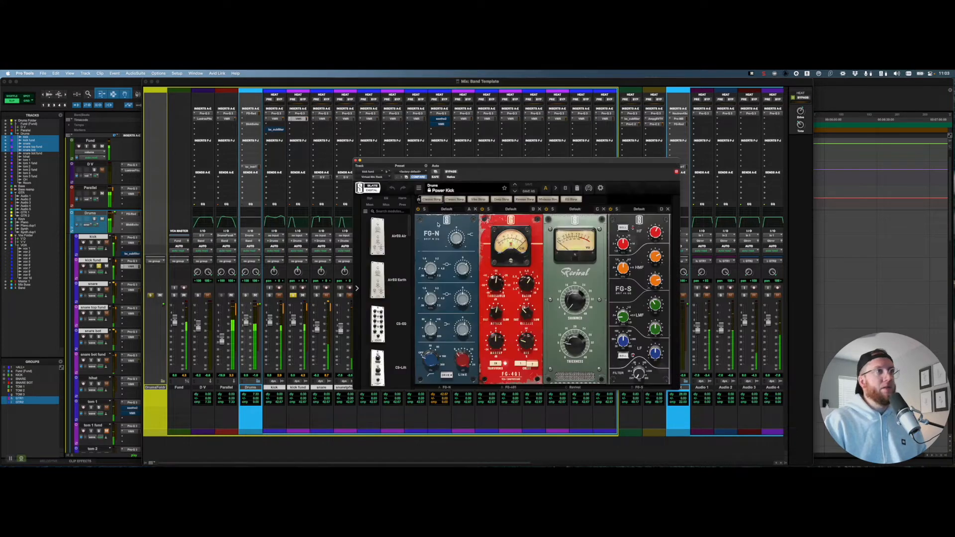
click(299, 114)
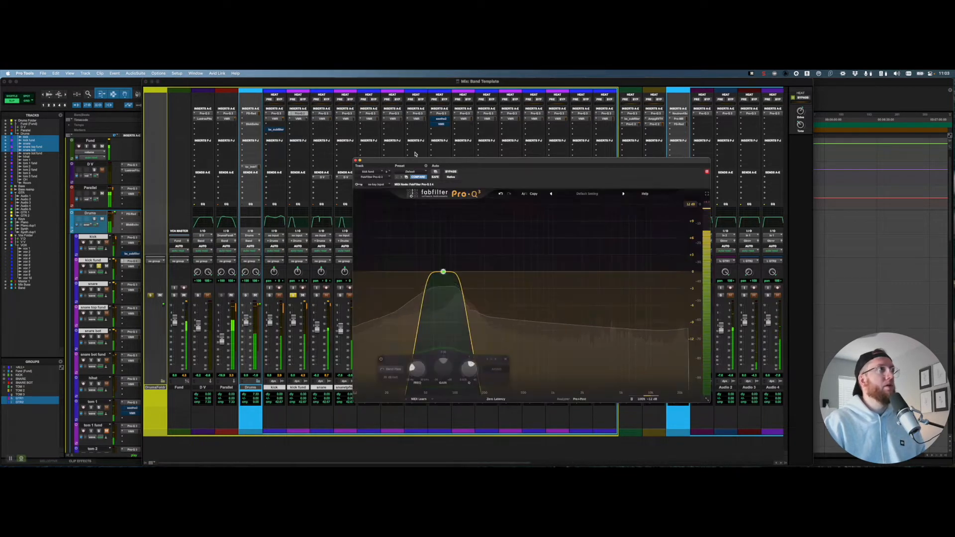
click(430, 308)
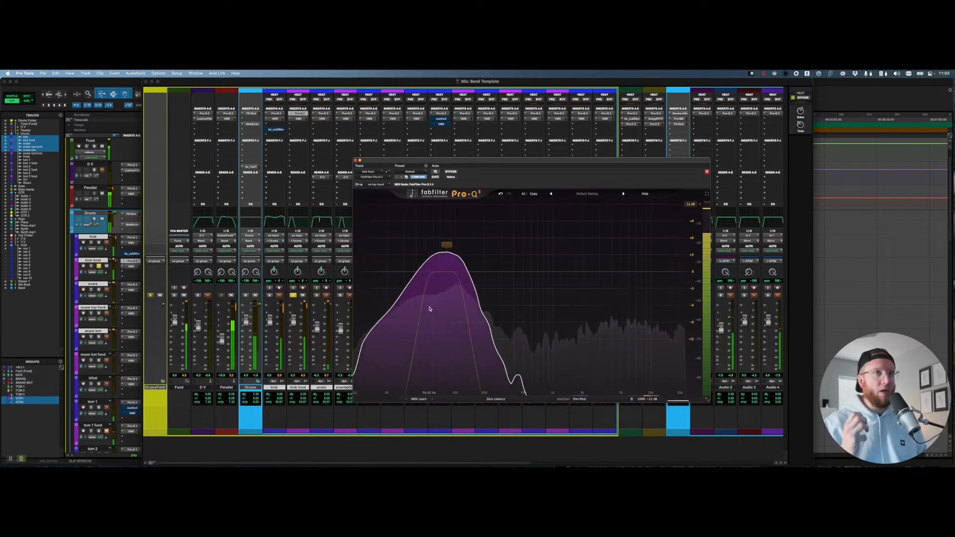
click(430, 306)
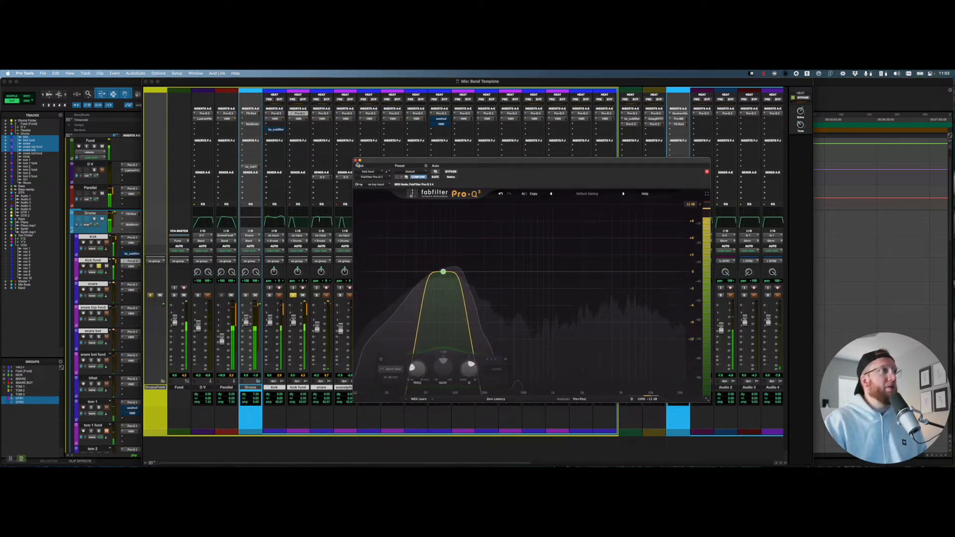
click(356, 160)
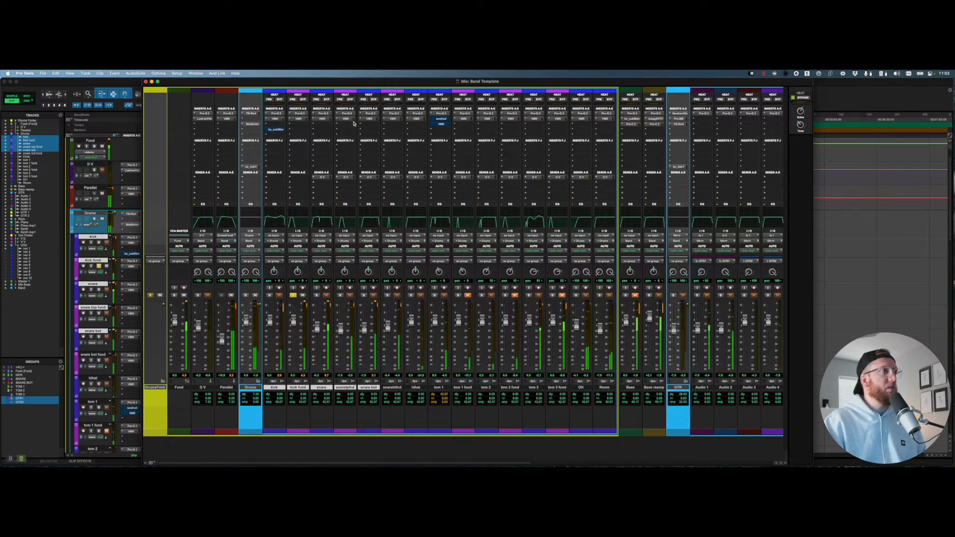
- Toggle the narrow band-pass filter in the snare bot fund track's Pro-Q 3 off and on to compare the sound, and close the EQ
click(391, 114)
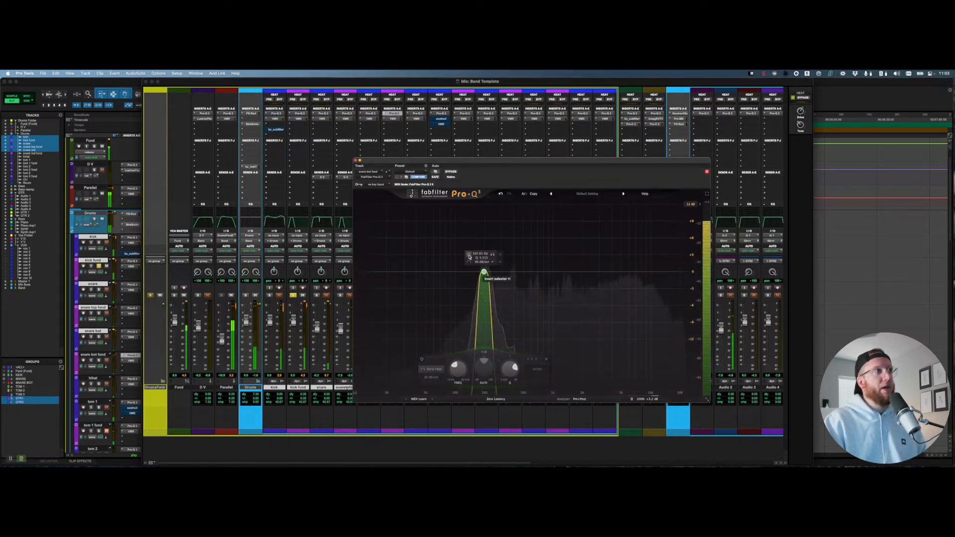
click(468, 255)
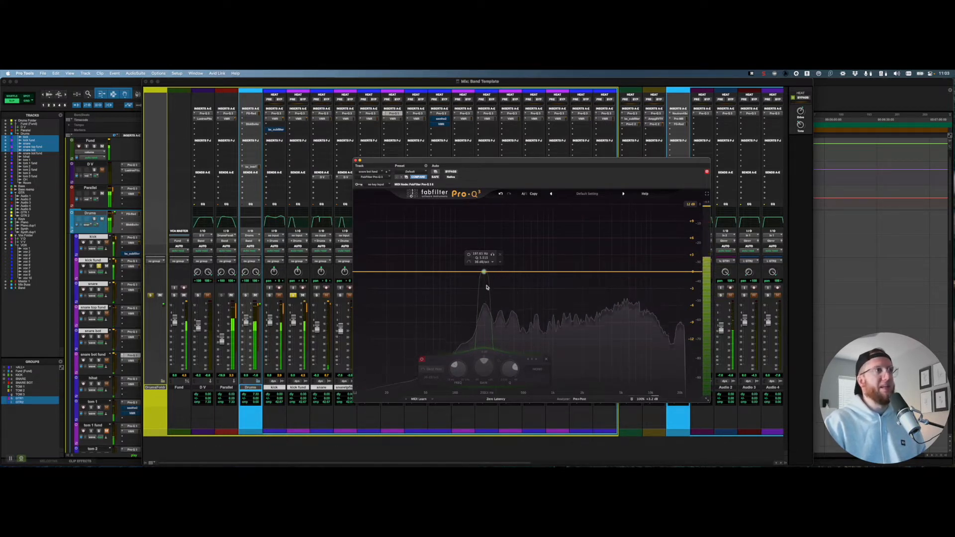
click(492, 254)
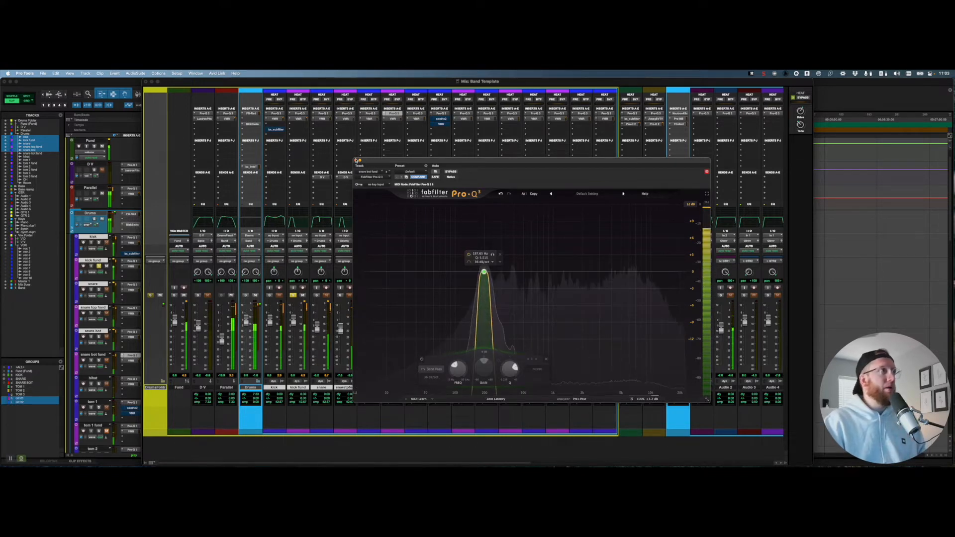
key(super+w)
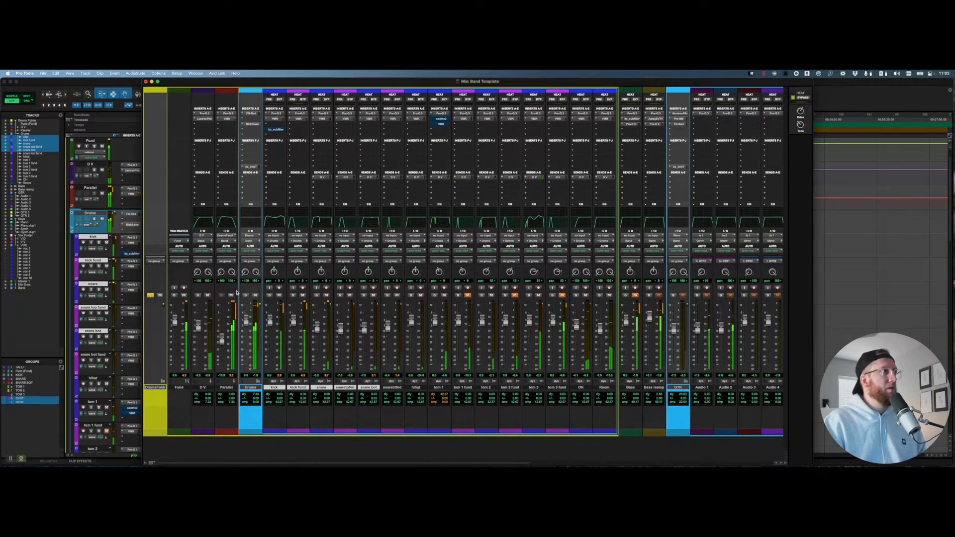
- Pull the Fund VCA fader down and bring it back up to compare the drums with and without the fundamental tracks
drag(176, 320, 174, 401)
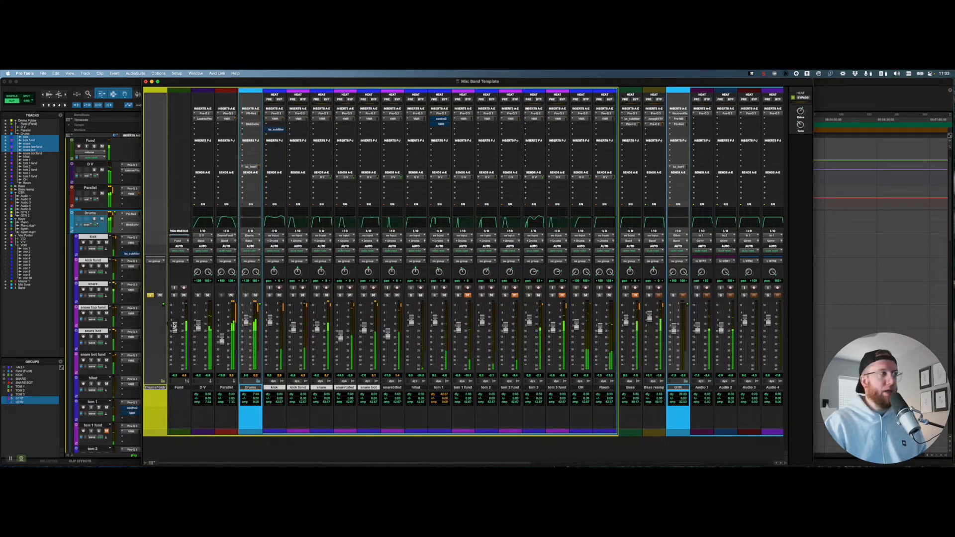
mouse_move(174, 324)
mouse_down()
mouse_move(171, 381)
mouse_move(175, 323)
mouse_up()
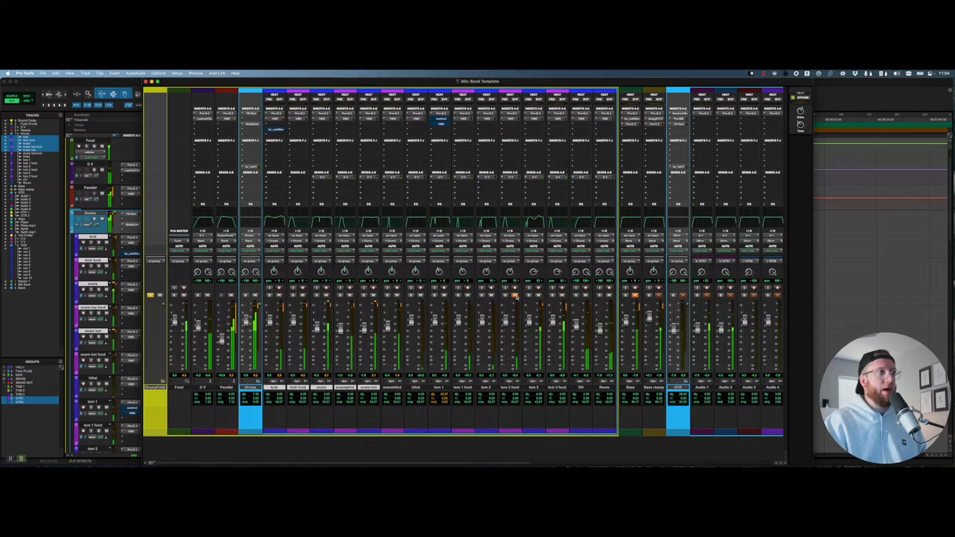
click(468, 296)
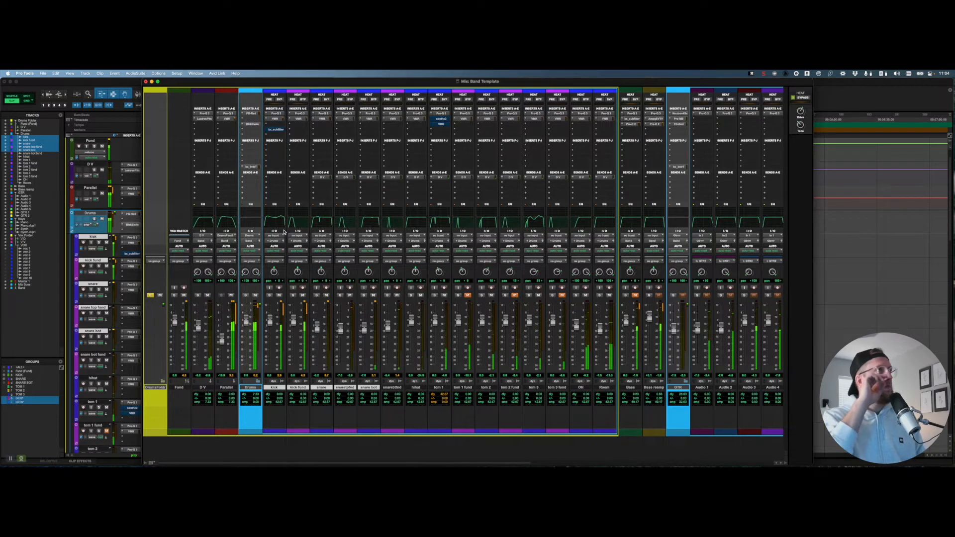
- Review the Slate Digital compressor and the Black Box HG-2MS saturation on the Drums track, closing each plug-in
click(253, 116)
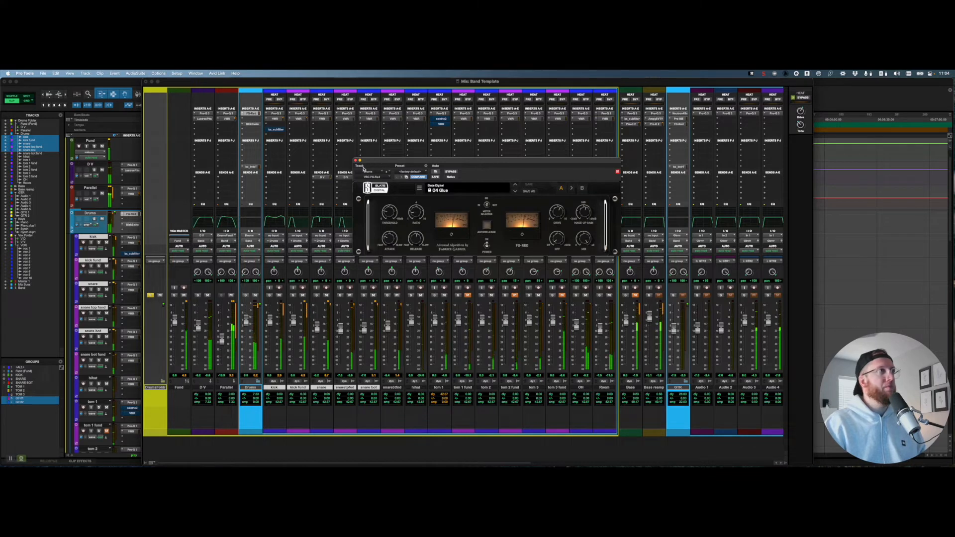
click(355, 161)
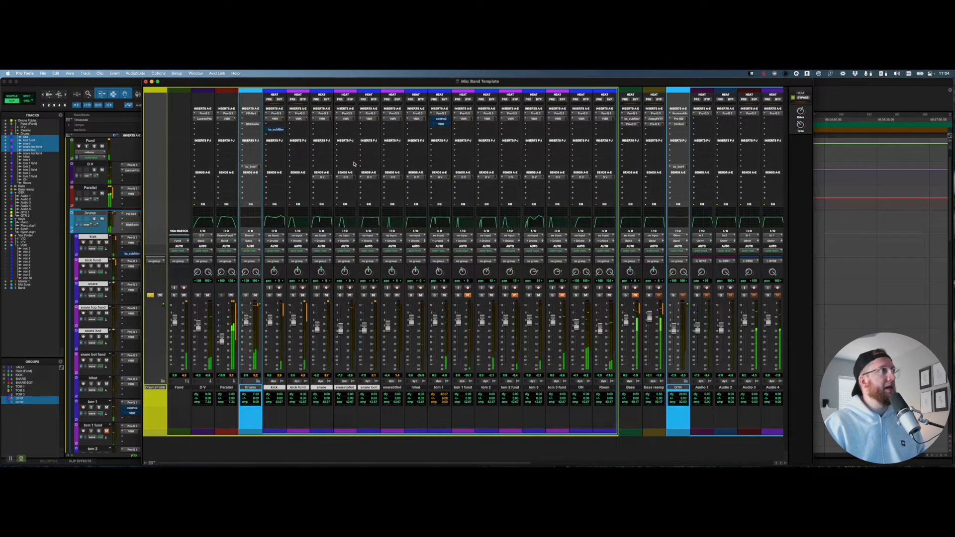
click(252, 124)
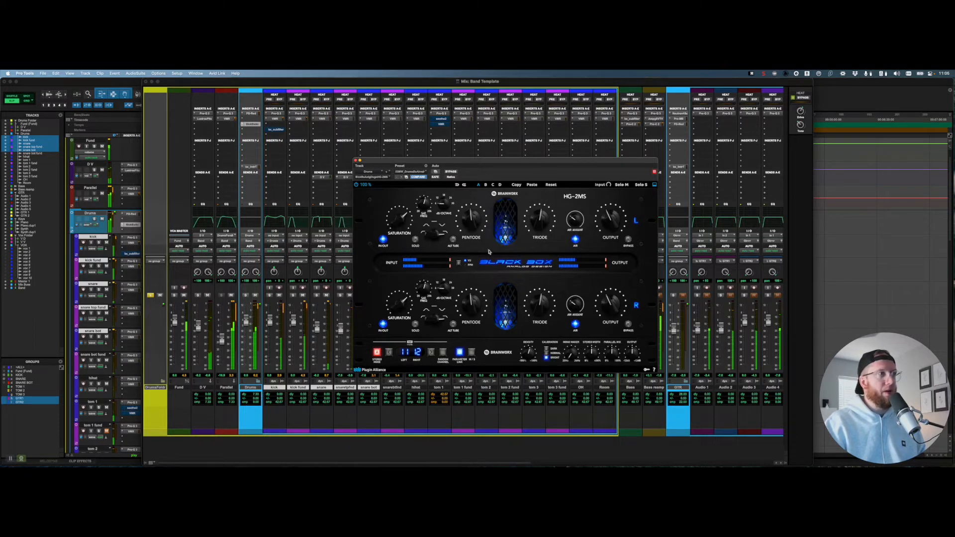
click(357, 161)
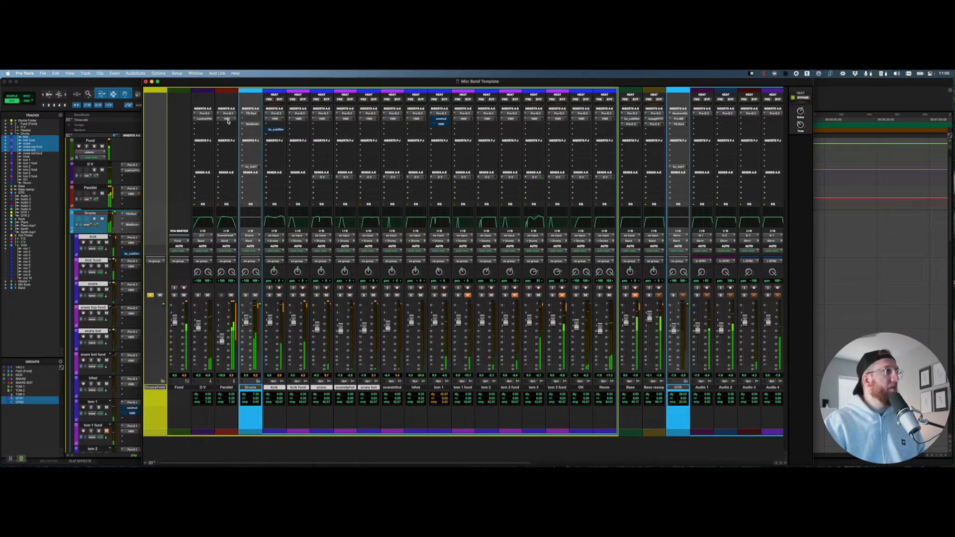
- Isolate the parallel signal by soloing Parallel and Drums and rebalancing their faders, and review Parallel's Virtual Mix Rack
click(221, 295)
click(246, 295)
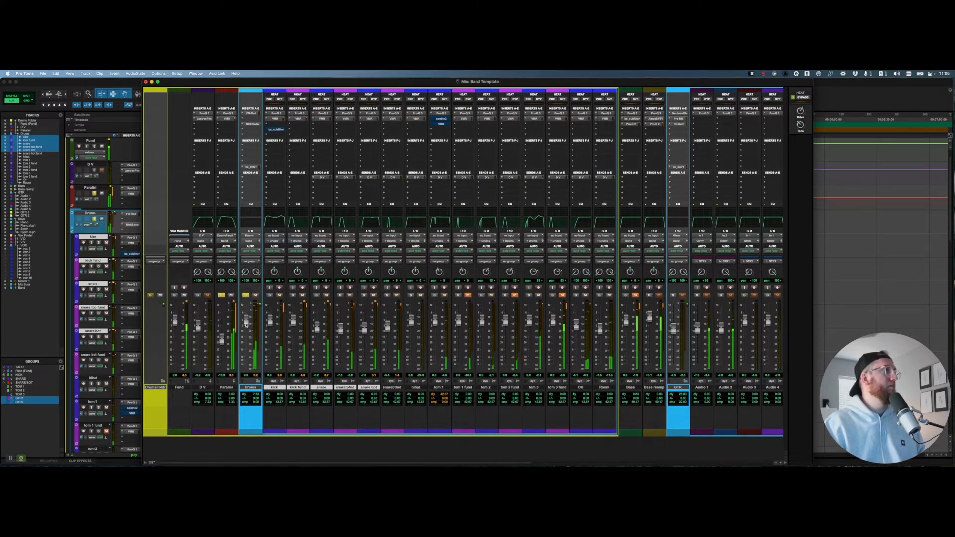
drag(246, 322, 245, 380)
drag(221, 339, 222, 326)
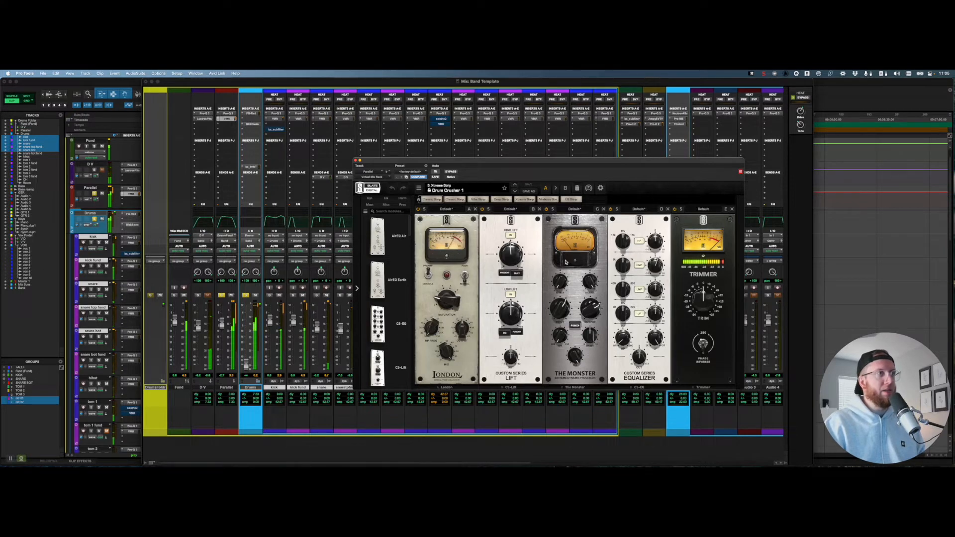
click(355, 161)
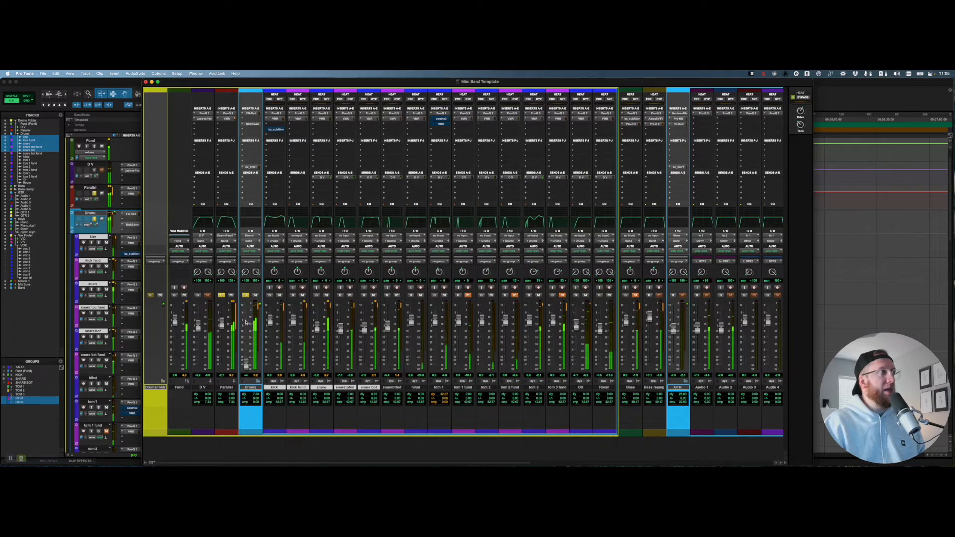
- Sweep the high cut in the Parallel track's Pro-Q 3 up and back to just above its starting frequency, and close the EQ
click(230, 114)
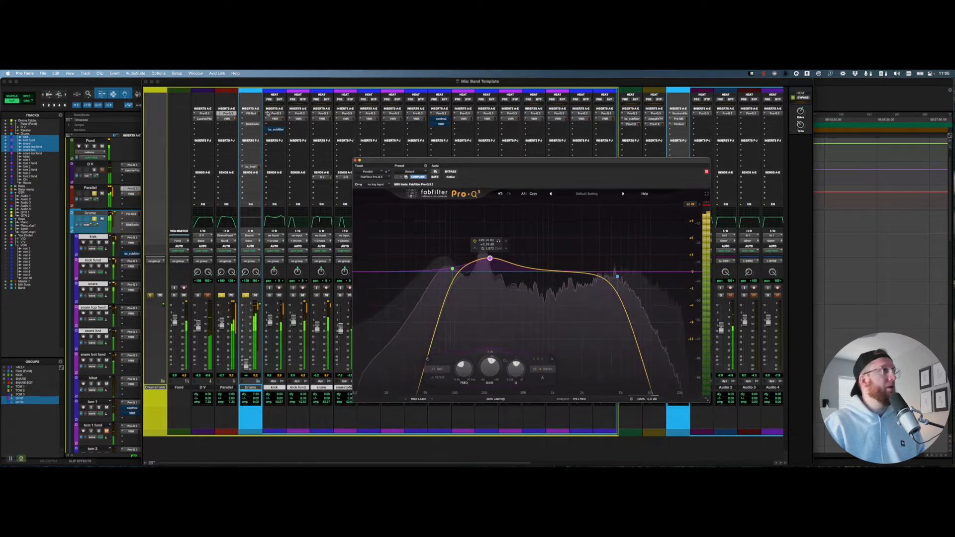
click(356, 159)
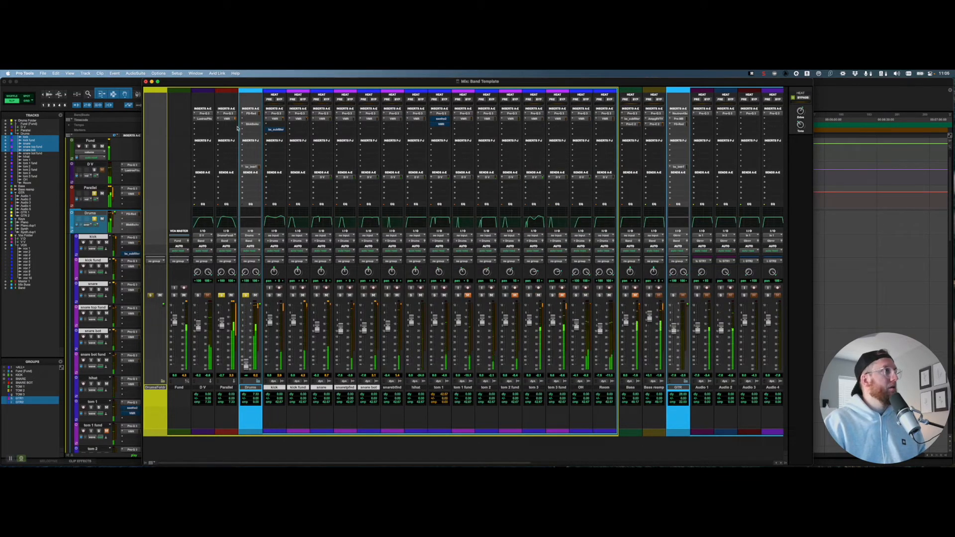
click(229, 114)
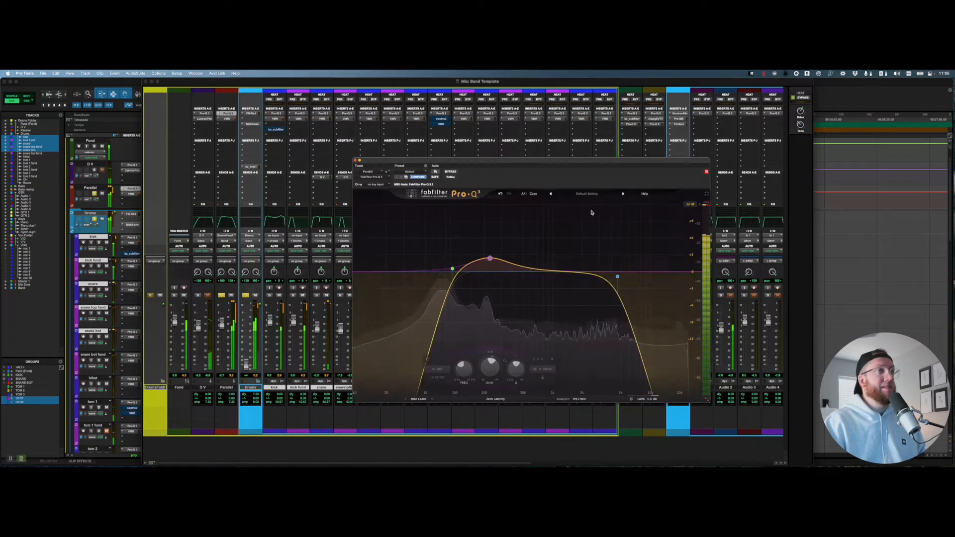
drag(617, 276, 679, 271)
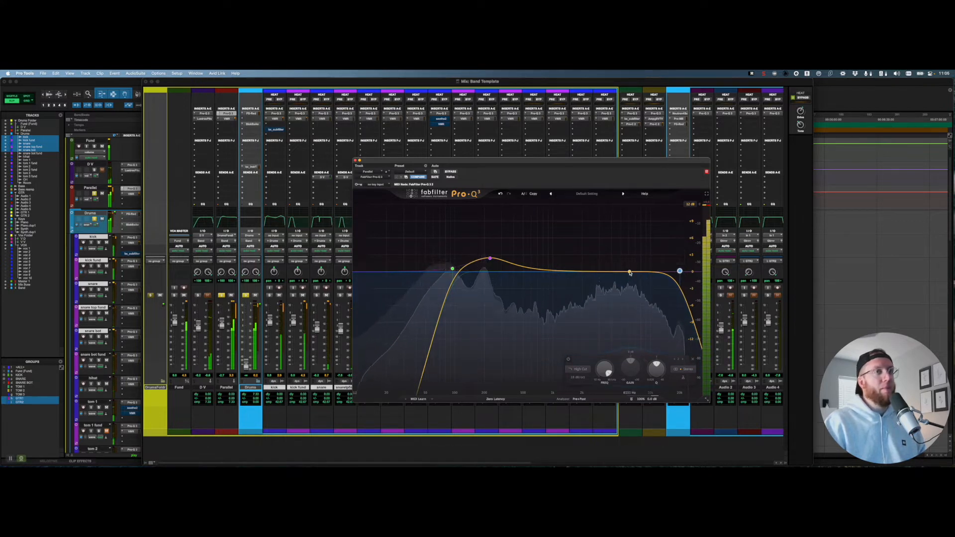
mouse_move(630, 272)
mouse_down()
mouse_move(630, 219)
mouse_move(633, 271)
mouse_move(624, 272)
mouse_up()
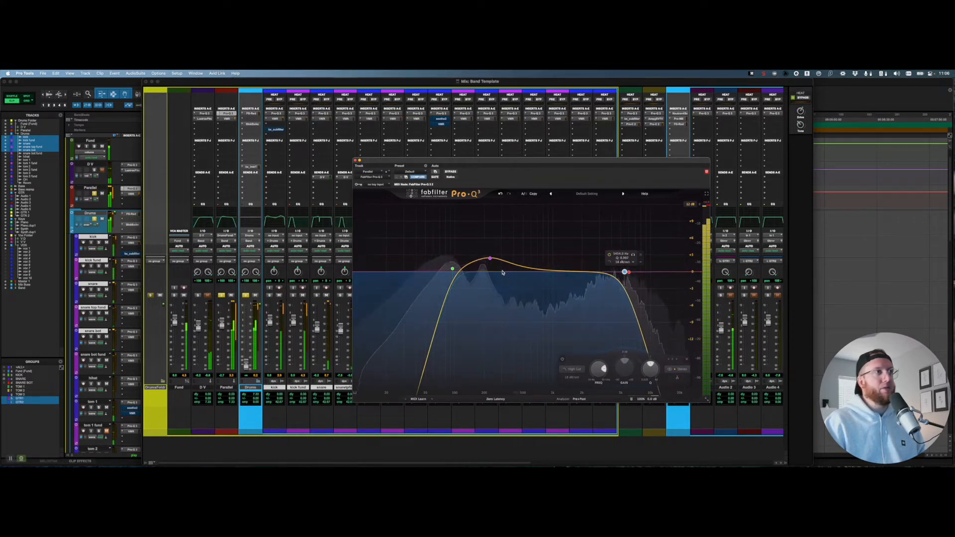
click(355, 161)
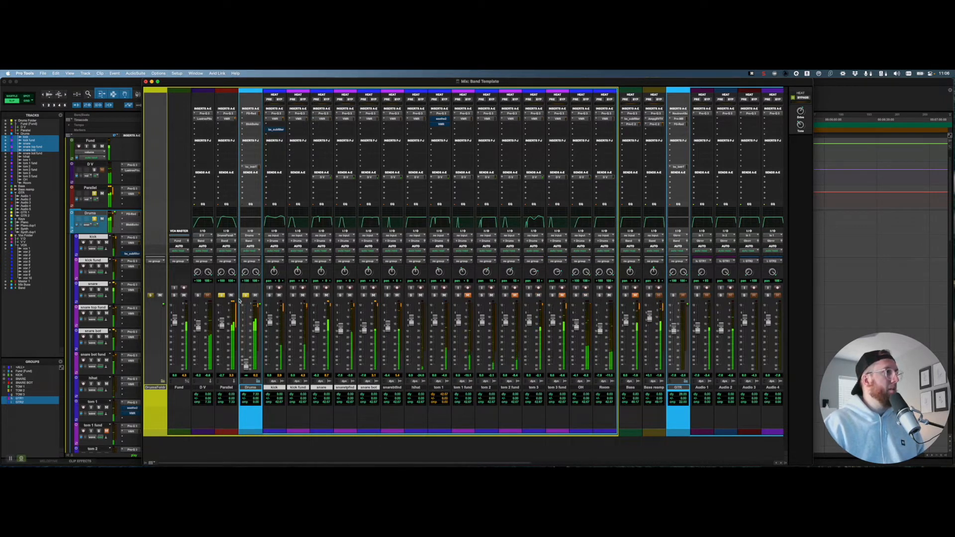
- Lower the Parallel fader, and solo the D V reverb track with its fader raised
drag(221, 344, 221, 340)
click(197, 295)
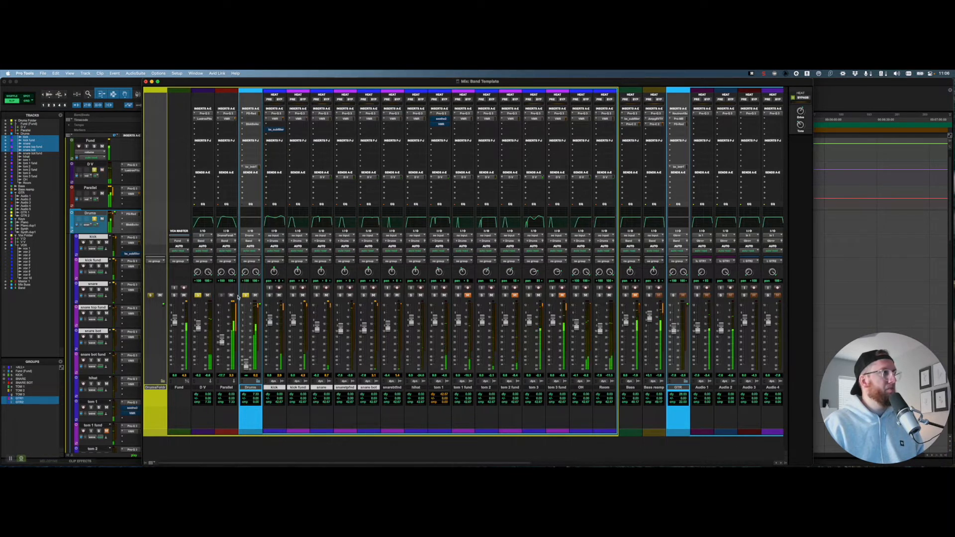
drag(198, 324, 198, 309)
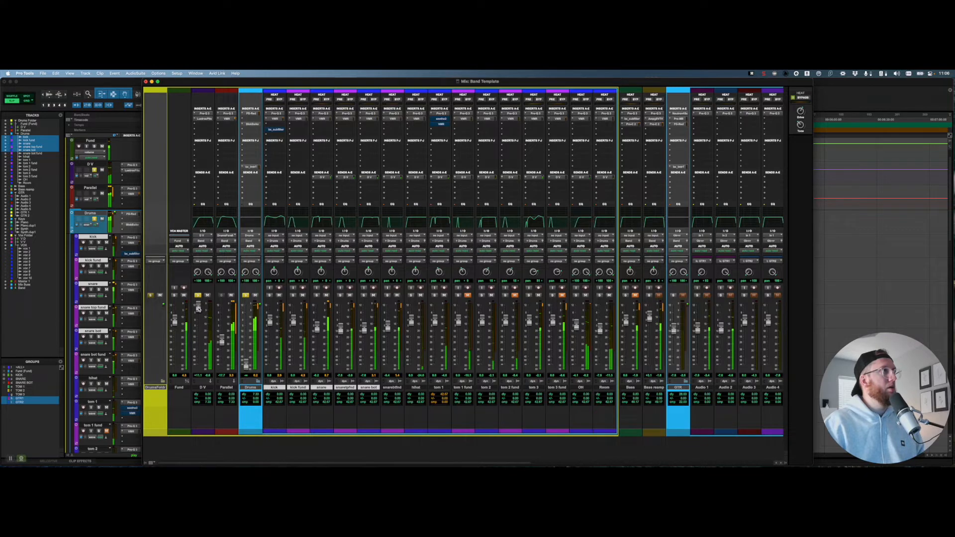
- Shift the low cut in the D V track's Pro-Q 3 slightly higher in frequency, and review its Lustrous Plates reverb
click(202, 114)
mouse_move(478, 271)
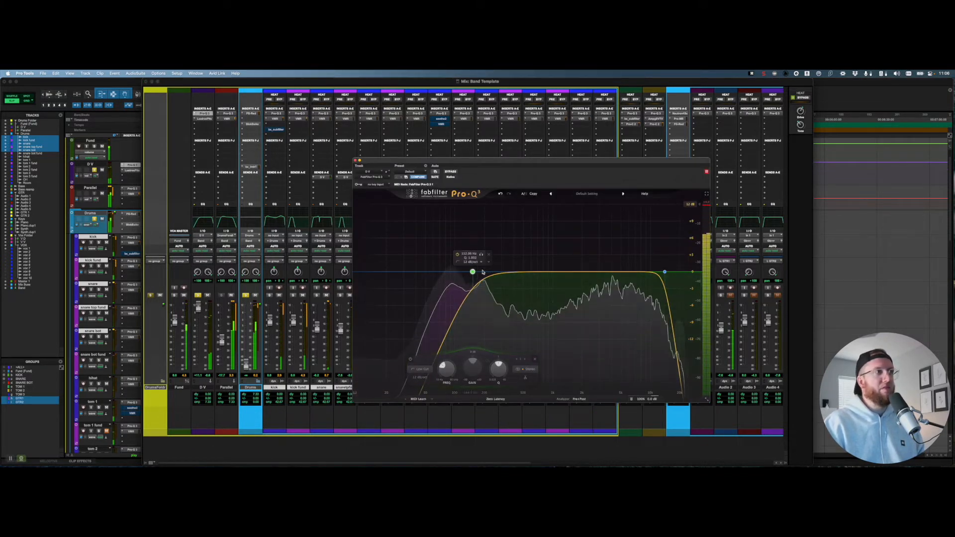
drag(473, 272, 481, 272)
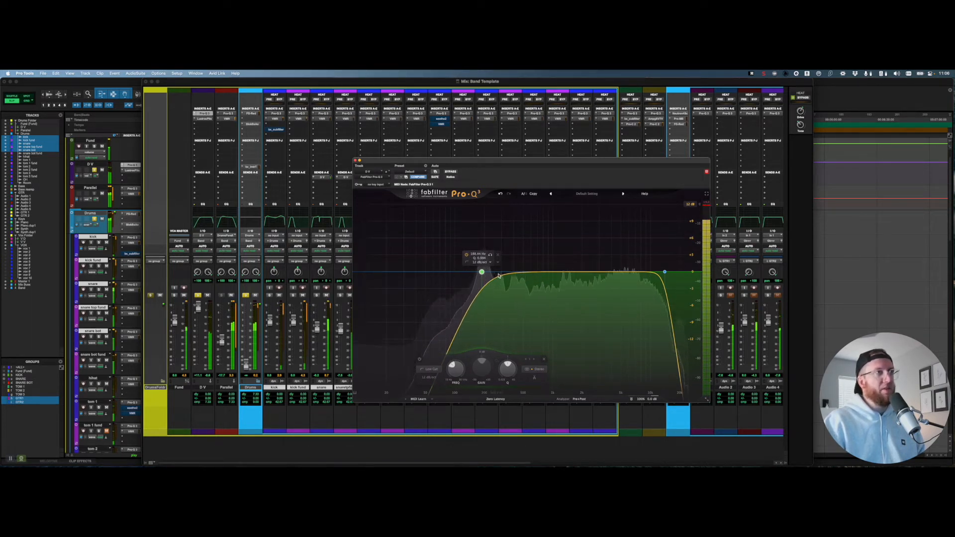
mouse_move(646, 275)
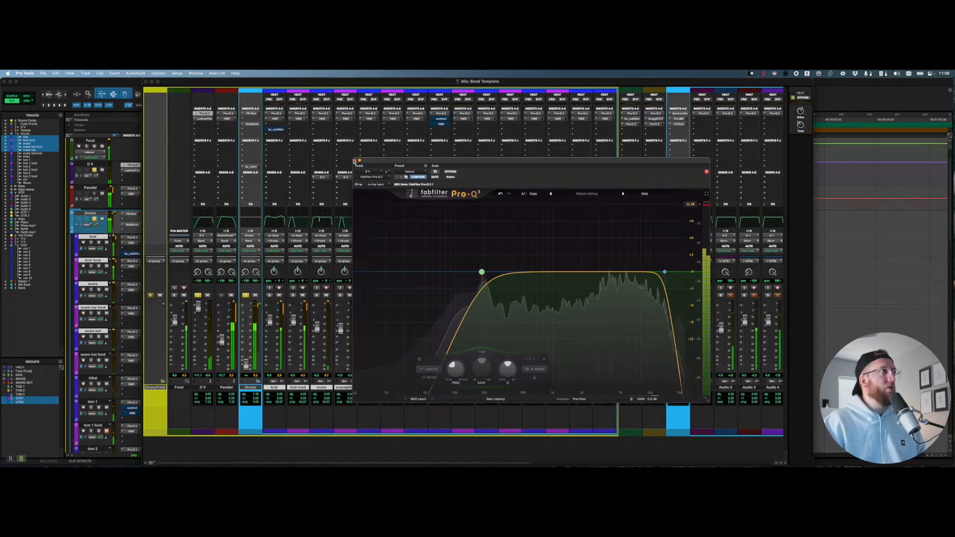
click(204, 119)
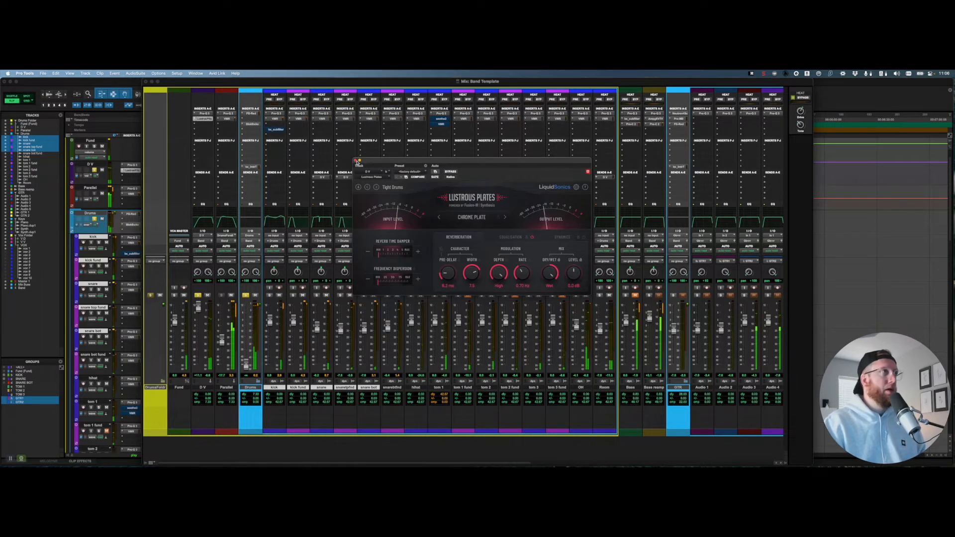
click(355, 161)
- Clear the Drums and D V solos, and rebalance the D V and Fund faders against the drums
drag(198, 308, 198, 336)
click(245, 295)
click(198, 296)
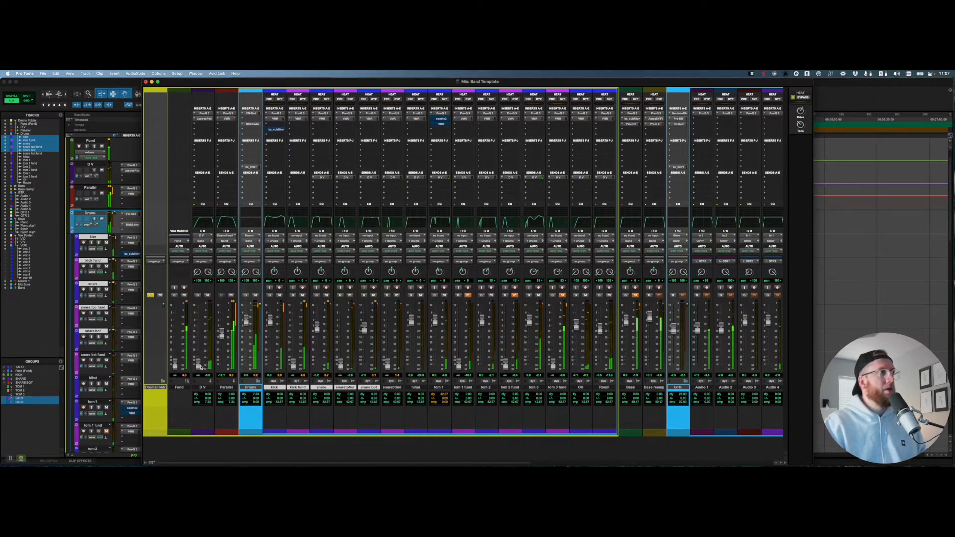
drag(174, 367, 174, 340)
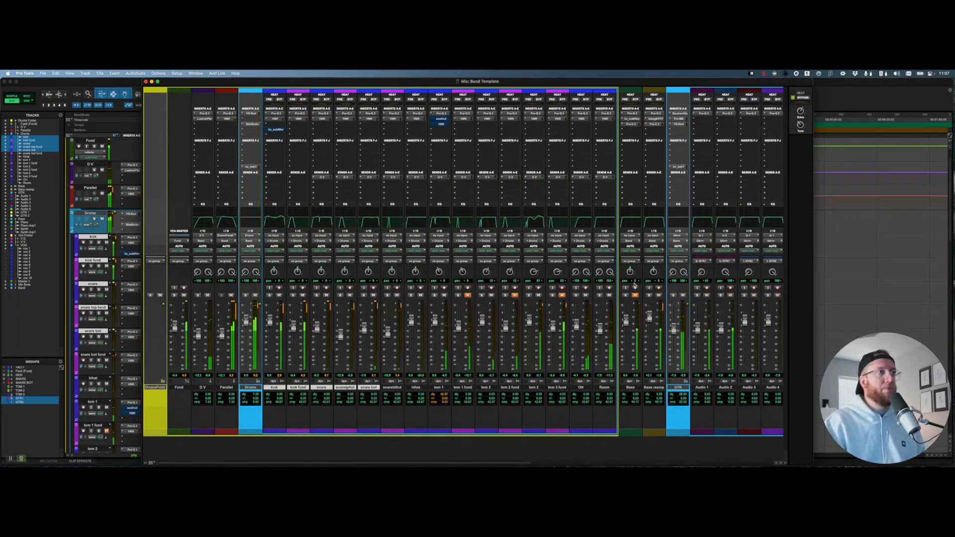
- Solo the Bass and Bass reamp tracks, and select the Bass reamp track
click(626, 295)
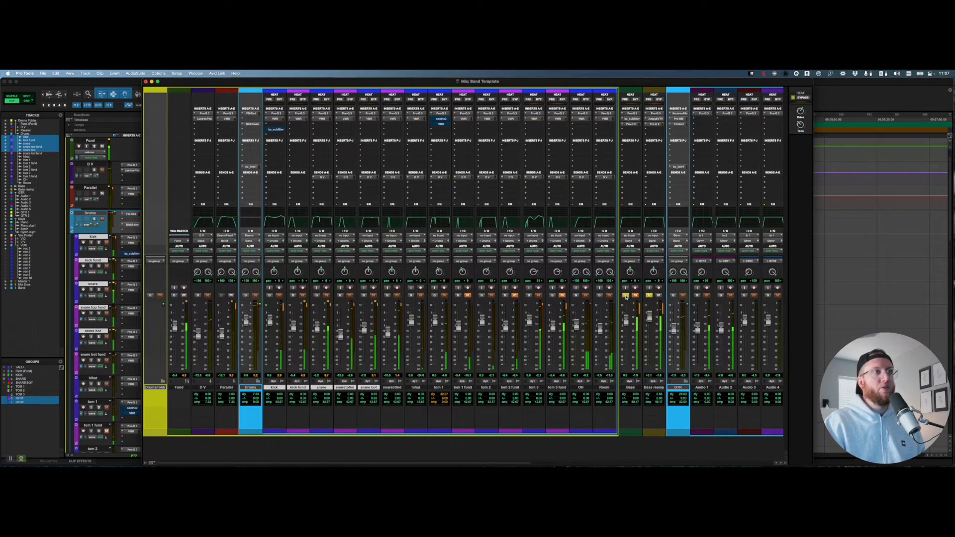
scroll(617, 343, right, 2)
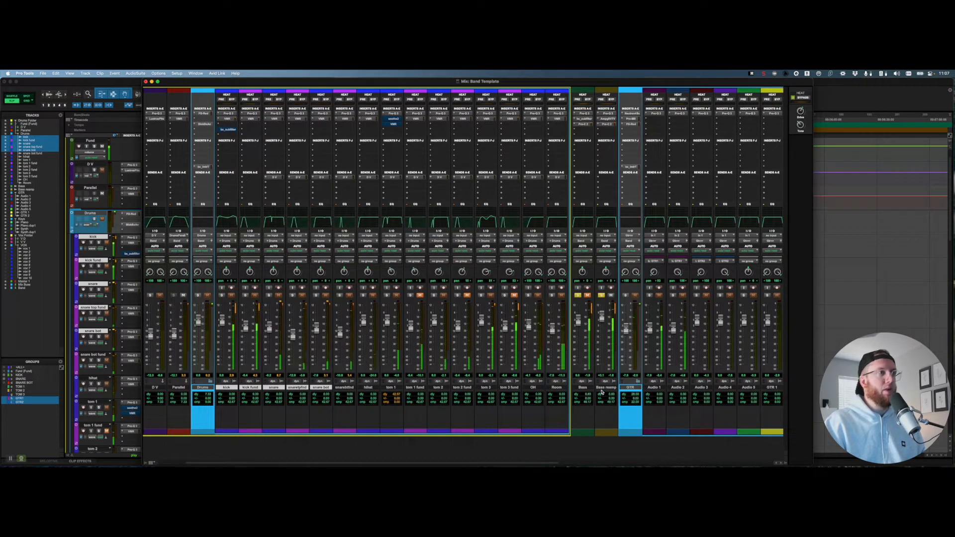
click(207, 387)
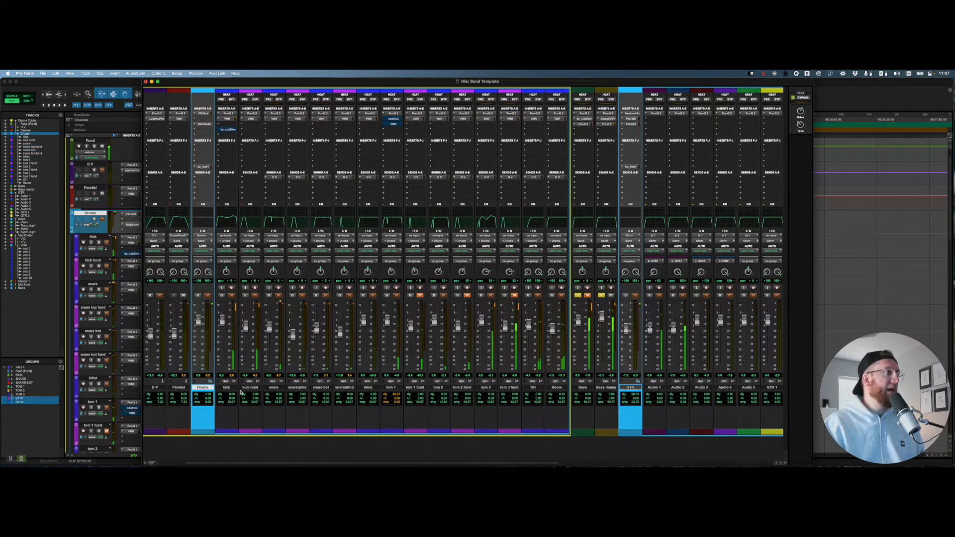
click(585, 387)
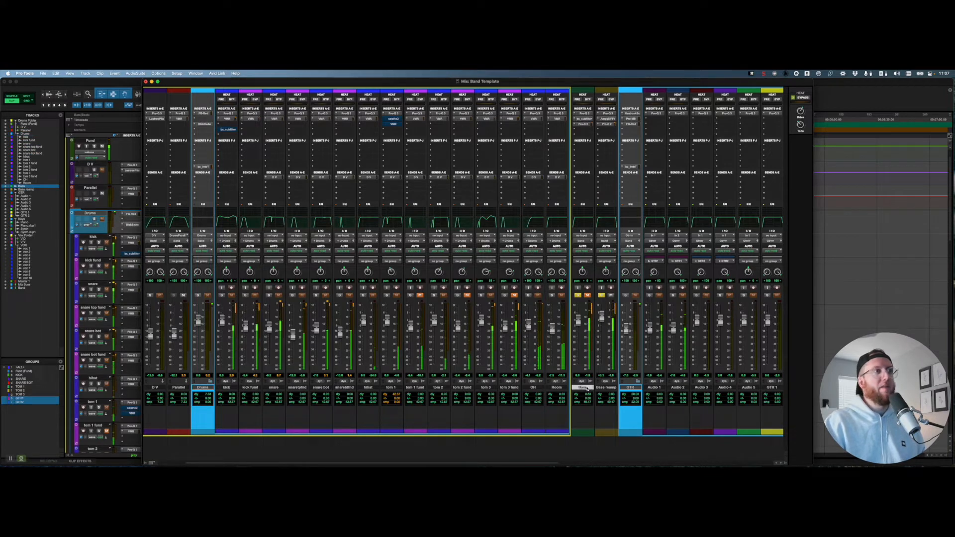
click(606, 387)
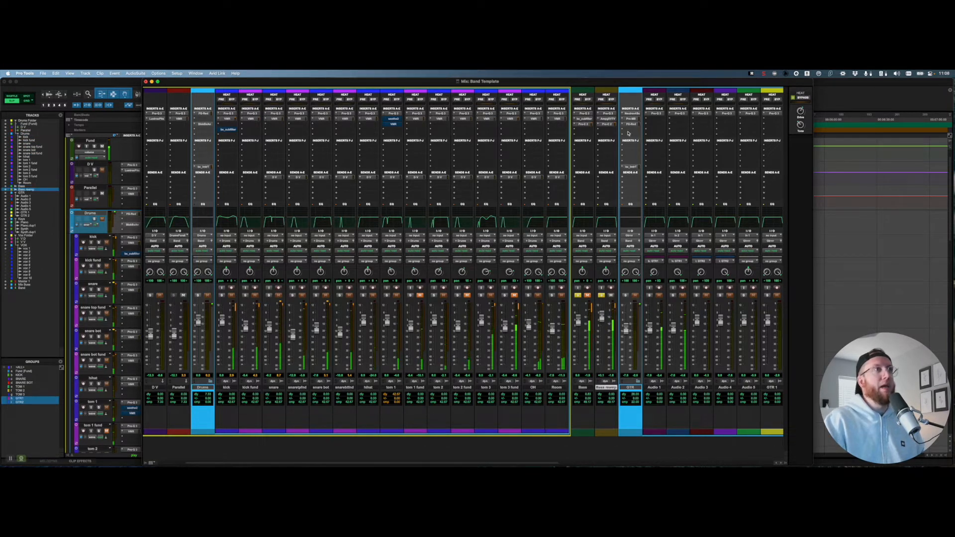
- Review the Ampeg amp plug-in on the Bass reamp track, close it, and unmute the Bass track
click(607, 119)
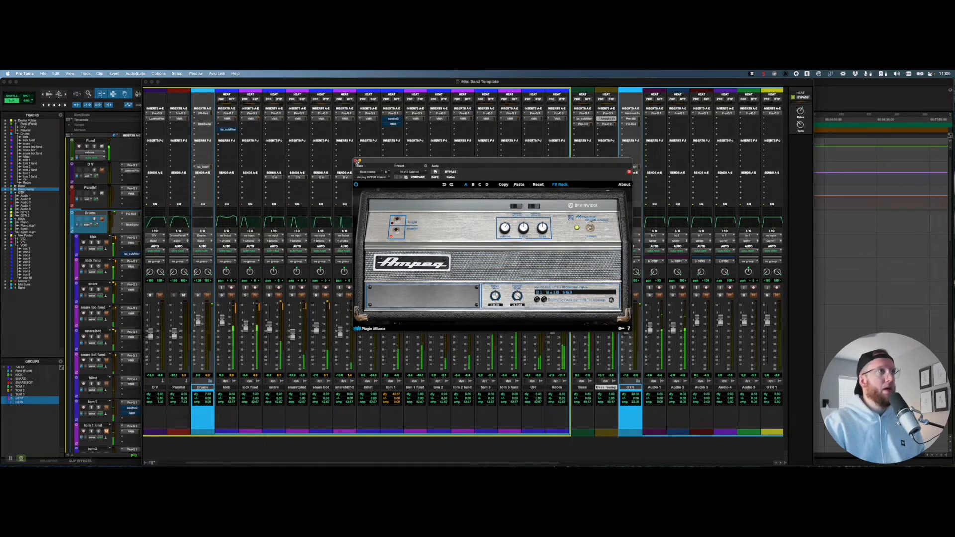
click(356, 161)
click(588, 296)
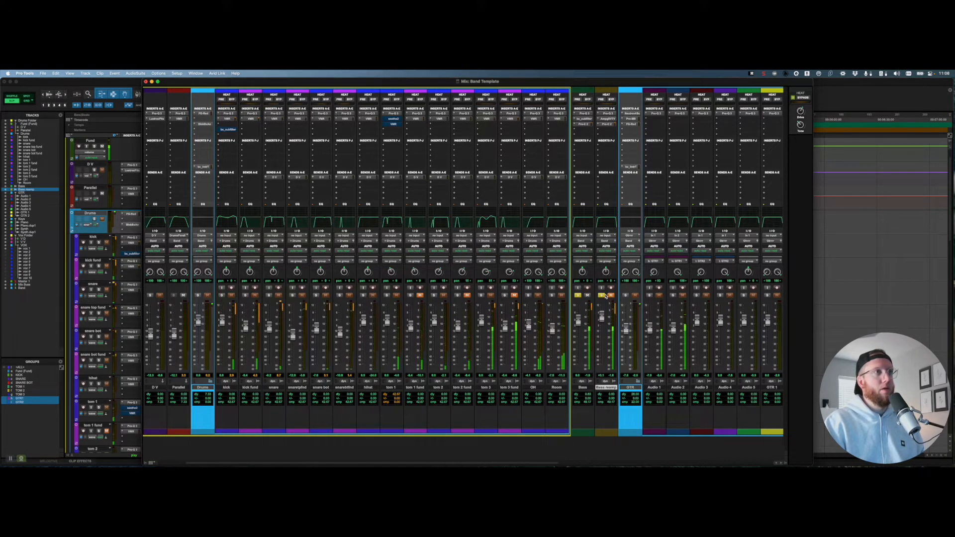
- Unmute the Bass reamp track, mute the Bass track, and solo the Drums Folder alongside them
click(610, 296)
click(587, 296)
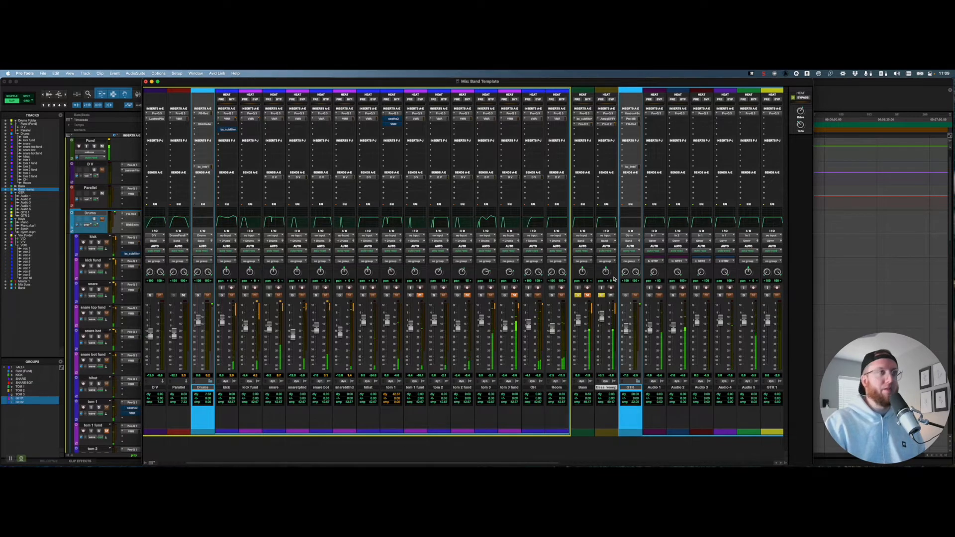
scroll(161, 299, left, 2)
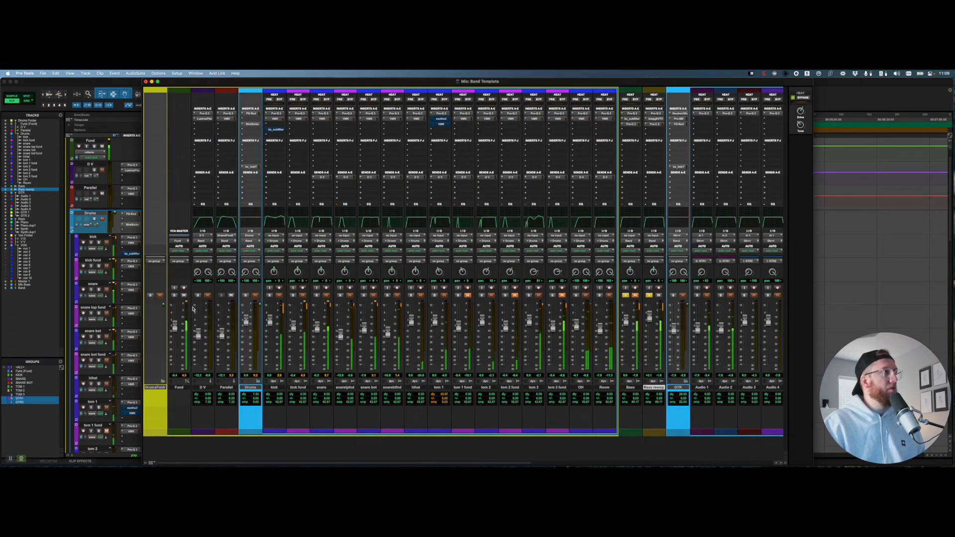
click(151, 296)
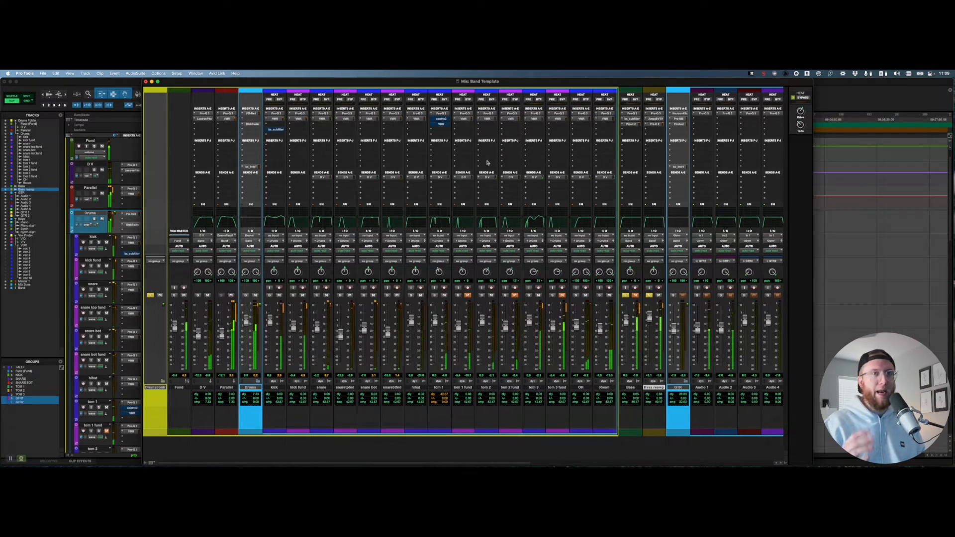
- Collapse the Drums Folder and switch the solo from the drums and bass tracks to GTR
click(163, 380)
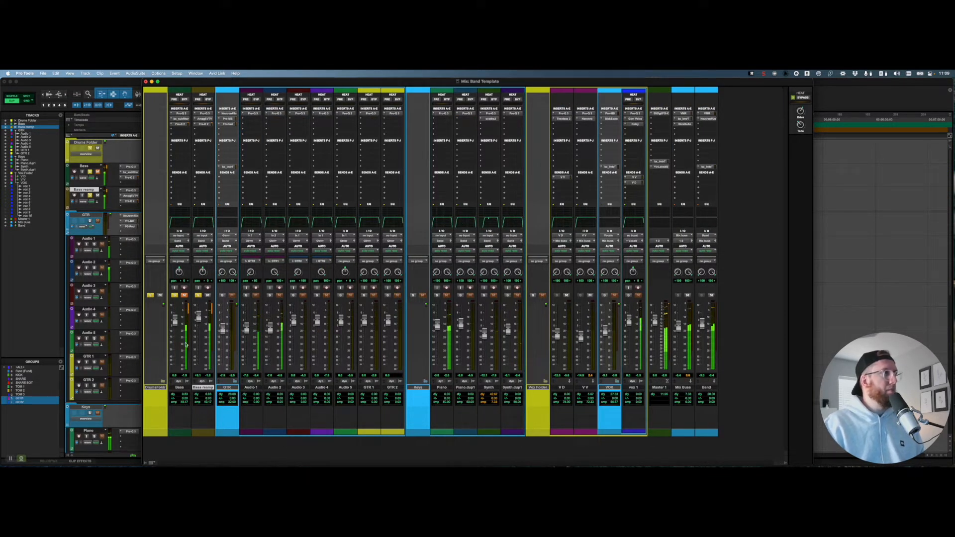
click(222, 294)
click(174, 295)
click(151, 294)
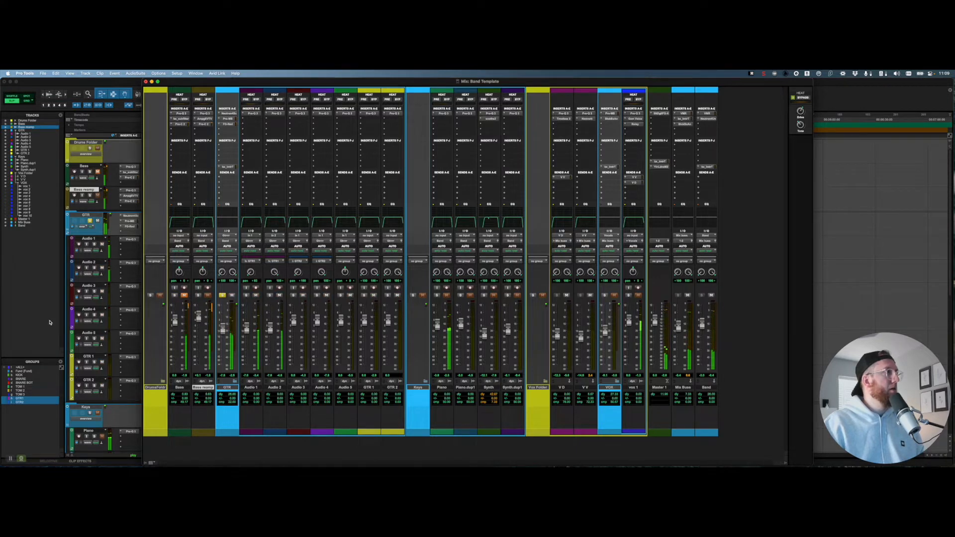
- Show the Edit window and enlarge the GTR 1 track to examine its clip's waveform
key(super+equal)
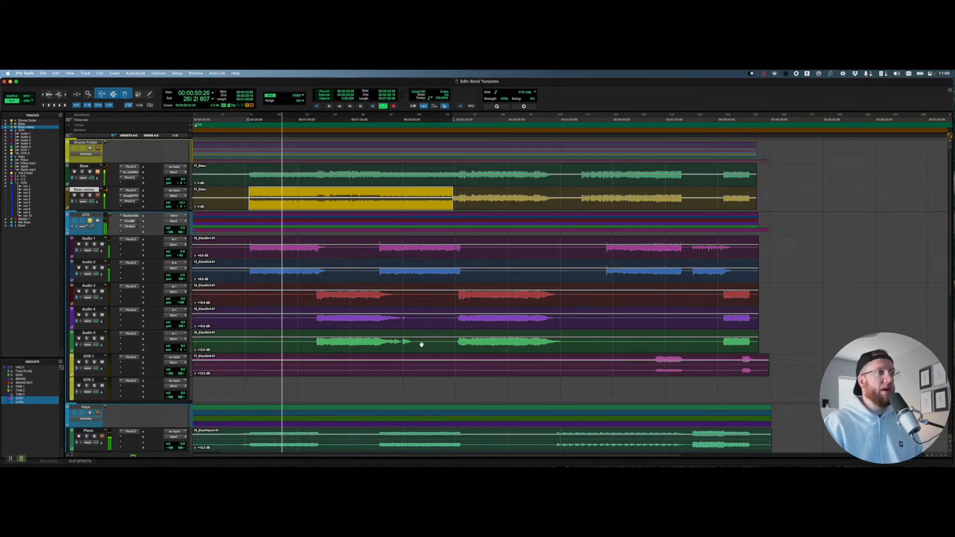
click(587, 386)
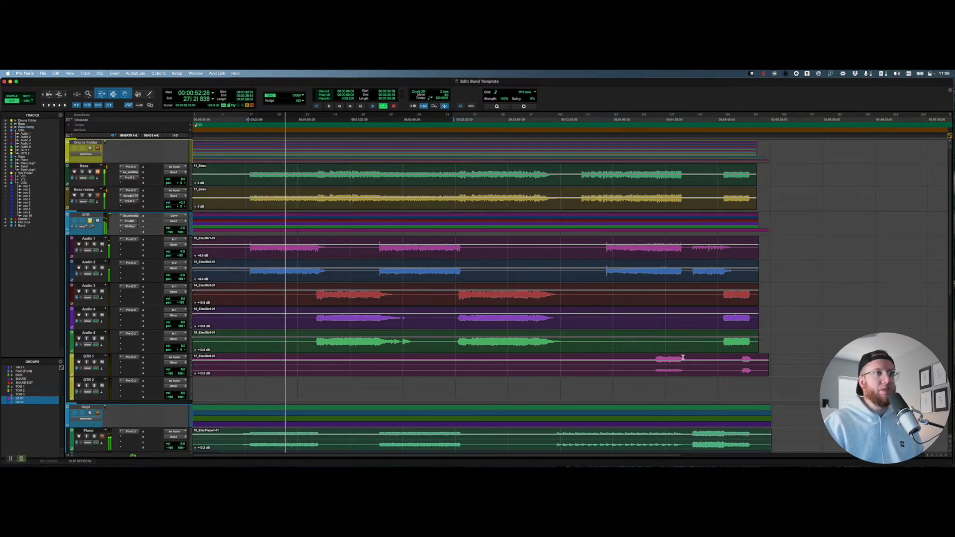
click(601, 374)
key(super+bracketright)
key(super+bracketright)
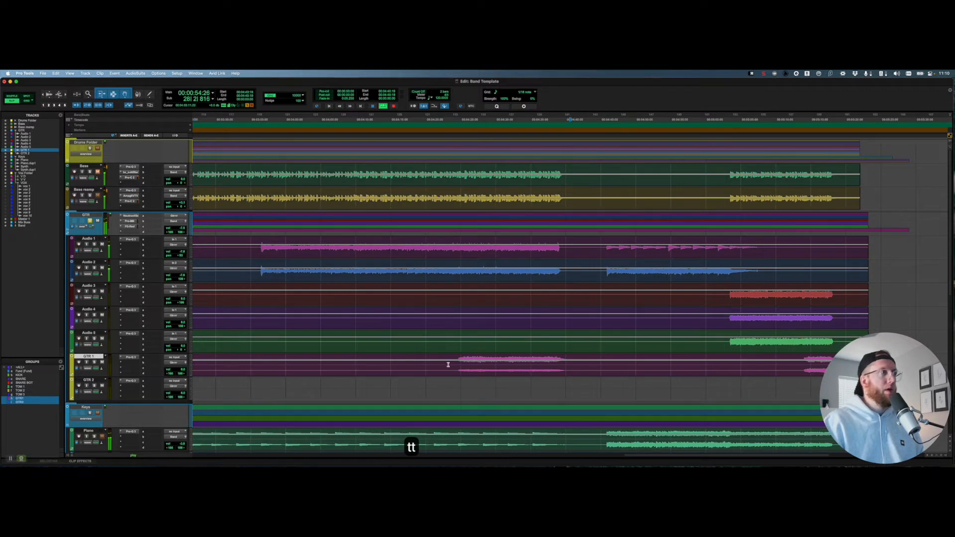
click(300, 374)
key(e)
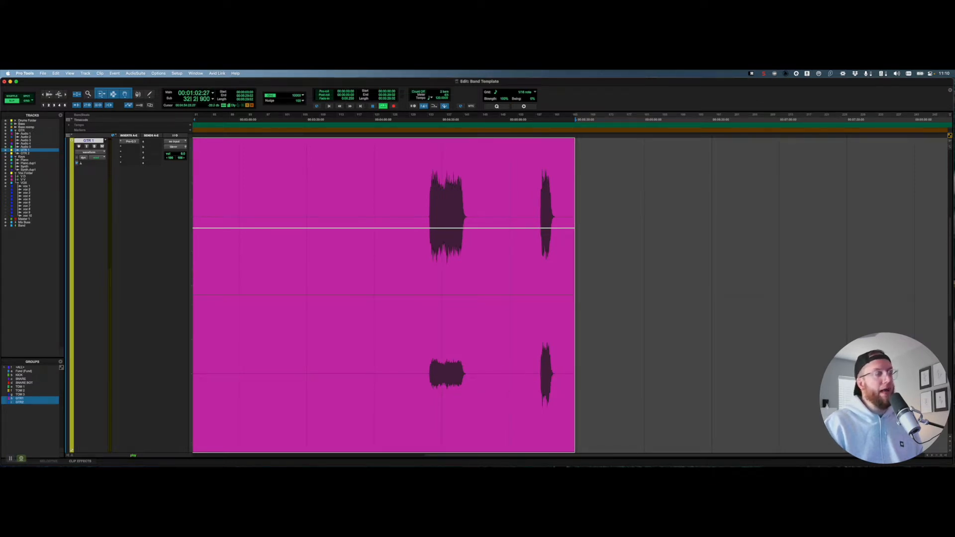
key(e)
- Enlarge the Audio 1 and Audio 2 tracks together and examine their guitar waveforms up close
drag(258, 233, 270, 272)
triple_click(250, 256)
key(e)
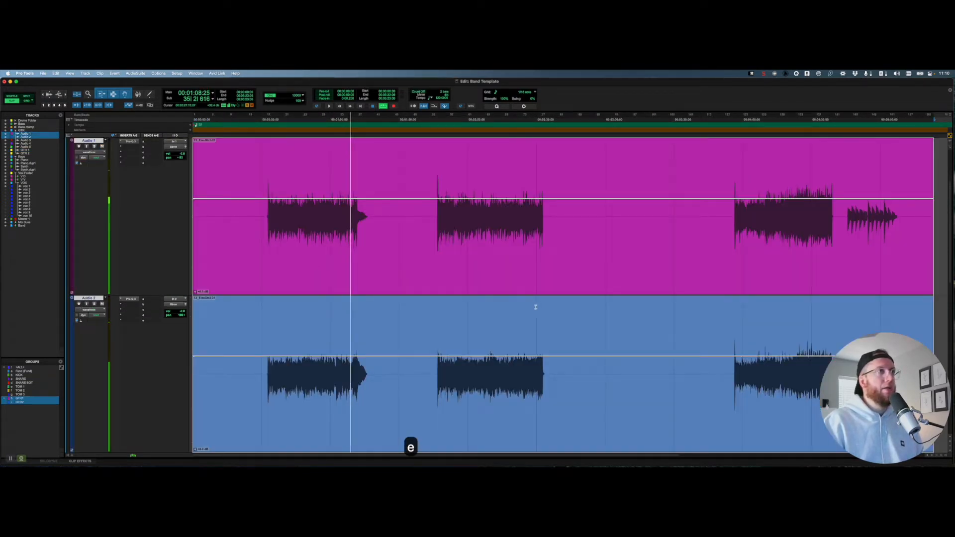
key(t)
key(t)
key(t)
key(t)
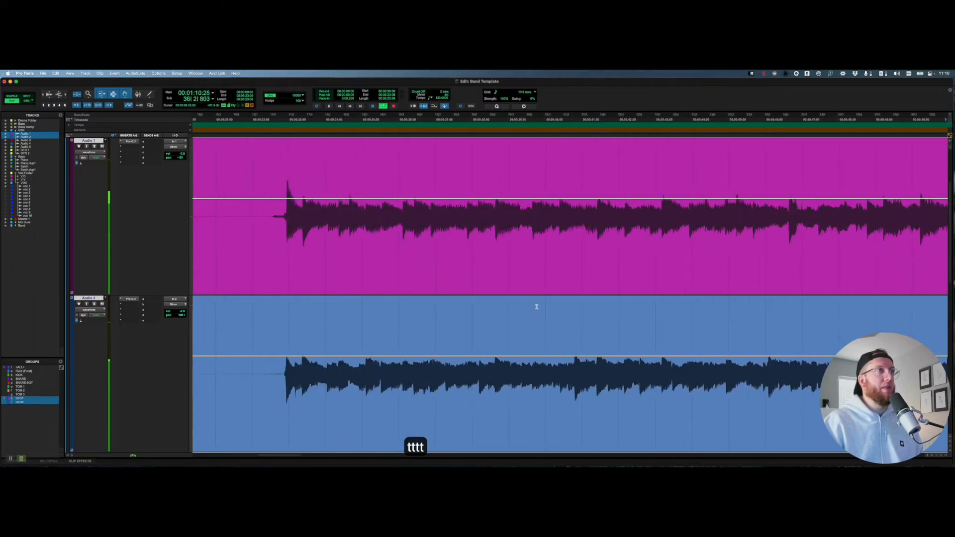
key(t)
key(t)
key(t)
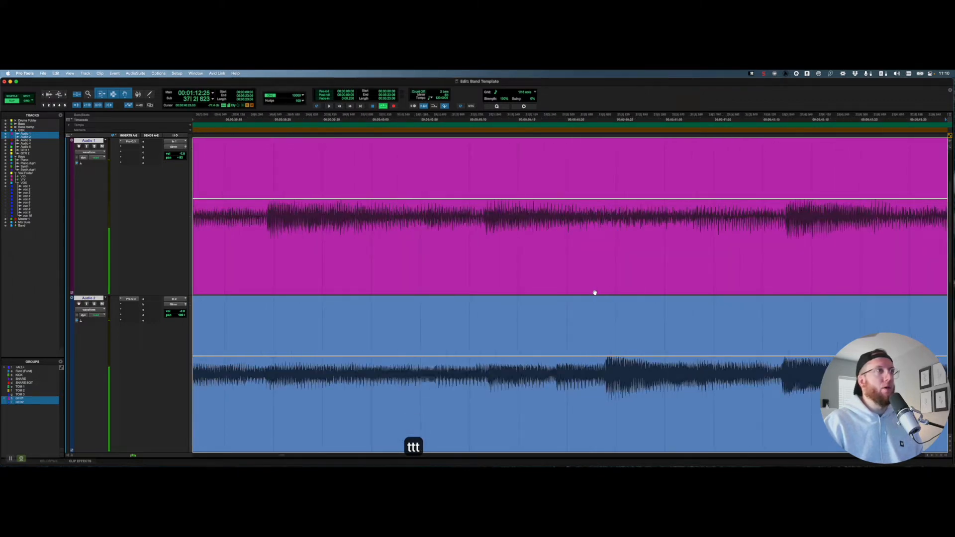
- Compare the full-length waveforms of Audio 1 and Audio 2, and restore the normal track view
key(r)
key(r)
key(r)
key(r)
key(r)
key(r)
key(r)
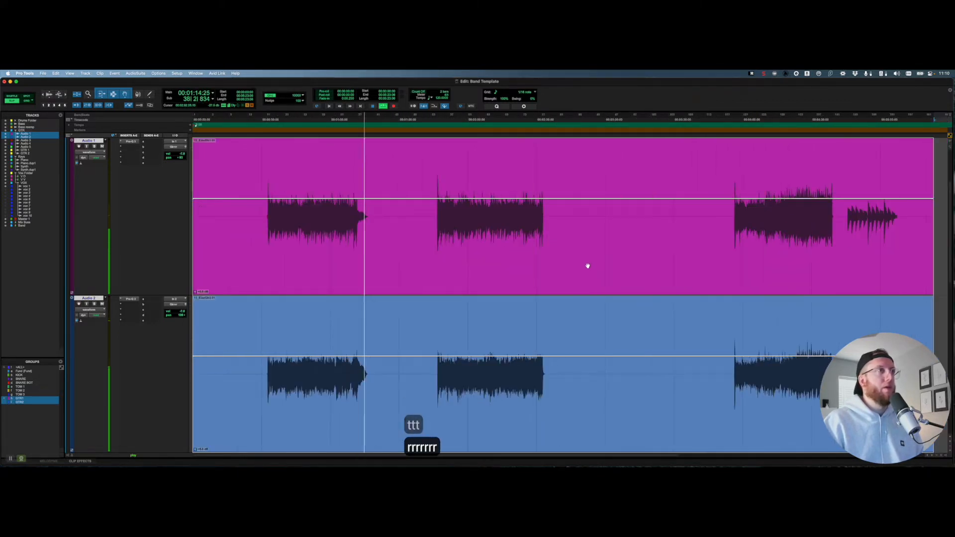
click(404, 164)
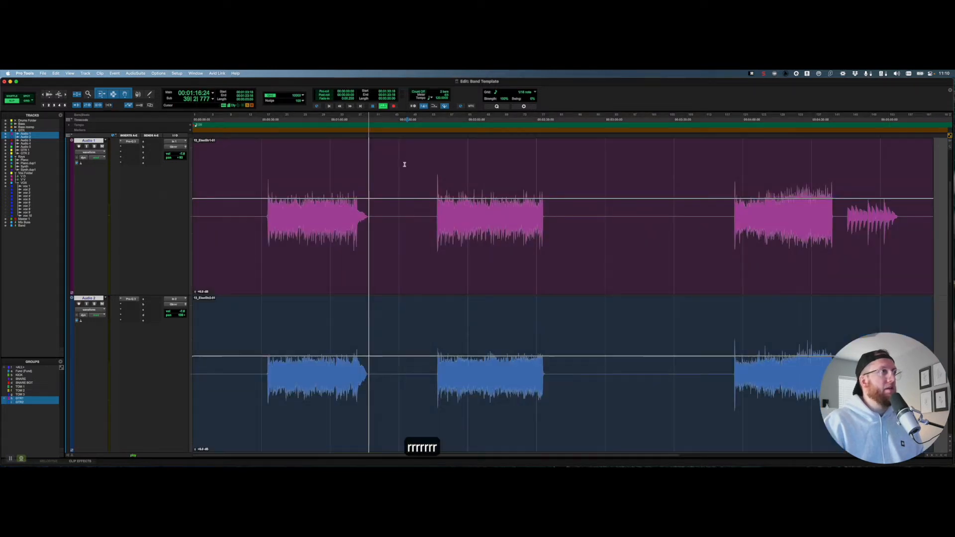
key(r)
key(r)
double_click(299, 414)
key(e)
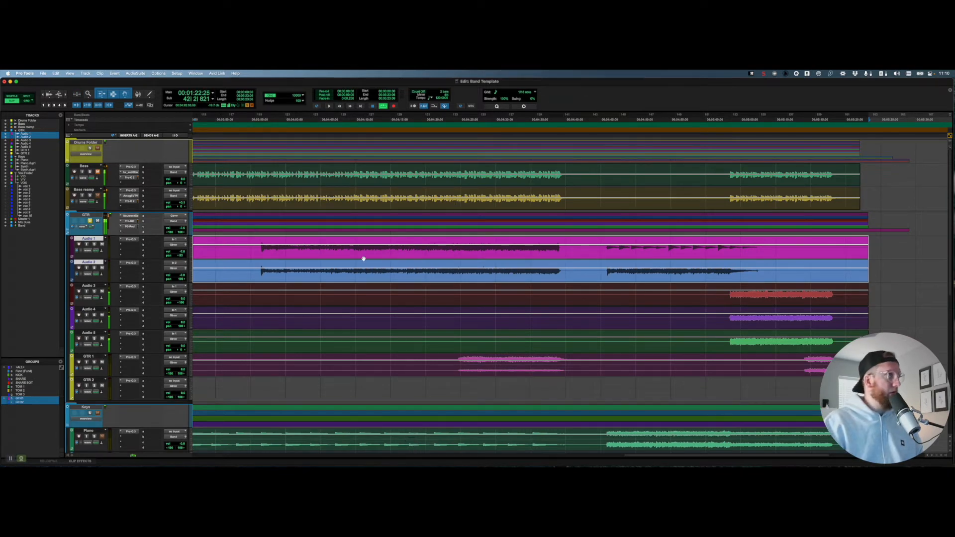
- Select the long guitar passage starting near 3:57 on Audio 1 and Audio 2, and play it
key(space)
click(268, 240)
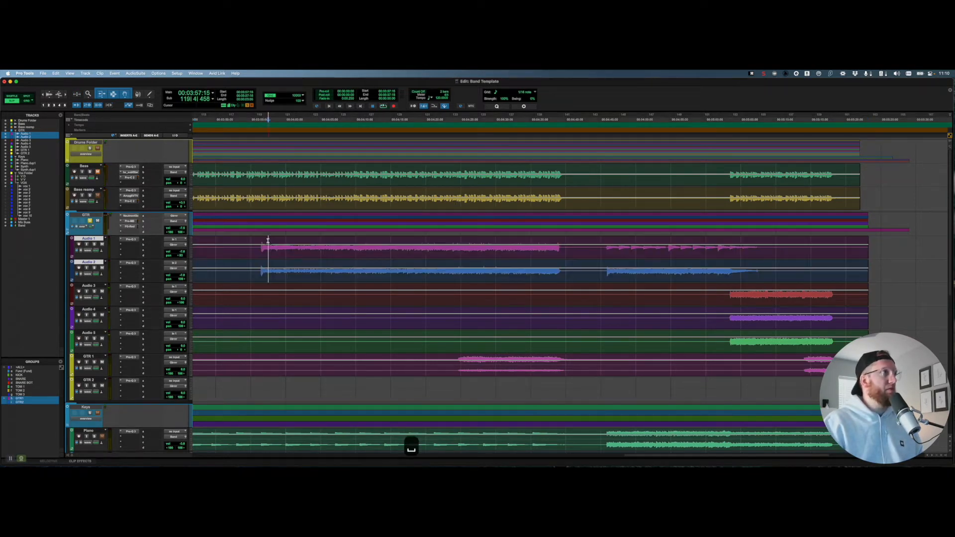
drag(269, 240, 565, 273)
key(space)
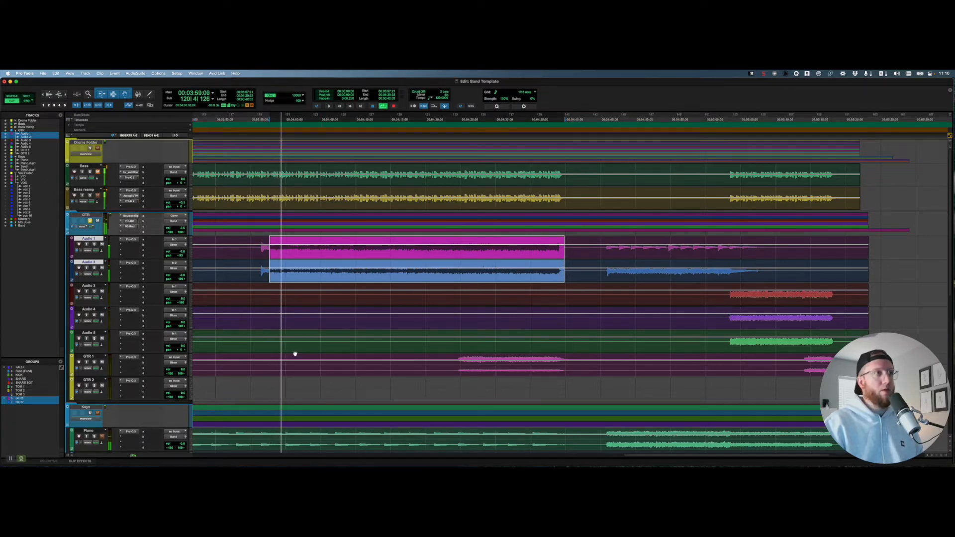
- Move the high cut in Audio 1's Pro-Q 3 slightly lower in frequency, and review its low cut
key(super+equal)
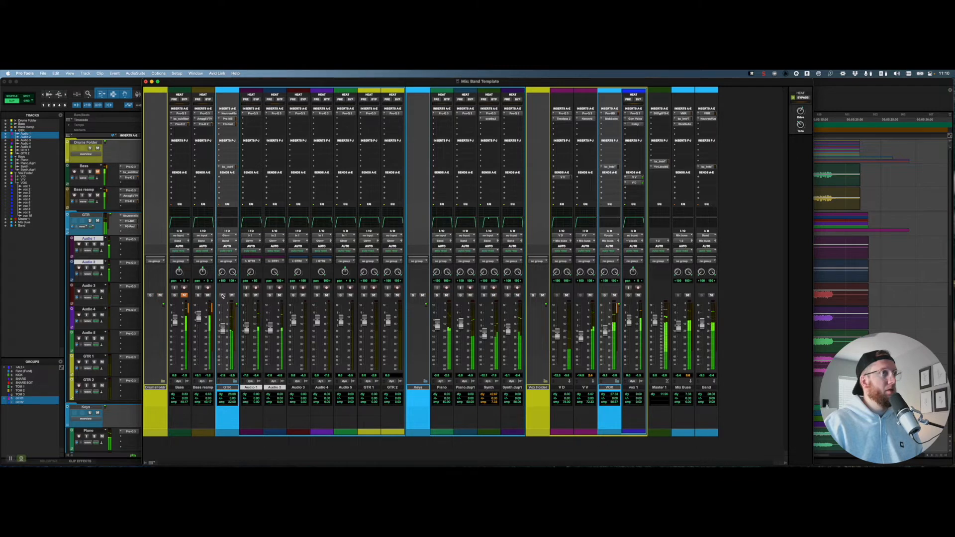
click(253, 113)
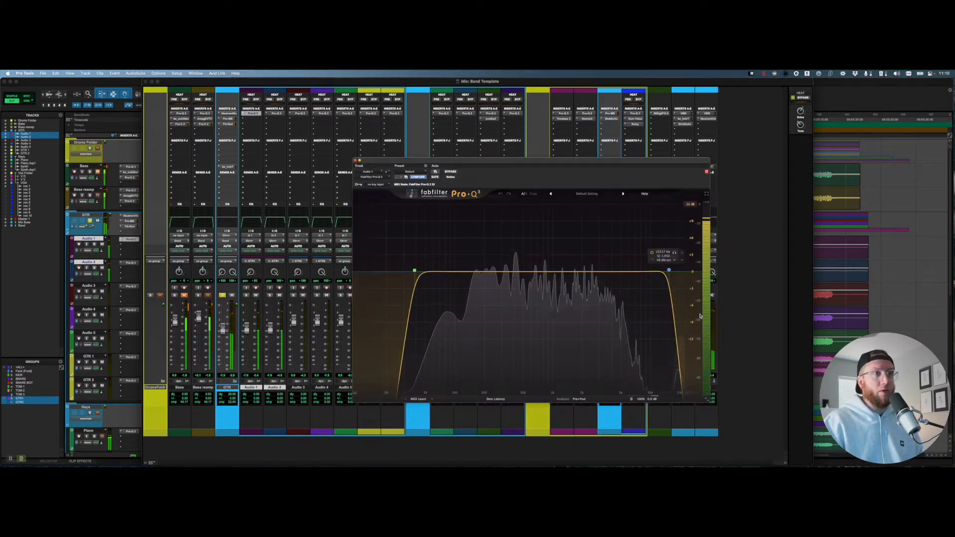
drag(669, 270, 664, 269)
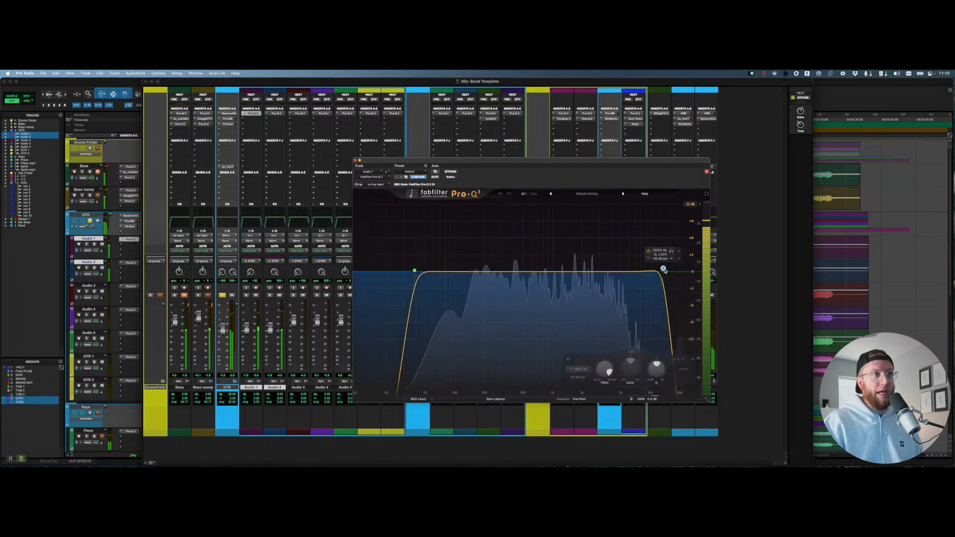
click(415, 270)
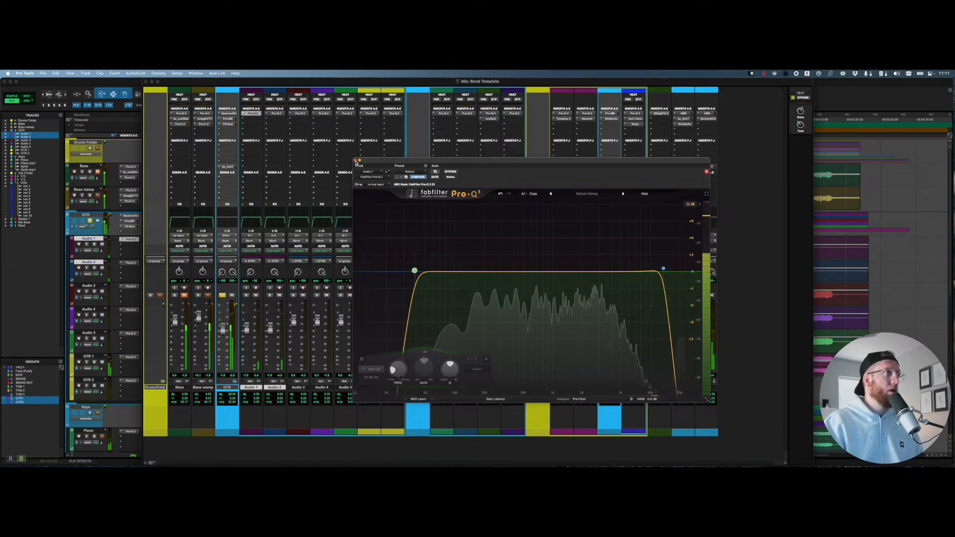
click(356, 161)
- Return to the Edit window and briefly audition the GTR 1 passage before the final section
key(super+equal)
key(space)
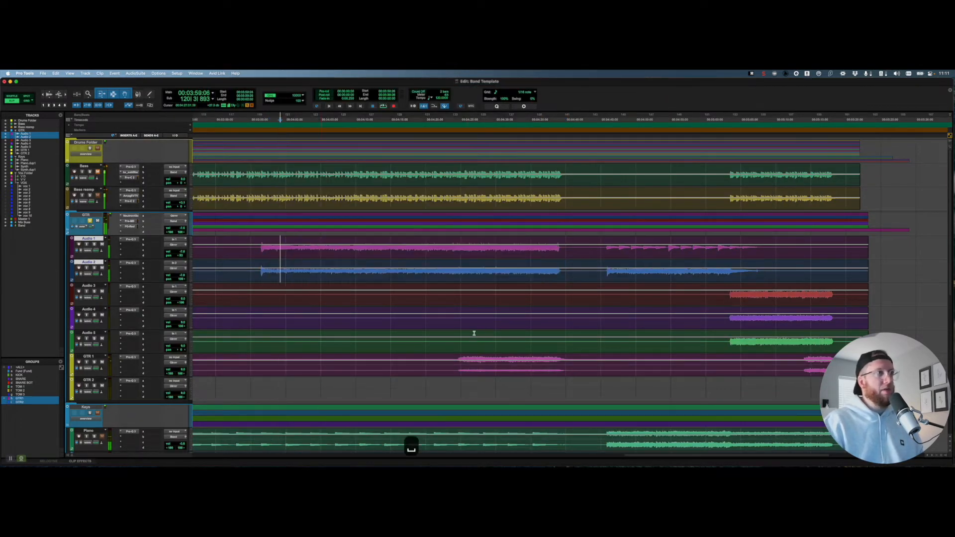
drag(459, 333, 573, 377)
key(space)
key(space)
scroll(627, 321, down, 5)
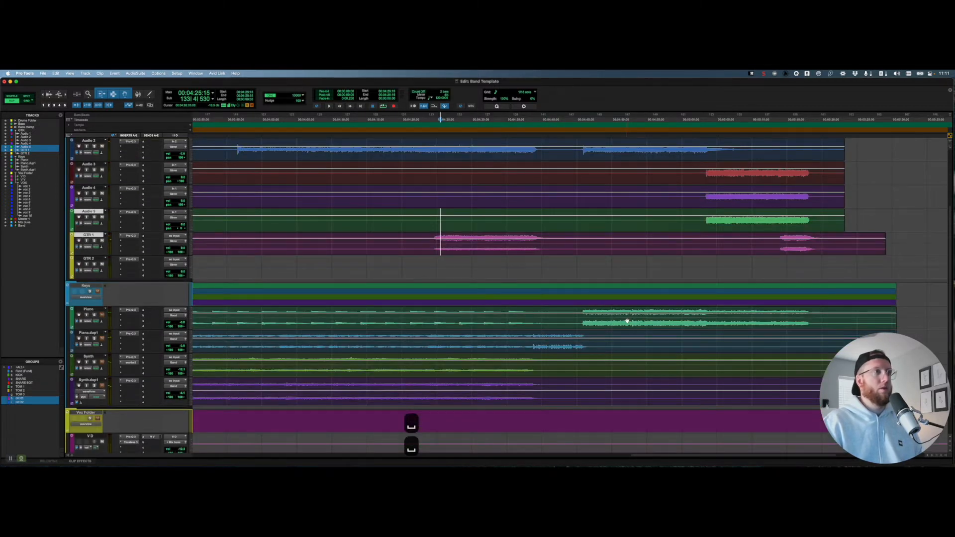
- Select the shorter passage starting near 4:45 on Audio 1 and Audio 2, and audition it briefly
scroll(627, 321, up, 5)
drag(583, 238, 710, 280)
key(space)
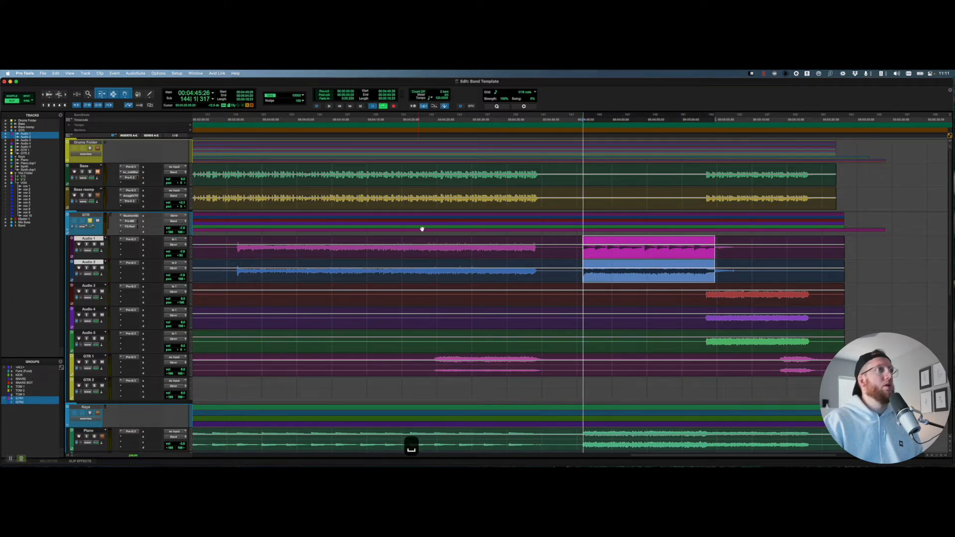
key(space)
scroll(676, 313, down, 3)
scroll(683, 313, up, 3)
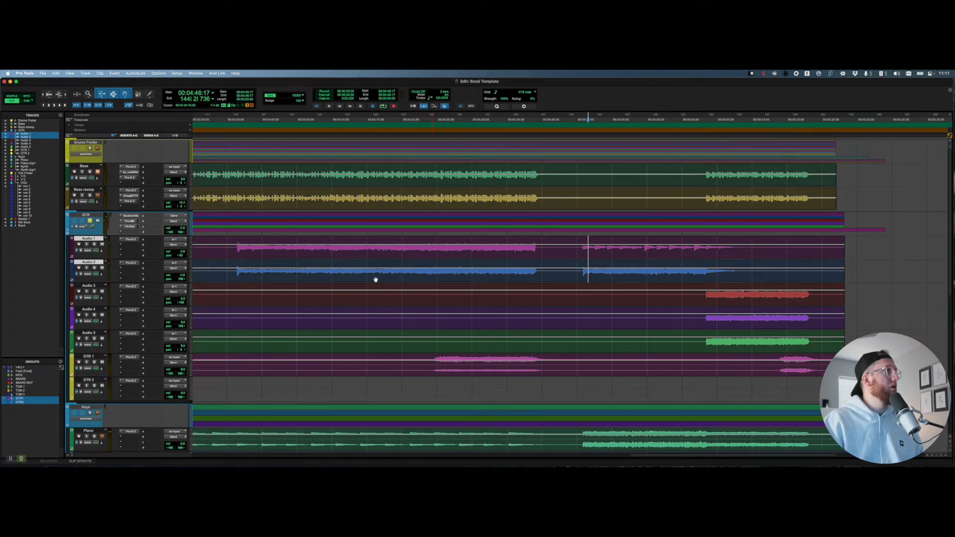
- Audition the final guitar section and select it across Audio 3, Audio 4 and Audio 5
scroll(451, 284, down, 3)
scroll(458, 284, right, 3)
scroll(461, 285, up, 2)
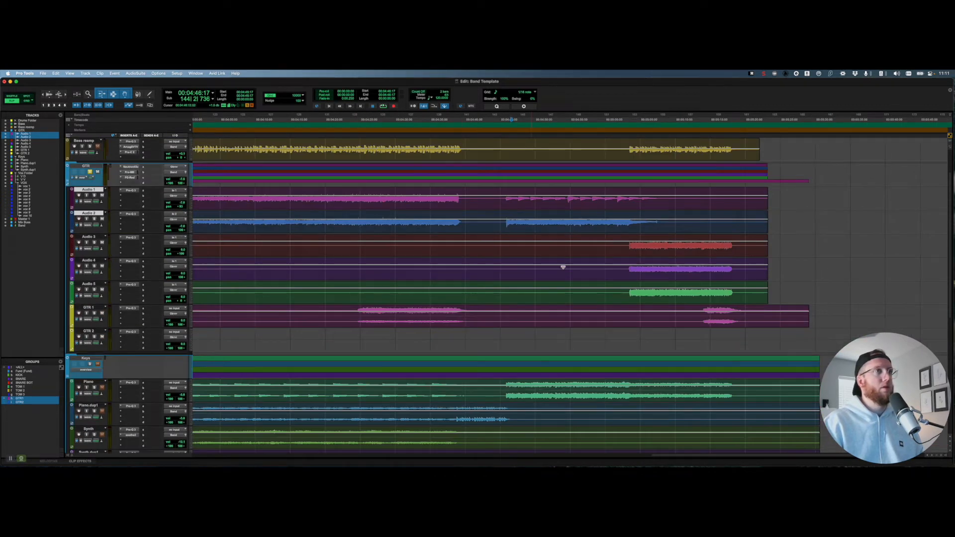
key(space)
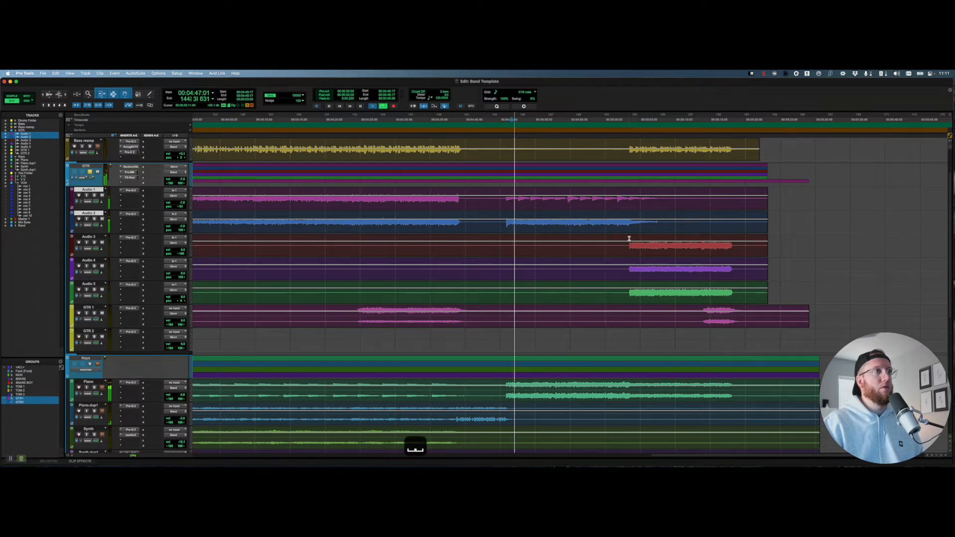
click(628, 238)
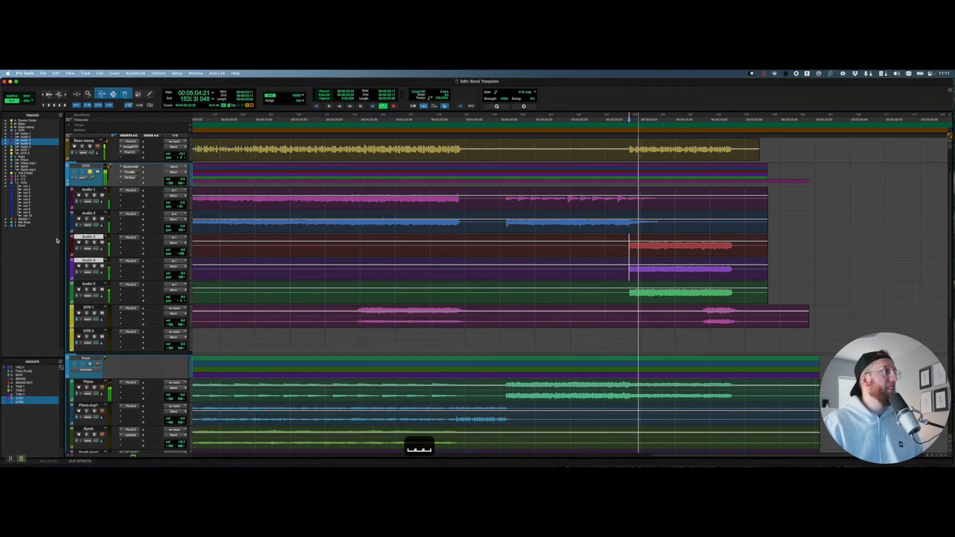
key(space)
drag(629, 234, 736, 288)
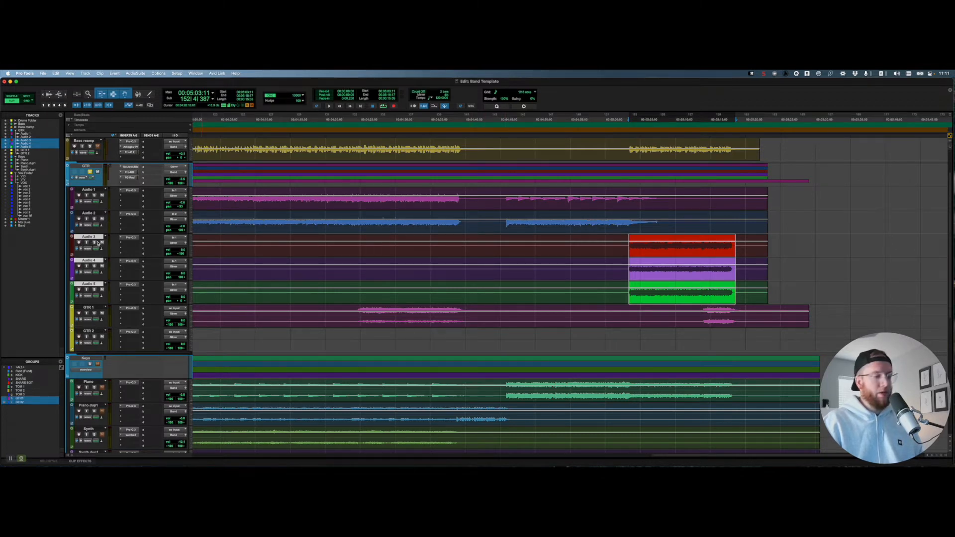
- Play the selected guitar section from the Mix window and review the Pro-Q 3 on Audio 3
key(super+equal)
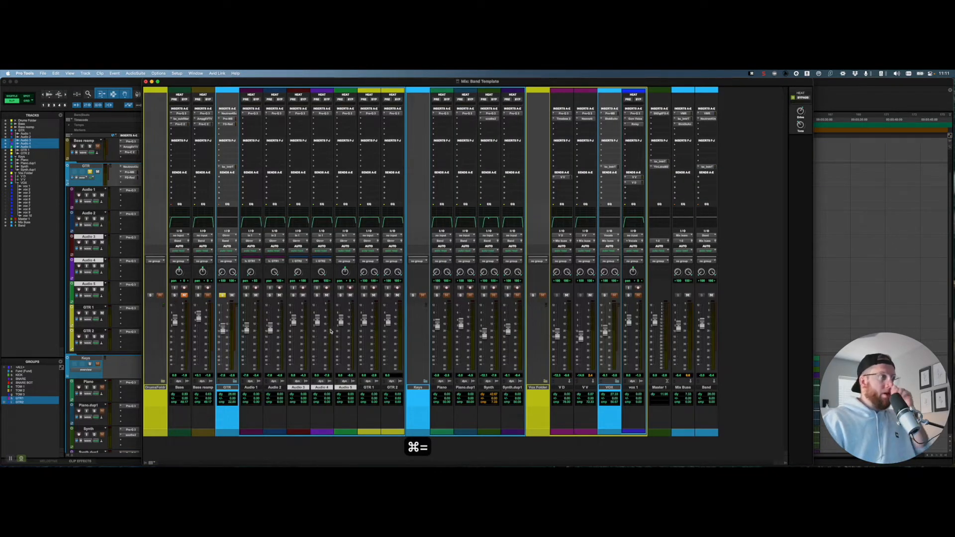
key(space)
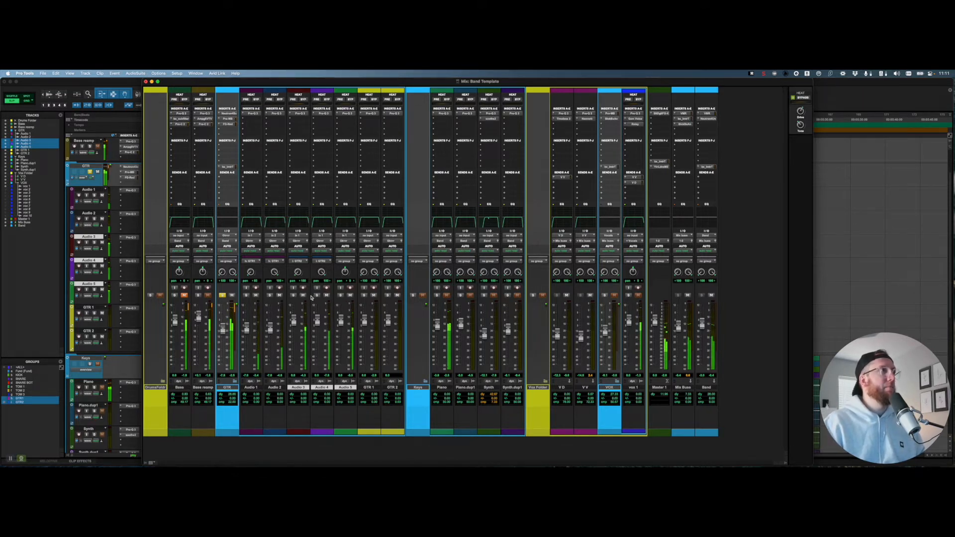
click(300, 114)
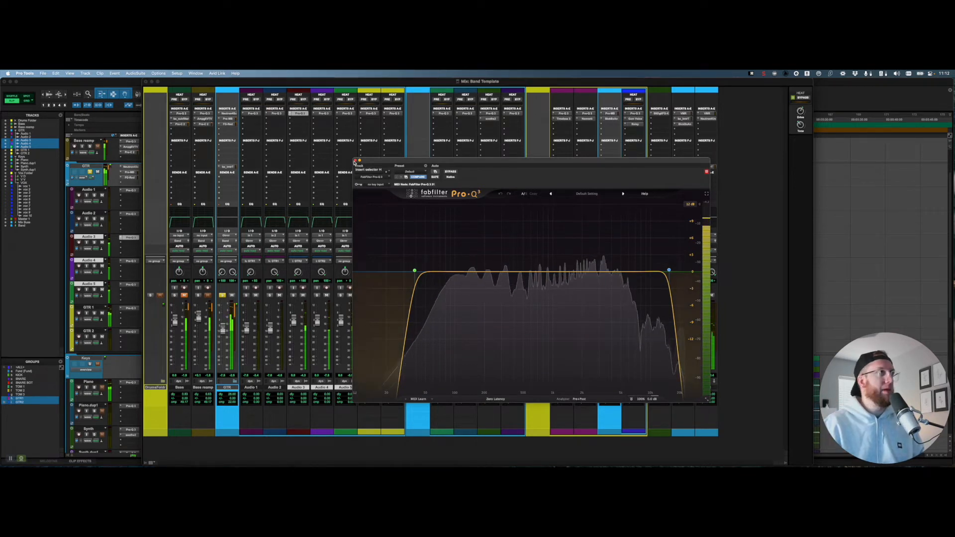
click(354, 161)
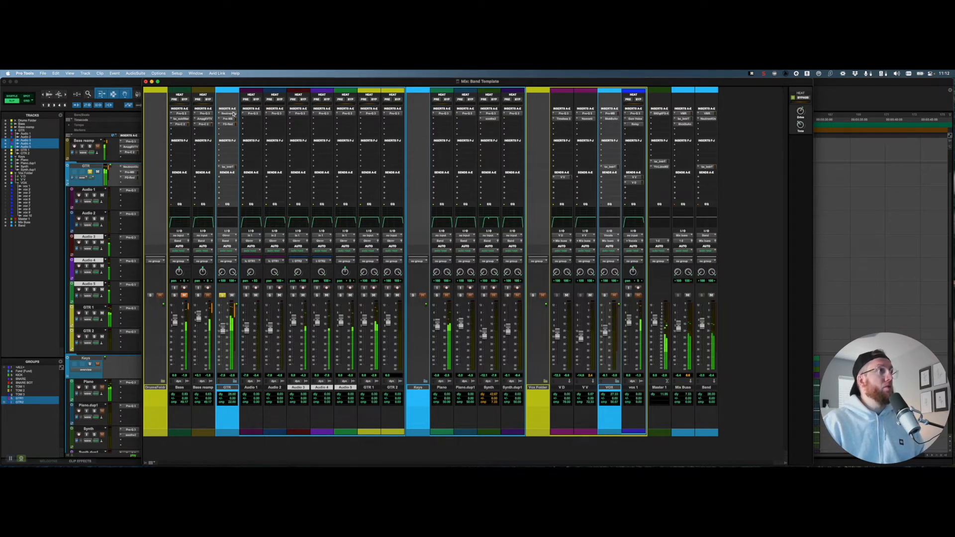
- Raise the Sculptor amount to 100 in the Neutron plug-in on the GTR track
click(233, 114)
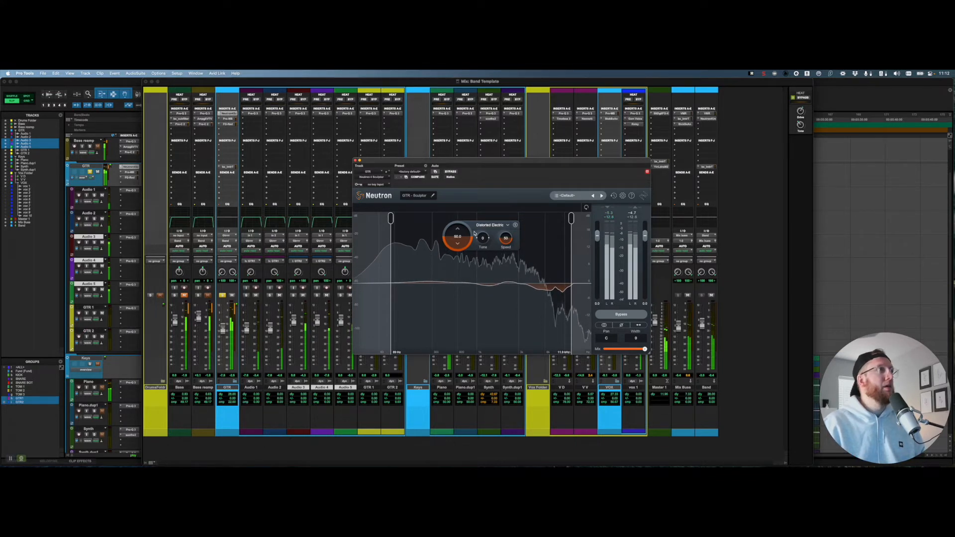
drag(467, 238, 477, 239)
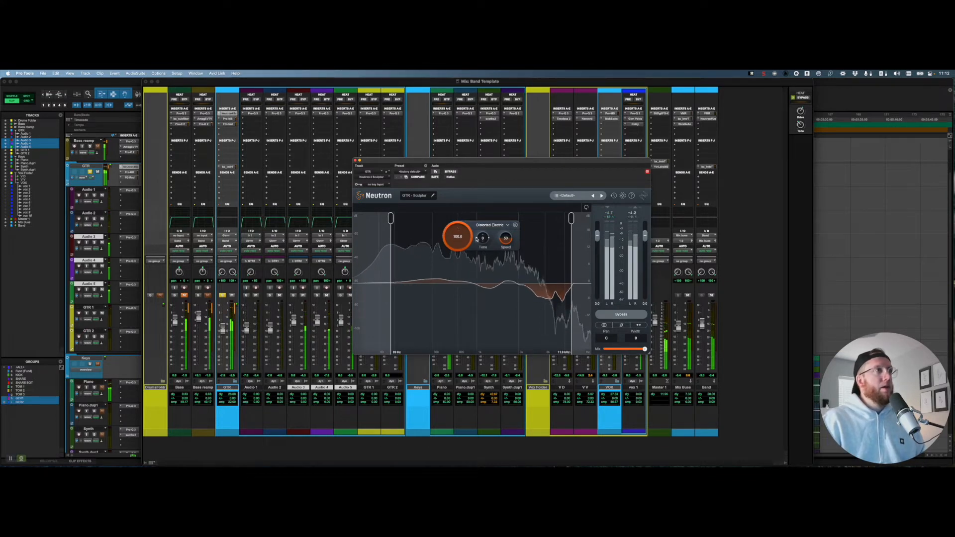
- Lower the Sculptor amount in Neutron on the GTR track and close the plug-in
drag(504, 240, 496, 171)
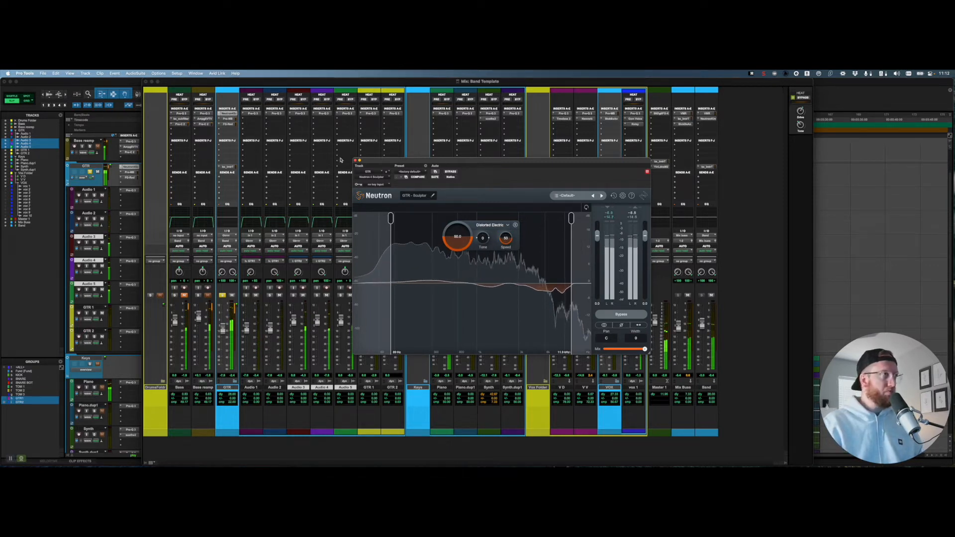
click(356, 160)
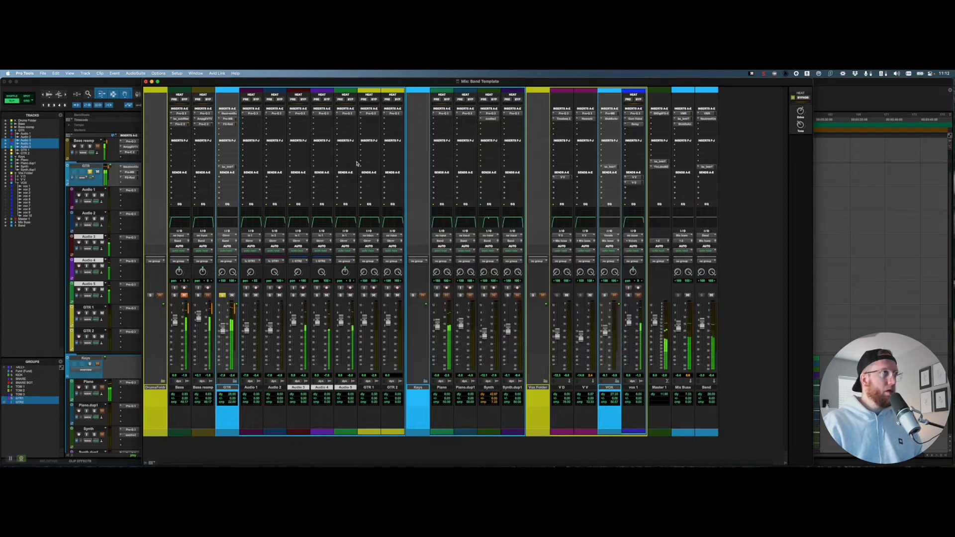
- Compare the GTR track's Pro-MB bypassed and active, and review the FG-Red compressor in the following insert
click(228, 119)
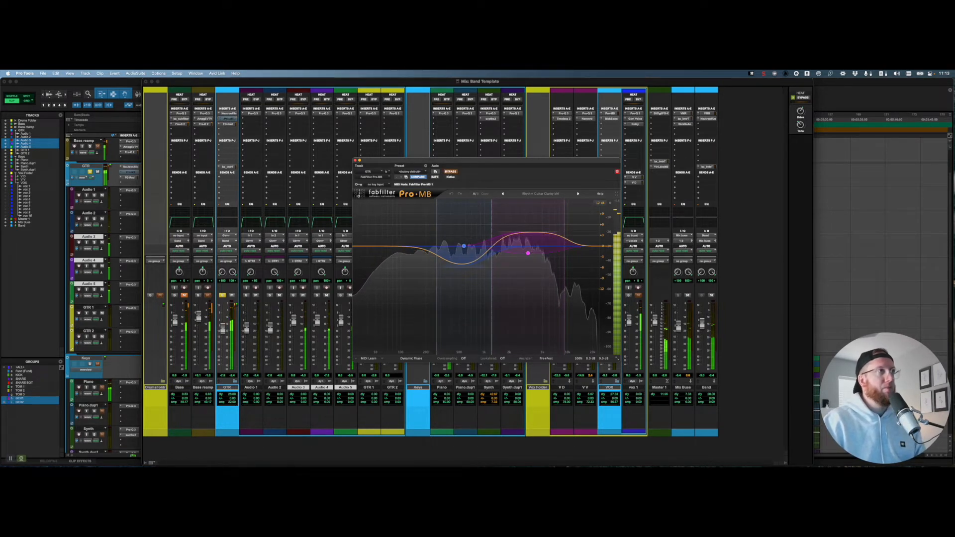
click(448, 172)
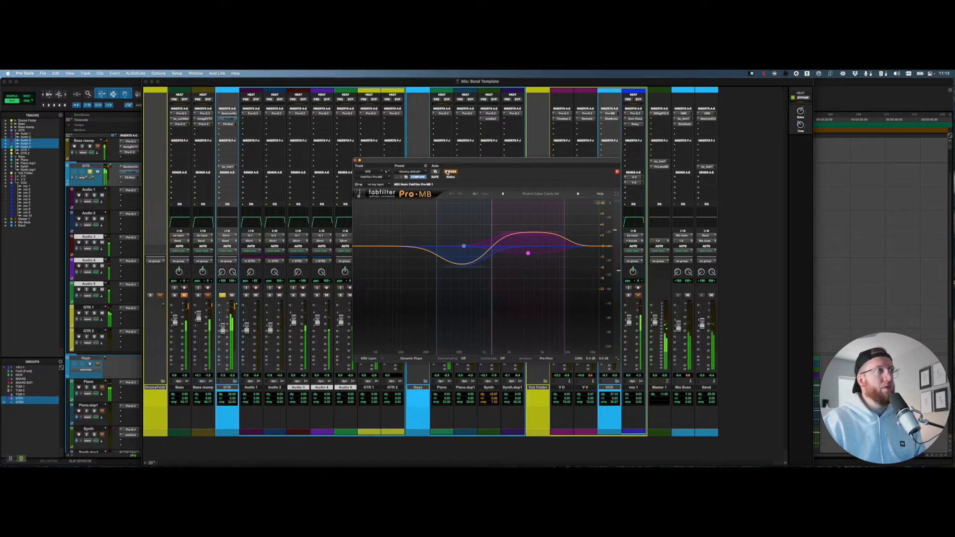
click(448, 172)
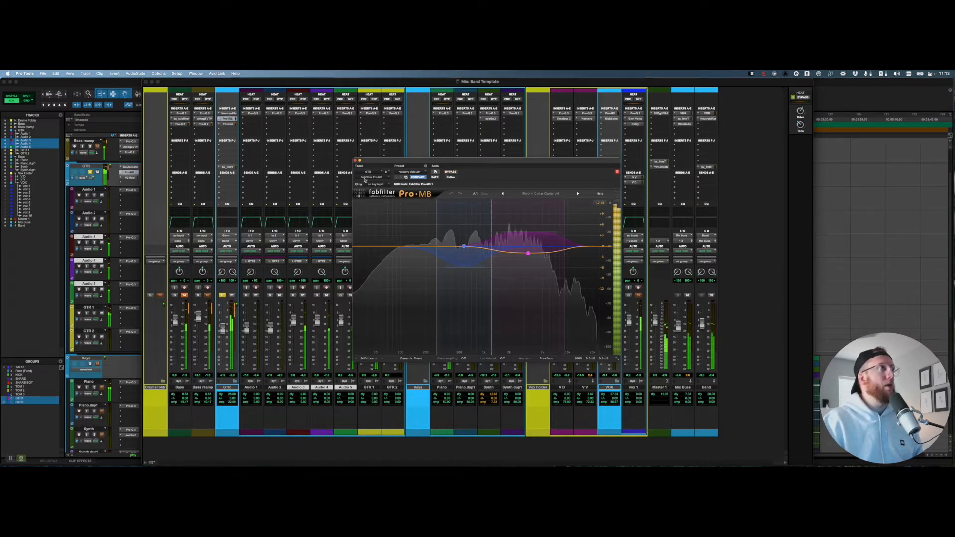
click(227, 124)
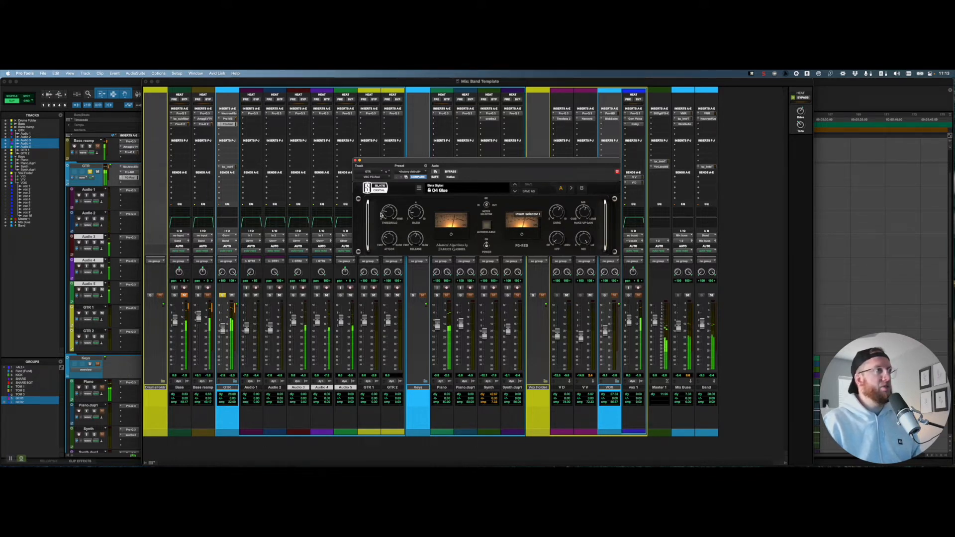
click(355, 161)
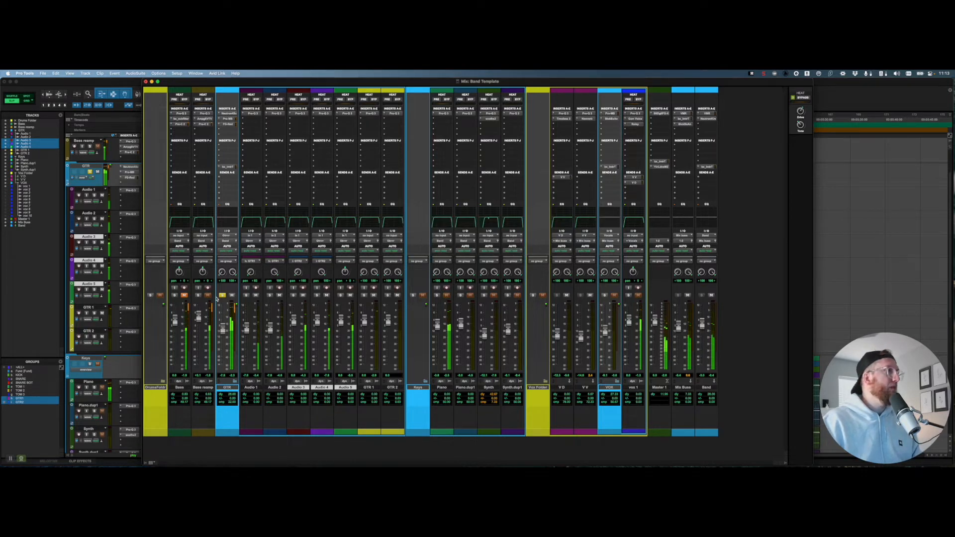
- Audition GTR with the drums folder and Bass reamp soloed, and switch the solo to the Keys folder alone
click(198, 295)
click(150, 295)
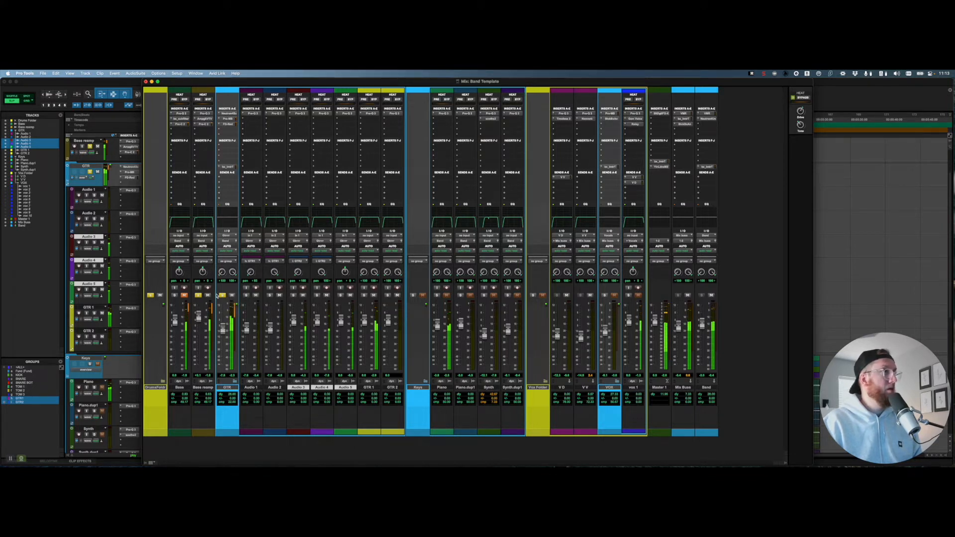
click(413, 295)
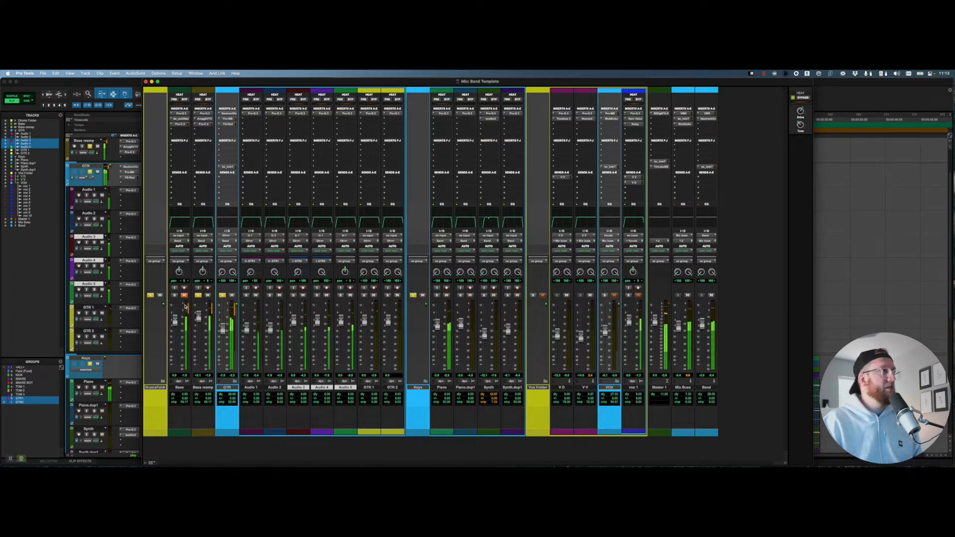
click(222, 296)
click(198, 296)
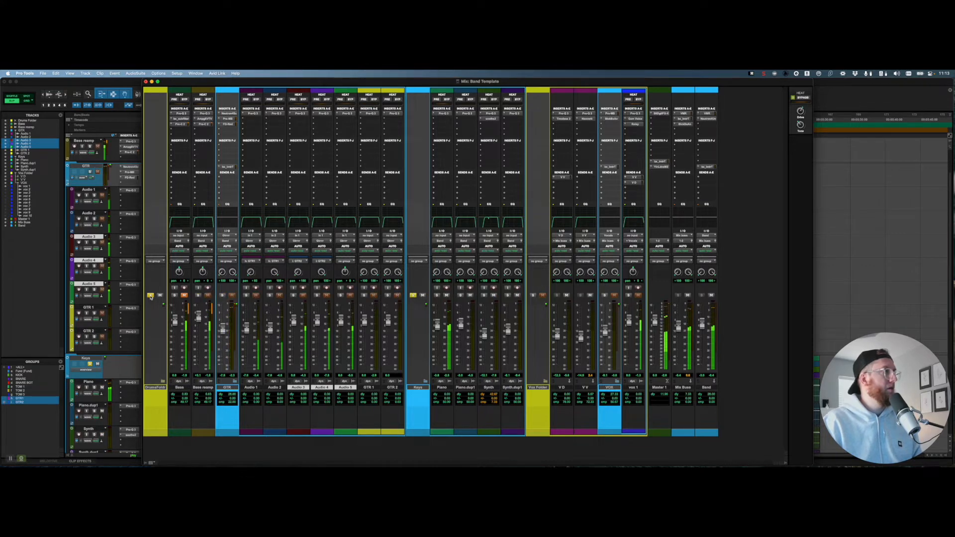
- Bring up the keys tracks in the Edit window and audition them from where the intro part begins
key(super+equal)
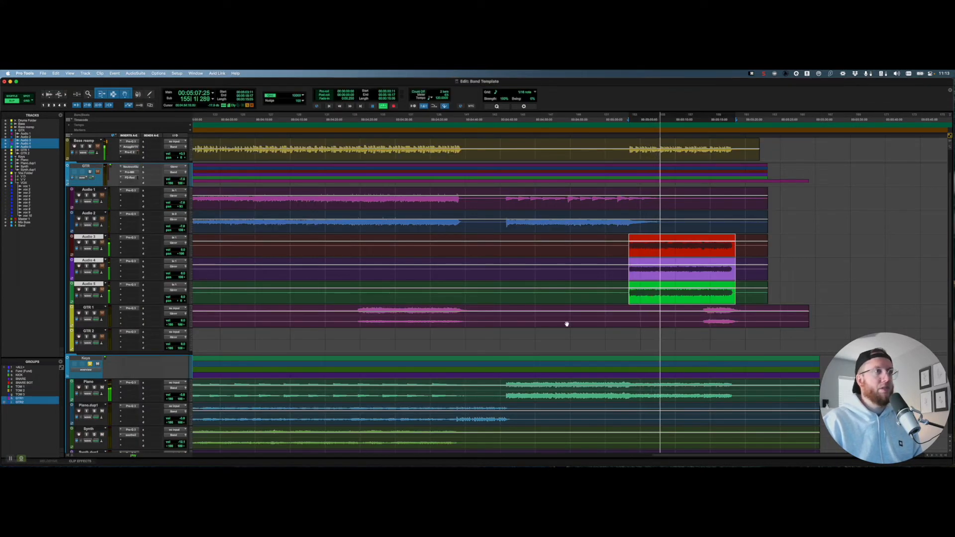
scroll(549, 323, down, 5)
key(r)
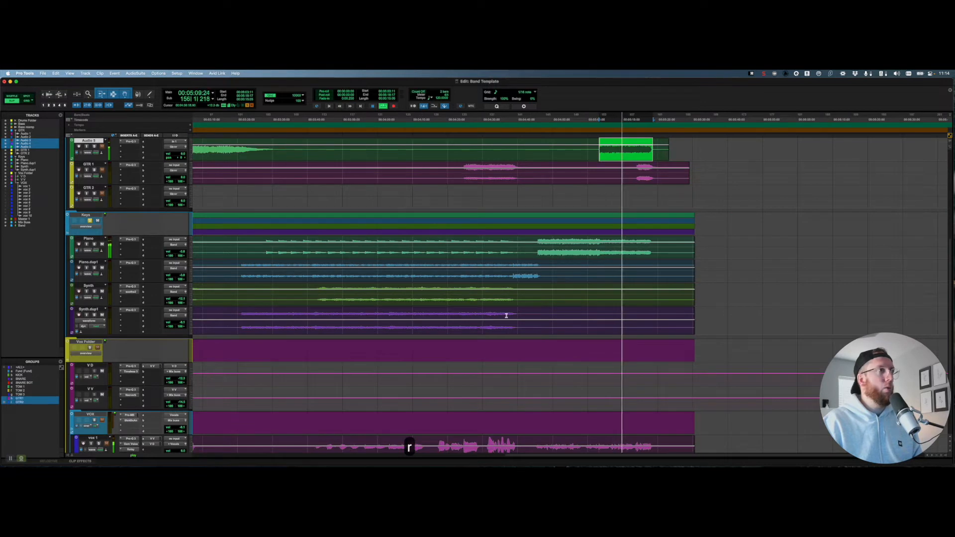
scroll(459, 310, left, 3)
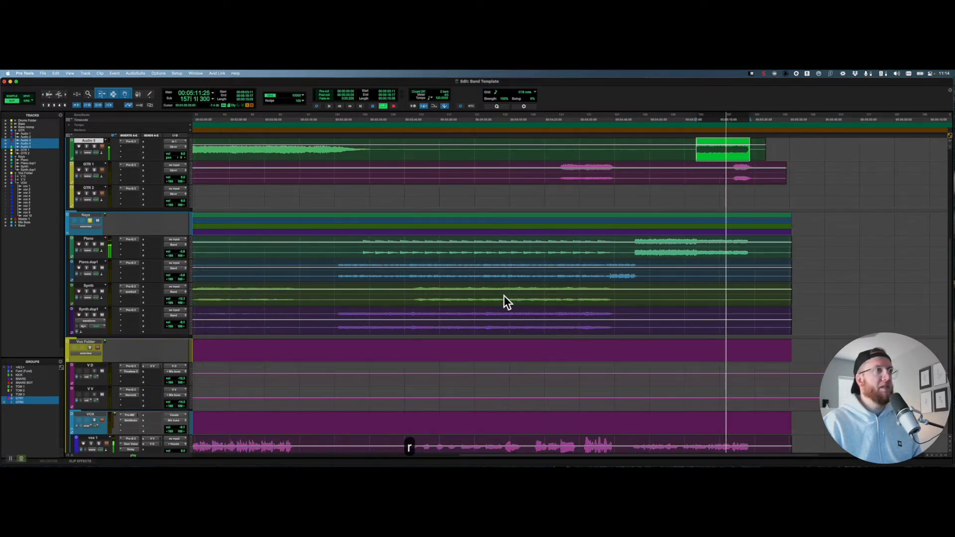
scroll(695, 204, left, 15)
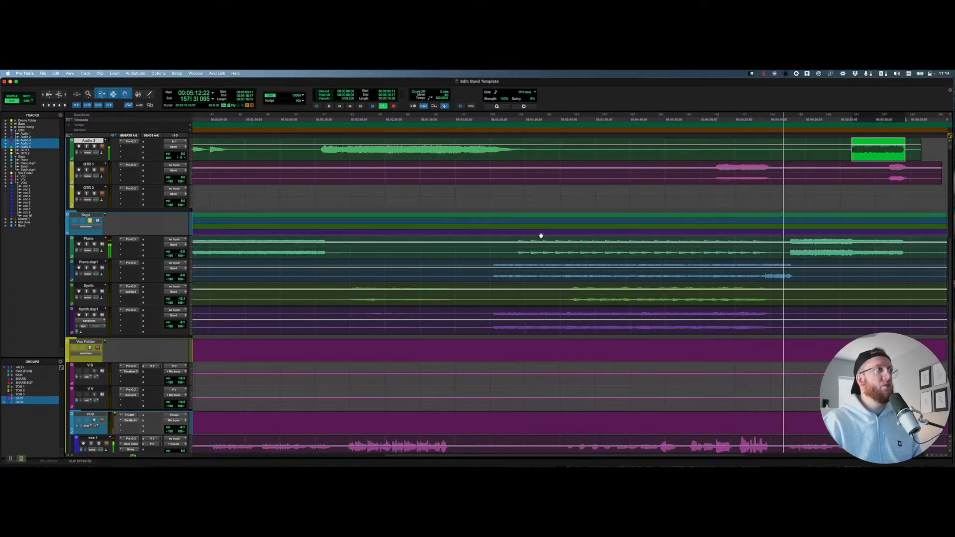
click(214, 239)
key(space)
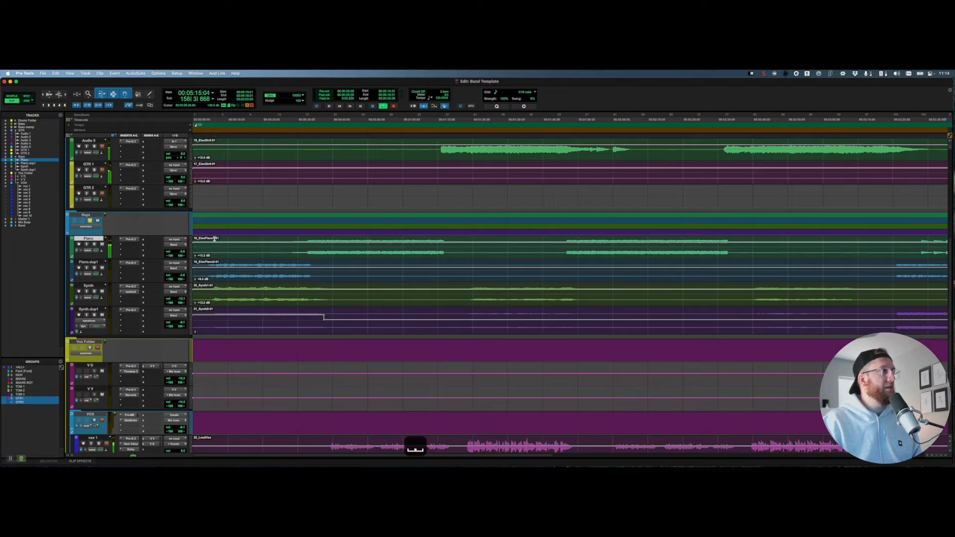
key(space)
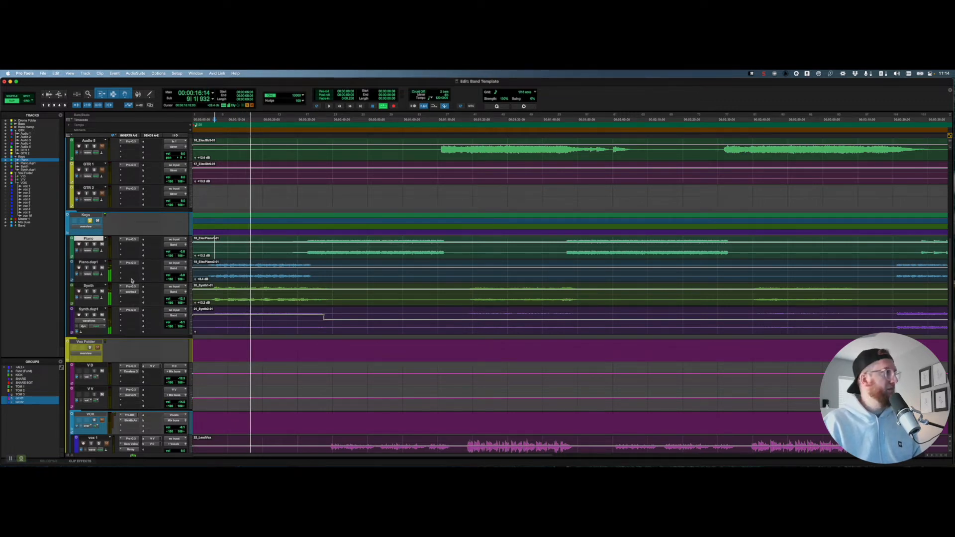
- Audition the Piano track near 0:37, the Synth track near 1:20 and the Piano track near 1:51
key(space)
click(323, 237)
key(space)
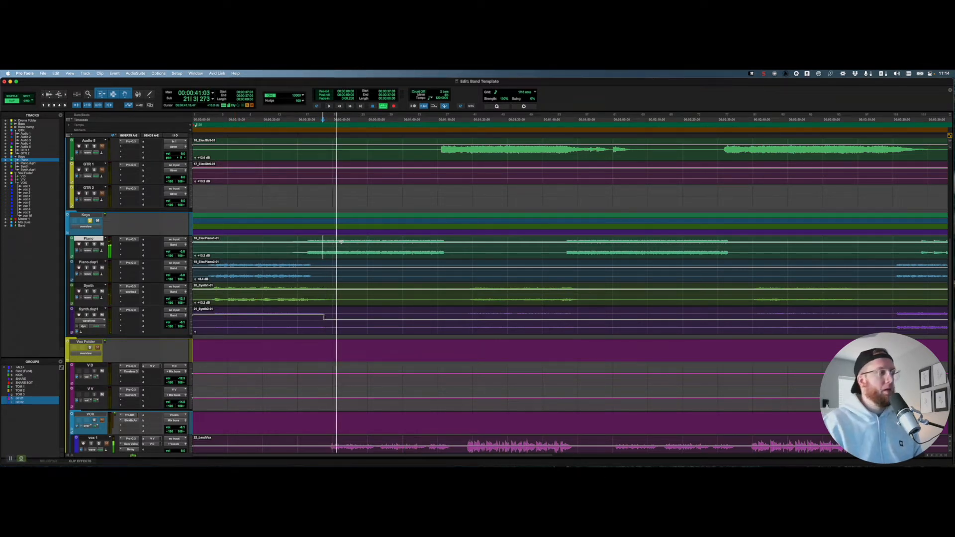
key(space)
click(476, 284)
key(space)
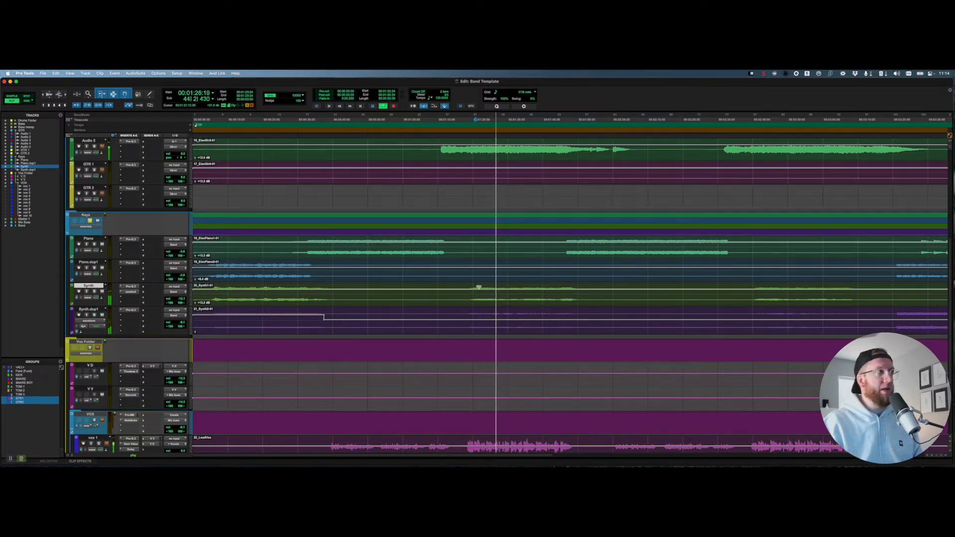
key(space)
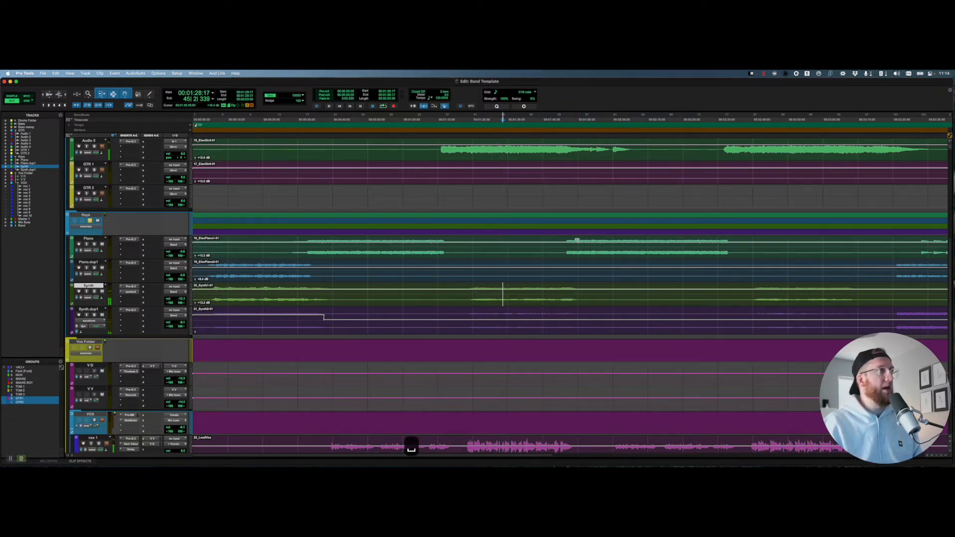
click(581, 239)
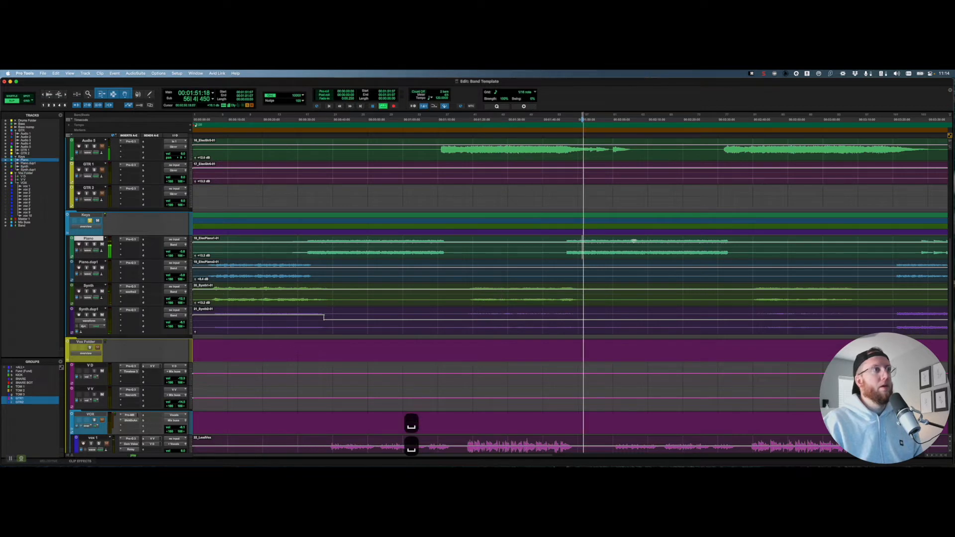
key(space)
- Audition the final piano section near 5:05 and the quieter keys section near 3:48
scroll(587, 252, right, 10)
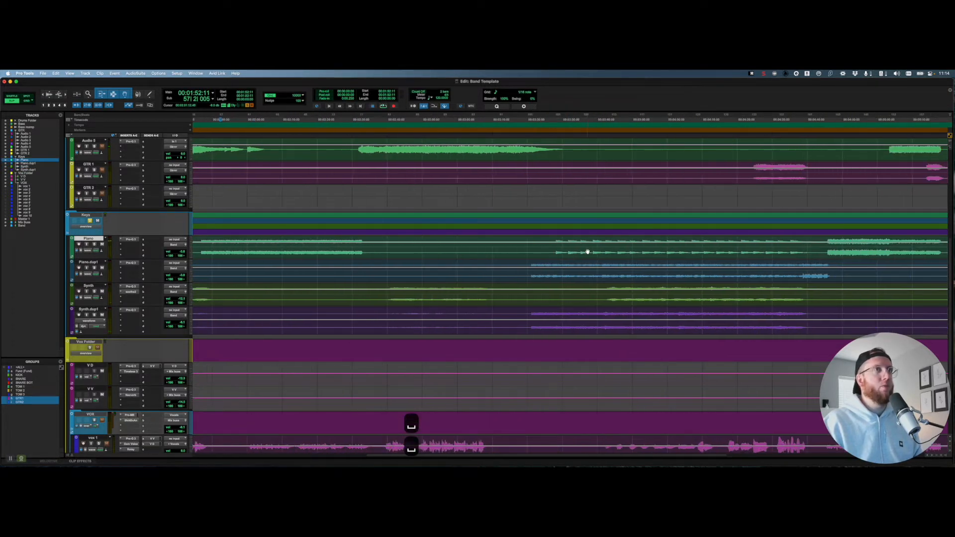
scroll(592, 253, up, 2)
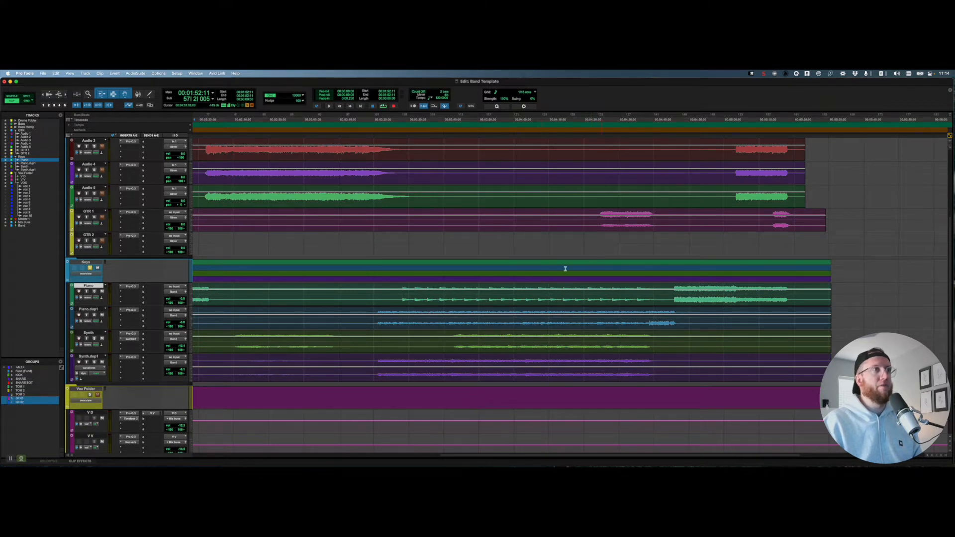
click(747, 286)
key(space)
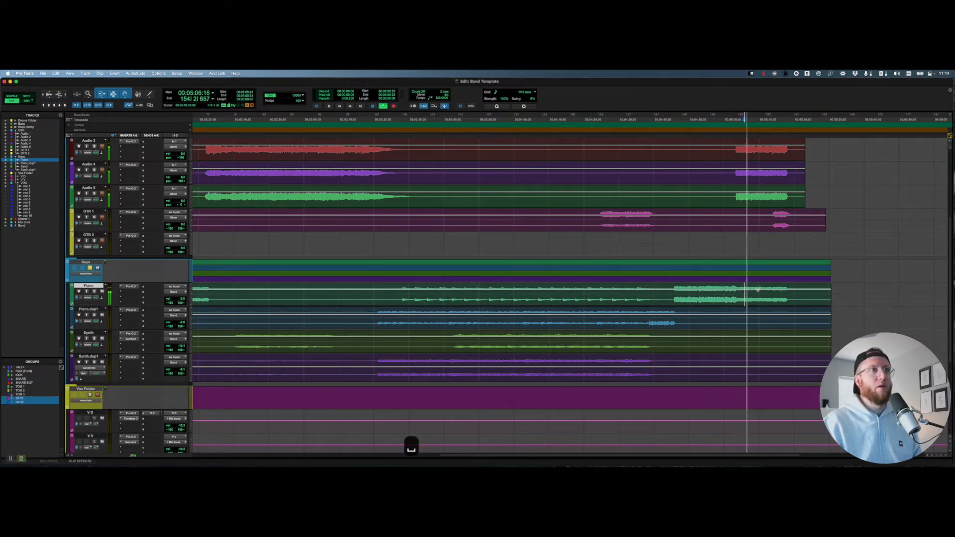
key(space)
click(474, 287)
key(space)
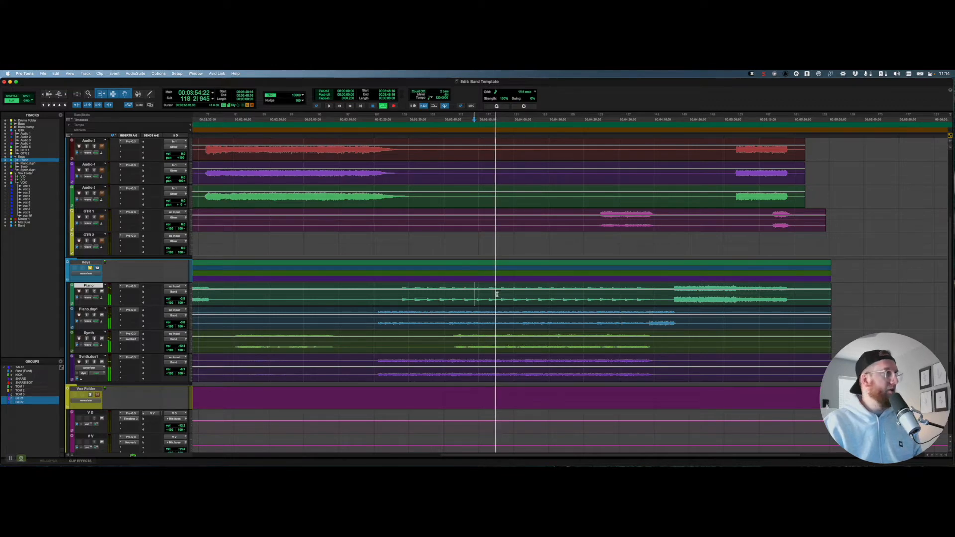
- Open the soothe2 plug-in on the Synth track from the Mix window and solo that track
key(super+equal)
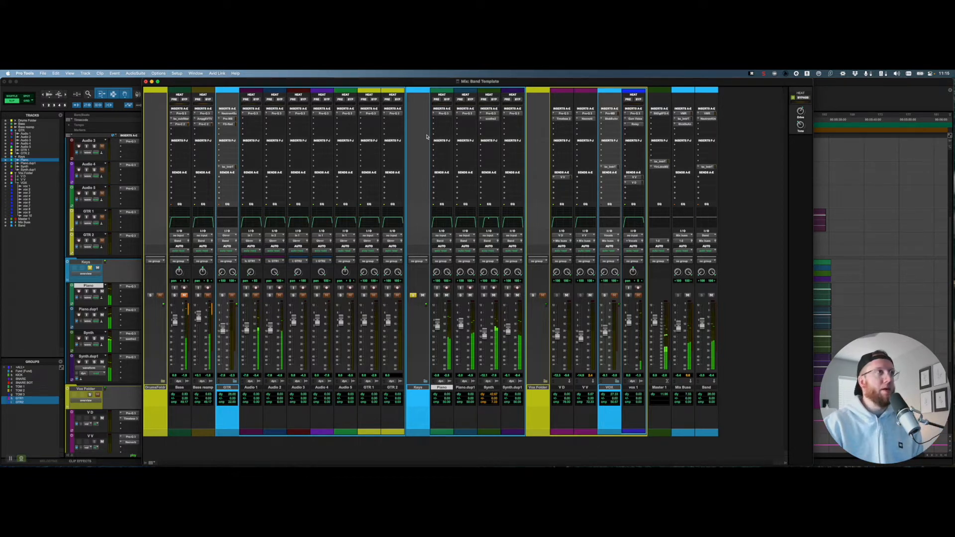
click(490, 120)
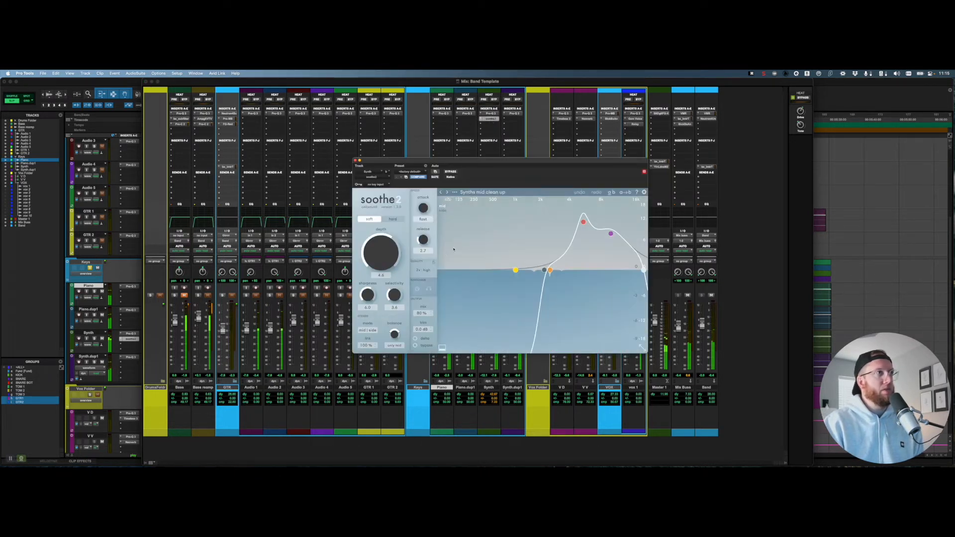
drag(472, 164, 273, 130)
click(483, 295)
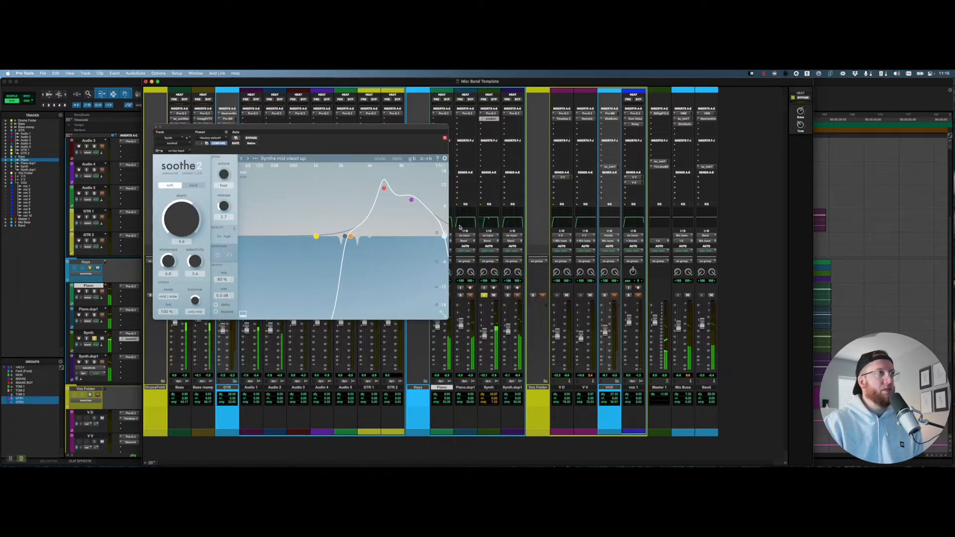
- Move the soothe2 window below the channel inserts and briefly monitor only its delta signal
drag(366, 129, 635, 198)
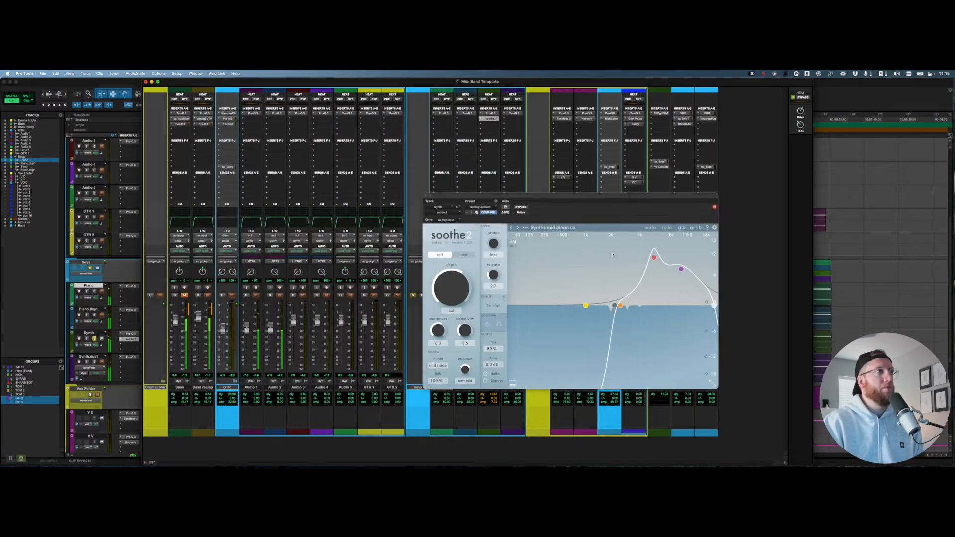
click(497, 375)
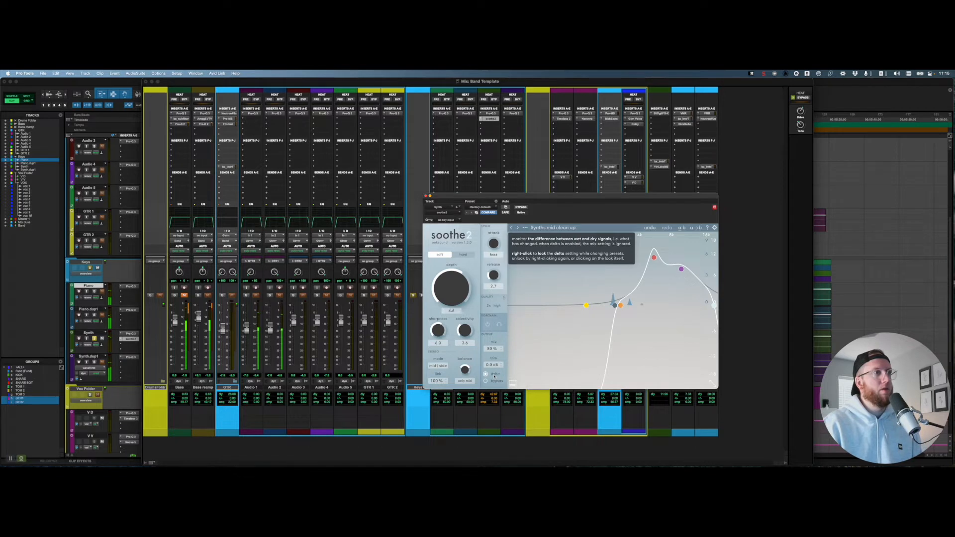
click(494, 377)
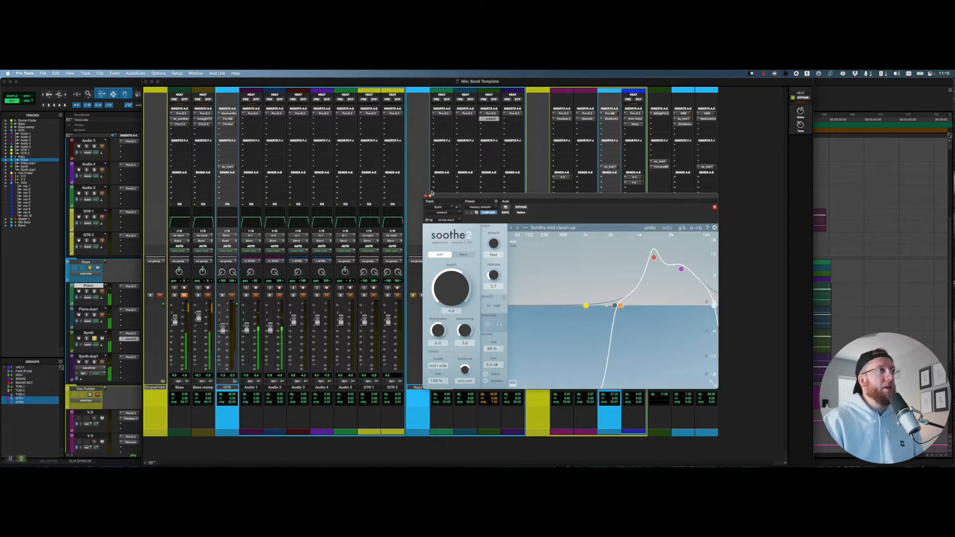
- Compare soothe2's delta and normal output from the song start with the timeline uncovered, and close the plug-in
key(Return)
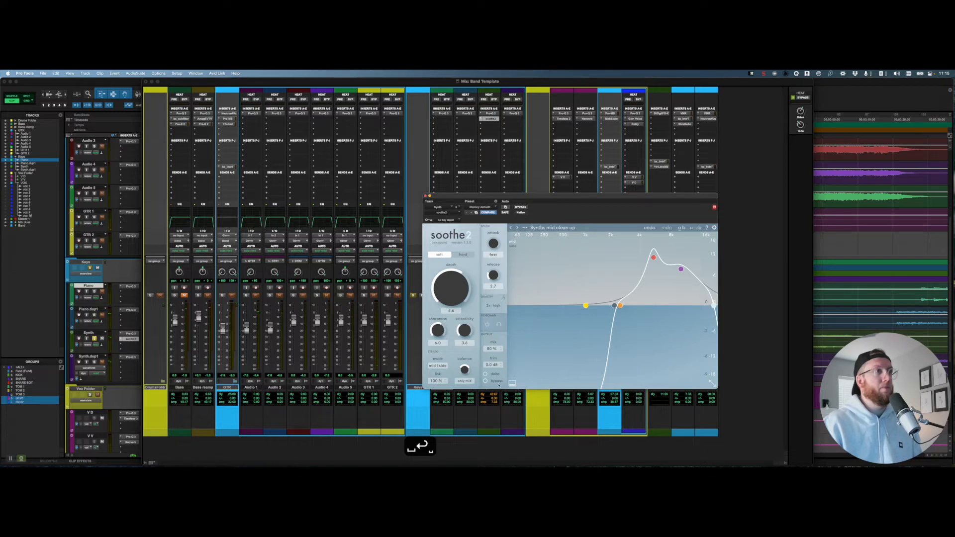
click(494, 375)
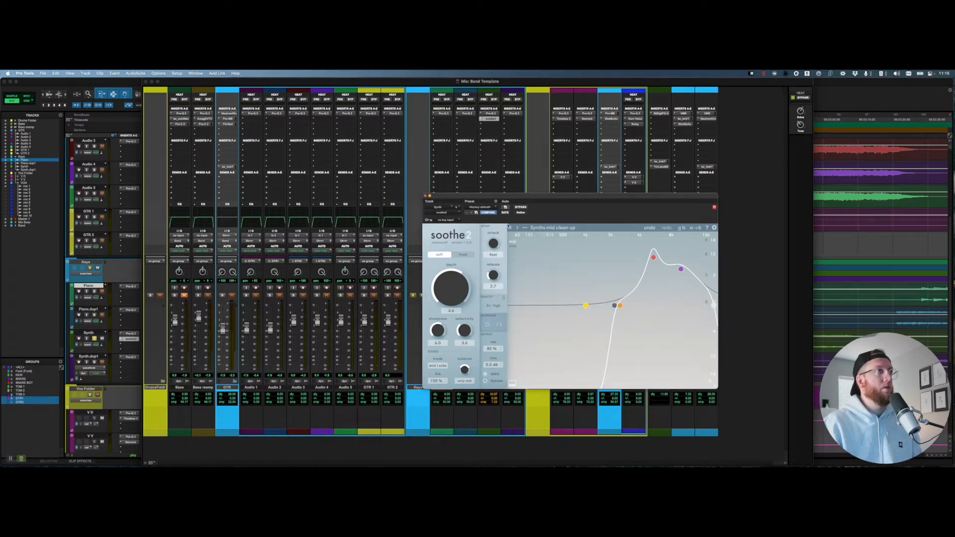
drag(336, 84, 432, 85)
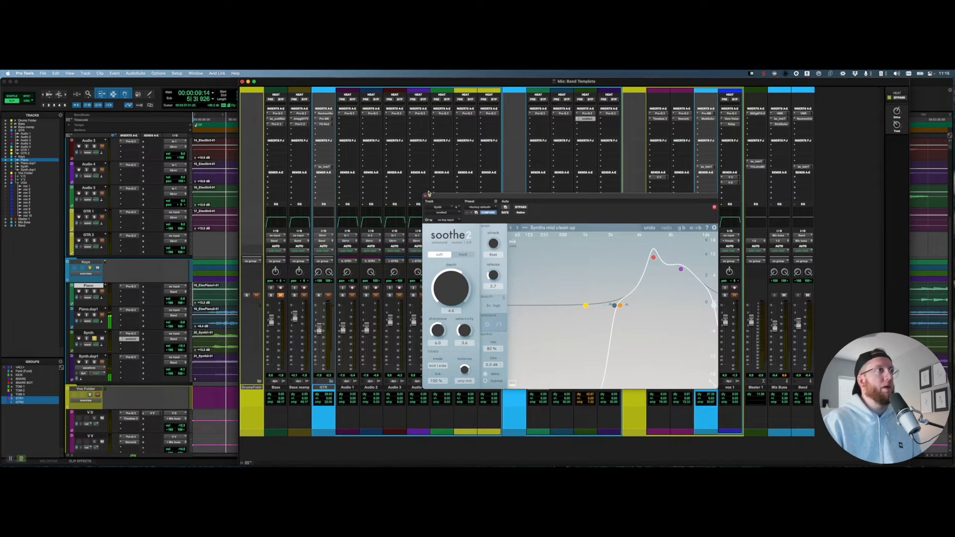
click(492, 380)
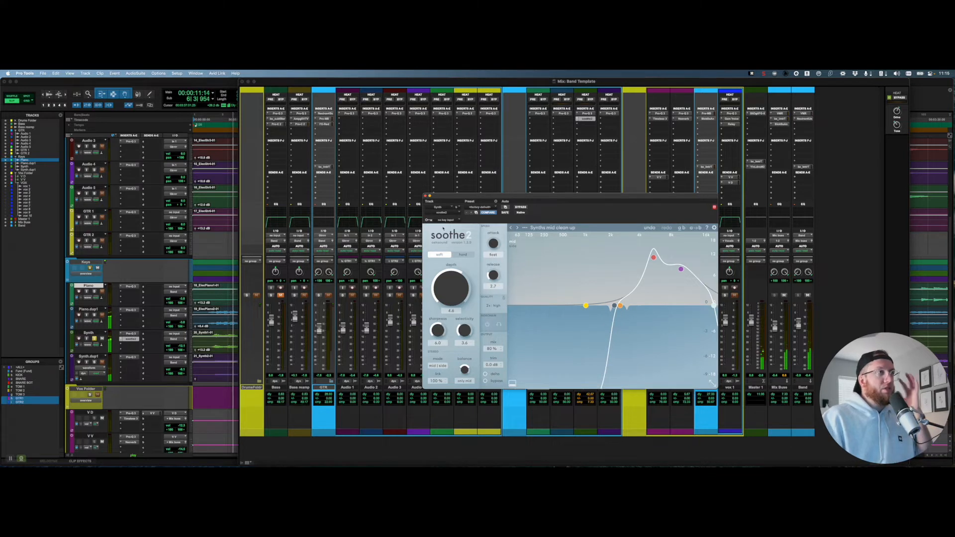
click(425, 196)
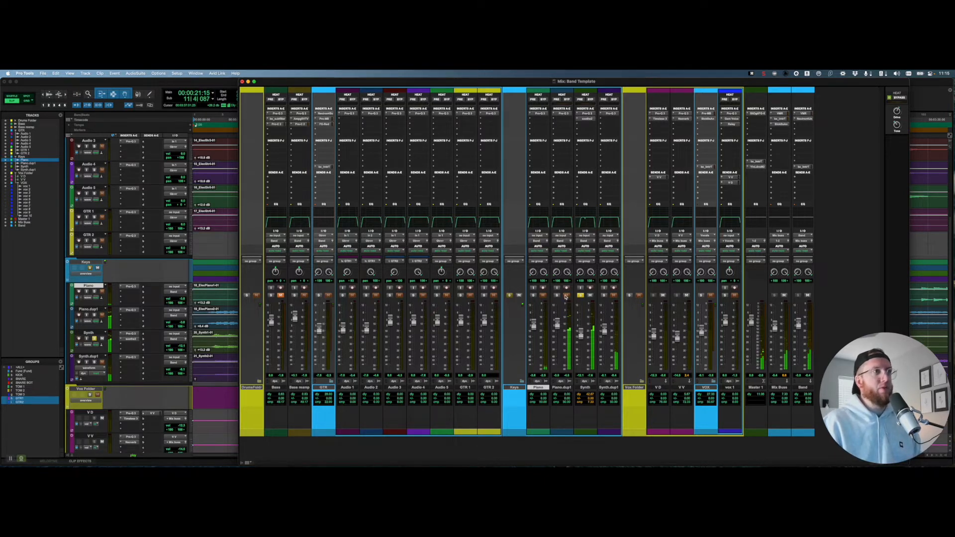
- Clear the Synth and Keys solos, mute the Vox Folder and audition the full instrumental mix in the Edit and Mix windows
click(580, 295)
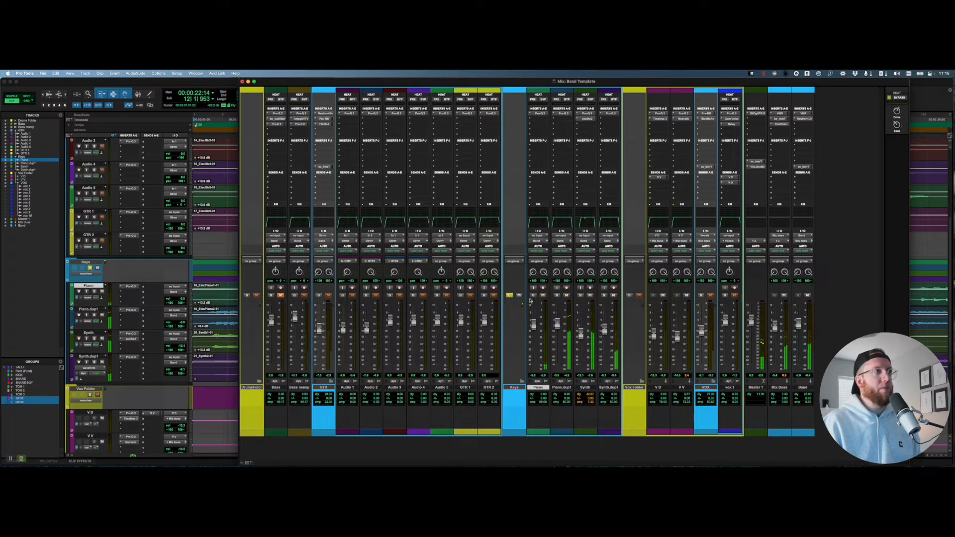
click(639, 295)
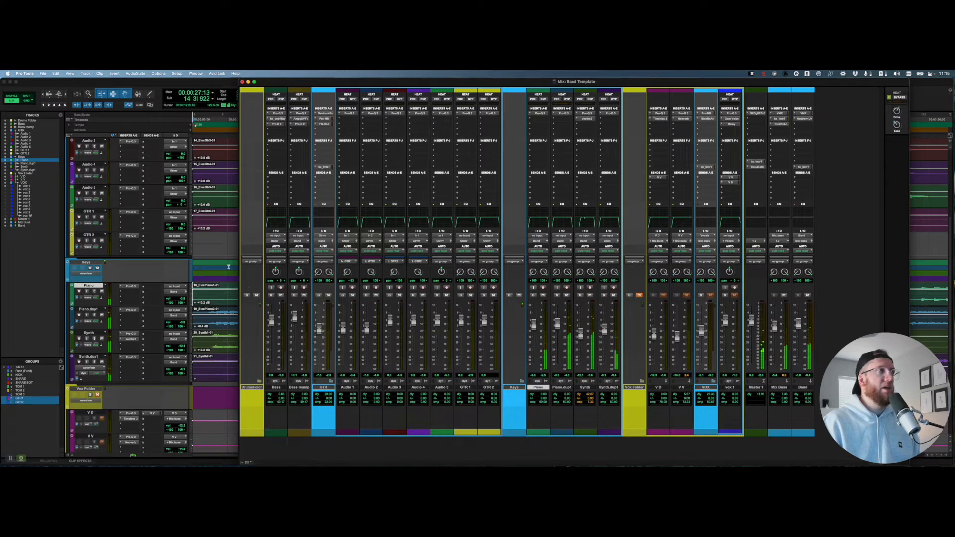
key(super+equal)
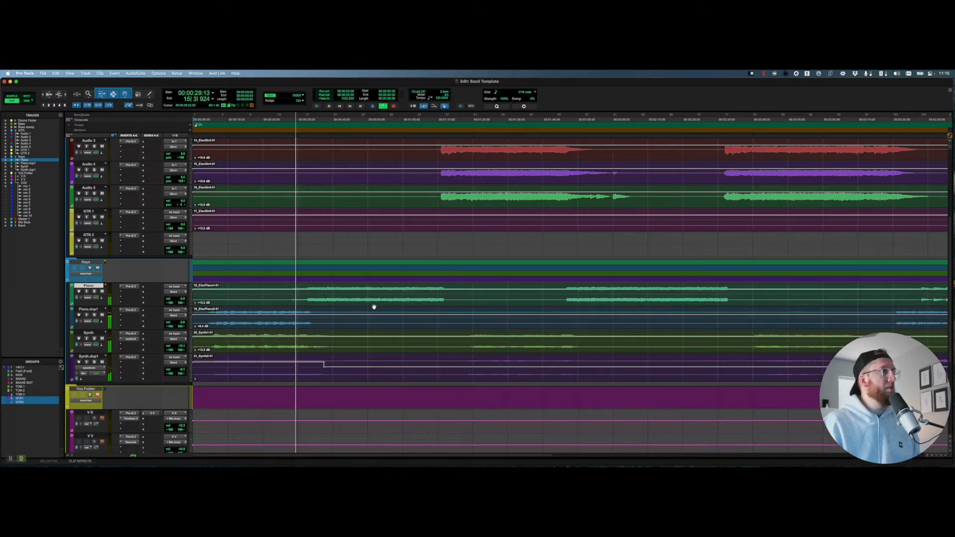
key(super+equal)
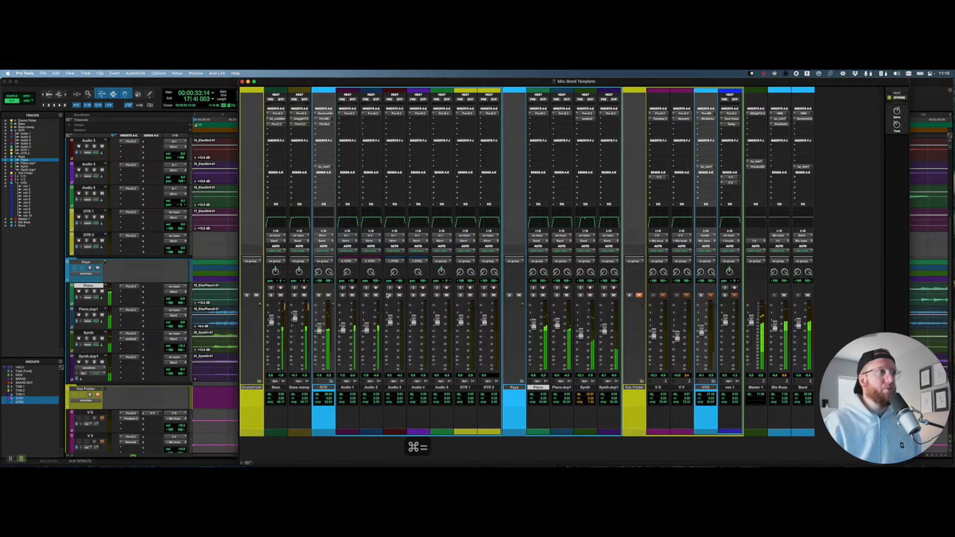
click(543, 296)
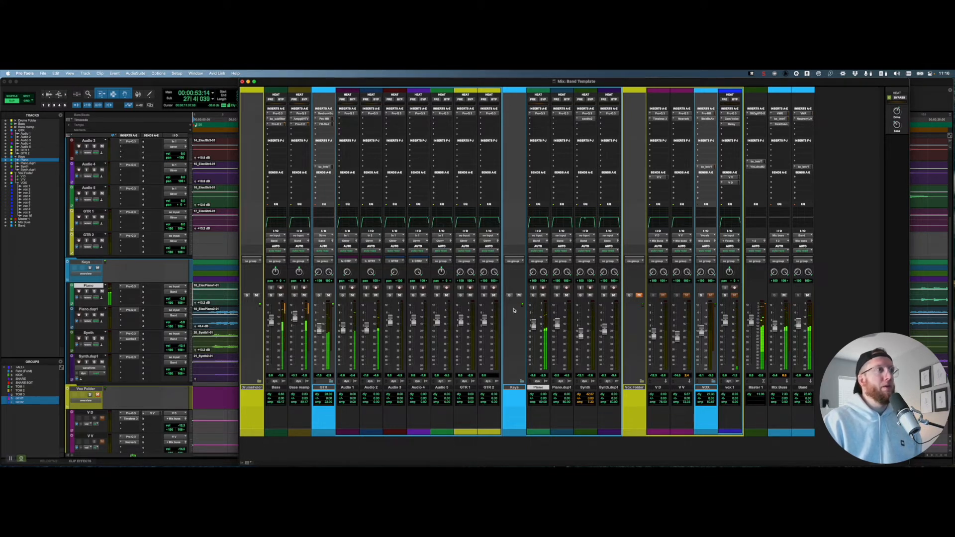
- Solo the unmuted Vox Folder, stop playback and save the session
click(630, 295)
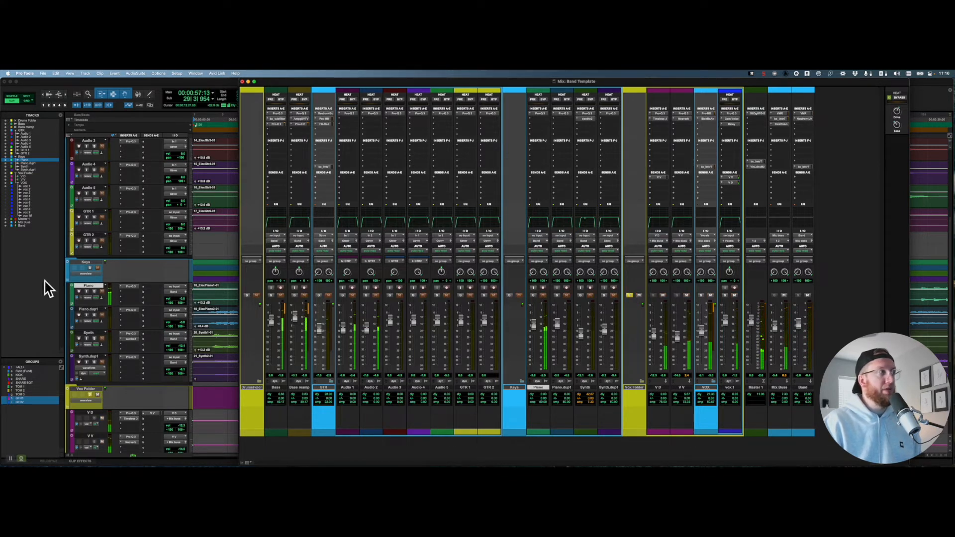
key(space)
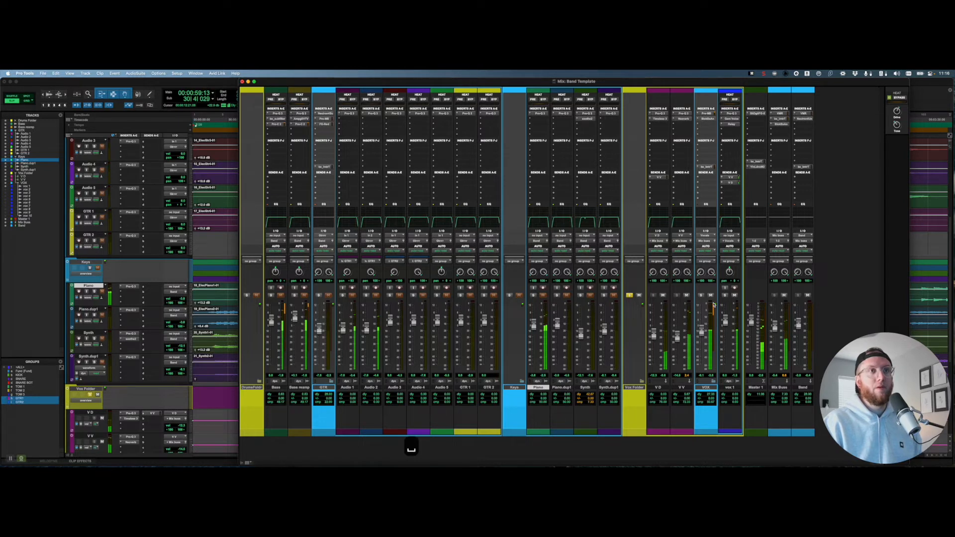
key(super+s)
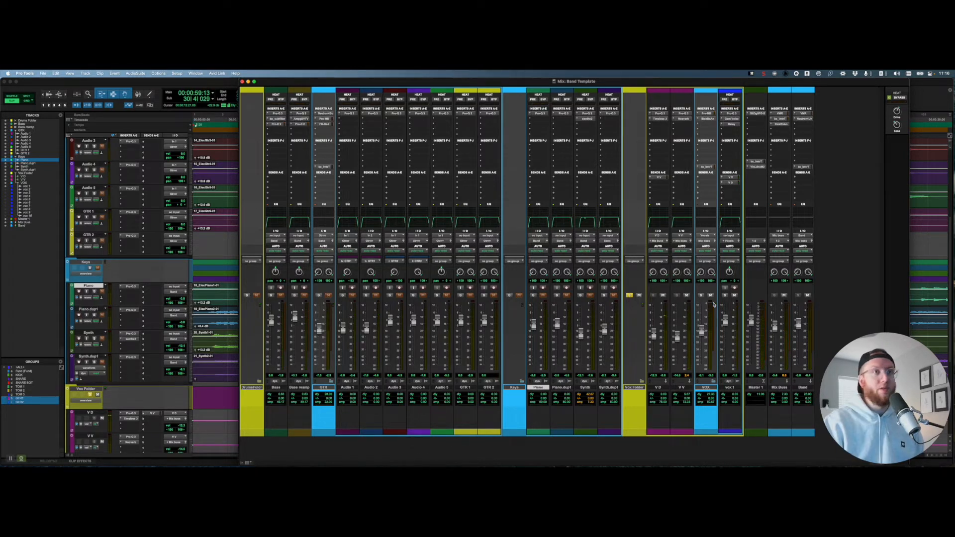
- Switch to Finder, look through the lead vocal files in the WeFellFromTheSky folder in Downloads, and close the window
click(224, 454)
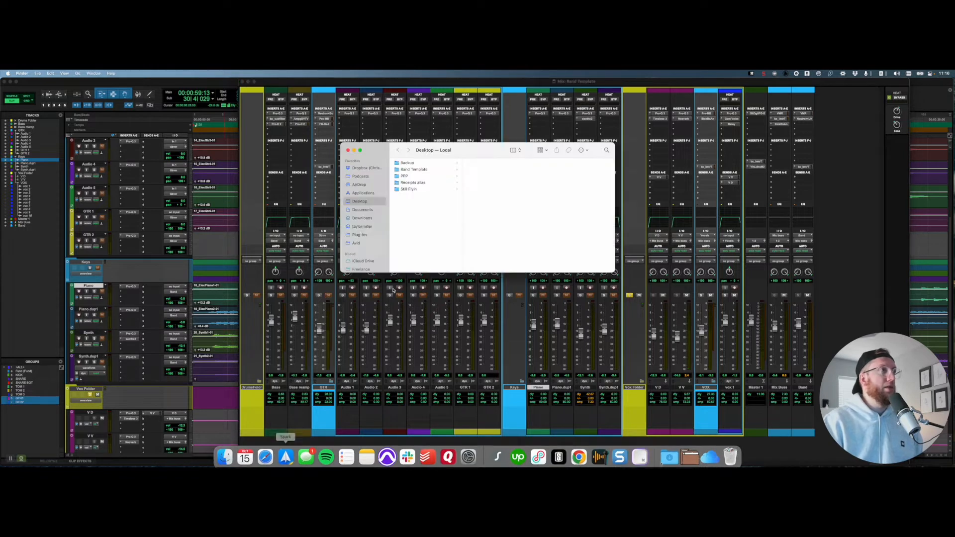
click(362, 218)
click(424, 192)
scroll(502, 215, down, 5)
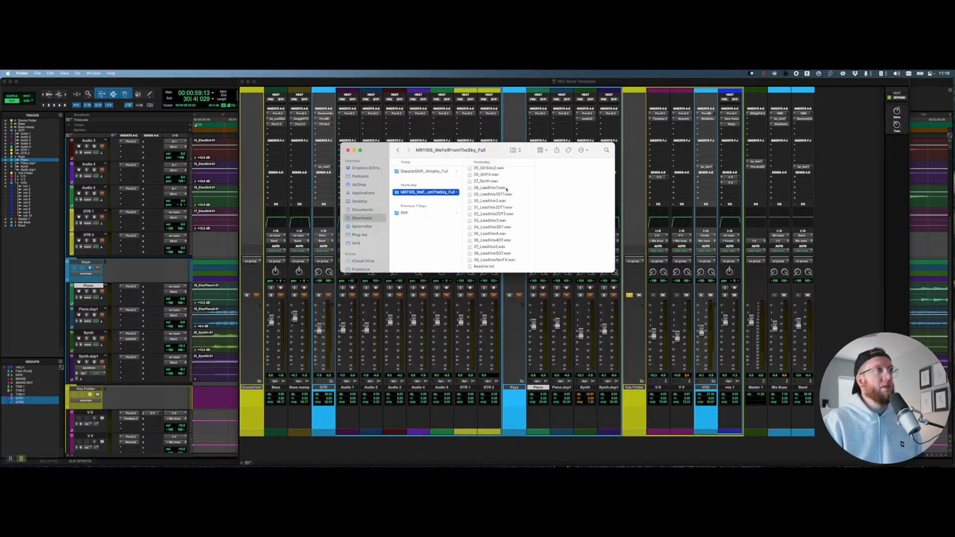
key(super+w)
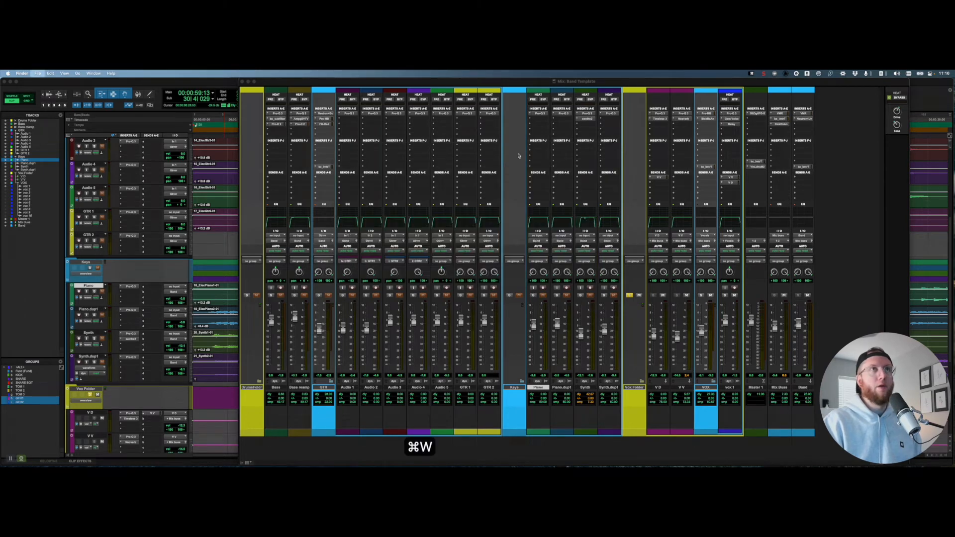
- Browse the vocal recordings in the Audio Files folder of the Still Flyin session on the Desktop and close Finder's window
click(225, 456)
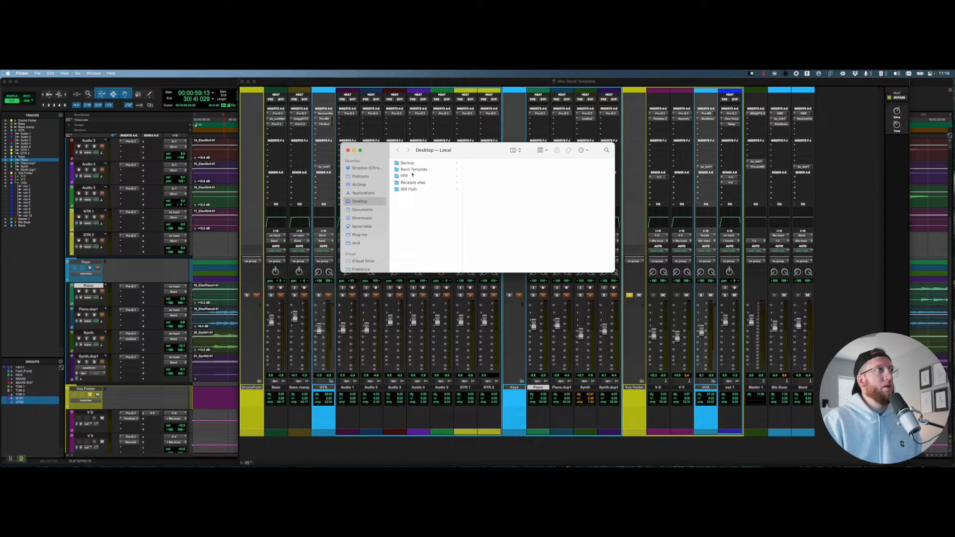
click(408, 189)
click(483, 163)
scroll(559, 231, down, 5)
scroll(580, 230, up, 1)
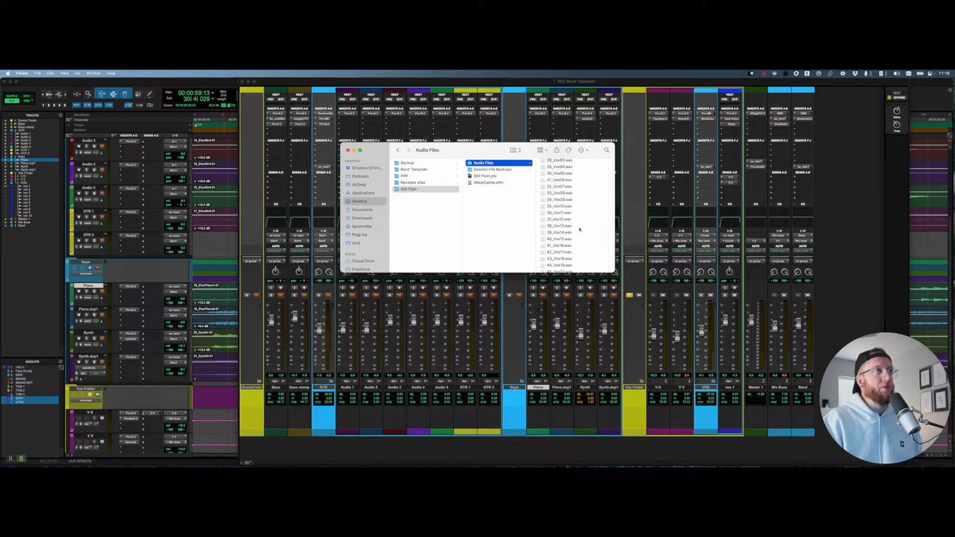
click(348, 150)
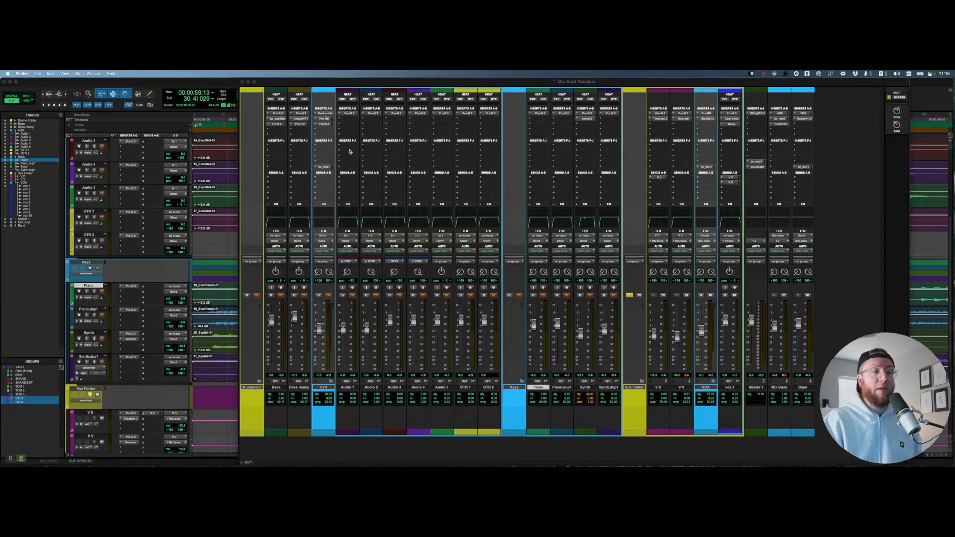
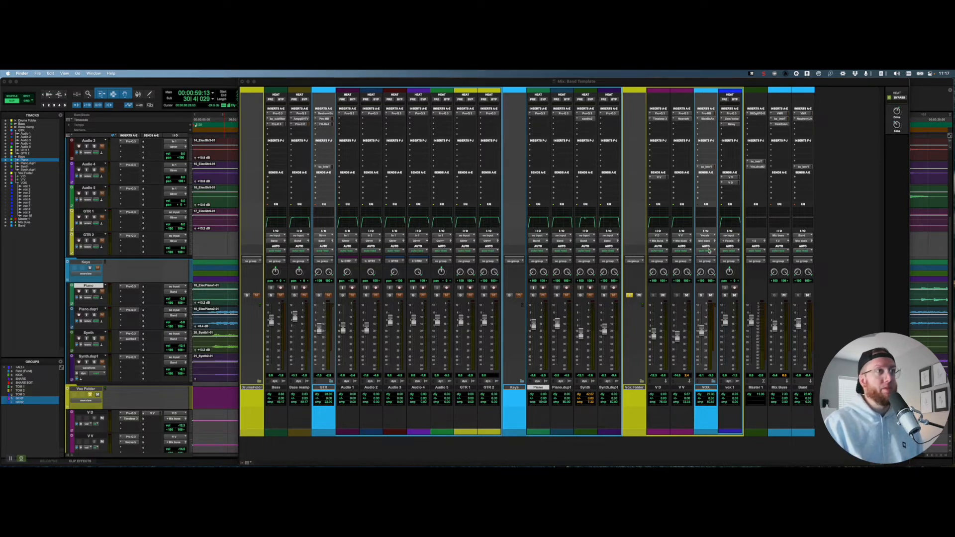
- Return to Pro Tools, resume playback of the soloed vocals, and mute the V D and V V effect tracks in the Mix window
key(space)
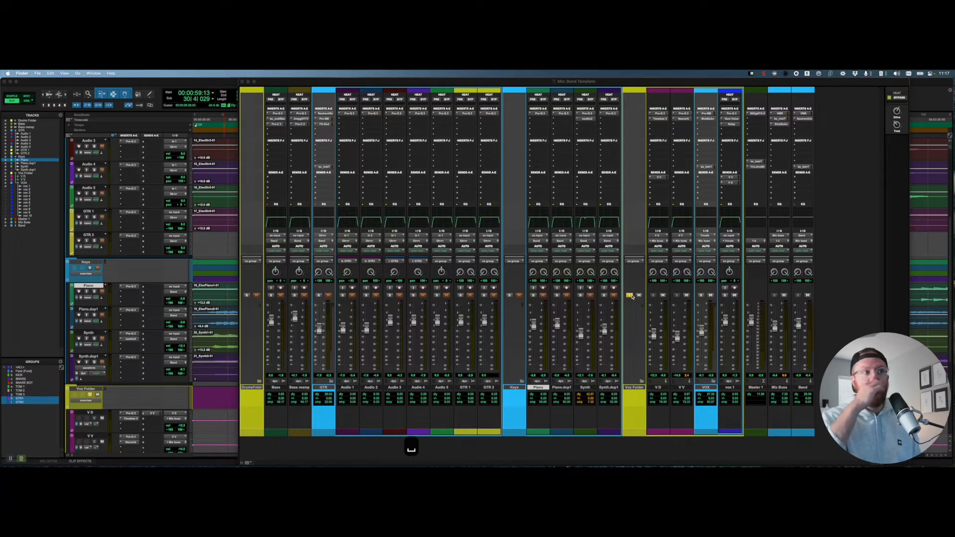
click(192, 245)
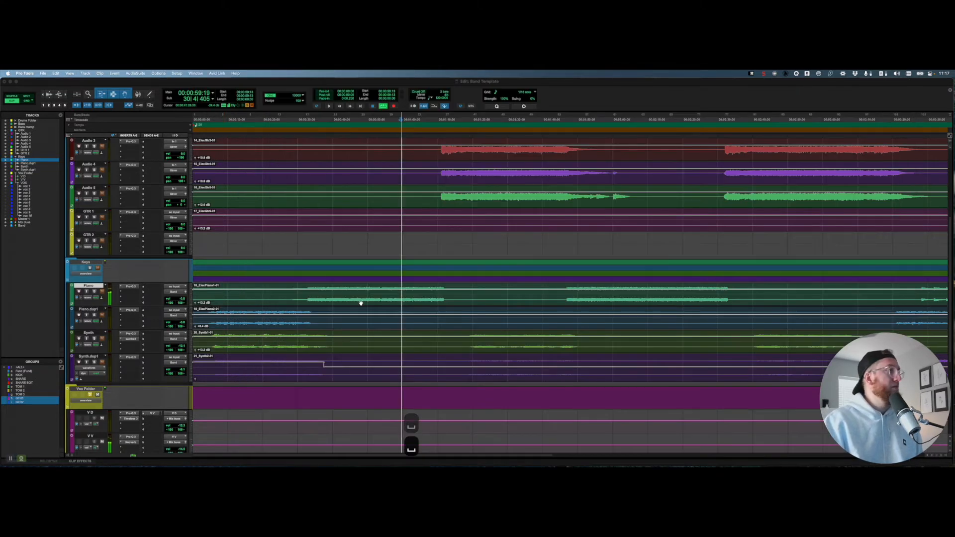
key(super+equal)
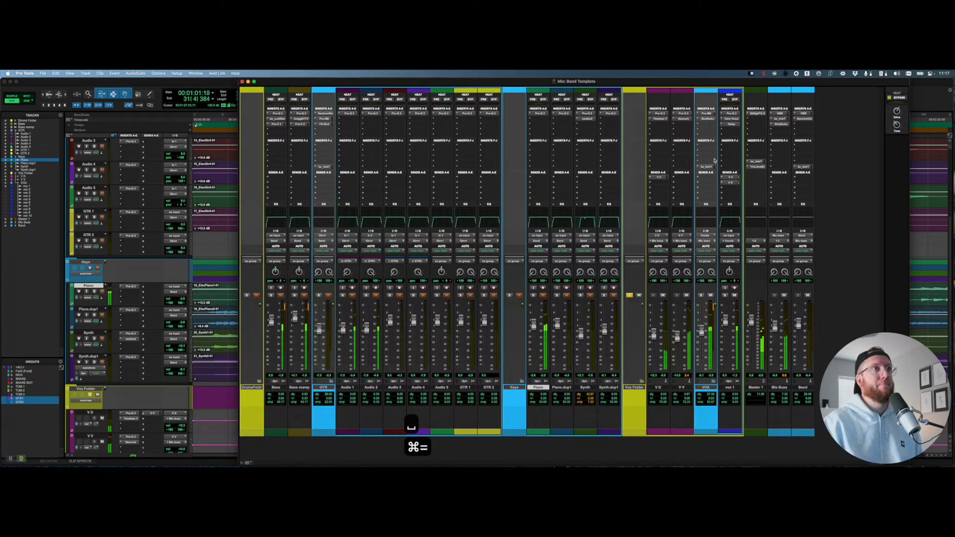
click(663, 296)
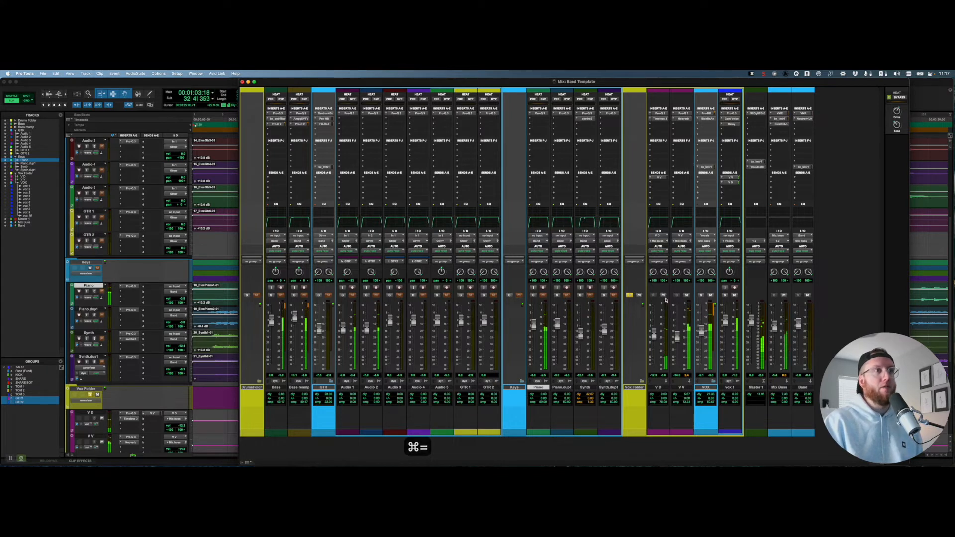
click(687, 295)
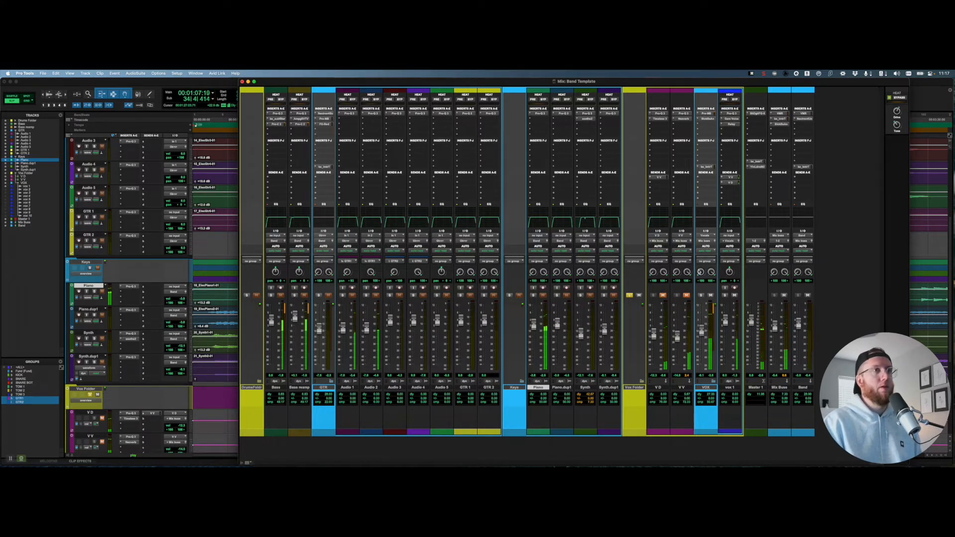
- Open Pro-Q 3 on the vox 1 track, sweep its low-cut band upward and close the plug-in
click(731, 114)
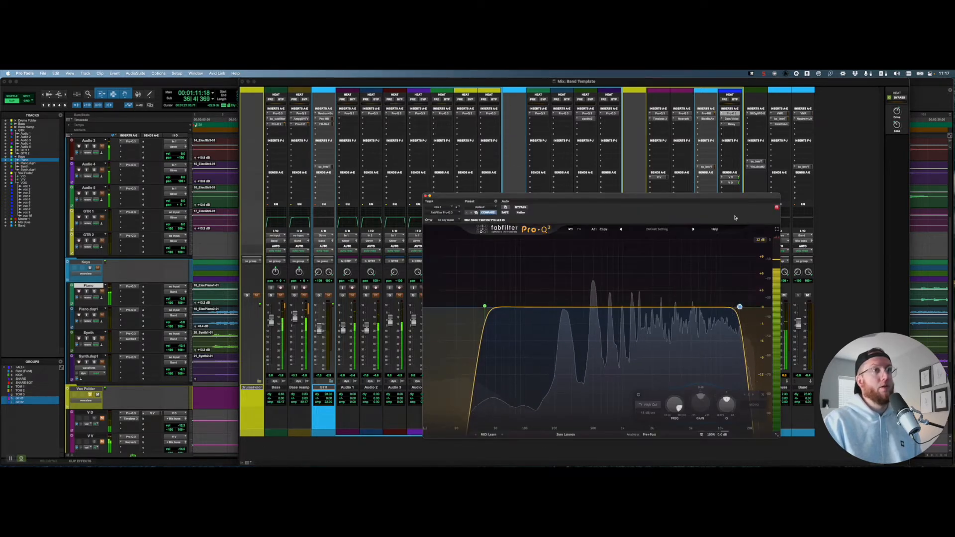
drag(491, 309, 526, 307)
click(426, 196)
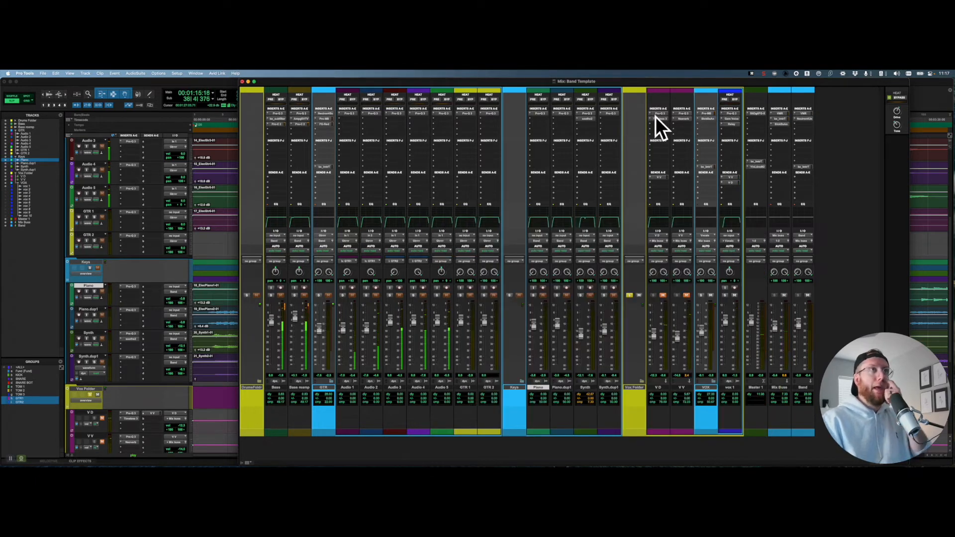
- Open the Voice channel-strip plug-in on vox 1 and examine its modules and vocal preset, repositioning the window over the mixer
click(735, 119)
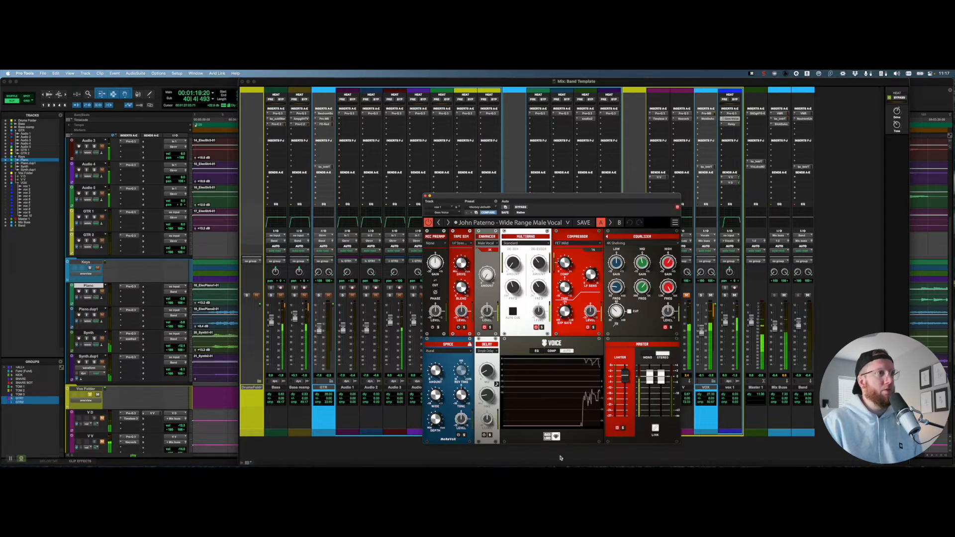
click(464, 256)
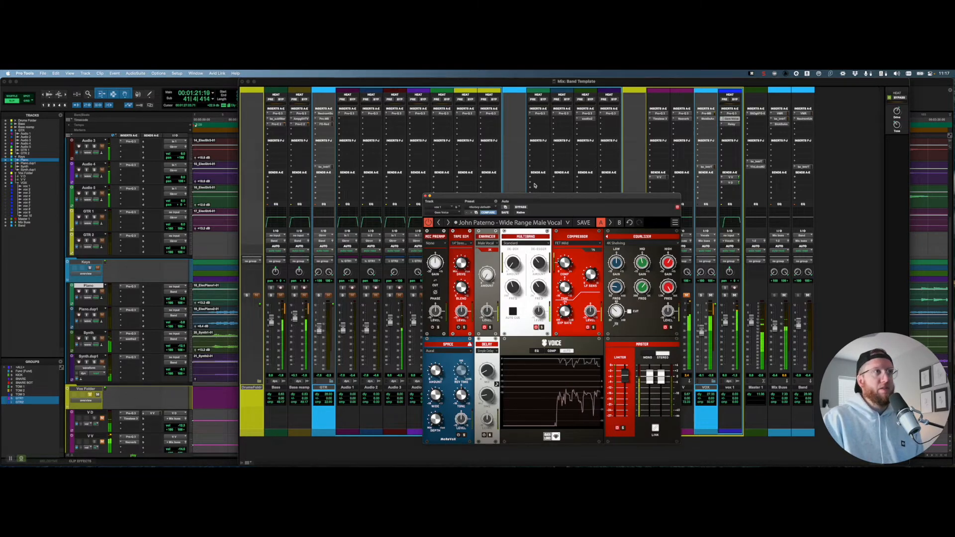
drag(549, 208, 558, 191)
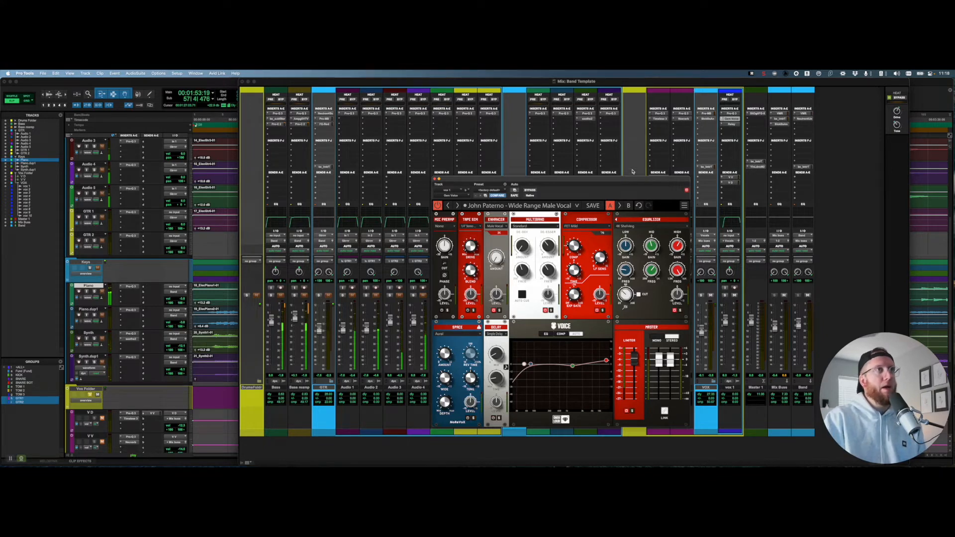
drag(639, 179, 550, 175)
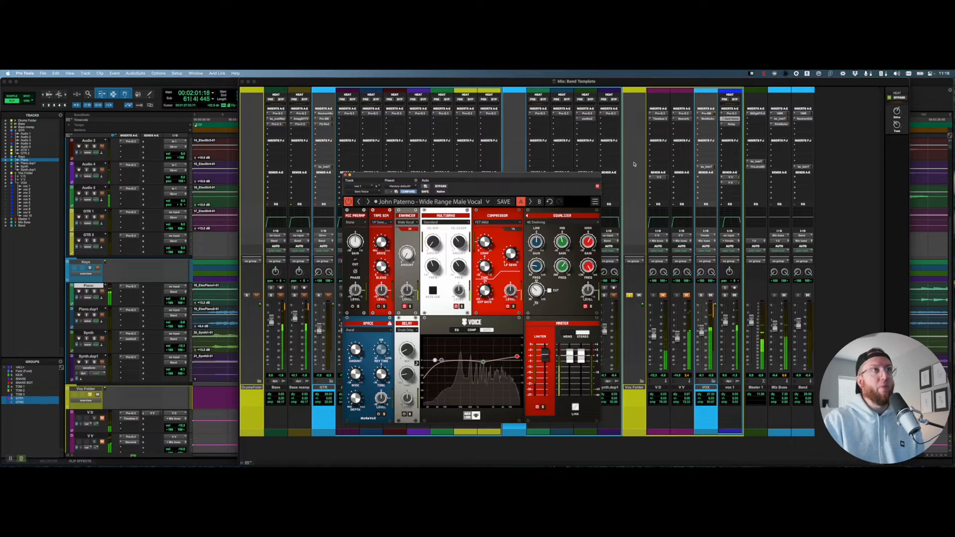
drag(492, 192, 567, 191)
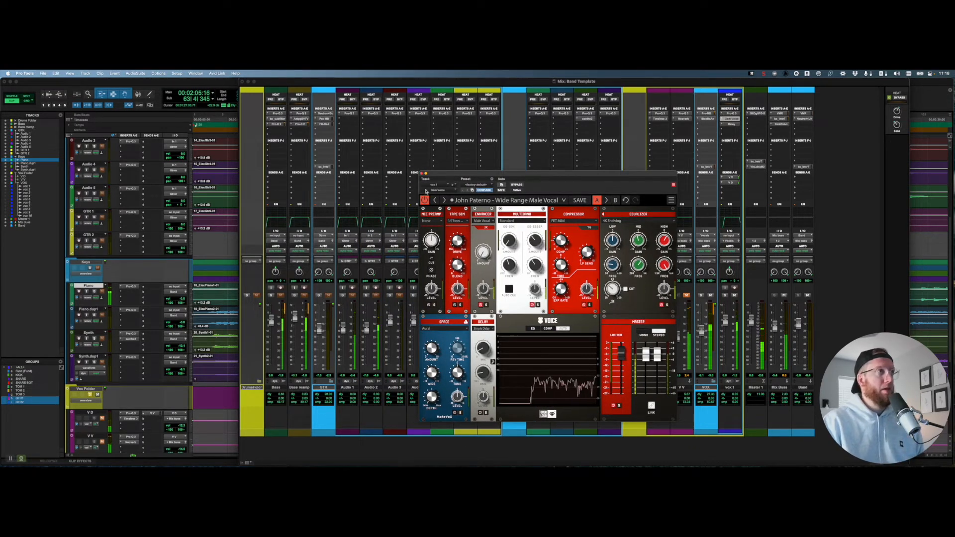
- Compare the vox 1 vocal with the Voice plug-in bypassed and active, leave it active and close its window
click(517, 185)
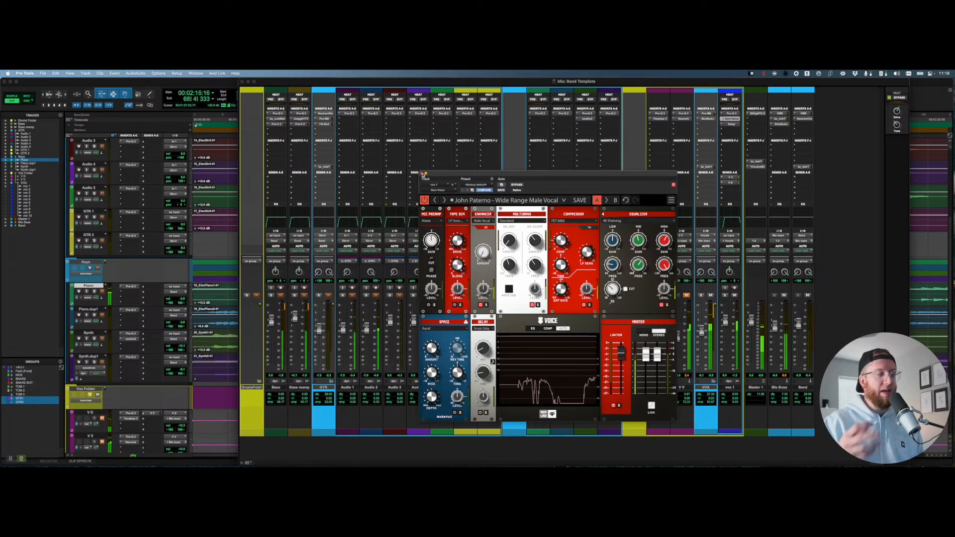
click(521, 185)
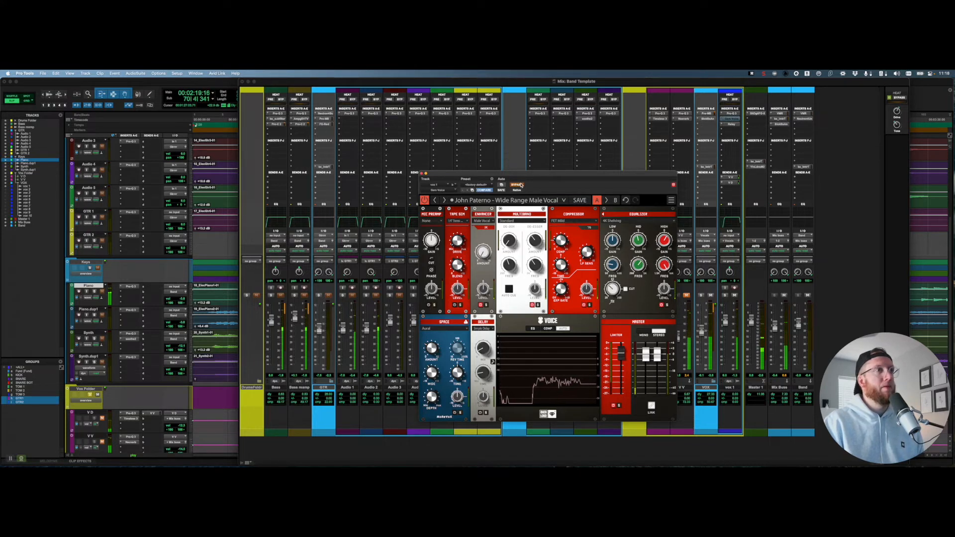
click(521, 185)
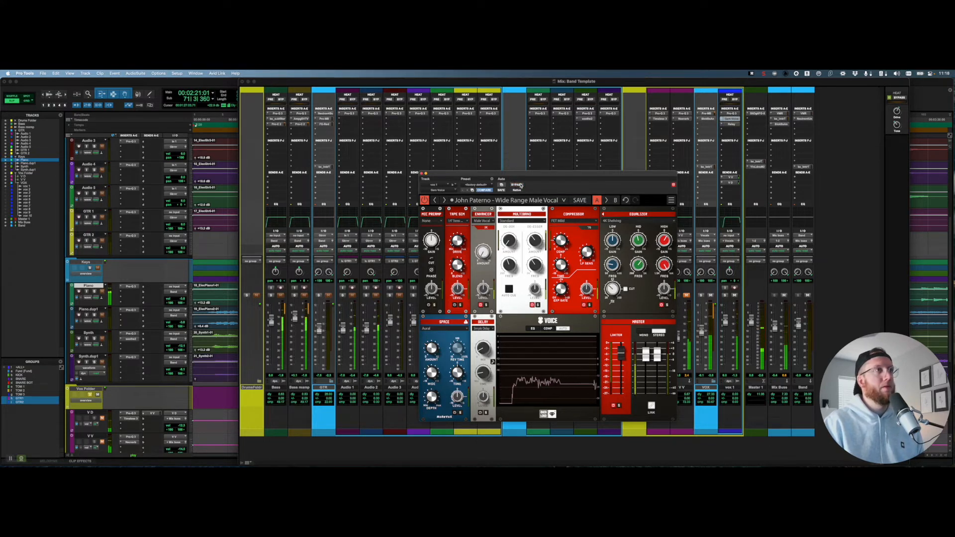
click(422, 174)
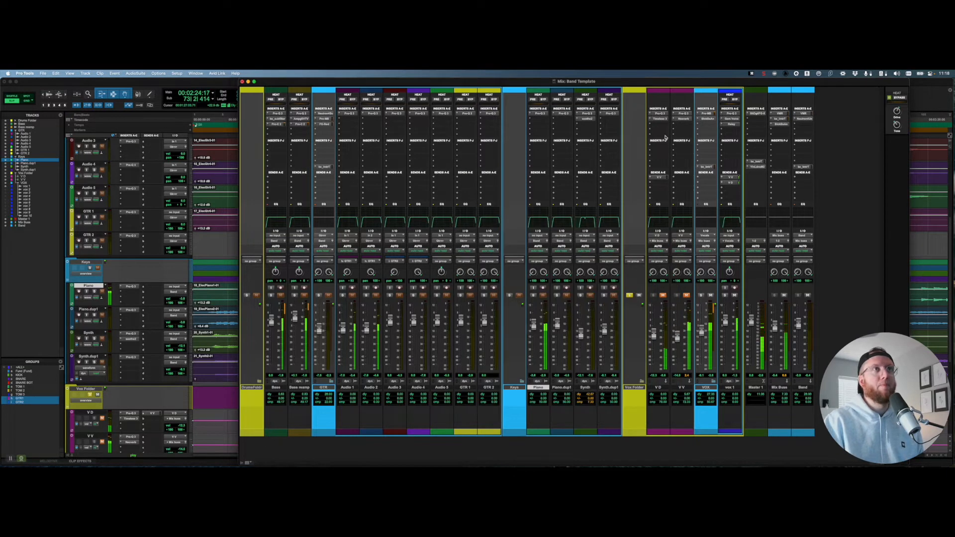
- Open the Relay plug-in on vox 1 to check its output level, stop playback and close the plug-in
click(731, 125)
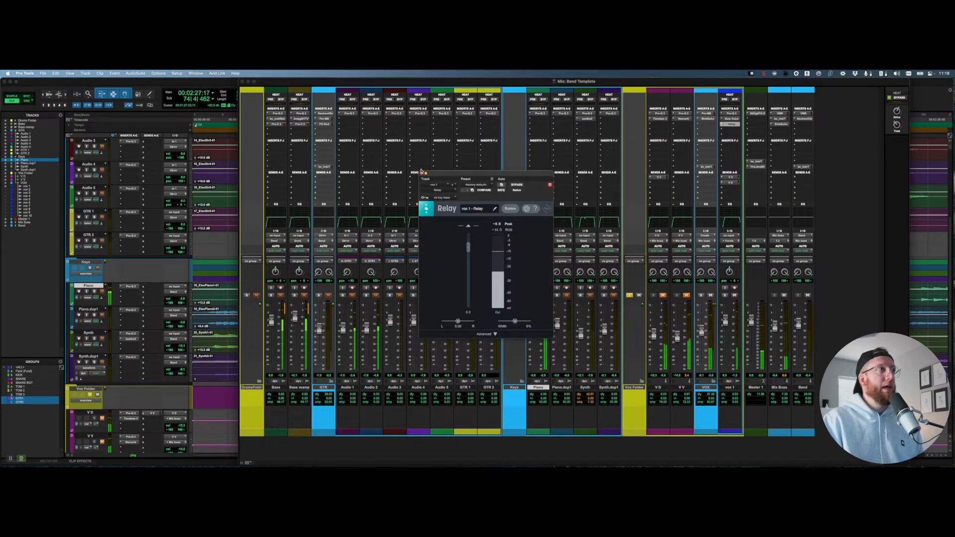
key(space)
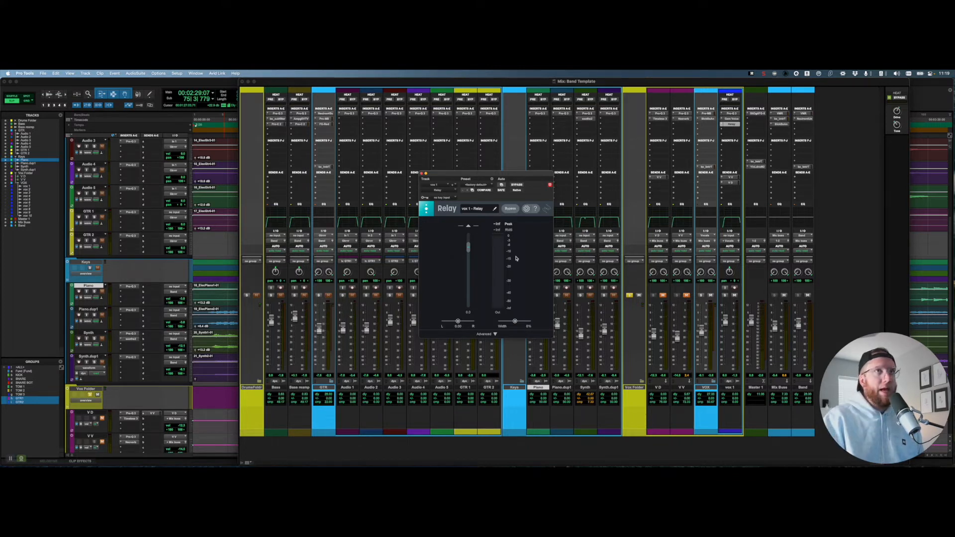
click(421, 173)
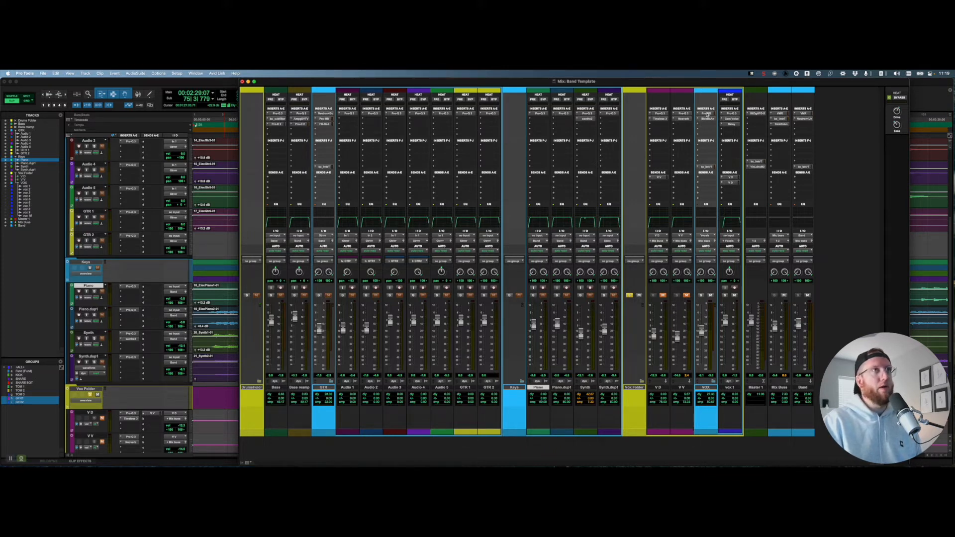
- Open Pro-MB on the VOX bus, play the mix to compare the vocal with it active and bypassed, and leave it active with playback stopped
click(706, 114)
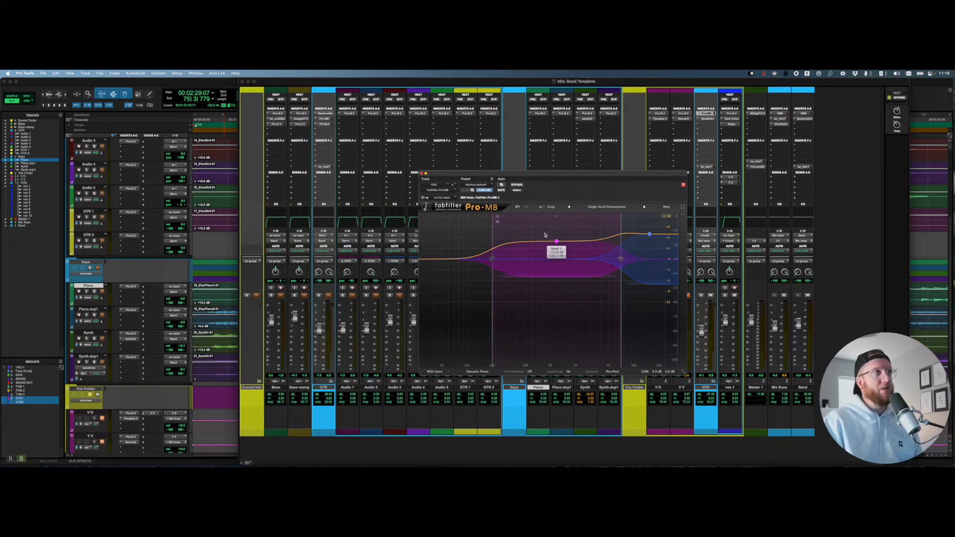
key(space)
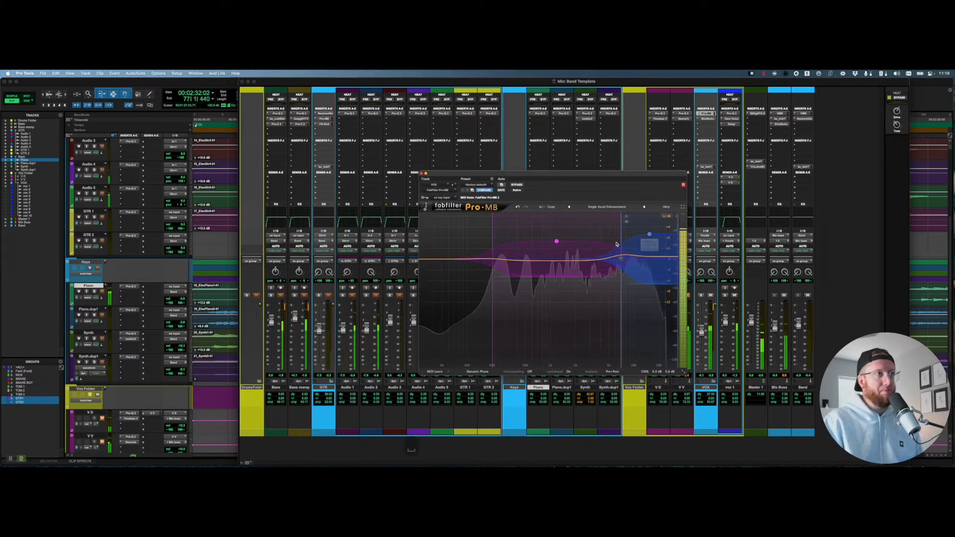
click(516, 185)
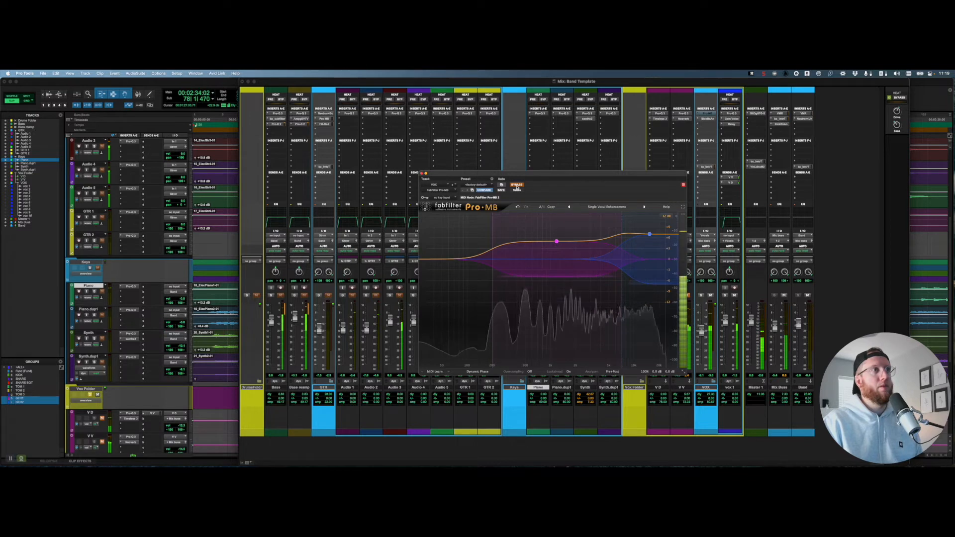
key(space)
click(516, 186)
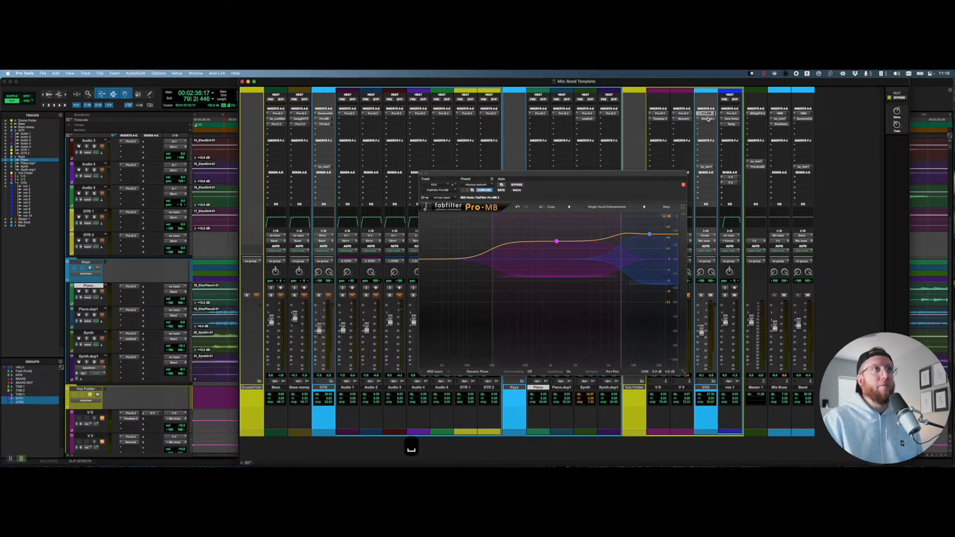
- Open the Black Box HG-2 saturation plug-in on the VOX bus, reposition its window to examine its settings, and close it
click(706, 118)
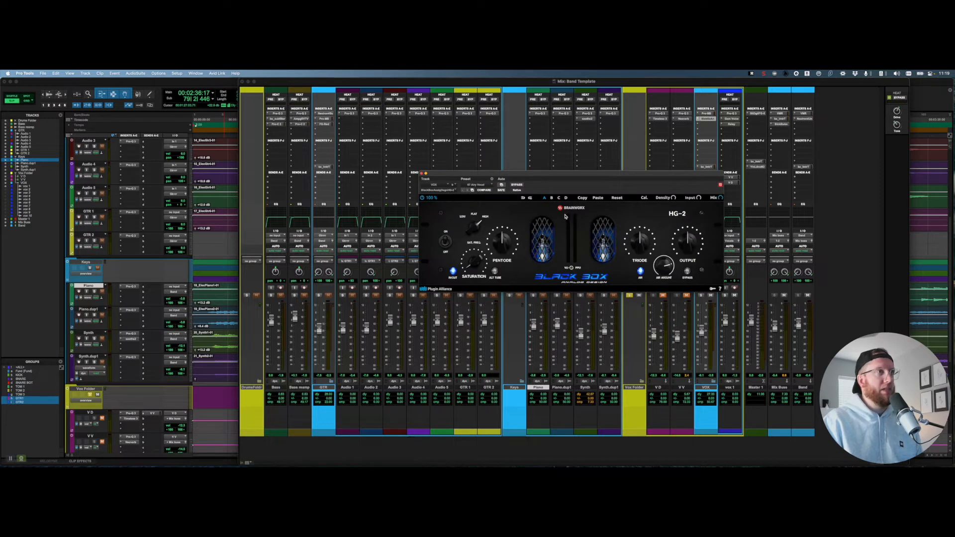
drag(547, 174, 560, 198)
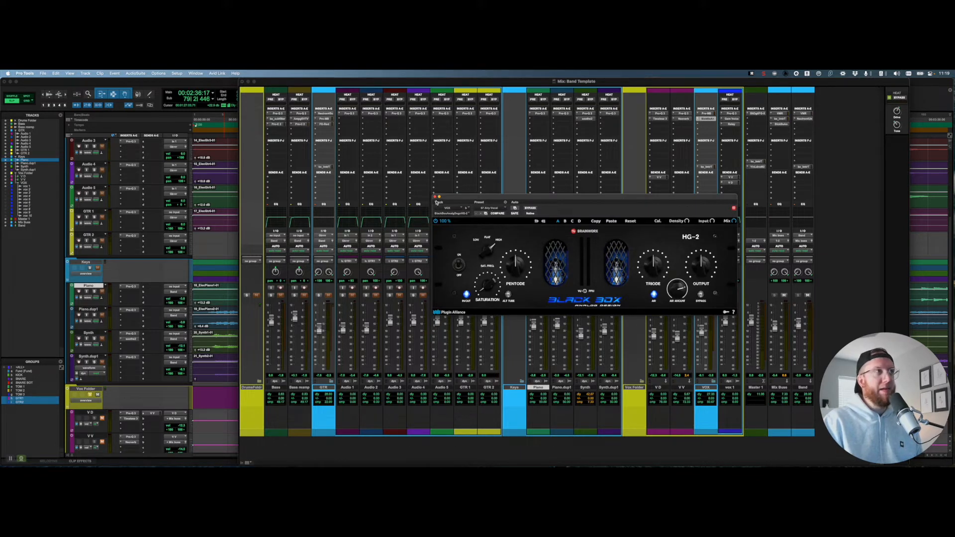
click(435, 197)
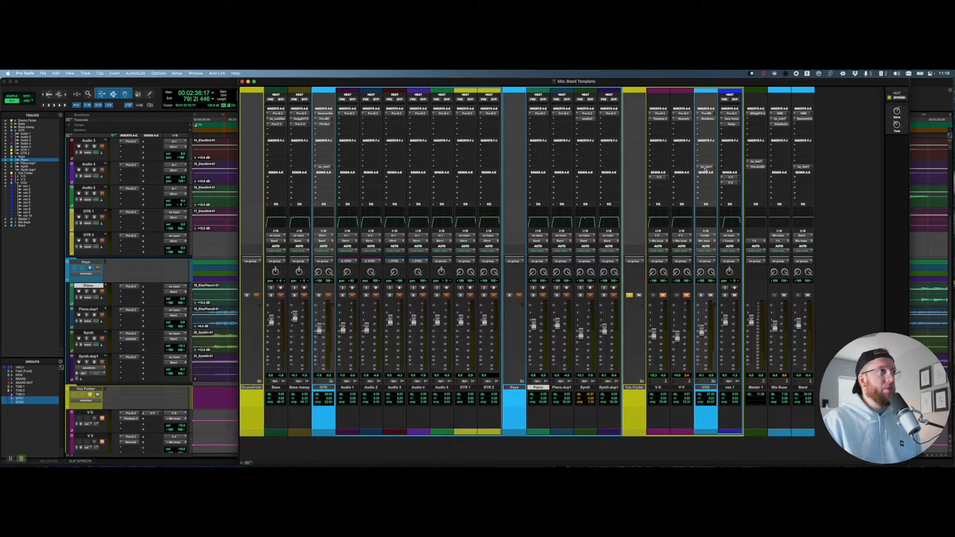
- Set the ceiling of the bx_limiter True Peak on the VOX bus to -3.5 and close the plug-in
click(705, 167)
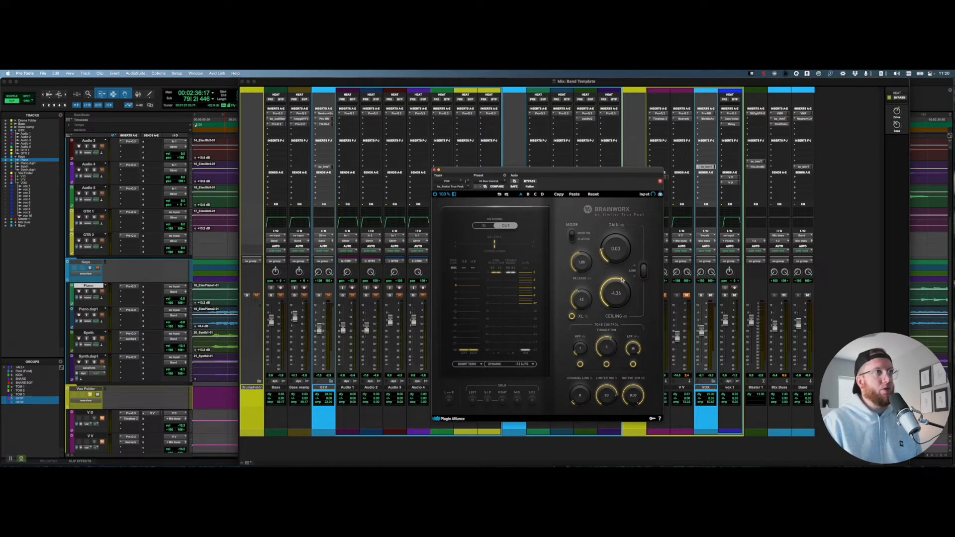
double_click(617, 293)
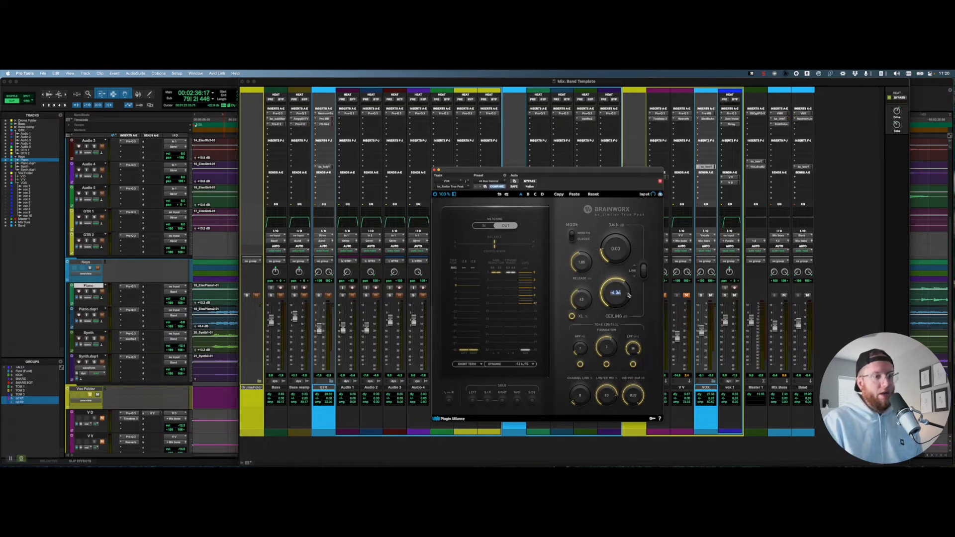
key(BackSpace)
text(-3.5)
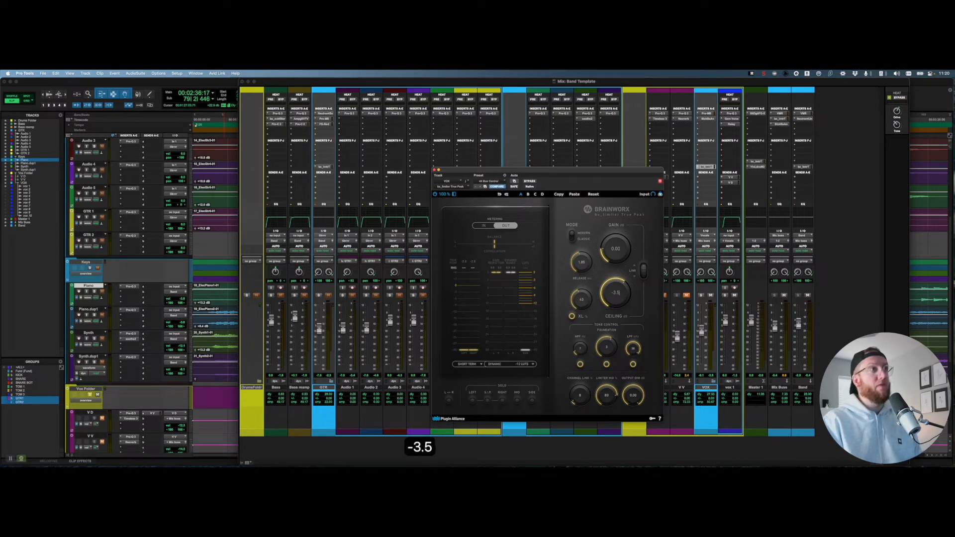
key(Return)
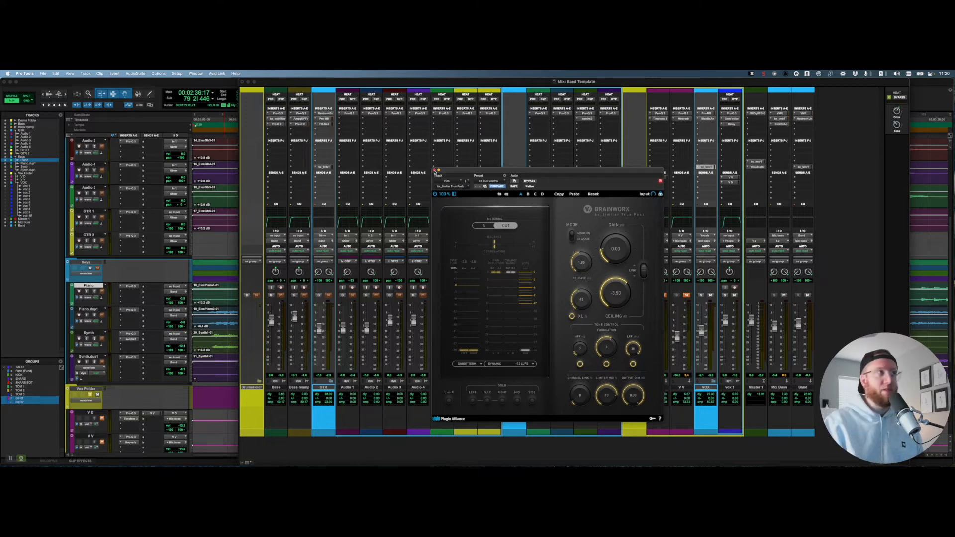
click(434, 171)
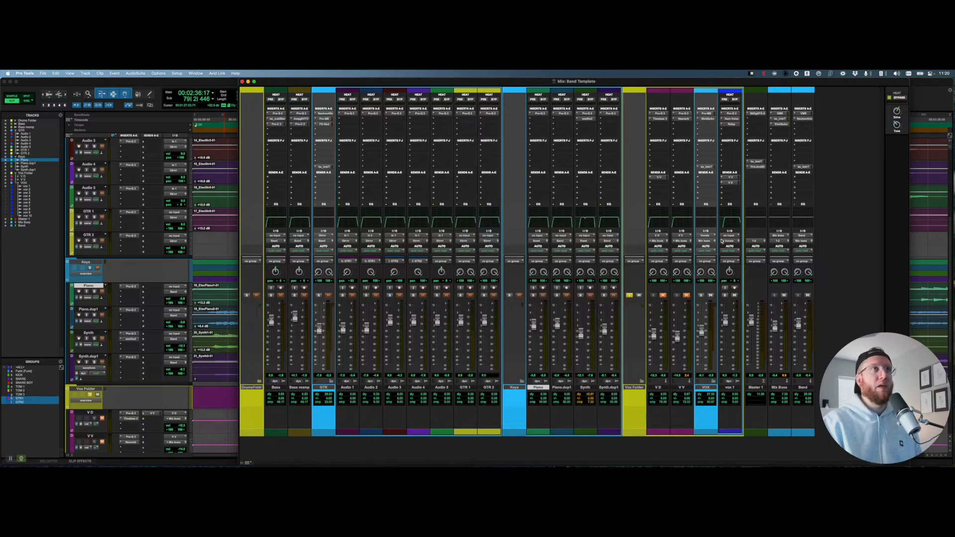
- Unmute the V V and V D vocal effect tracks
click(686, 295)
click(663, 296)
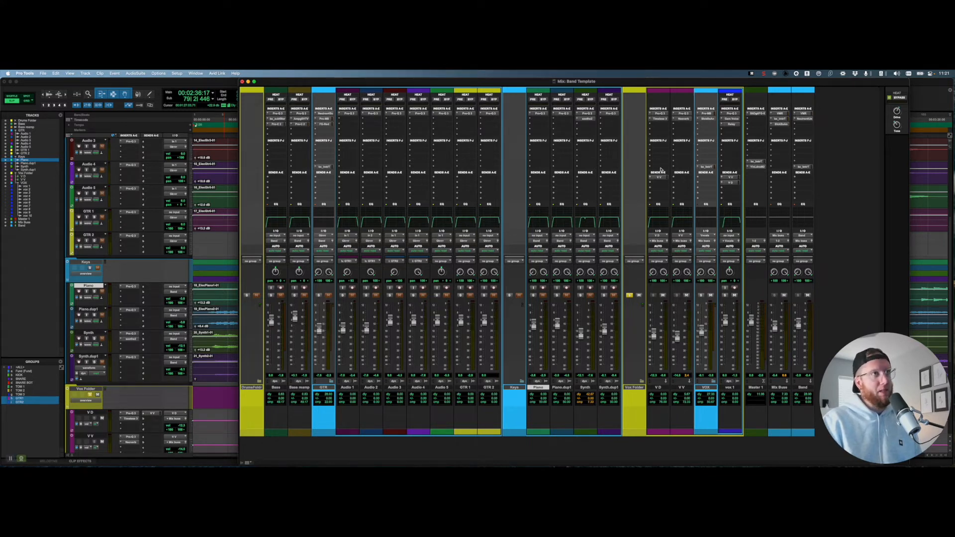
- Solo the VOX and V V tracks and audition them briefly
click(700, 295)
click(677, 295)
key(space)
key(space)
- Select the loud lead vocal passage starting at about 00:01:17 on the vox 1 track in the Edit window
key(super+equal)
key(r)
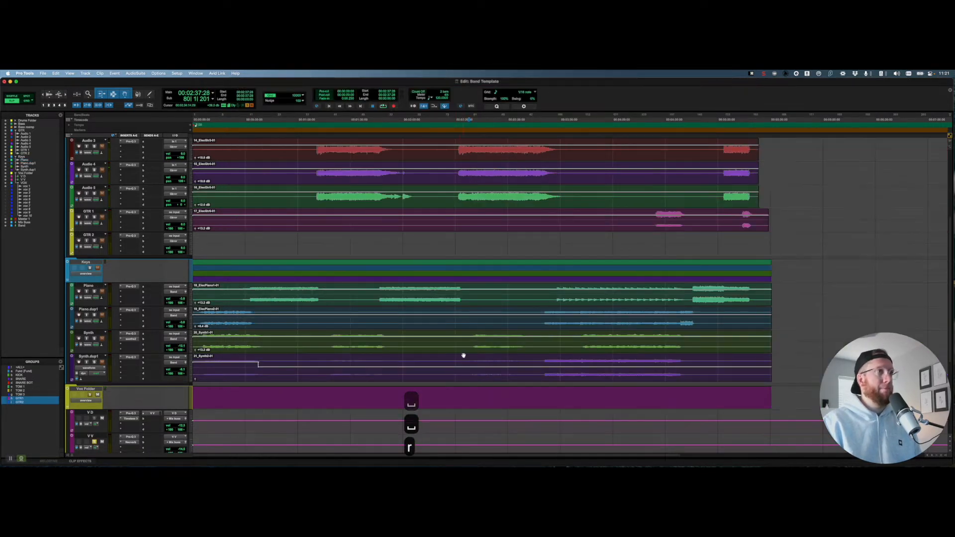
scroll(450, 360, down, 5)
drag(329, 333, 387, 343)
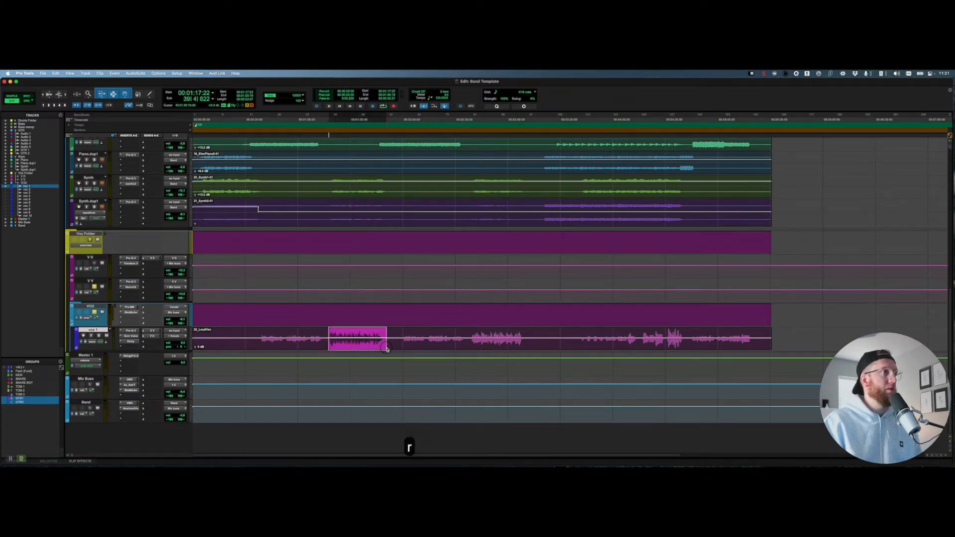
- Play the selected vocal passage and compare it with the V V reverb track's solo switched off, leaving V V soloed
click(382, 106)
key(super+equal)
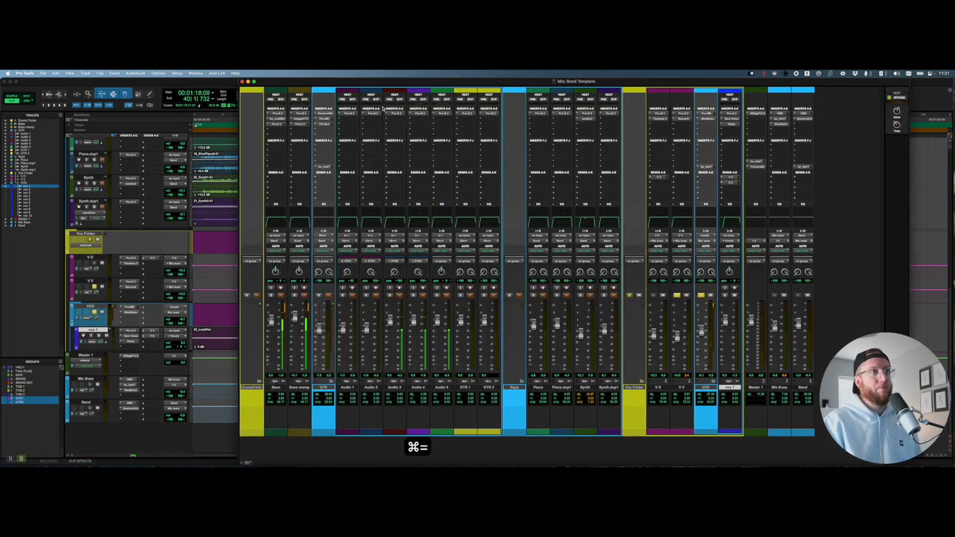
click(677, 295)
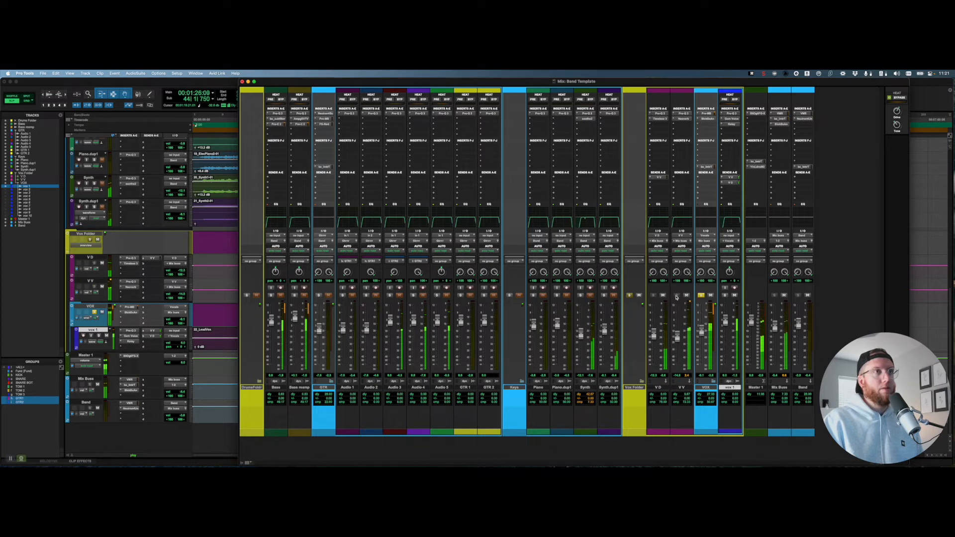
key(space)
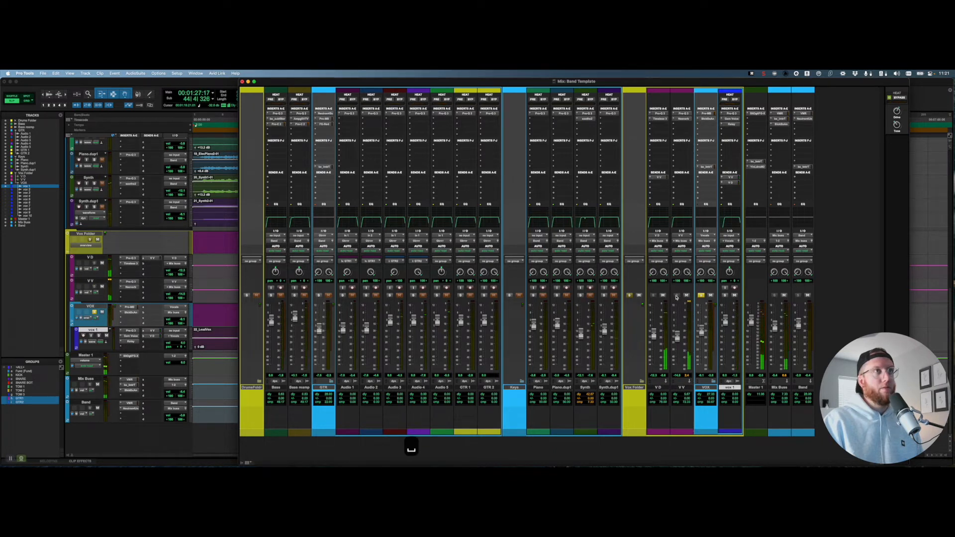
click(677, 295)
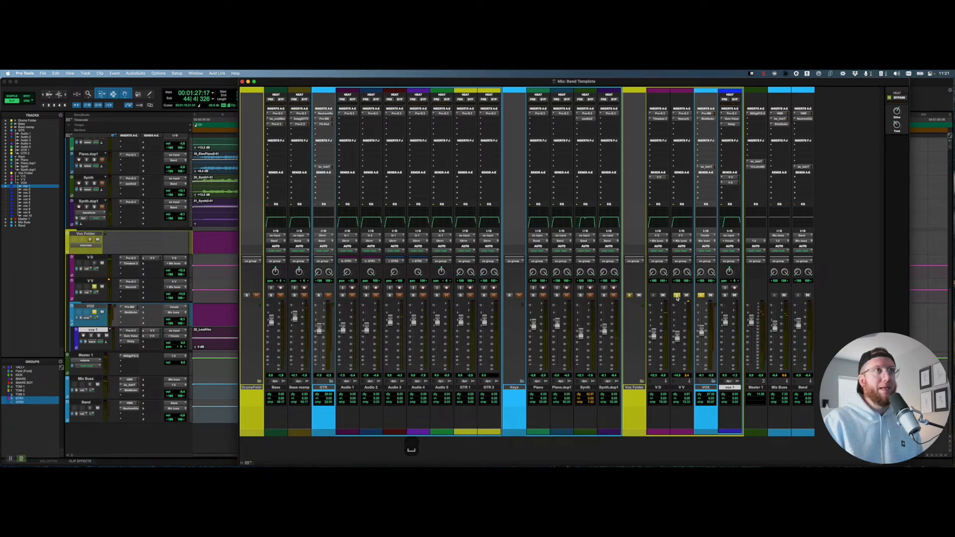
- Examine the Neoverb plug-in on the V V track, including its Vocals preset list and reverb blend, and close it
click(682, 119)
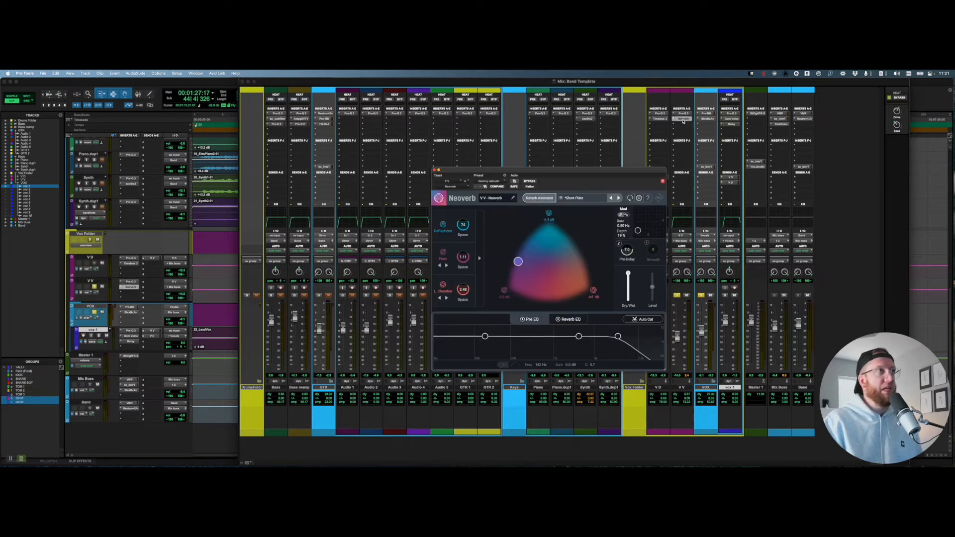
drag(553, 174, 618, 199)
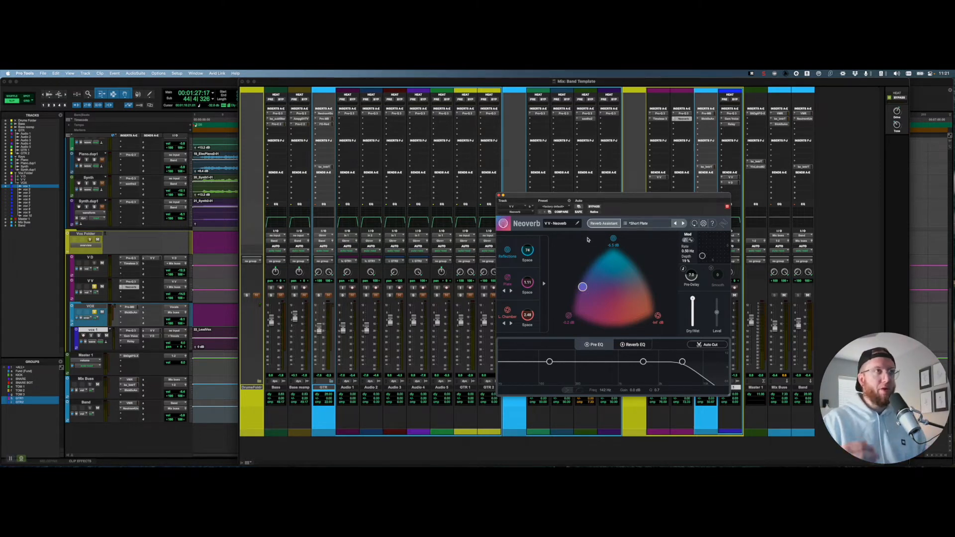
click(628, 225)
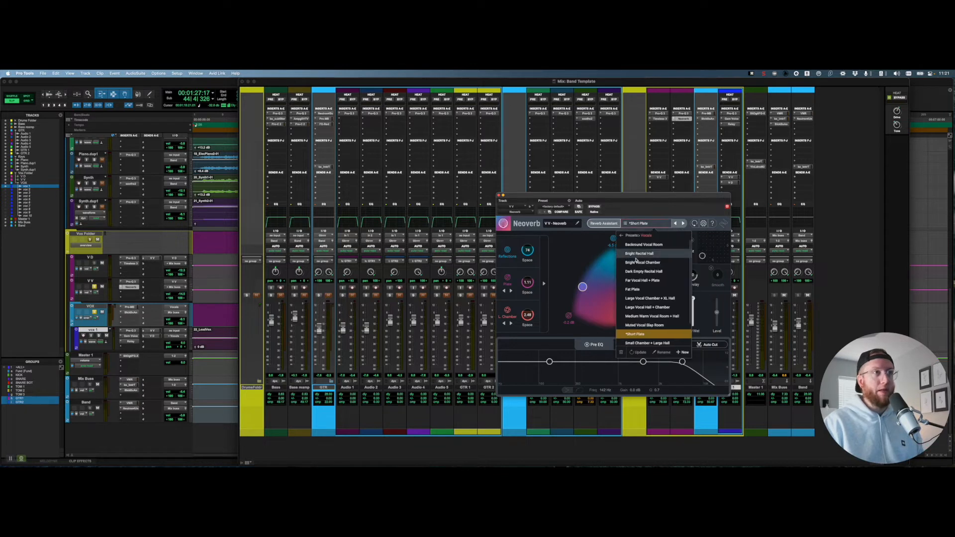
click(629, 226)
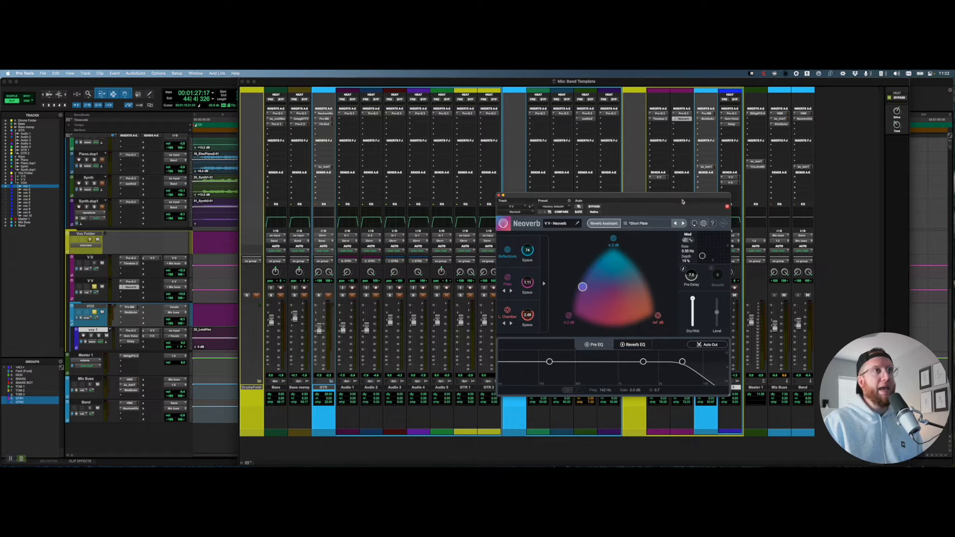
drag(673, 197, 629, 180)
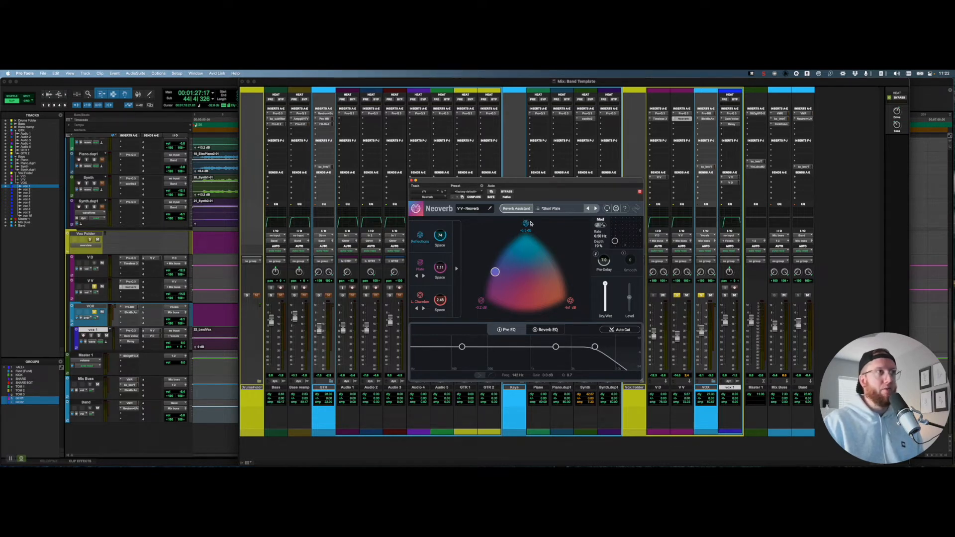
drag(544, 183, 645, 222)
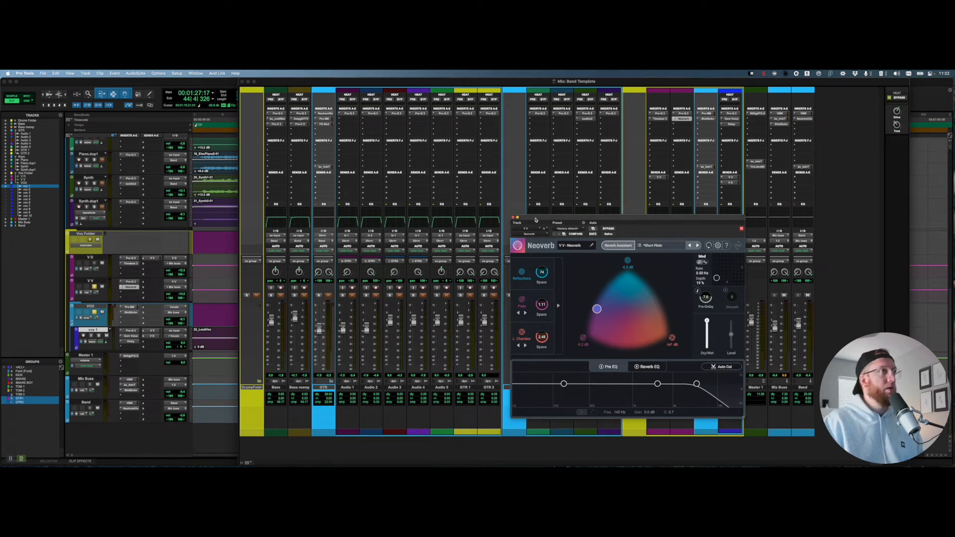
mouse_move(567, 219)
mouse_down()
mouse_move(582, 205)
mouse_move(584, 221)
mouse_up()
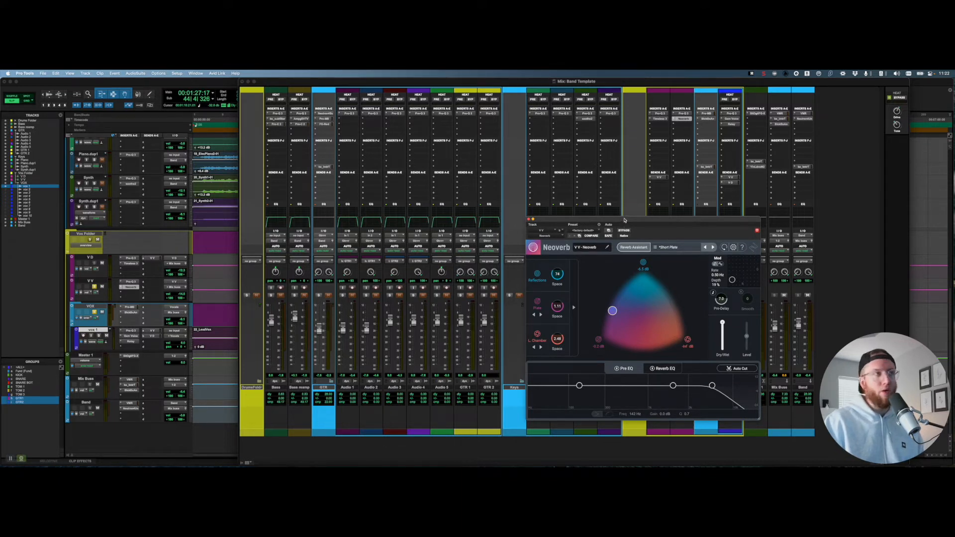
drag(631, 221, 568, 186)
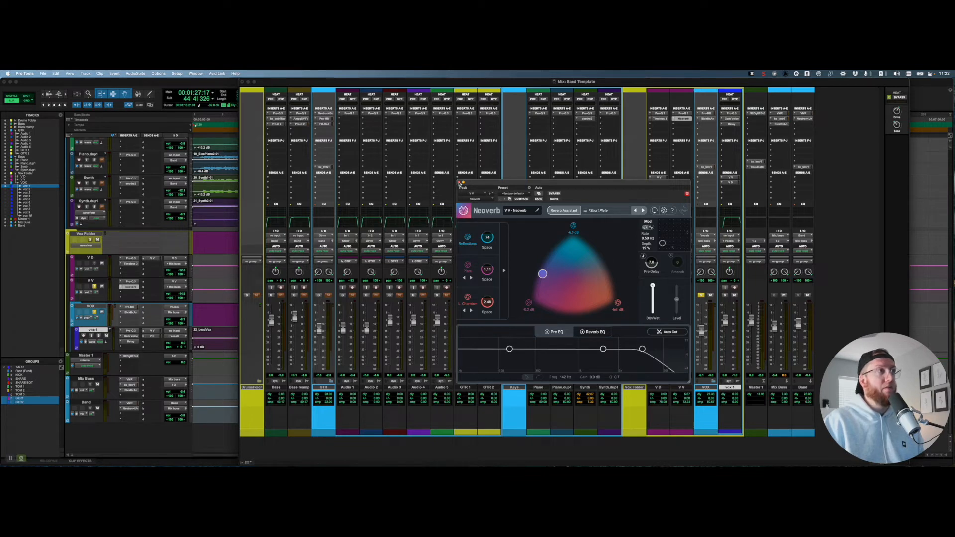
click(458, 182)
click(663, 120)
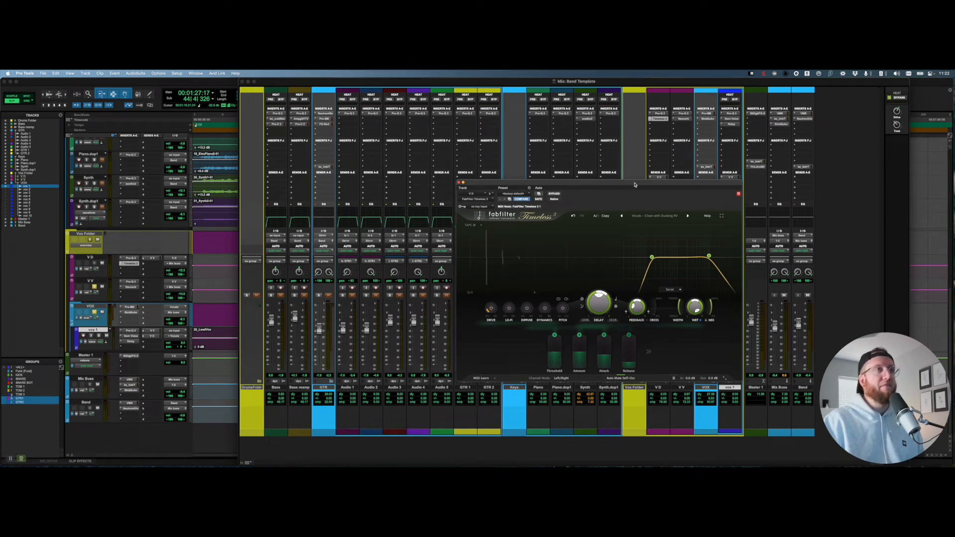
click(657, 124)
mouse_move(663, 130)
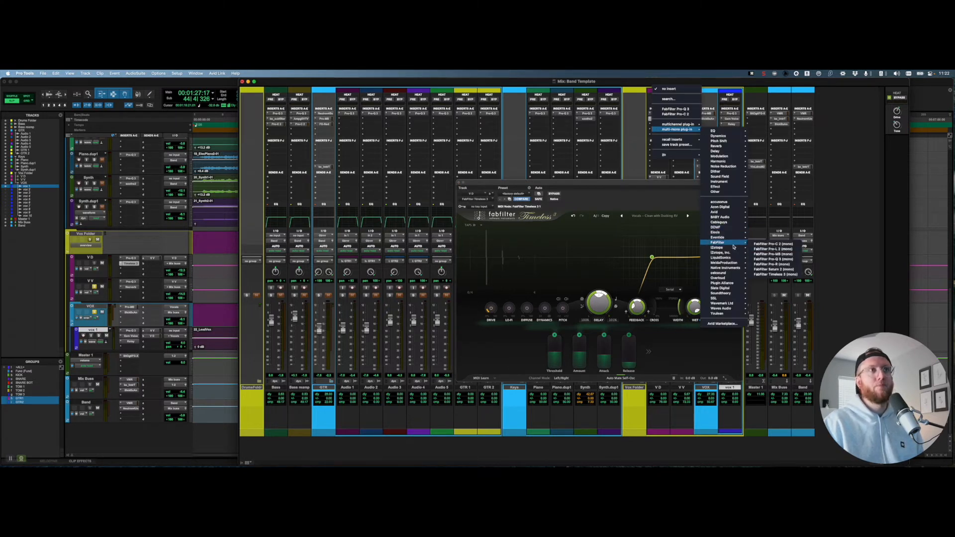
mouse_move(733, 248)
mouse_move(731, 229)
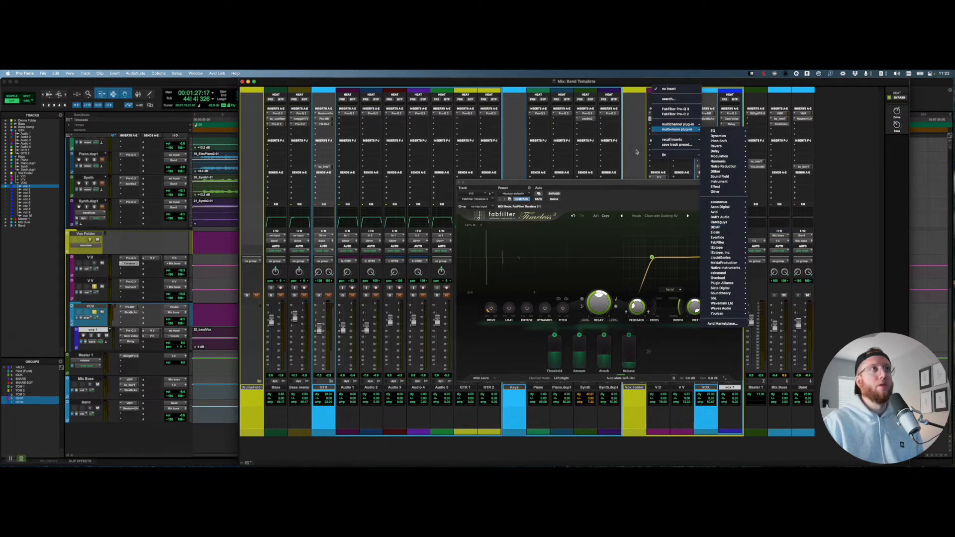
click(676, 200)
- Insert the stereo Repeater delay in the Band track's third insert slot and move its window clear of the vocal tracks
click(803, 124)
mouse_move(804, 126)
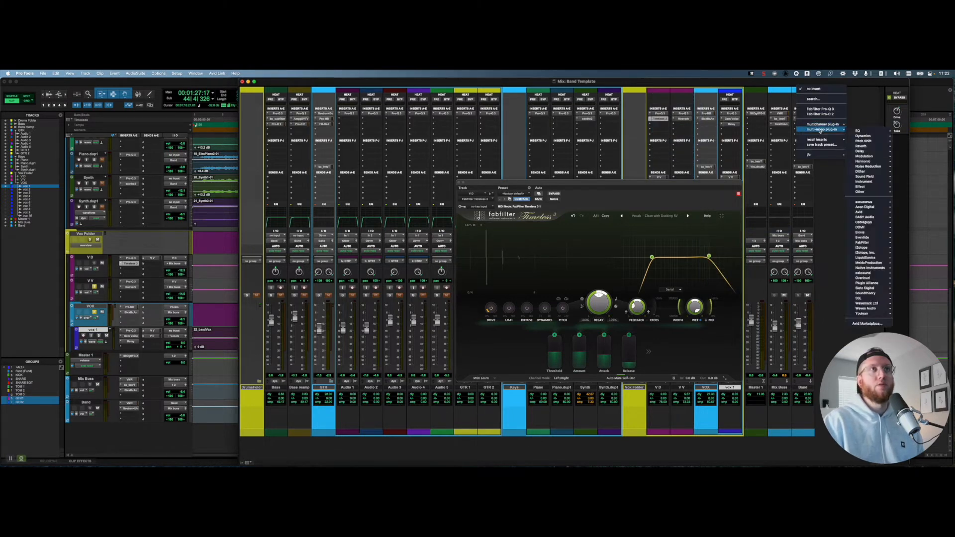
mouse_move(876, 244)
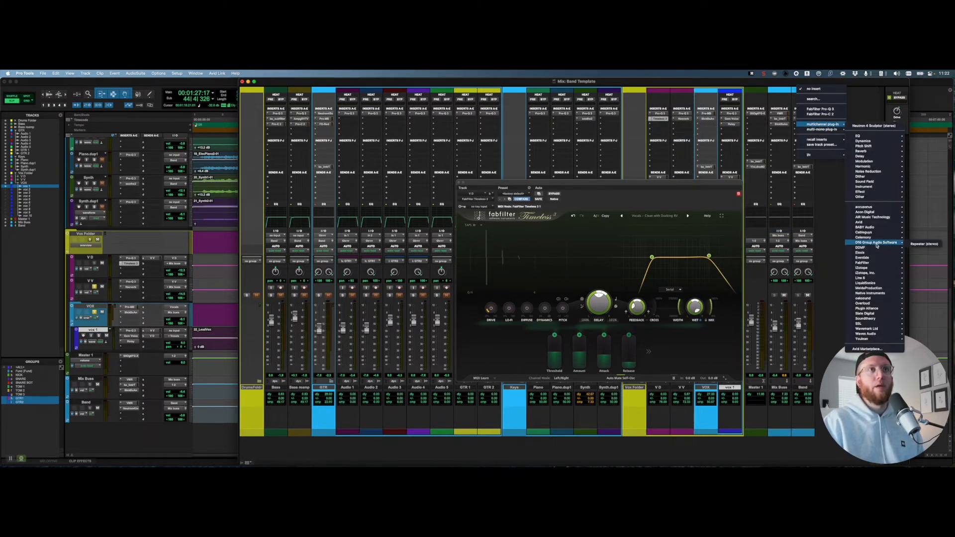
click(916, 245)
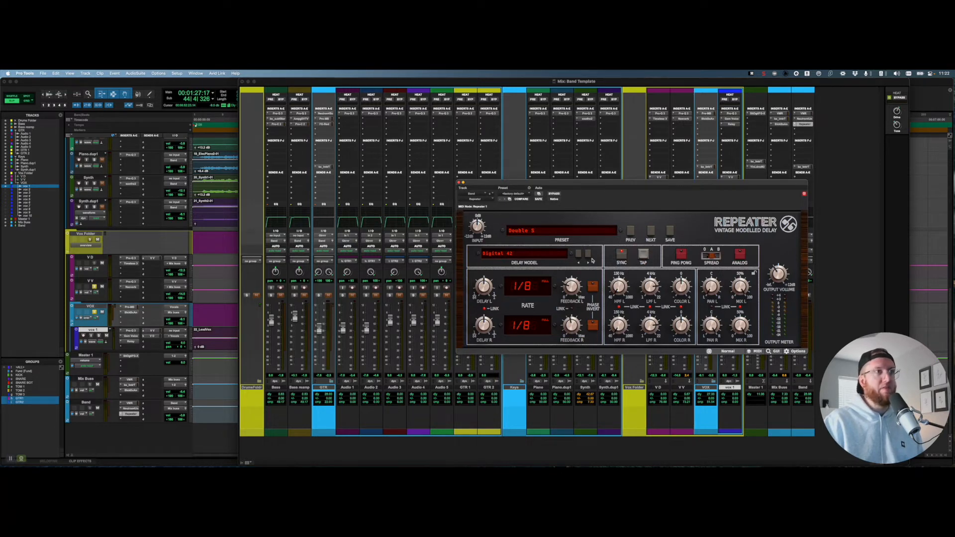
drag(524, 180, 288, 164)
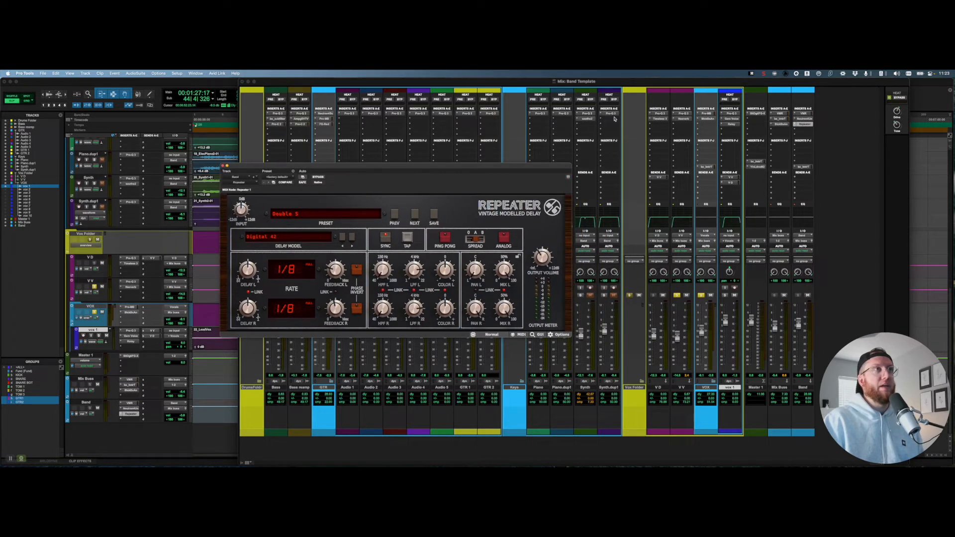
- Show the V D track's Timeless 3 delay beside Repeater and watch it during a short playback
click(660, 121)
drag(408, 168, 759, 140)
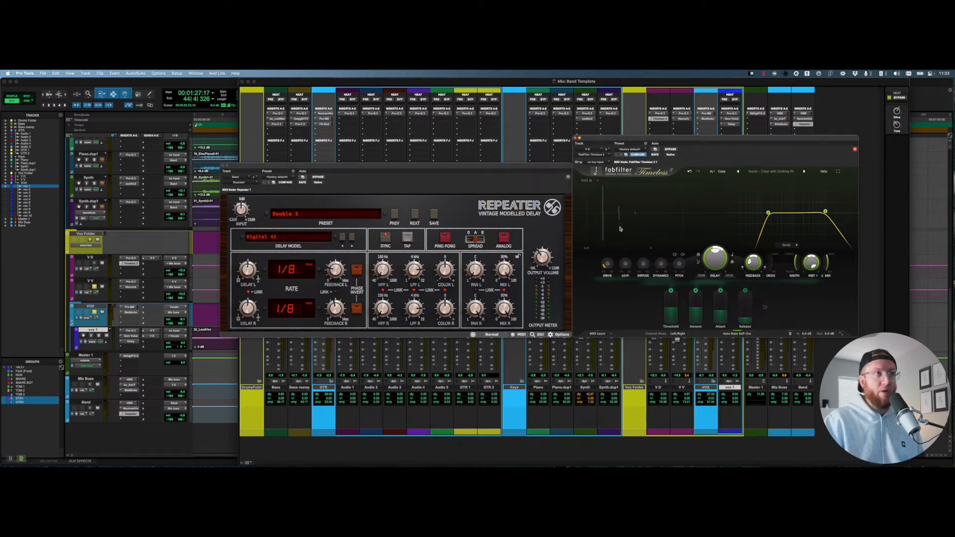
key(space)
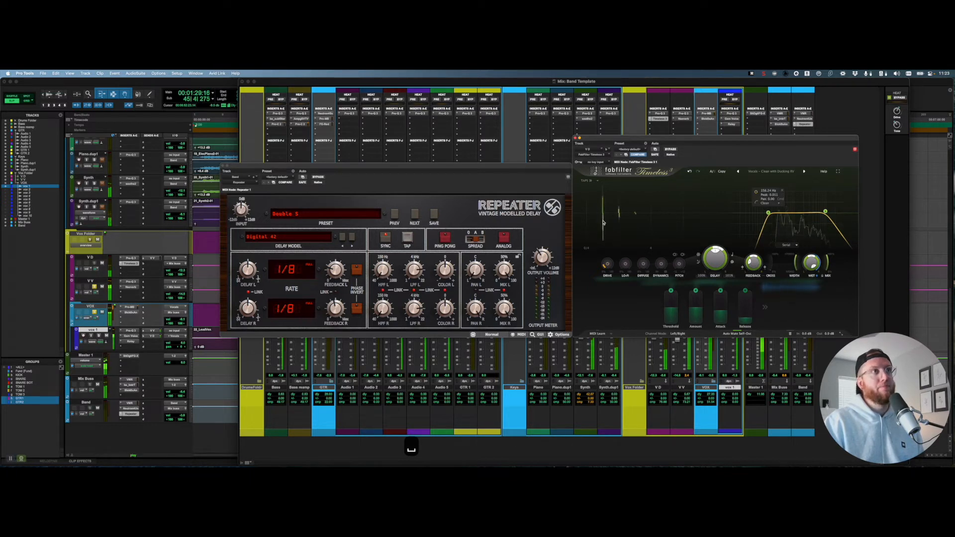
key(space)
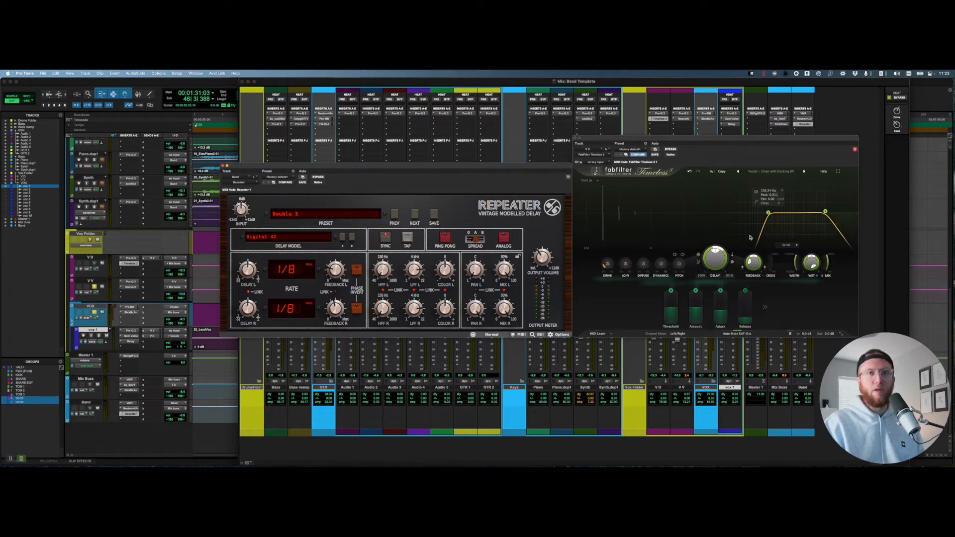
- Close Repeater and switch the solo from V V to V D to audition the vocal with only the delay
click(223, 166)
drag(721, 142, 405, 151)
click(653, 295)
click(677, 296)
key(space)
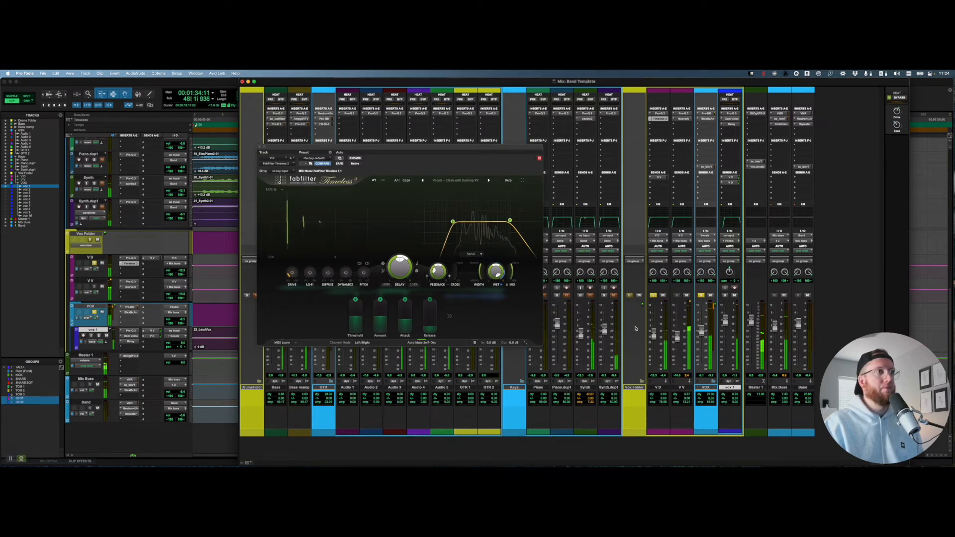
mouse_move(653, 334)
mouse_down()
mouse_move(653, 342)
mouse_move(653, 312)
mouse_move(653, 334)
mouse_up()
key(space)
- Examine the delay taps and filter curve in Timeless 3 during short playbacks and close the plug-in
mouse_move(291, 272)
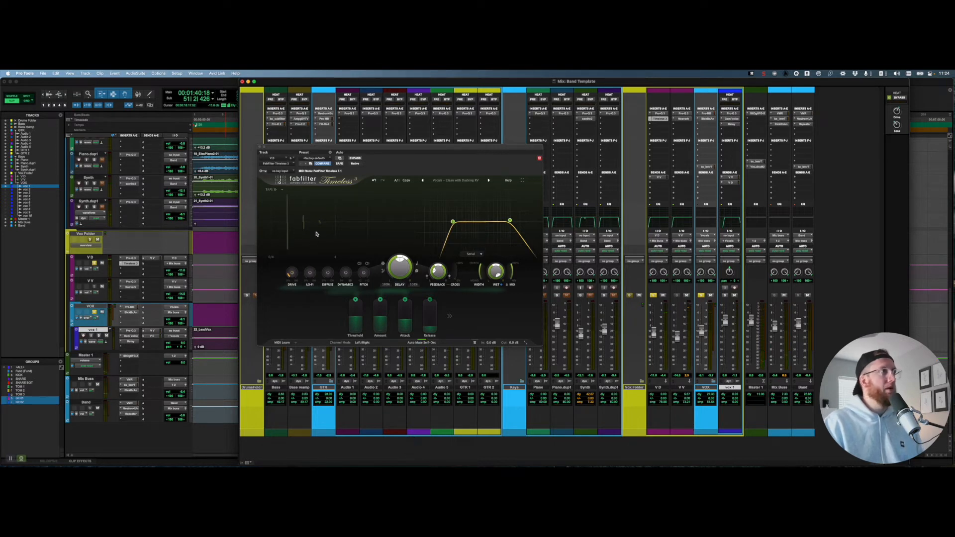
mouse_move(505, 244)
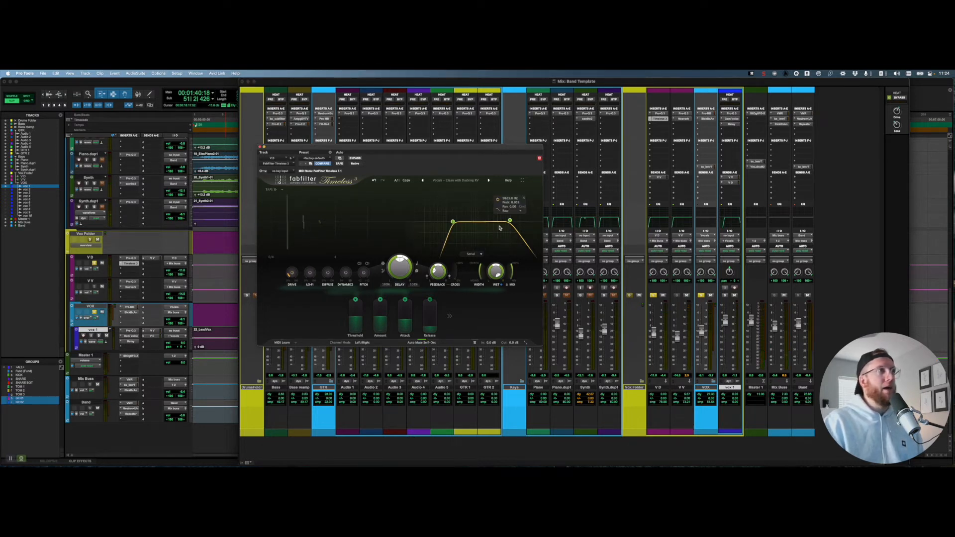
mouse_move(475, 228)
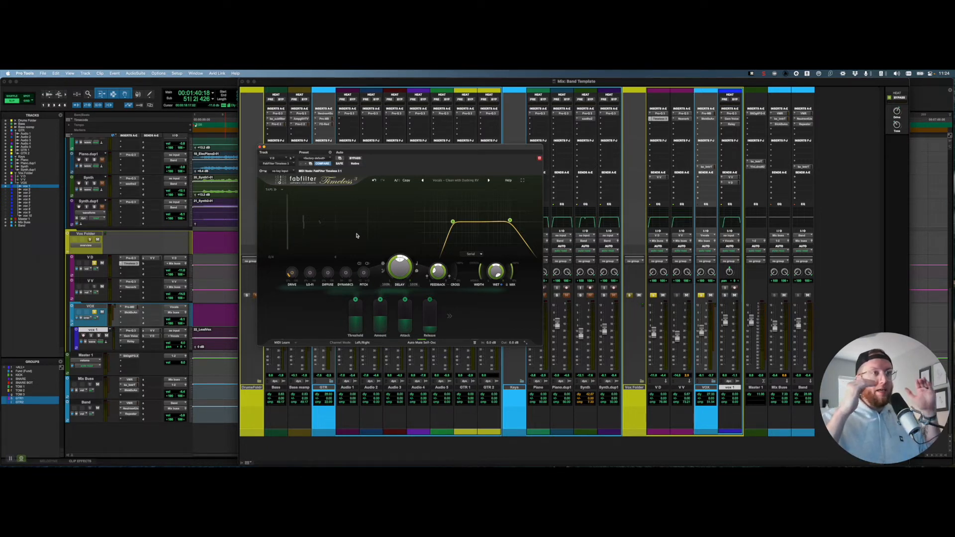
key(space)
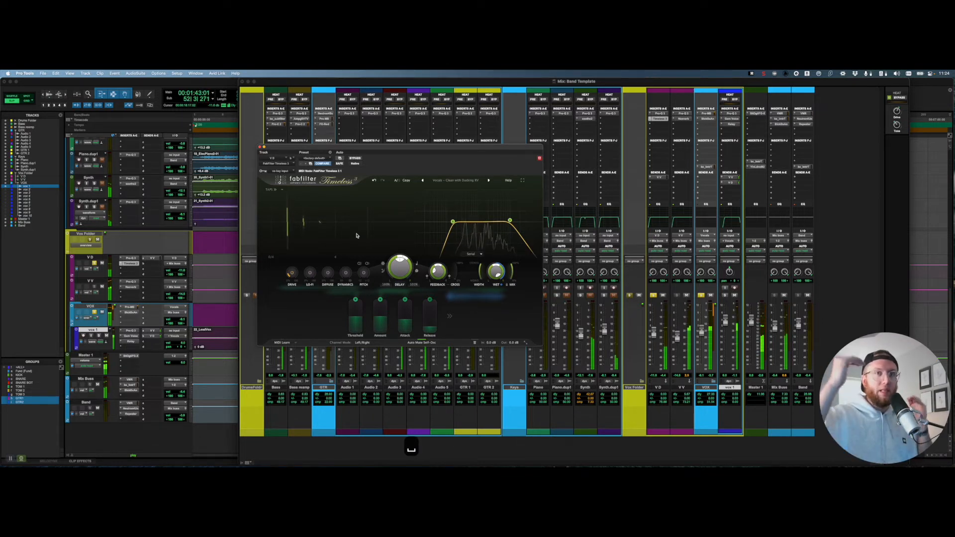
key(space)
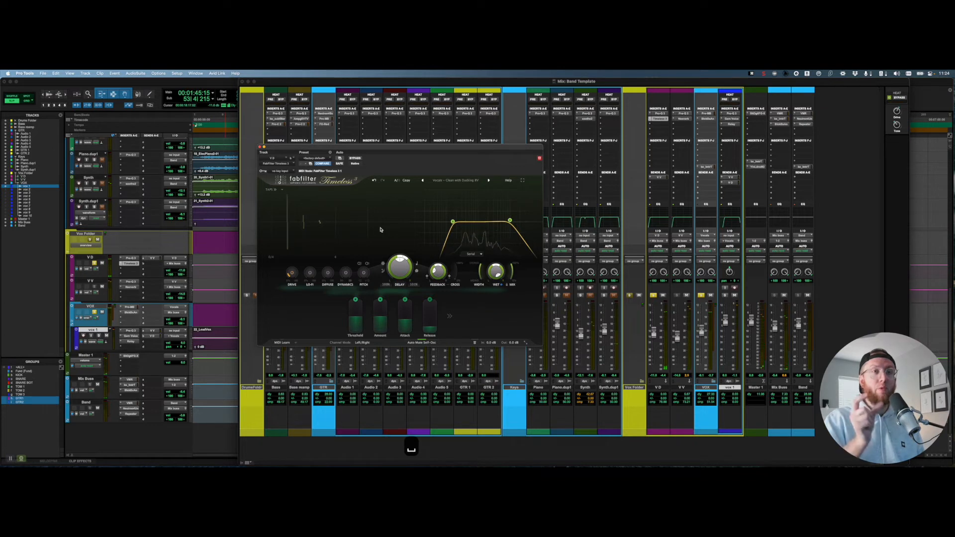
key(space)
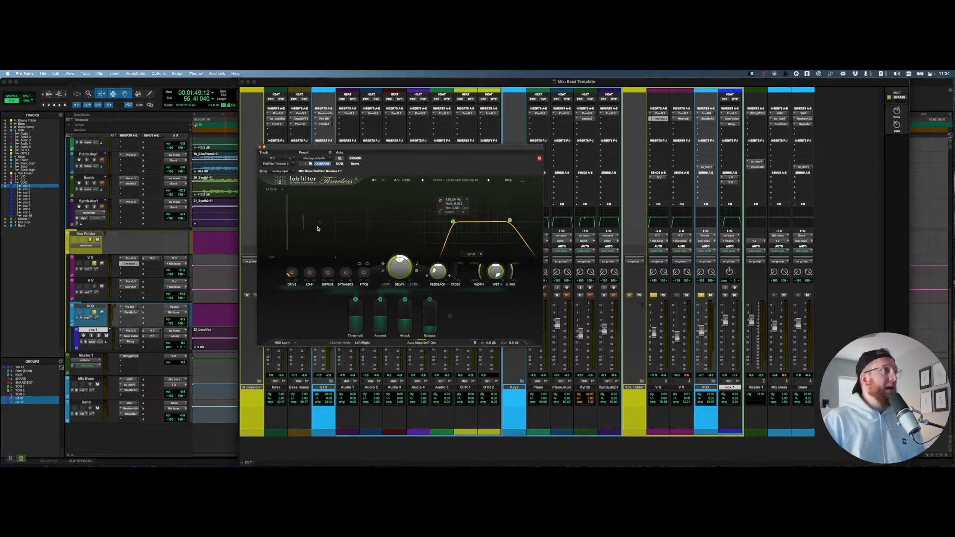
click(259, 148)
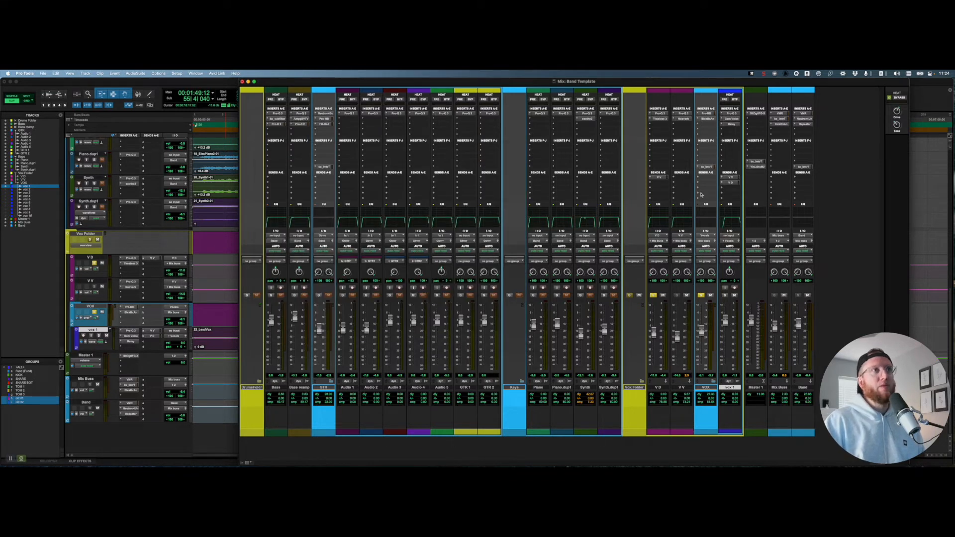
- Inspect the level of the V D track's send to V V and resume playback
click(660, 177)
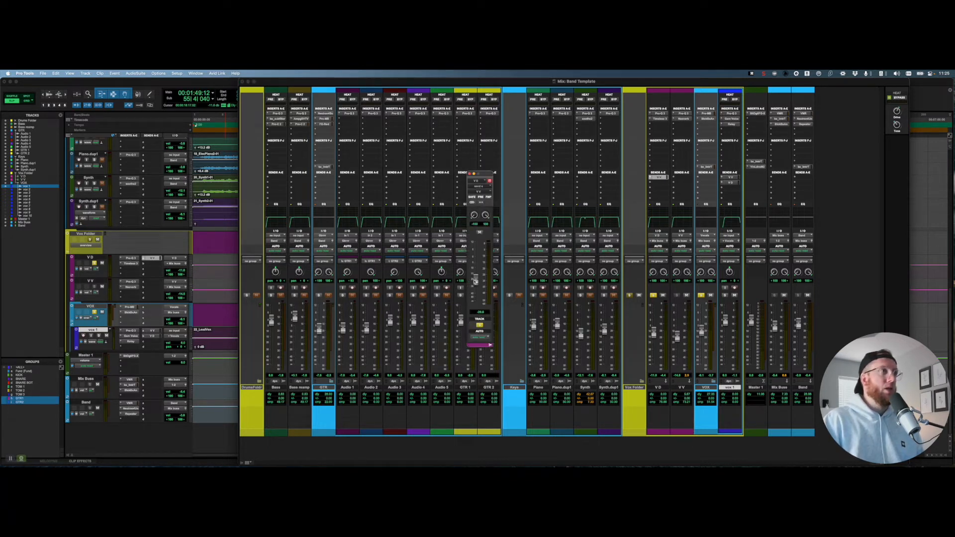
click(469, 174)
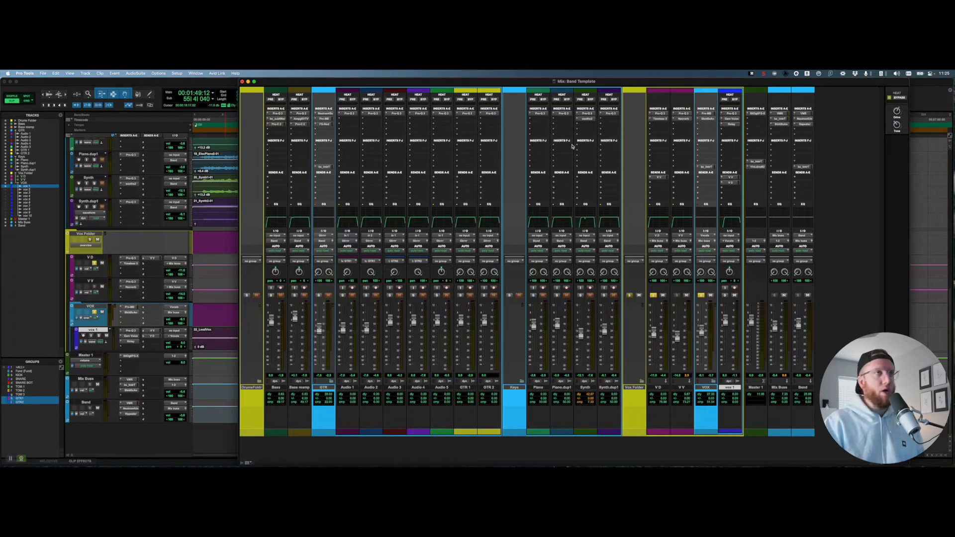
key(space)
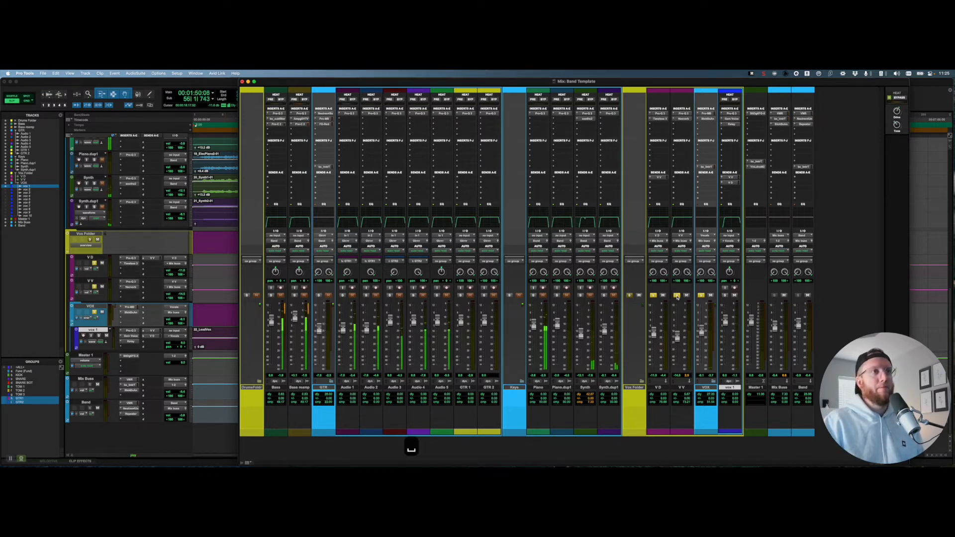
- Select the loud lead vocal passage starting at 00:01:18:12 on vox 1, play it and watch the meters in the mixer
key(super+equal)
key(space)
drag(327, 334, 382, 343)
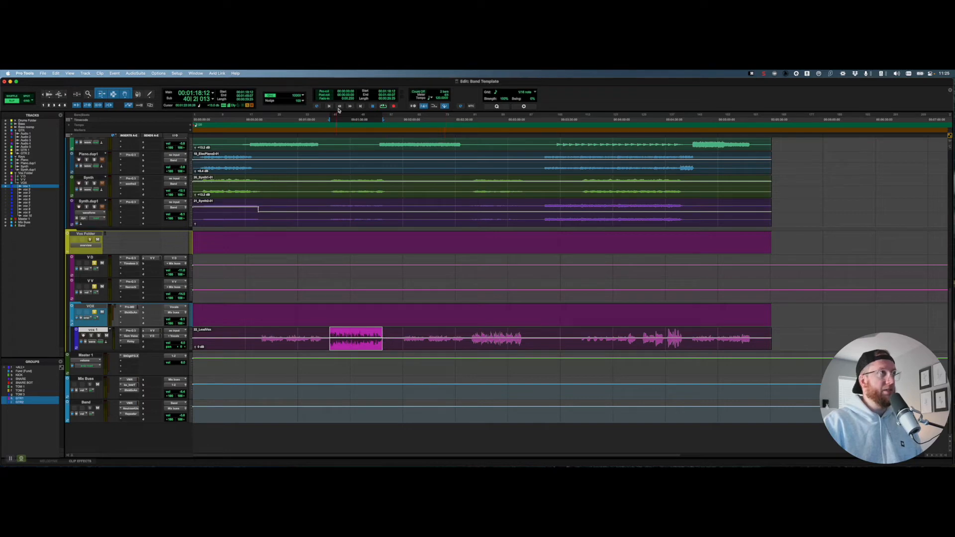
click(384, 106)
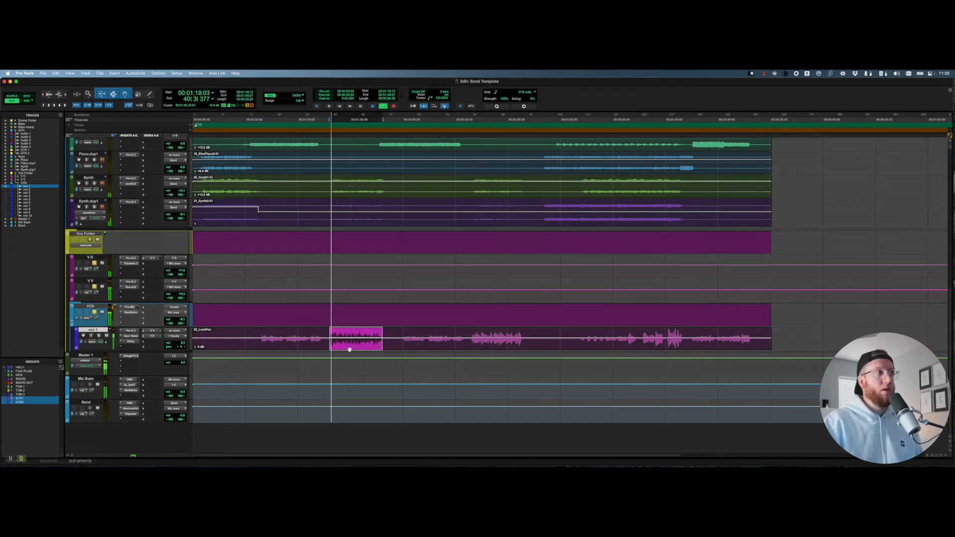
key(super+equal)
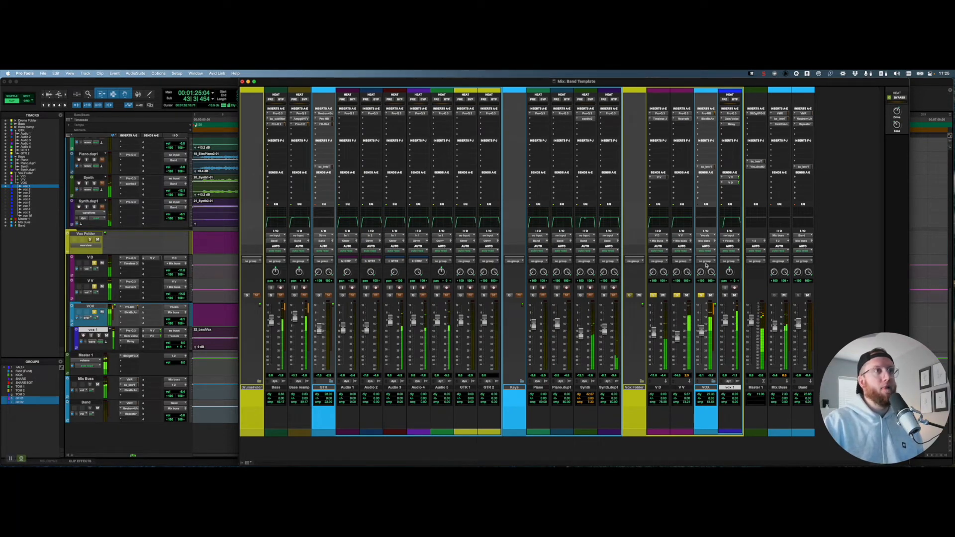
- Audition the delay with the V D track's send to V V made inactive, stop playback and make the send active again
right_click(650, 179)
click(669, 190)
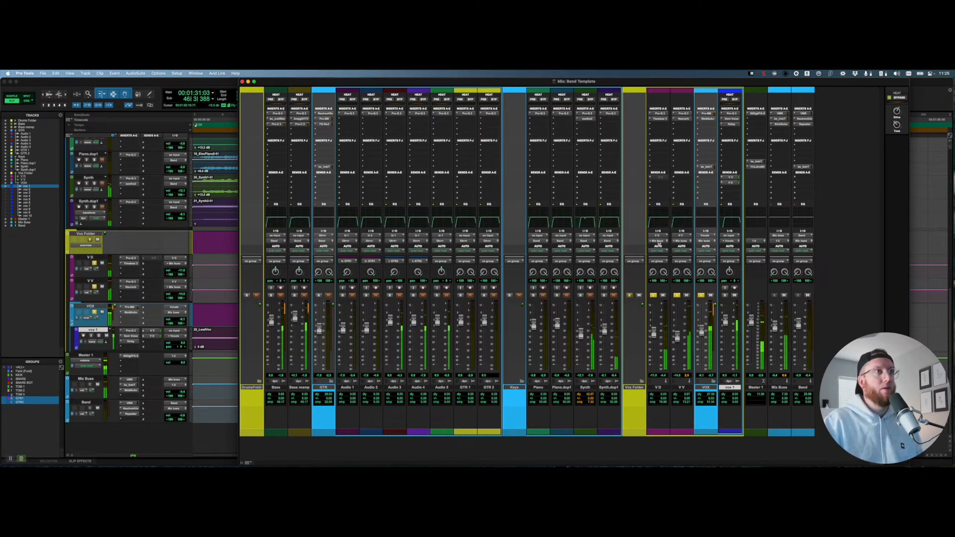
key(space)
right_click(663, 179)
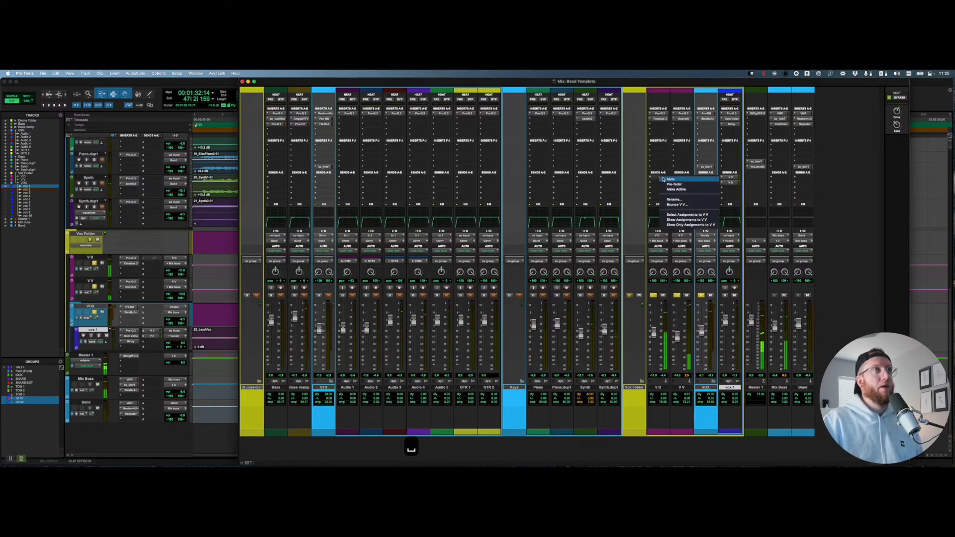
click(681, 190)
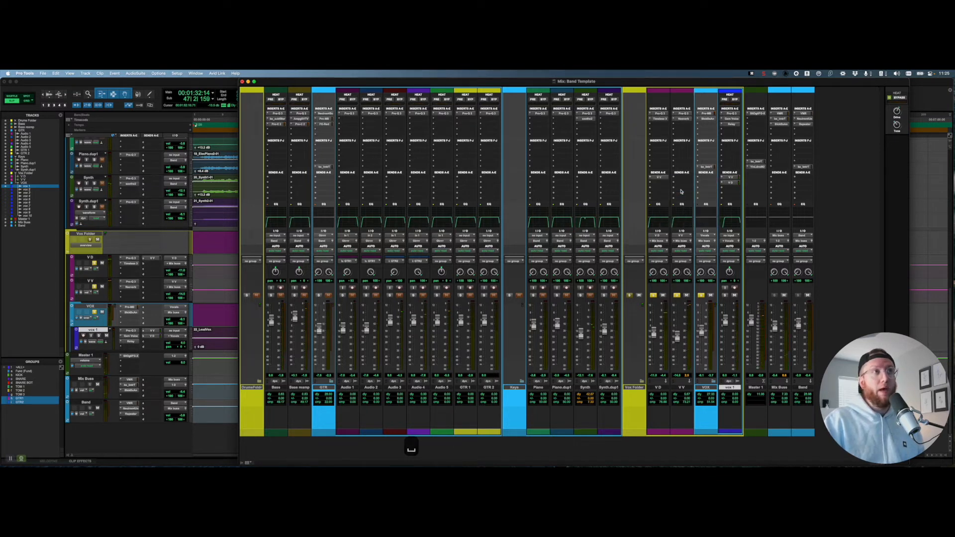
right_click(662, 180)
click(637, 195)
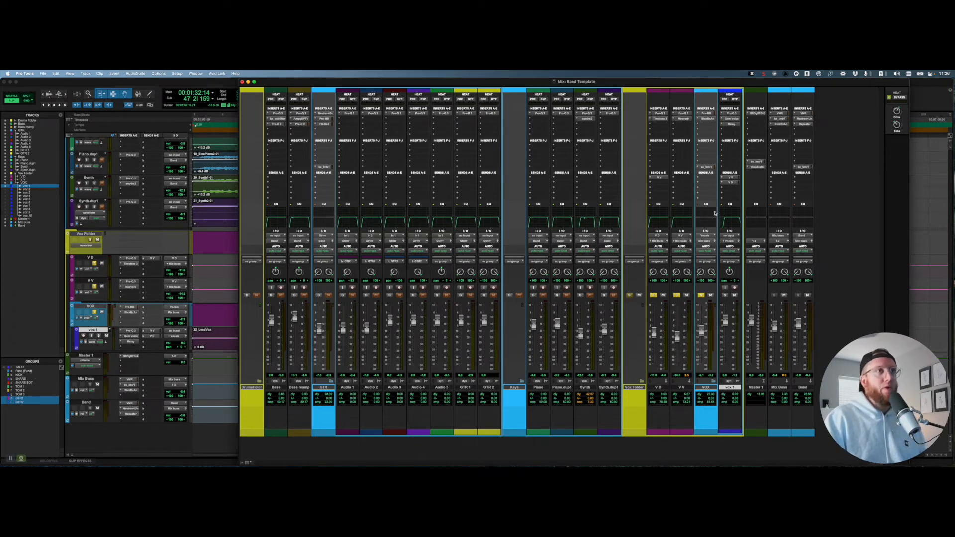
- Clear the solos on V D, V V, VOX and the Vox Folder, play the full mix briefly and save the session
click(652, 296)
click(677, 295)
click(701, 296)
click(629, 295)
key(space)
click(629, 295)
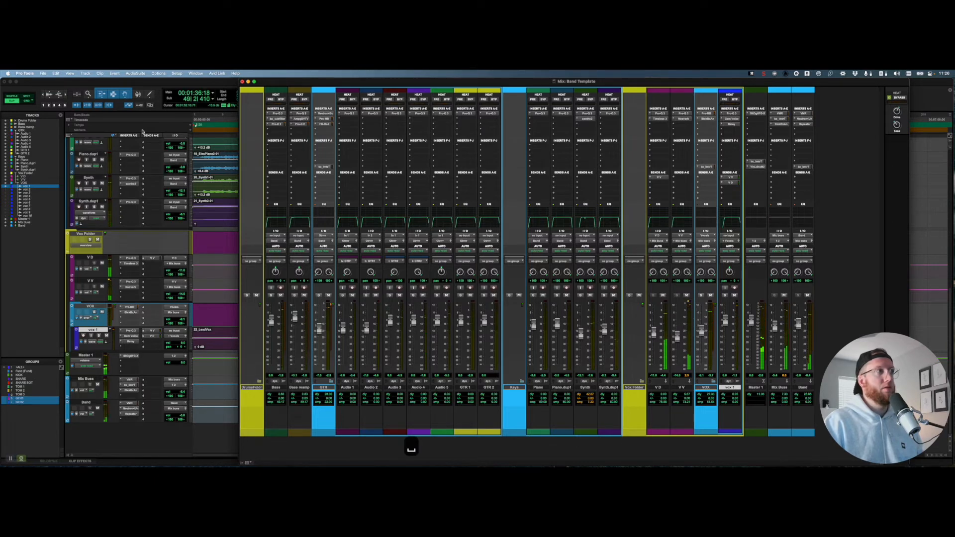
key(super+s)
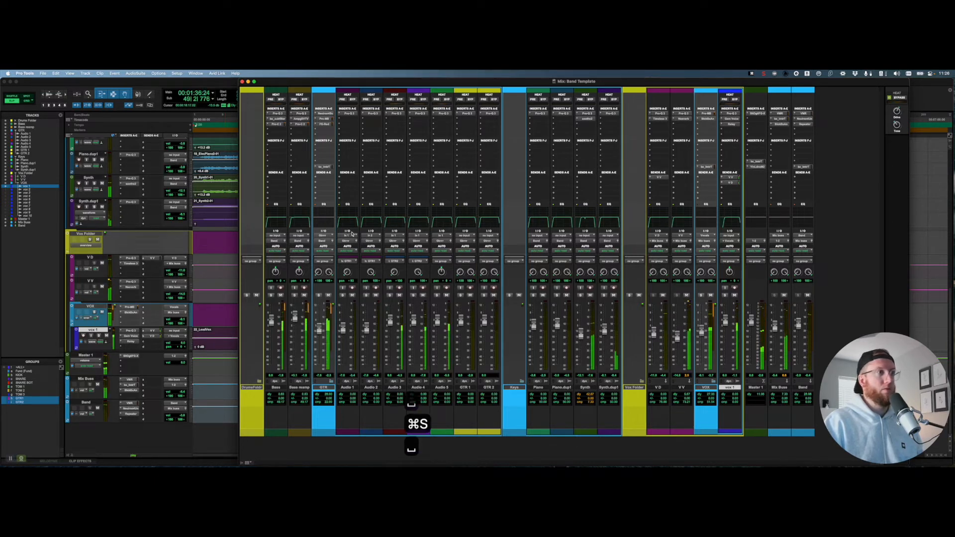
key(space)
- Zoom the timeline out and play the full mix from 00:01:20:14, at the louder vocal passage
key(super+equal)
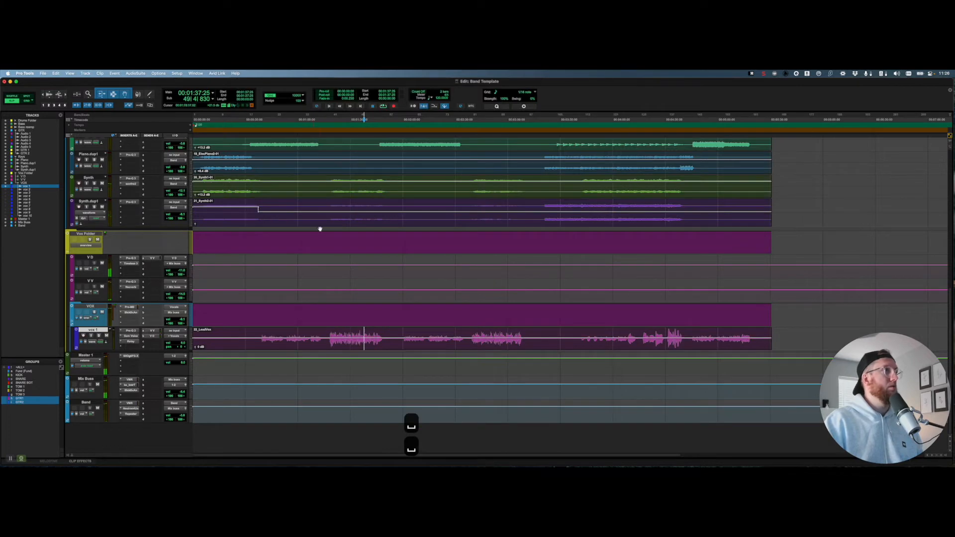
key(r)
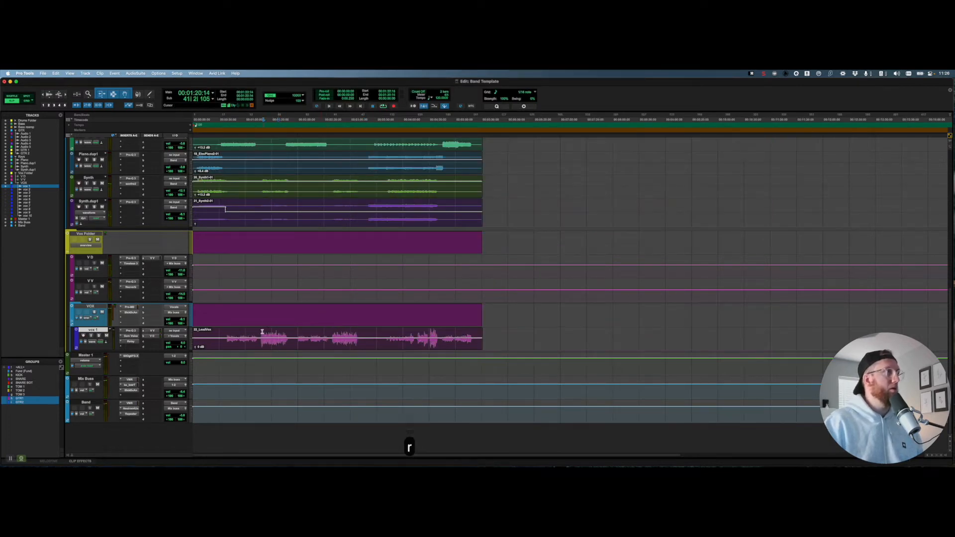
click(263, 322)
key(space)
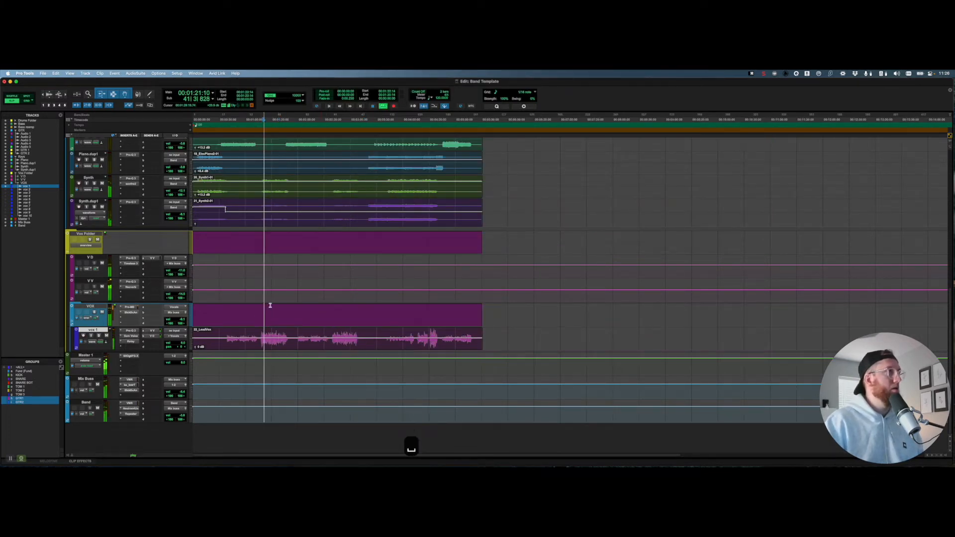
- Play the mix from the bass entry at 00:00:32:27 and watch the channel meters in the mixer
scroll(266, 308, up, 10)
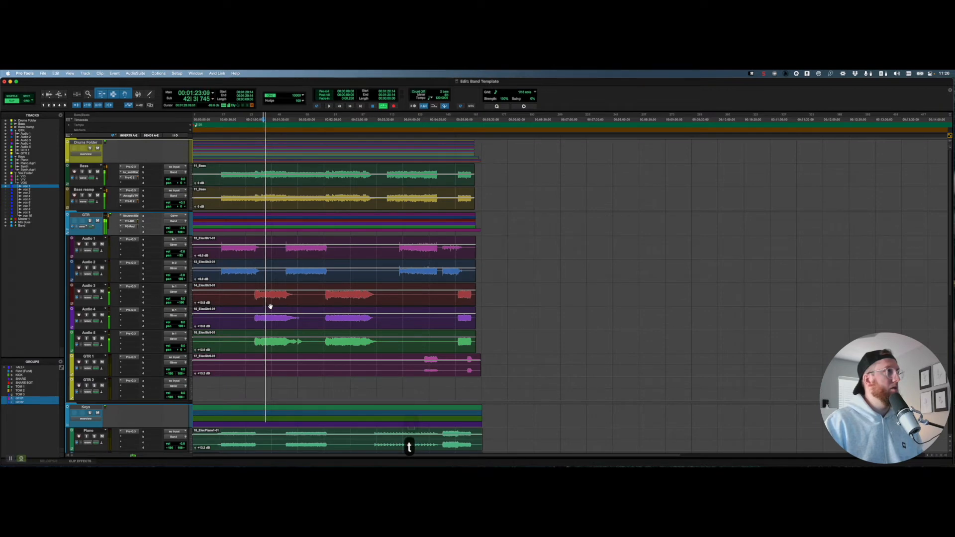
key(t)
key(t)
click(309, 170)
key(space)
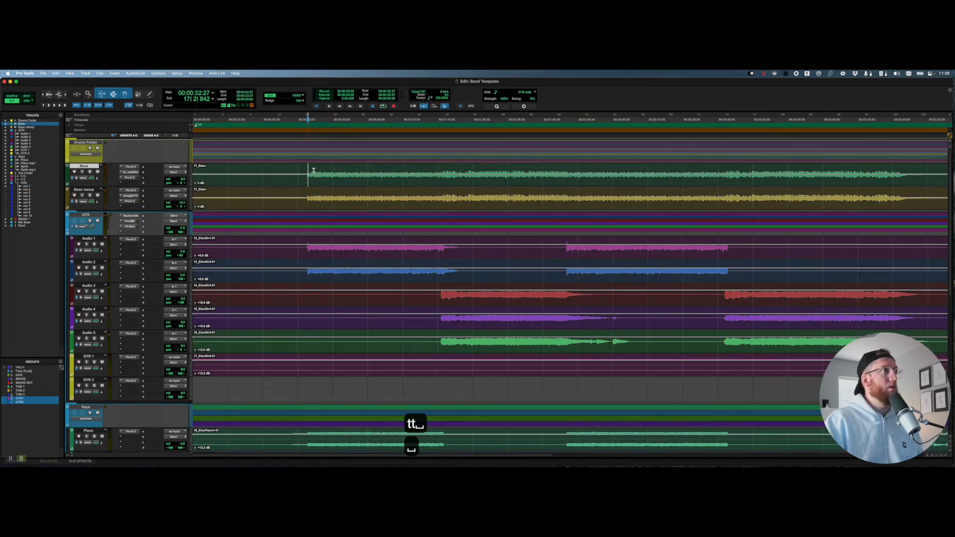
key(super+equal)
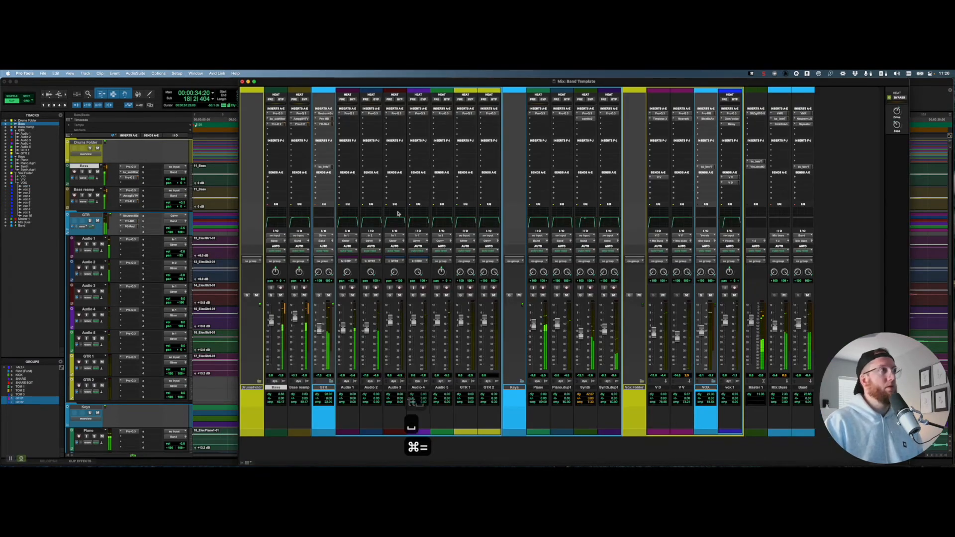
key(space)
- Expand the Drums Folder in the mixer, review all the channels during playback and save the session
click(259, 382)
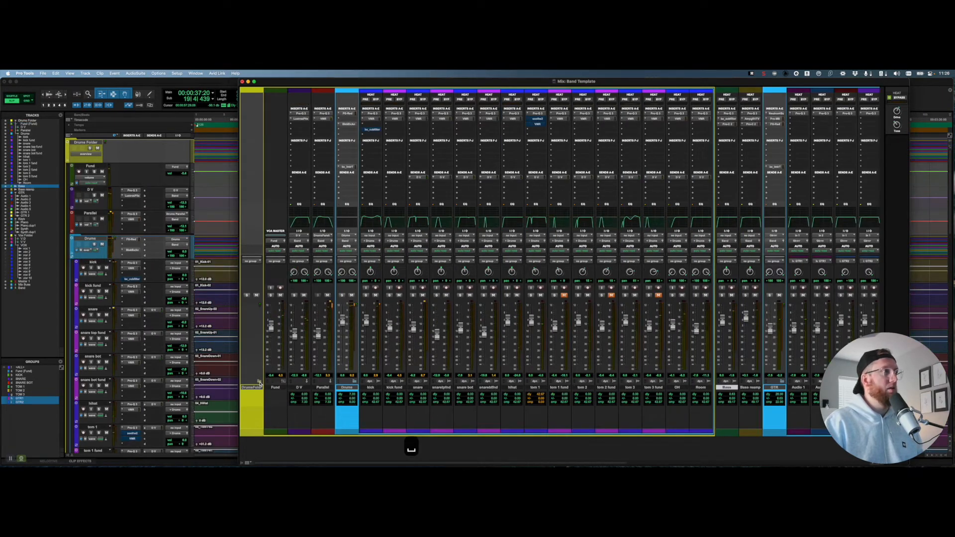
key(space)
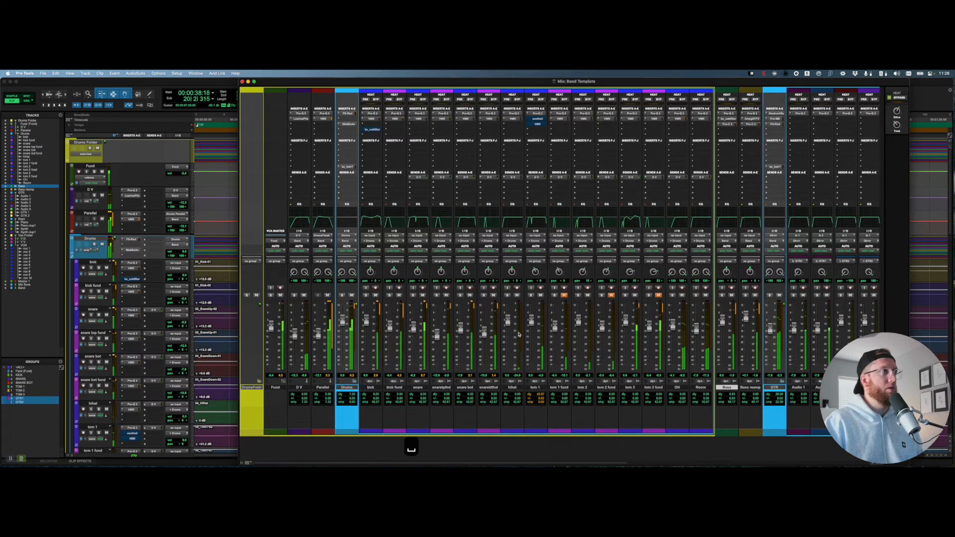
scroll(519, 334, right, 5)
scroll(518, 335, right, 10)
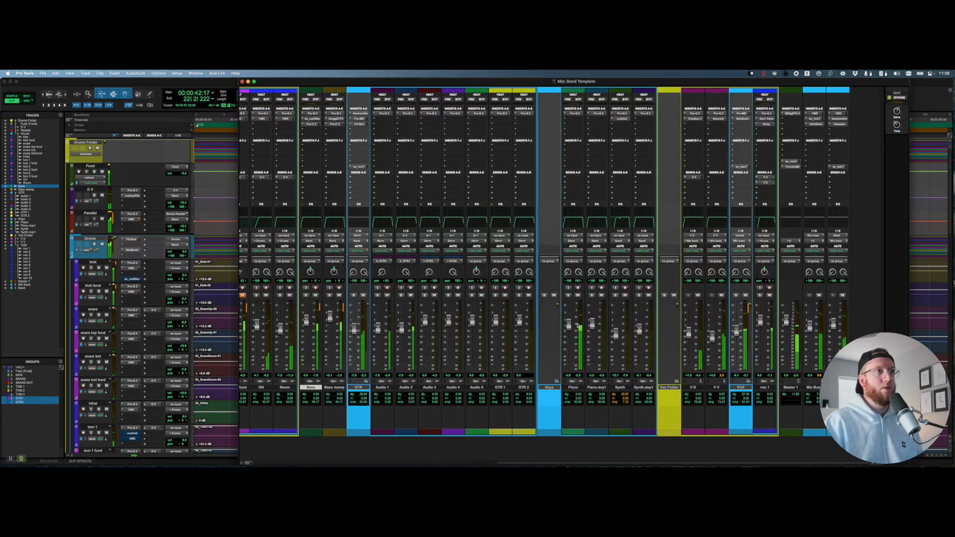
scroll(459, 328, left, 15)
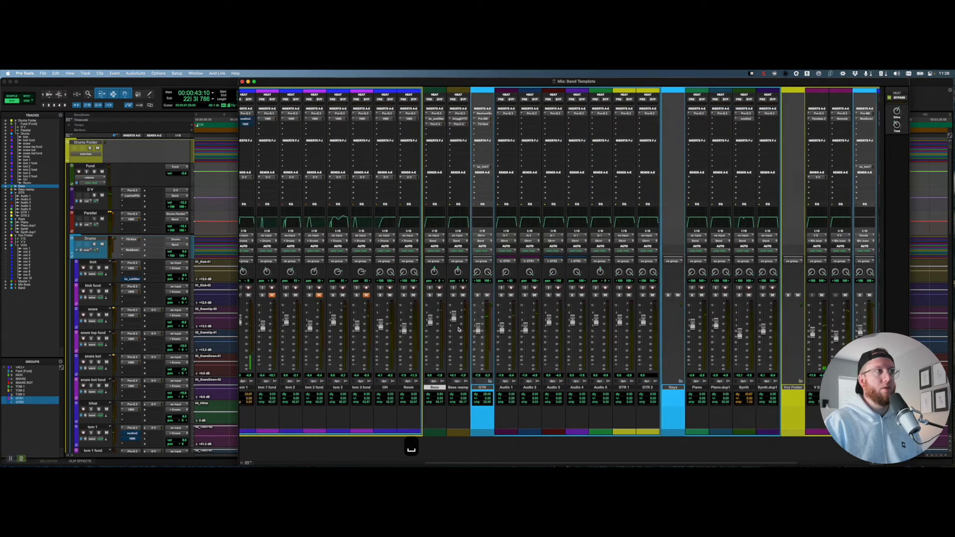
key(super+s)
key(space)
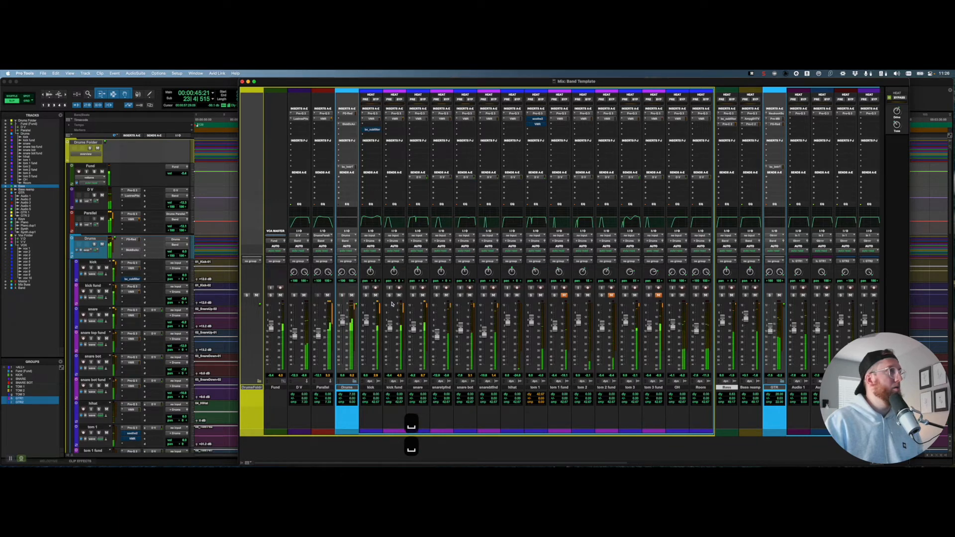
- Look through the tracks in the Edit window and place the cursor at the Audio 3 and Audio 4 guitar entry, 00:01:10:17
scroll(383, 308, right, 15)
key(super+equal)
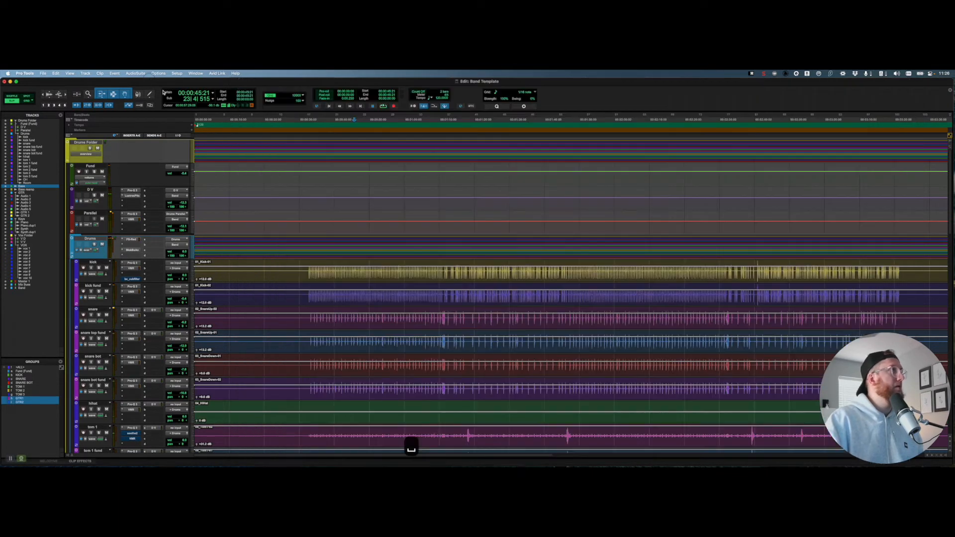
scroll(332, 278, down, 3)
scroll(332, 279, down, 5)
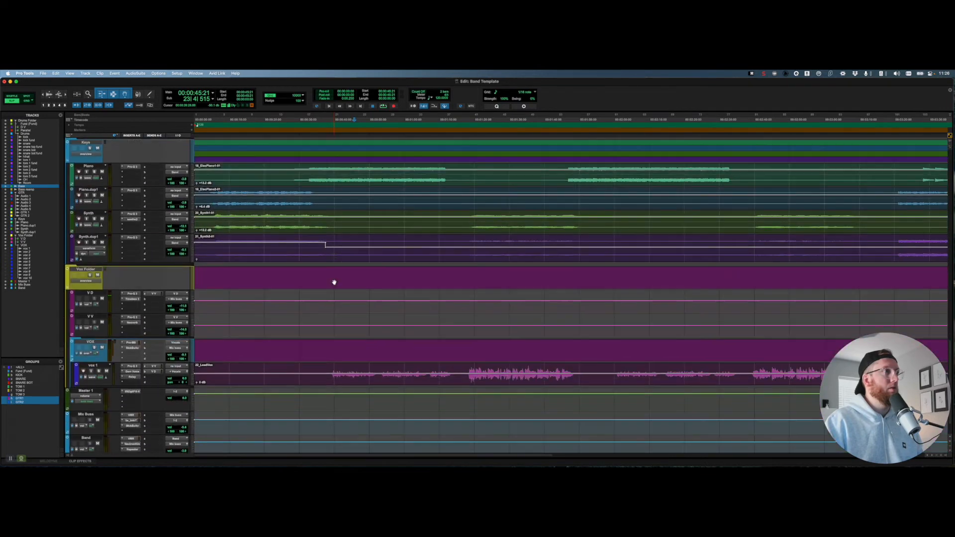
scroll(447, 298, up, 1)
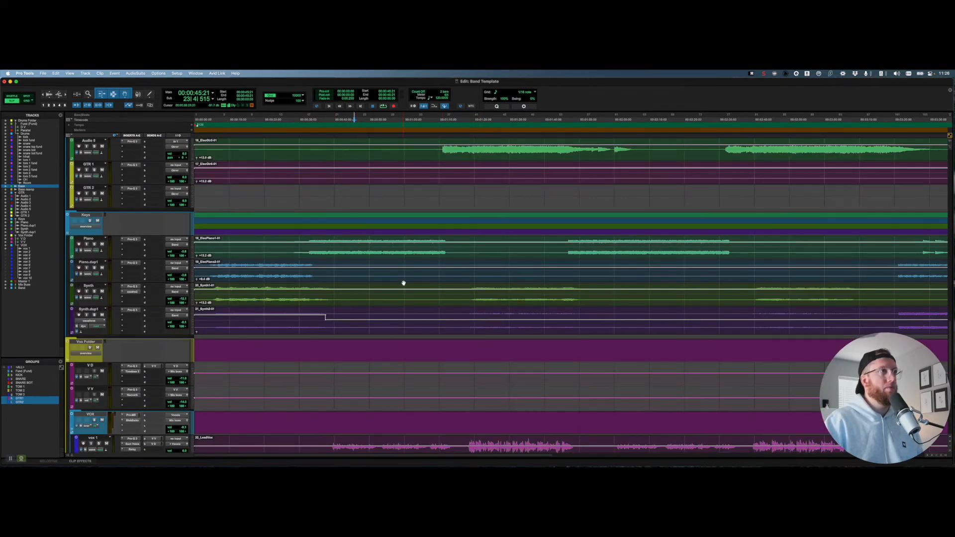
scroll(403, 279, up, 5)
click(443, 334)
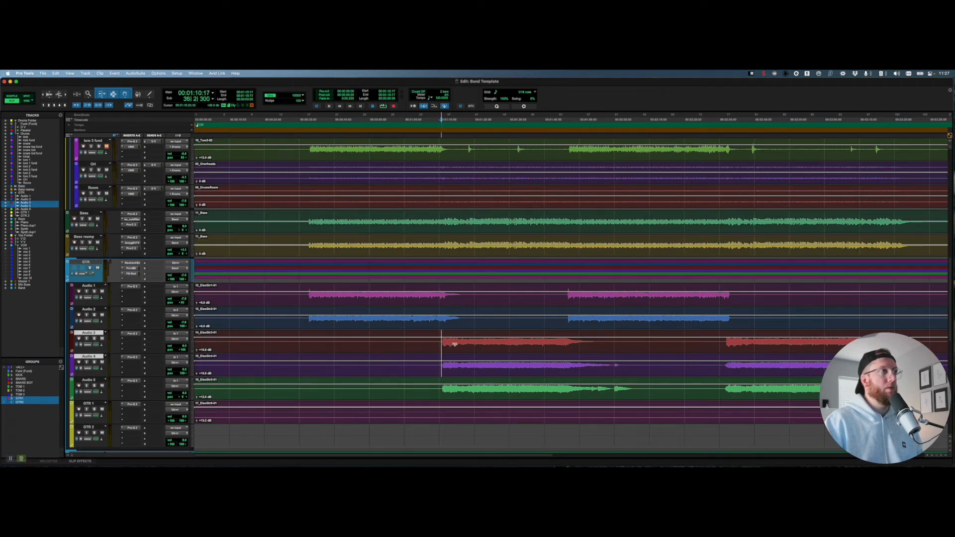
- Zoom the timeline out around the vocal tracks until the whole song fits and play it briefly from the guitar entry
scroll(455, 343, down, 5)
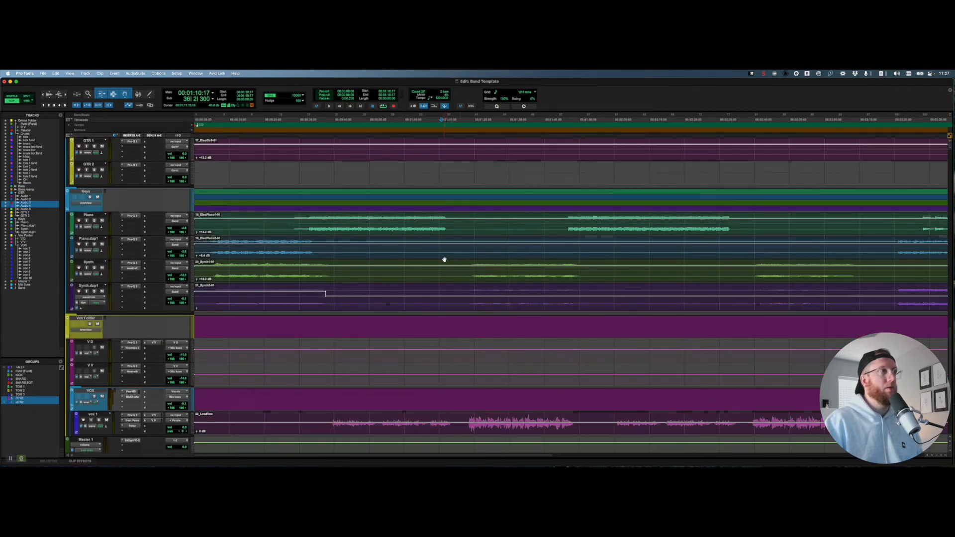
scroll(423, 269, down, 3)
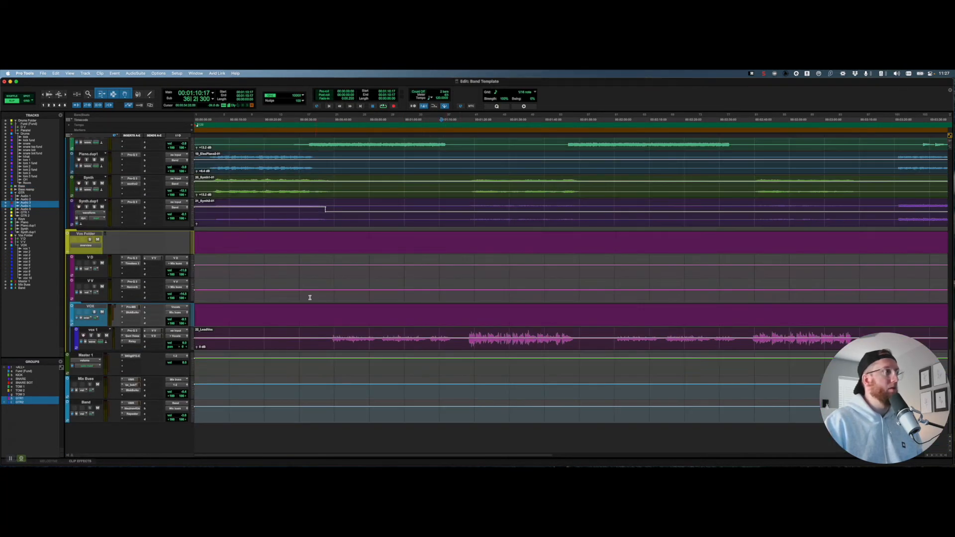
key(t)
key(t)
key(t)
key(t)
key(r)
key(r)
key(r)
key(r)
key(r)
key(r)
key(space)
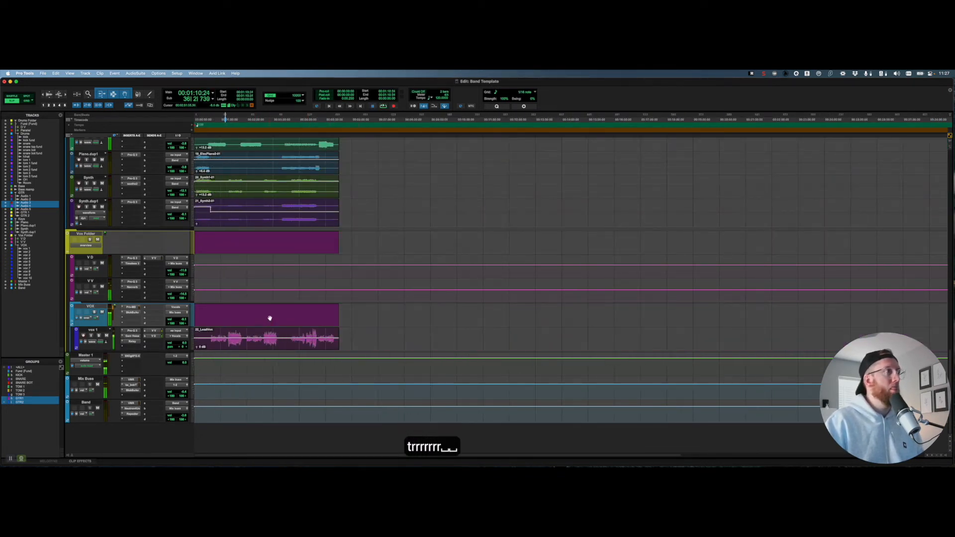
key(space)
key(space)
key(space)
- Play the full mix from 00:02:47:02 and examine the drum, bass and guitar meters in the mixer
click(267, 310)
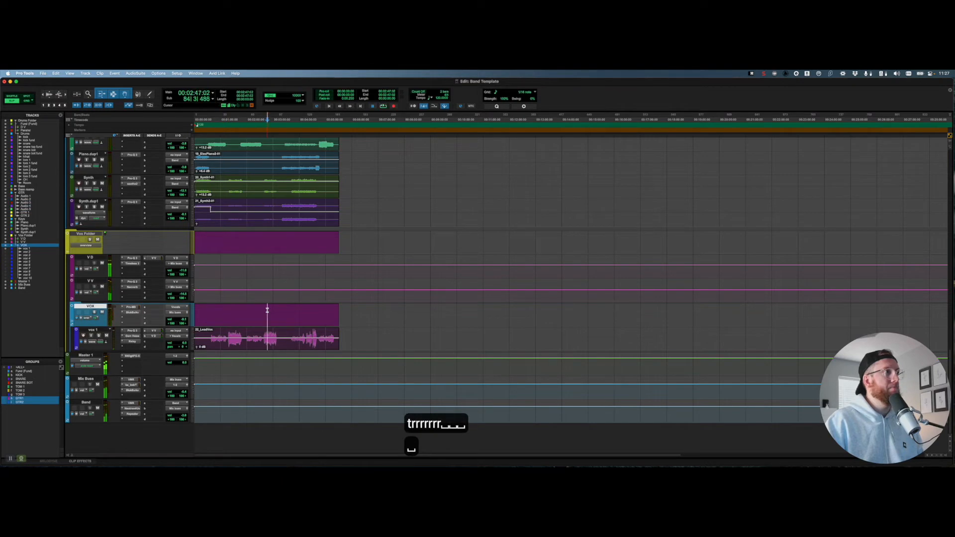
key(space)
key(super+equal)
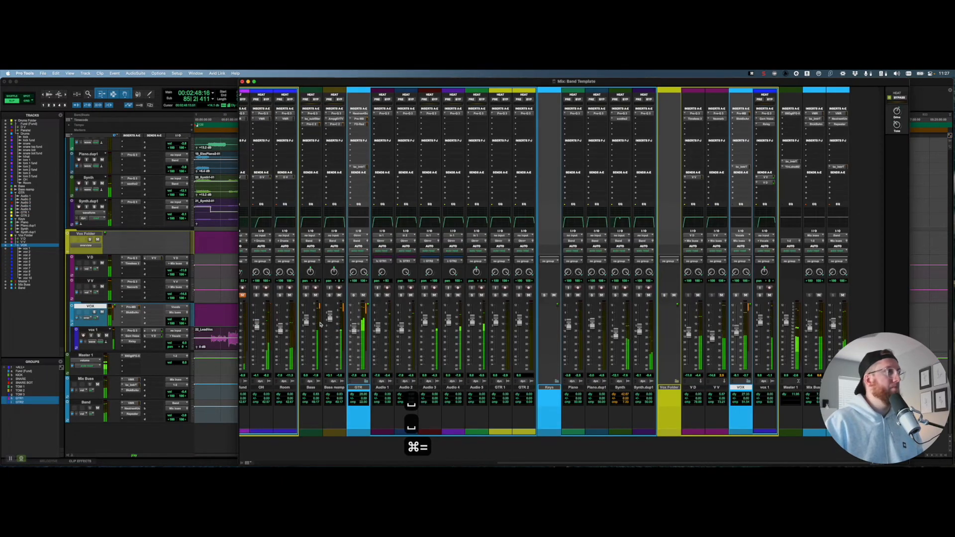
scroll(321, 324, left, 10)
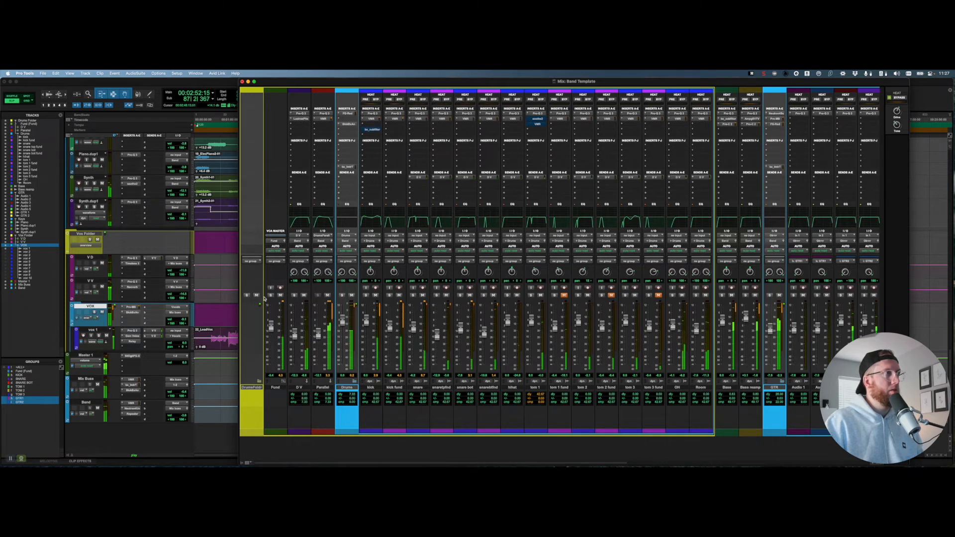
key(space)
- Play the mix and compare it with the Bass, Bass reamp and GTR channels muted, leaving Bass muted
scroll(613, 318, right, 10)
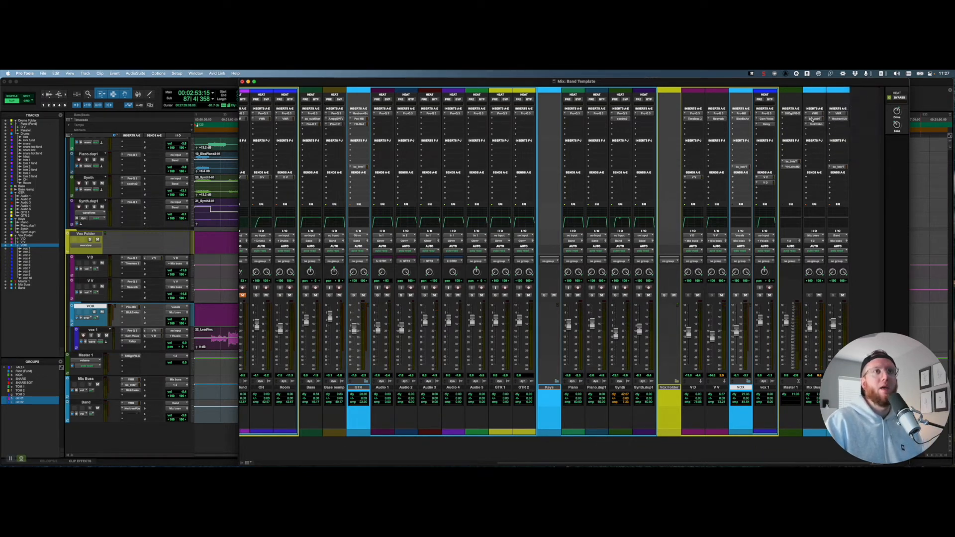
key(space)
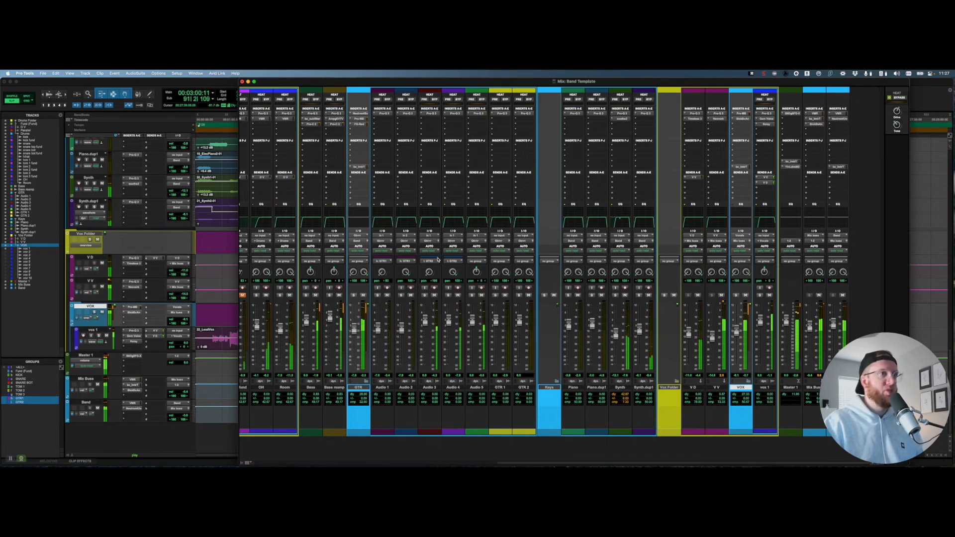
click(364, 295)
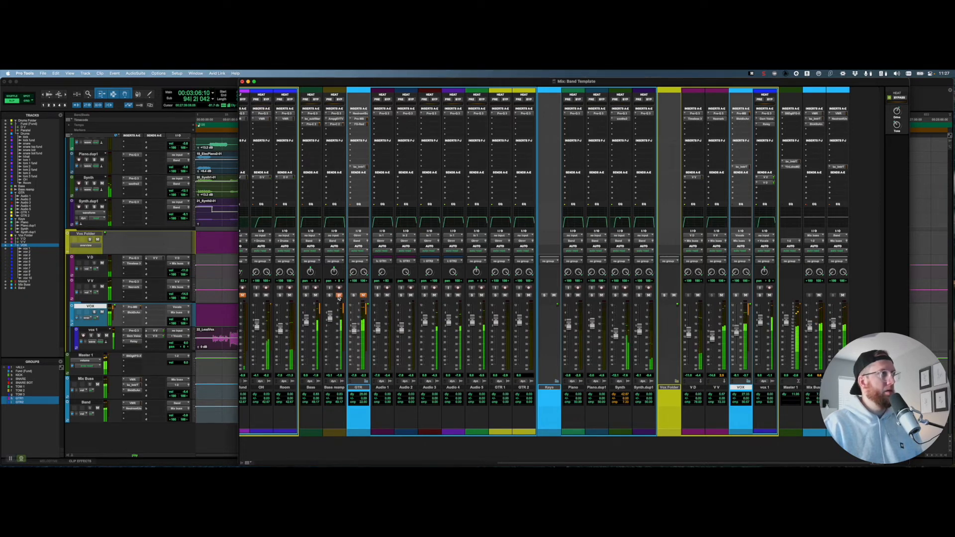
click(315, 295)
click(339, 296)
click(363, 295)
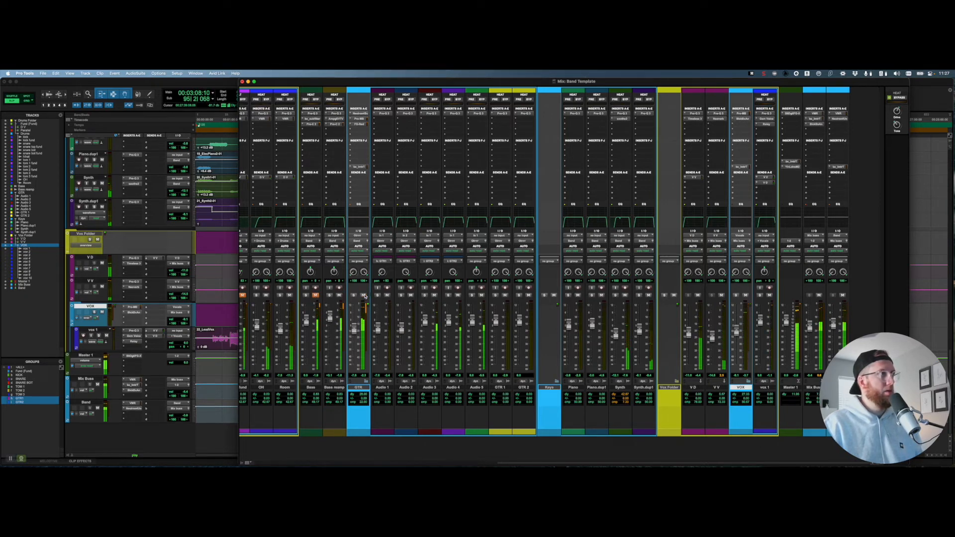
- Mute the Drums Folder briefly during playback to compare the mix, unmute it and stop playback
scroll(363, 280, left, 15)
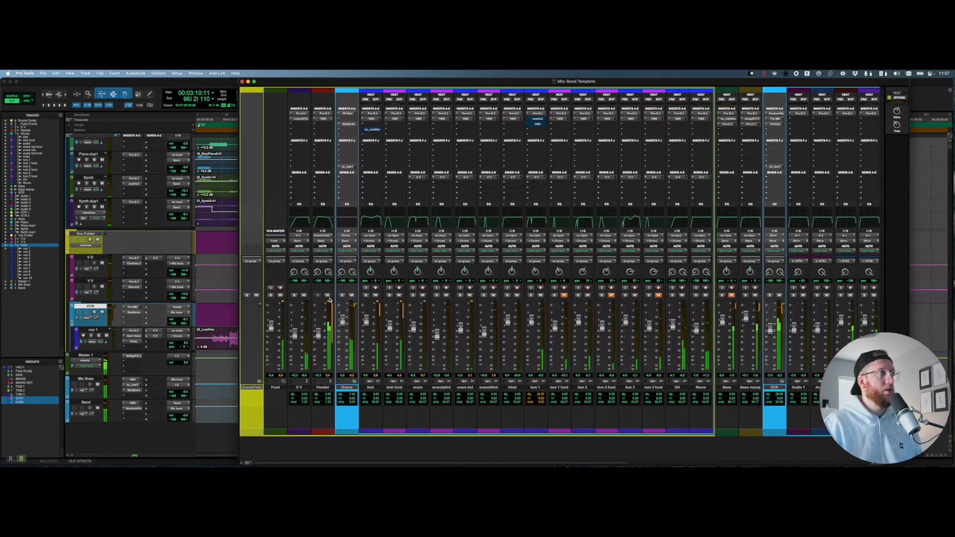
click(256, 296)
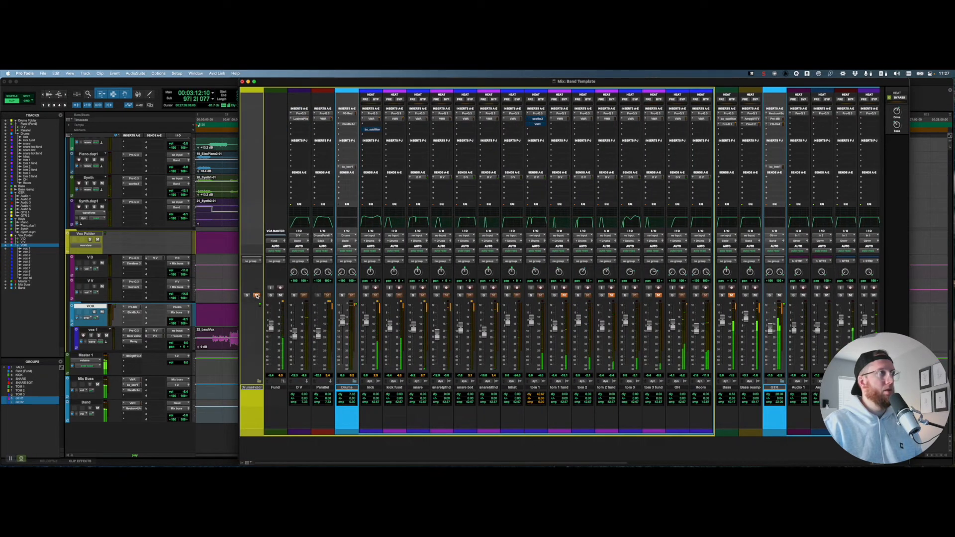
scroll(443, 281, right, 15)
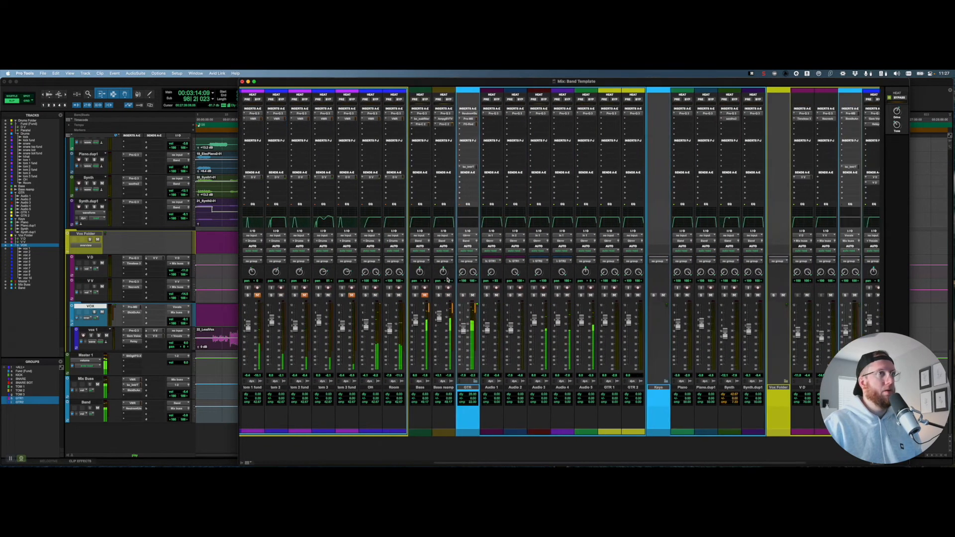
key(space)
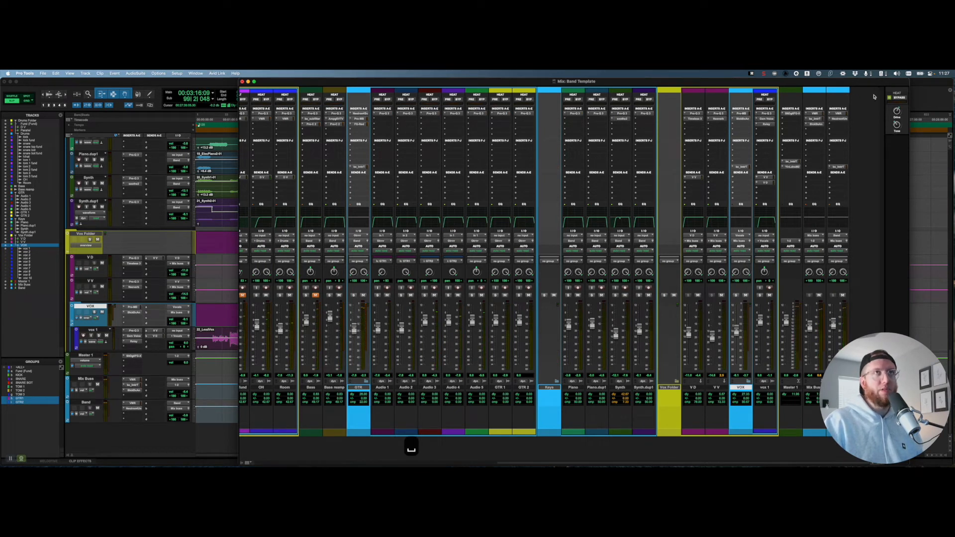
- Play short passages of the mix while examining the HEAT master bypass, Drive and Tone controls
key(space)
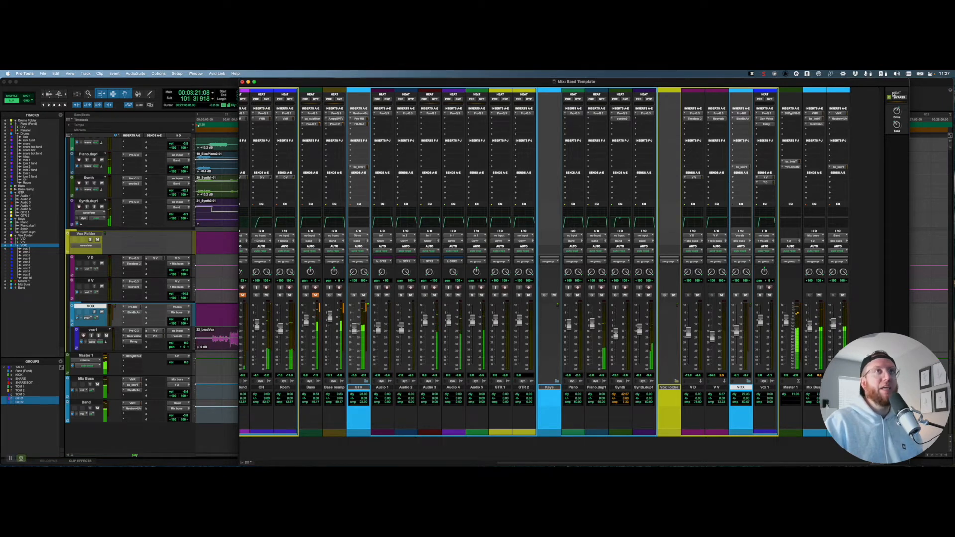
key(space)
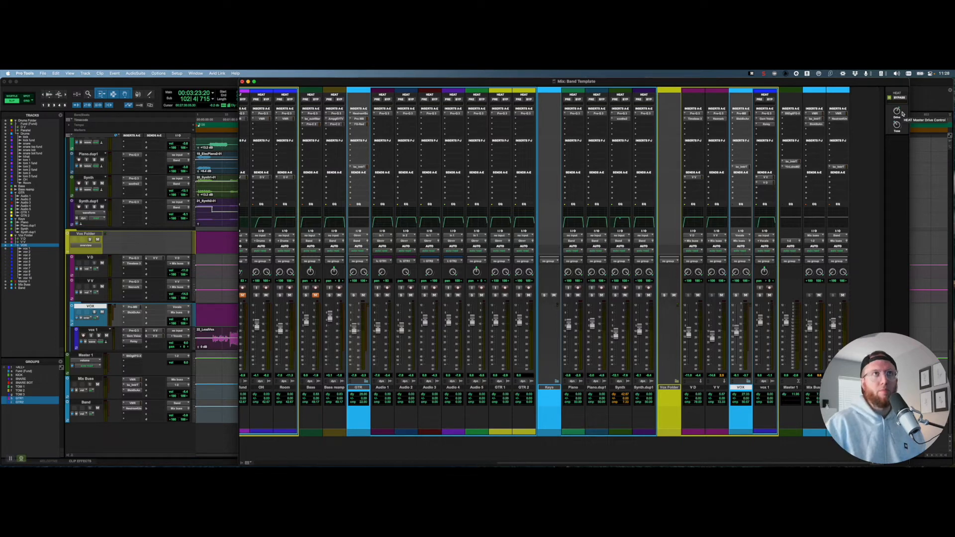
key(space)
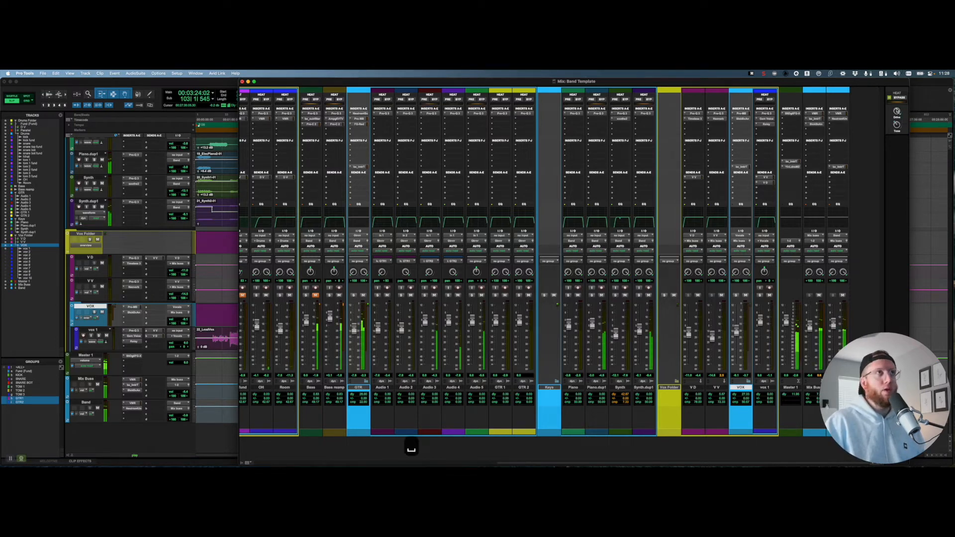
key(space)
- Start playback from an earlier vocal passage on the vox 1 track and listen to it in the mixer
key(super+equal)
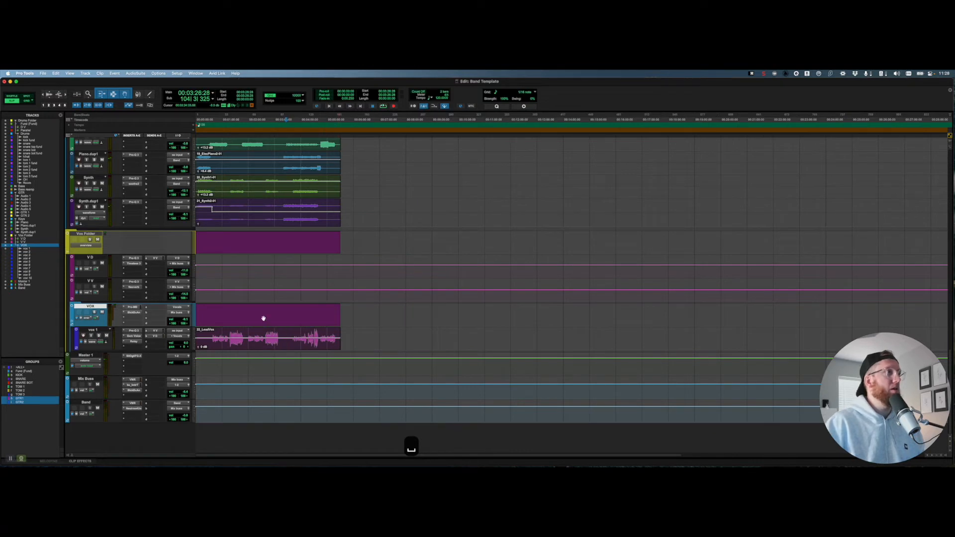
key(t)
key(t)
drag(328, 313, 388, 338)
click(383, 106)
key(super+equal)
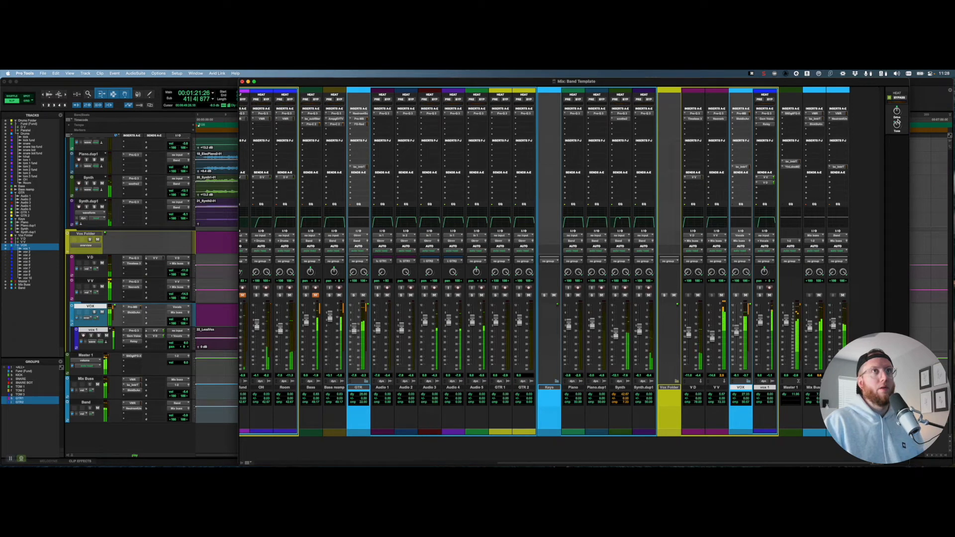
key(space)
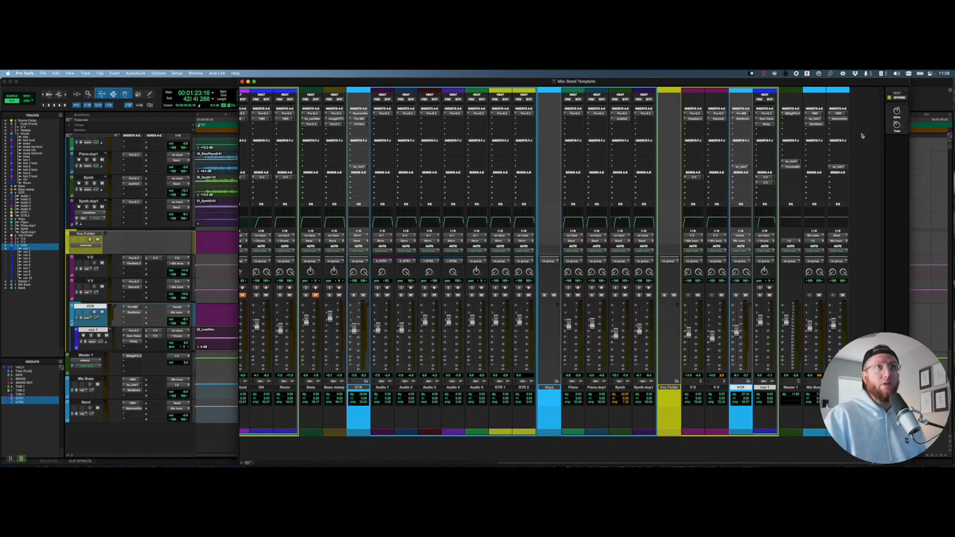
- Resume the mix and toggle the HEAT master bypass during playback to compare the sound
key(space)
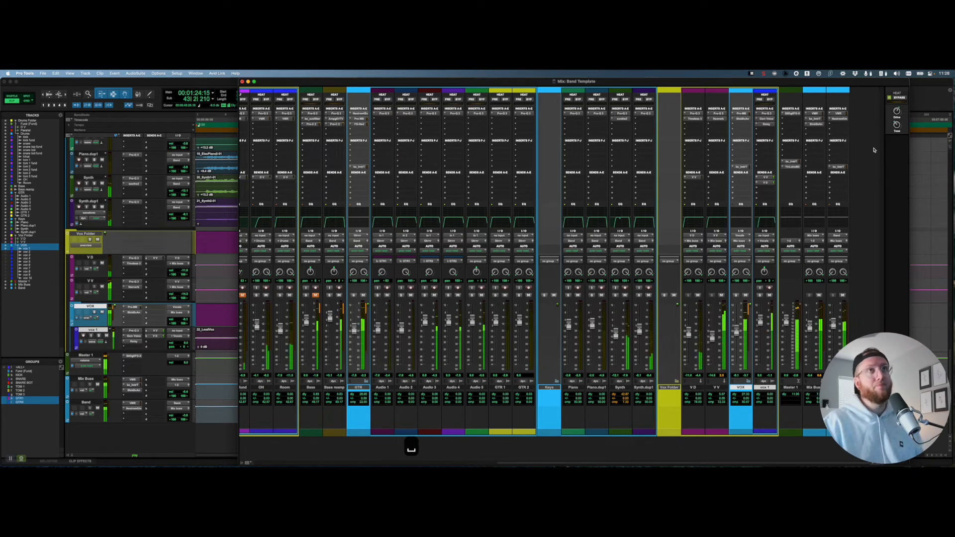
click(898, 98)
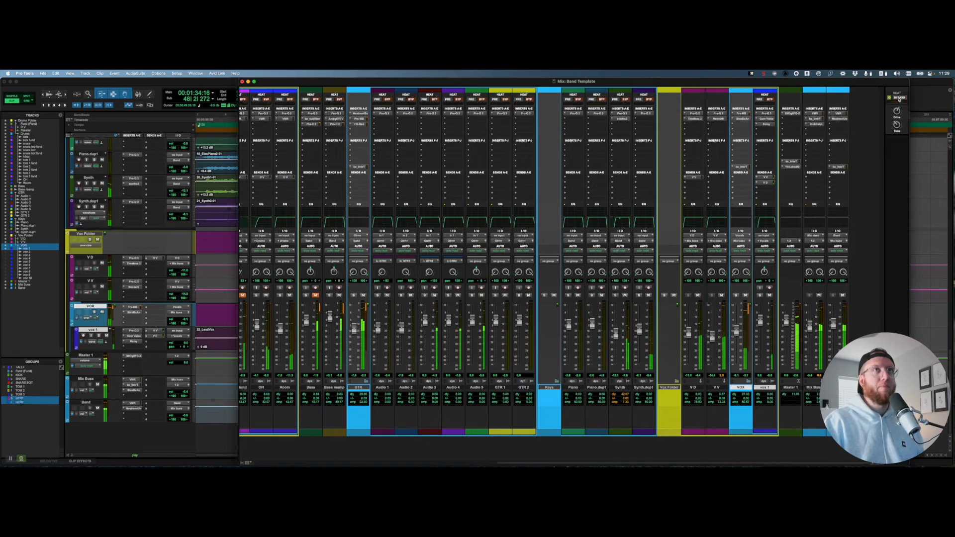
key(space)
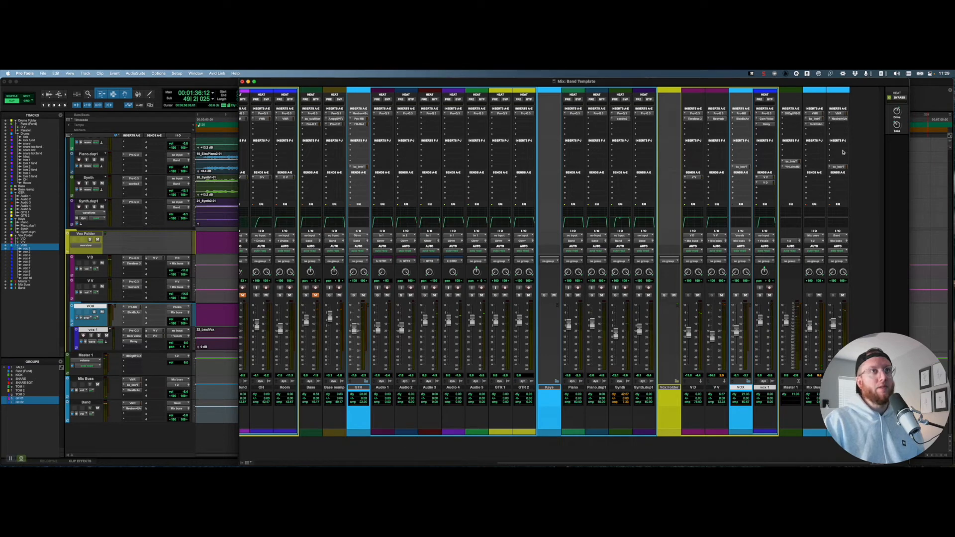
- Inspect the Virtual Mix Rack on the Band channel, close it and review the drum, bass and guitar channel outputs
click(839, 115)
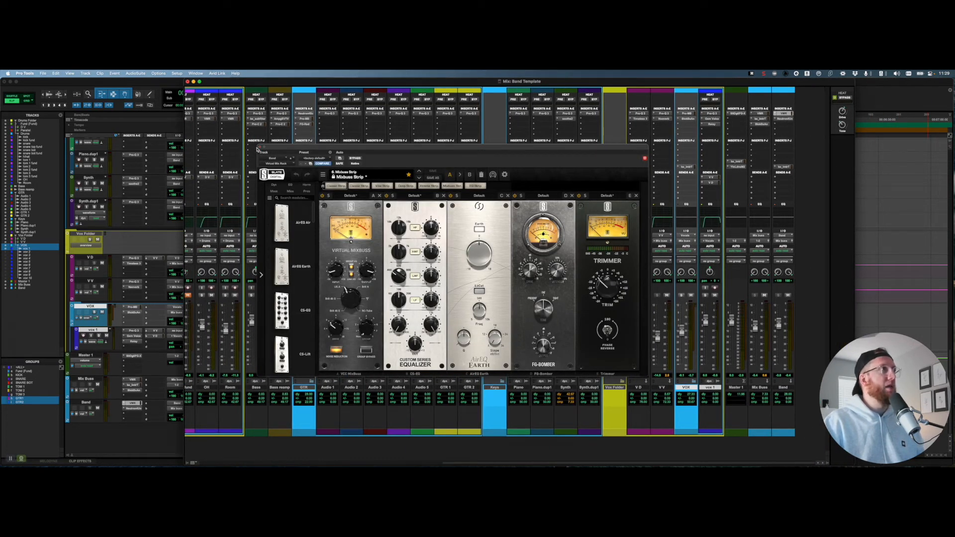
click(259, 148)
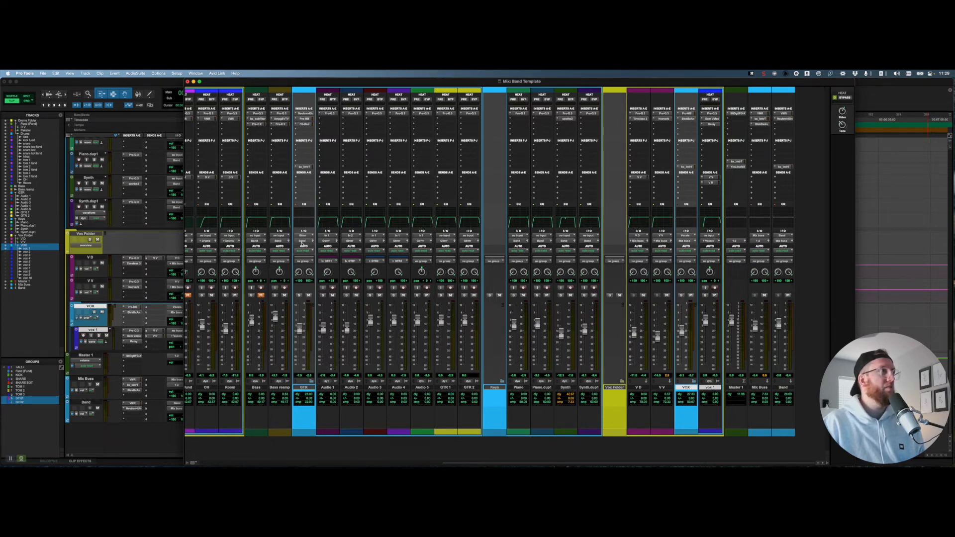
scroll(301, 244, left, 10)
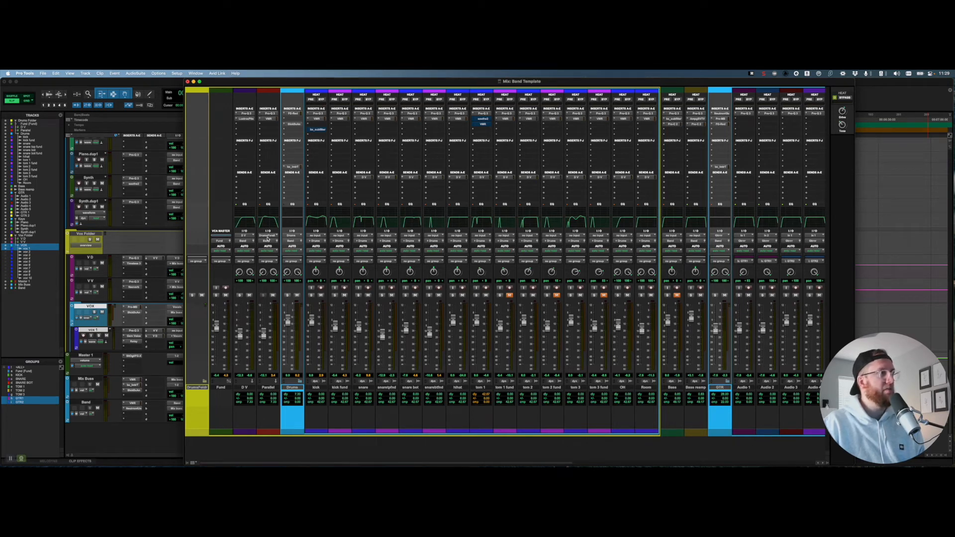
scroll(292, 241, right, 5)
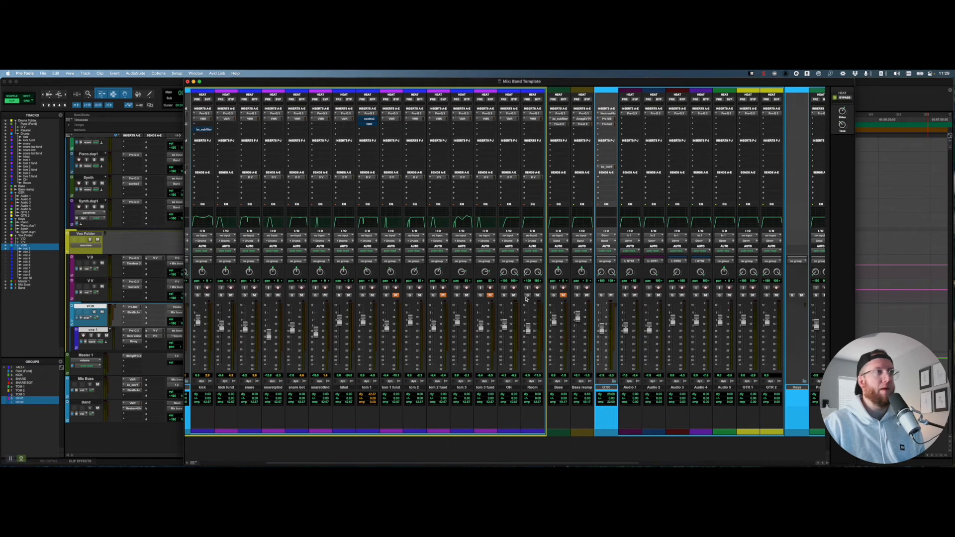
scroll(667, 272, right, 12)
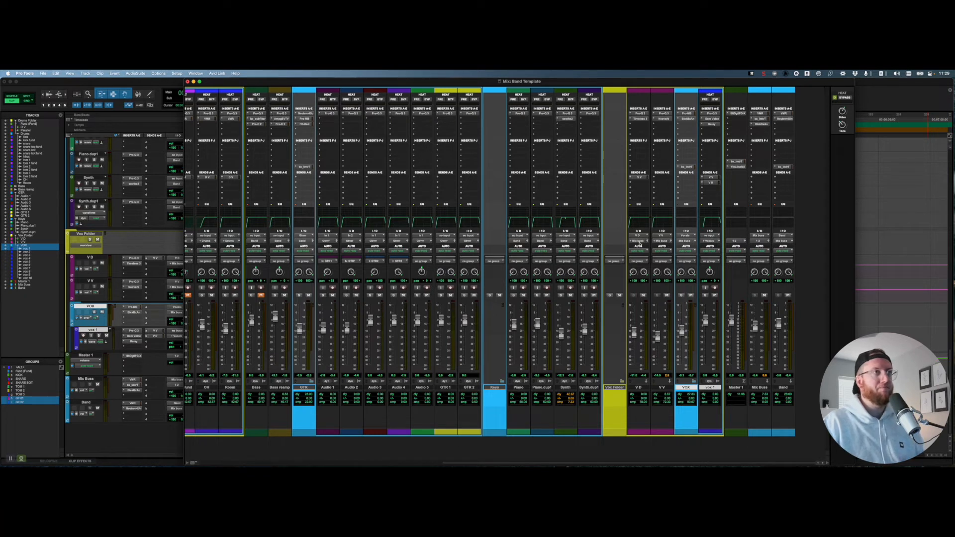
- Look at the output routing options of the V D channel
click(636, 243)
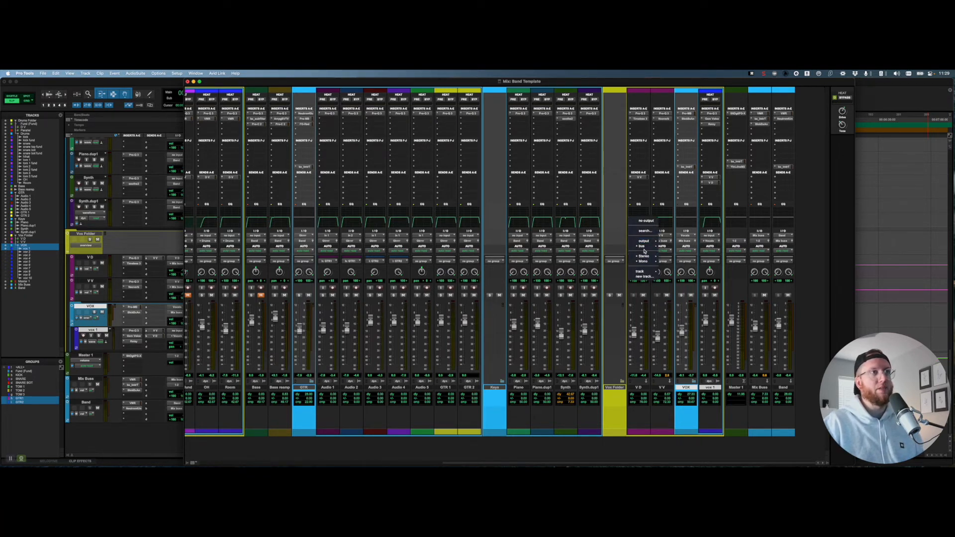
mouse_move(645, 248)
click(810, 237)
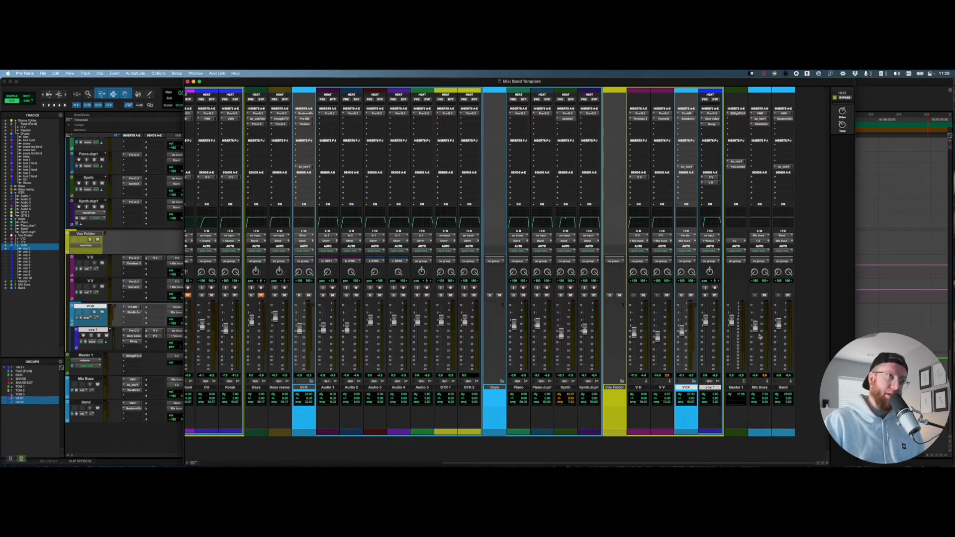
- Adjust the Band channel's volume slightly and audition the full mix
mouse_move(778, 322)
mouse_down()
mouse_move(776, 361)
mouse_move(778, 324)
mouse_up()
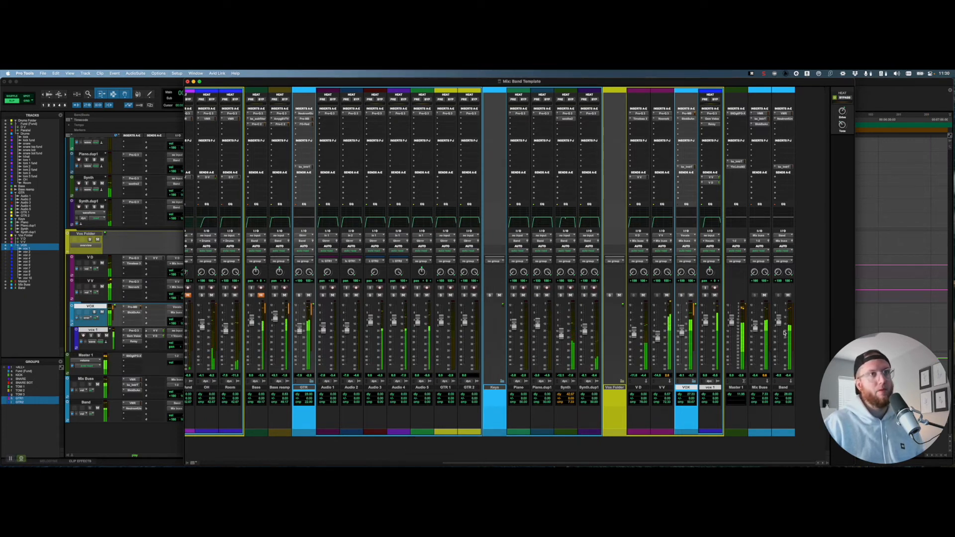
key(space)
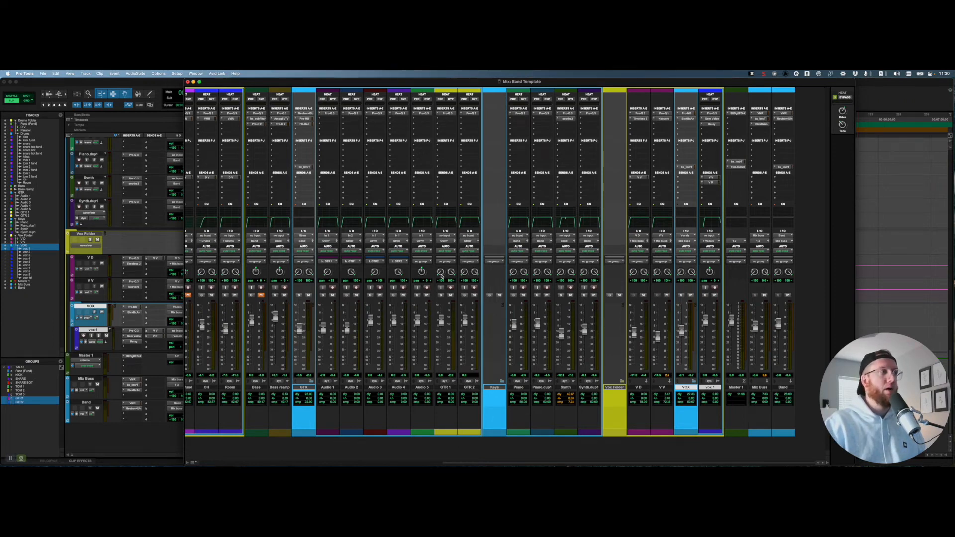
- Review all the mixer channels from the Drums Folder through to the Mix Buss and Band channels
scroll(494, 268, left, 10)
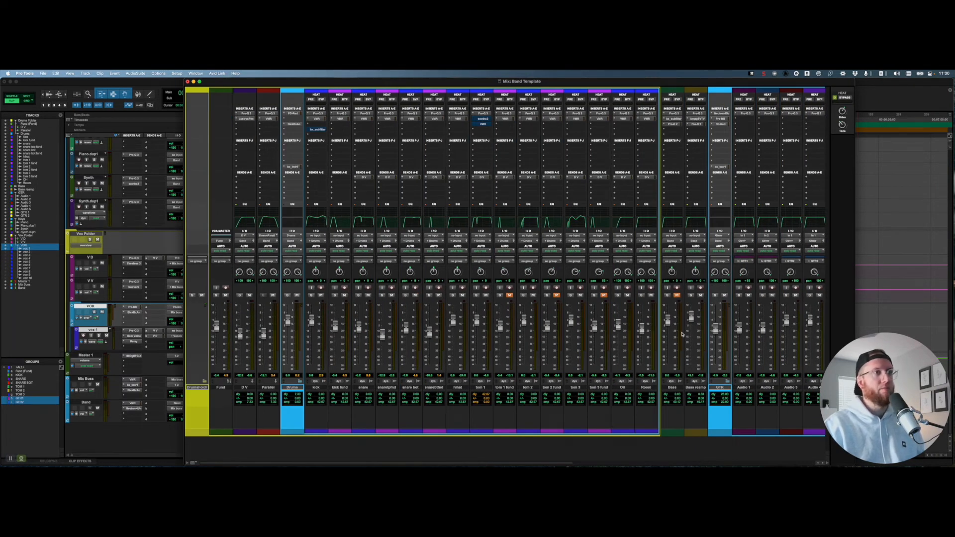
scroll(682, 334, right, 6)
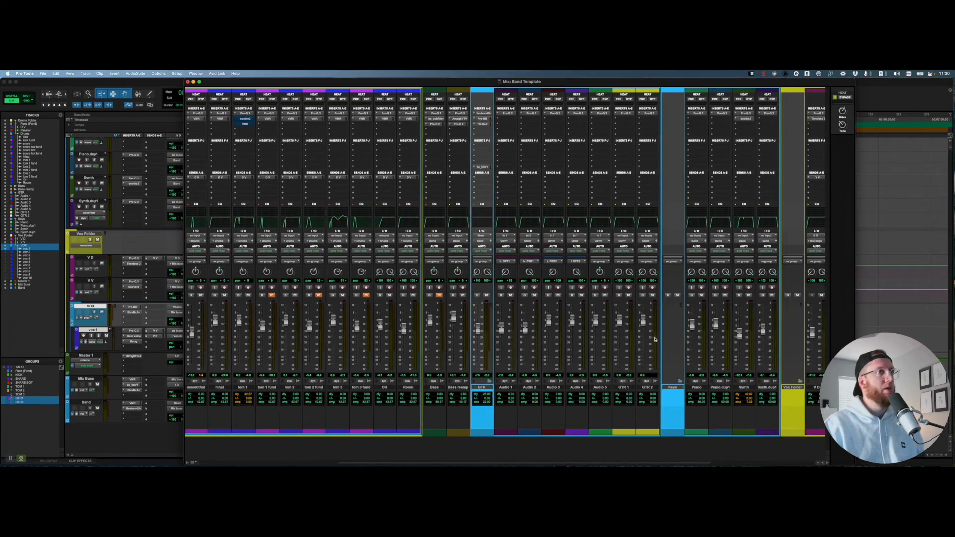
scroll(653, 340, right, 3)
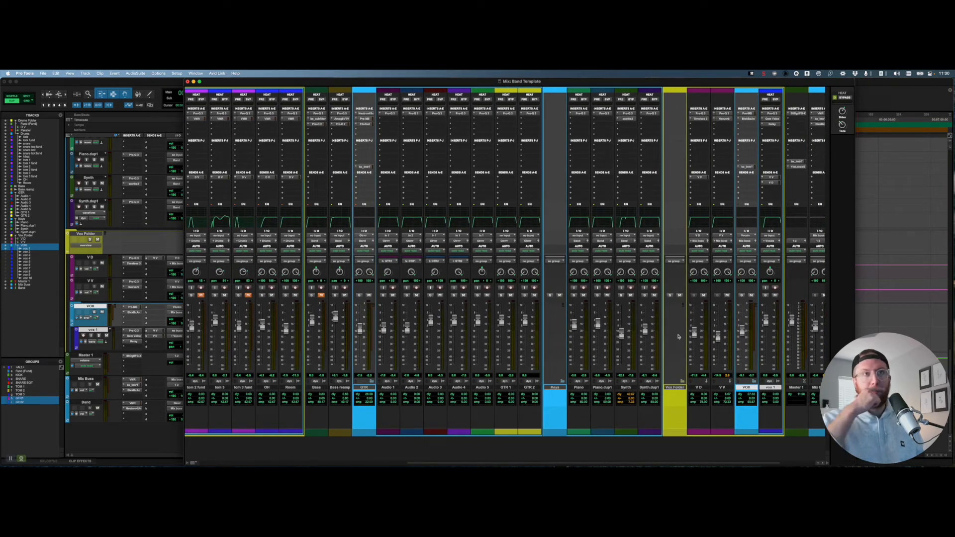
scroll(619, 314, right, 2)
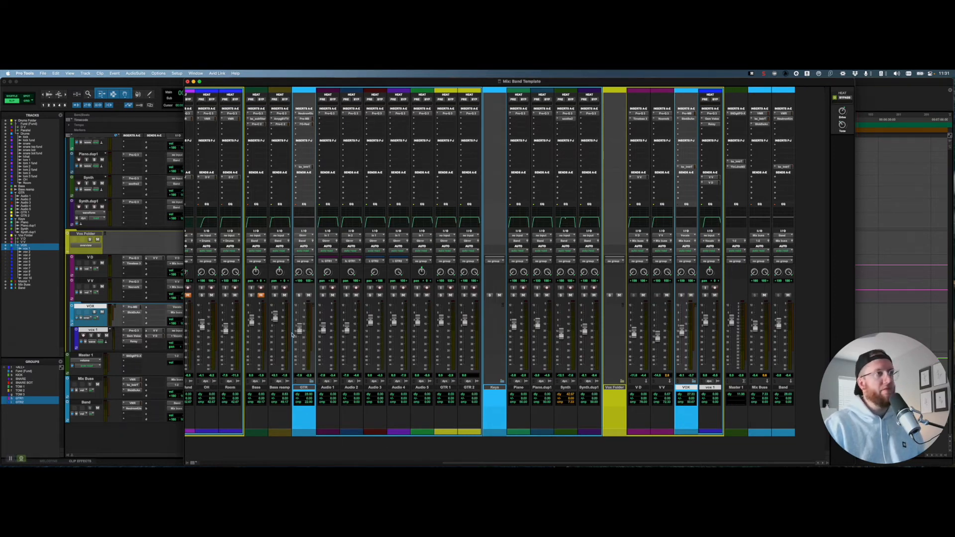
scroll(369, 338, left, 10)
scroll(503, 324, right, 10)
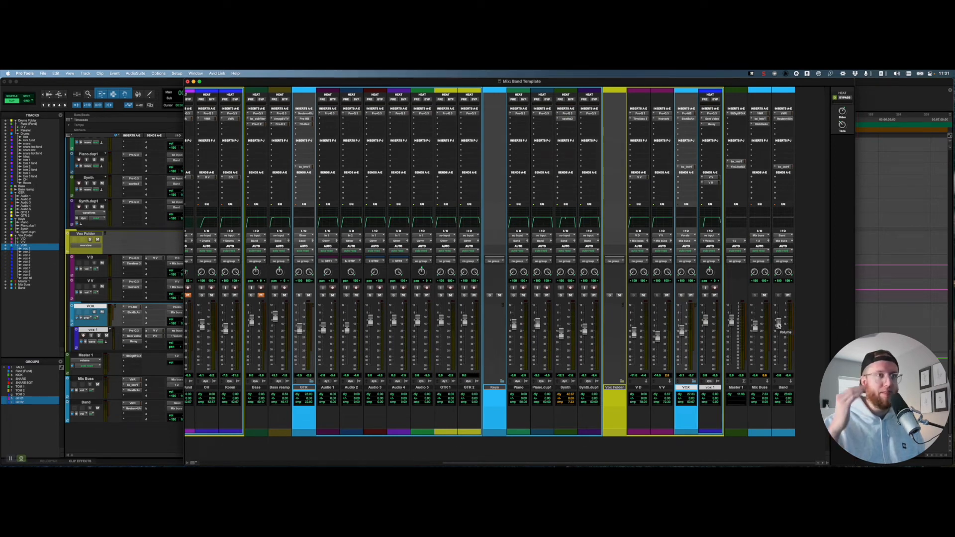
- Play the mix, mute and unmute the Vox Folder to compare the band without vocals, and stop playback
key(space)
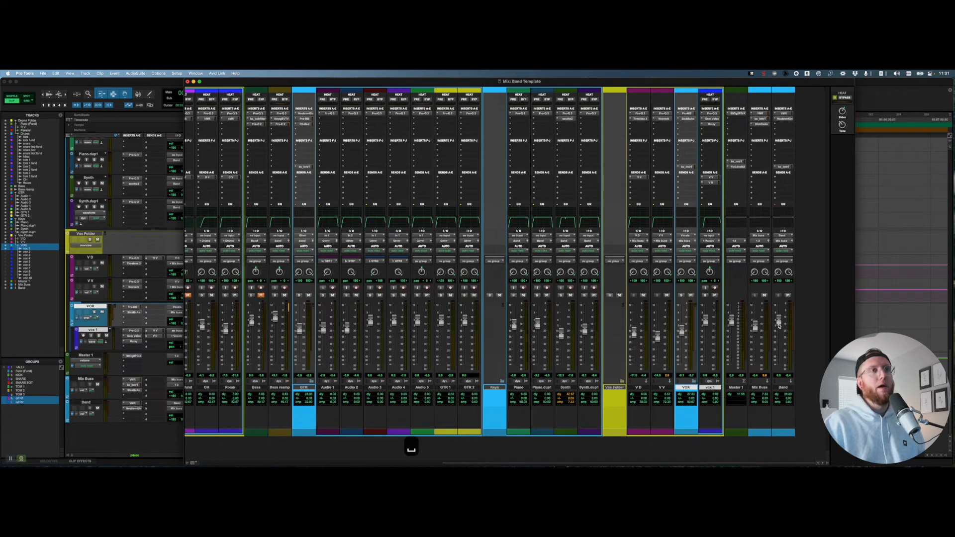
click(619, 295)
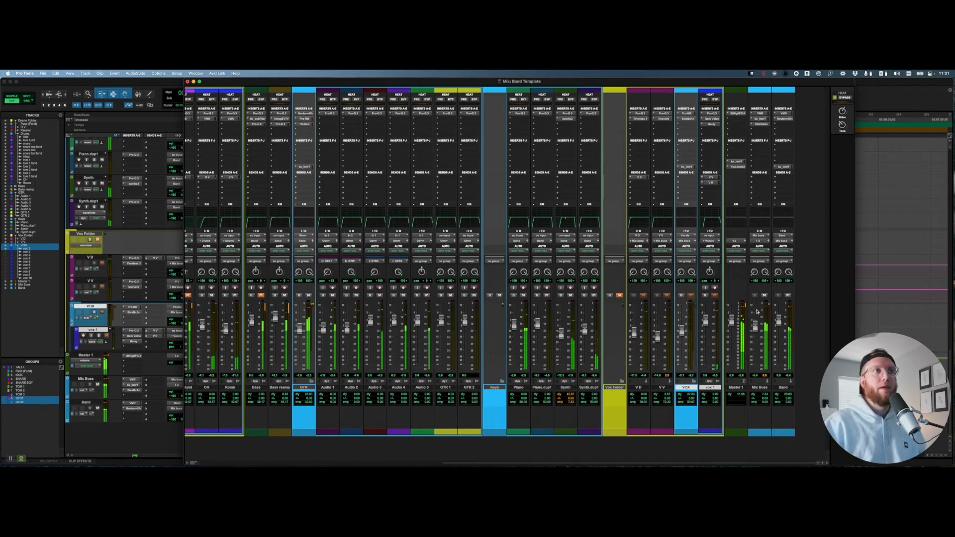
click(619, 294)
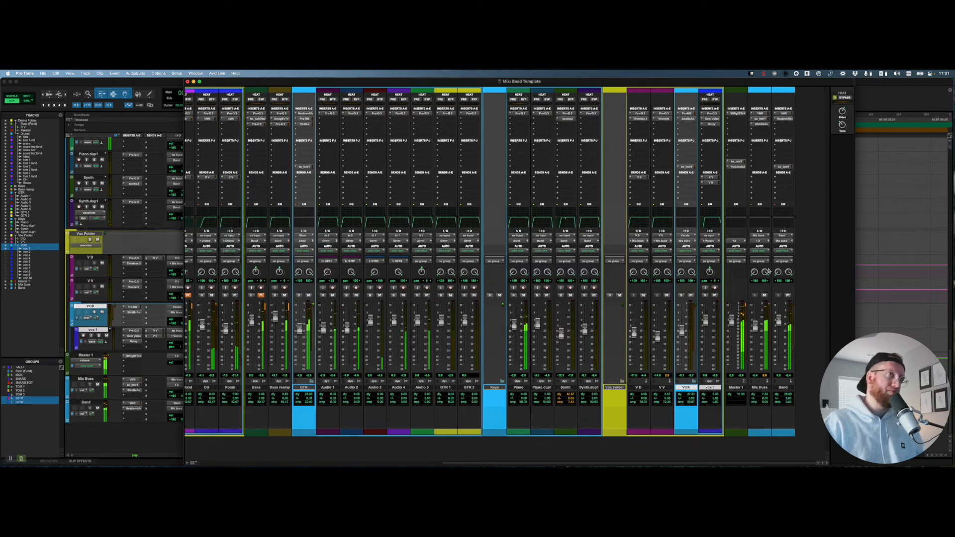
key(space)
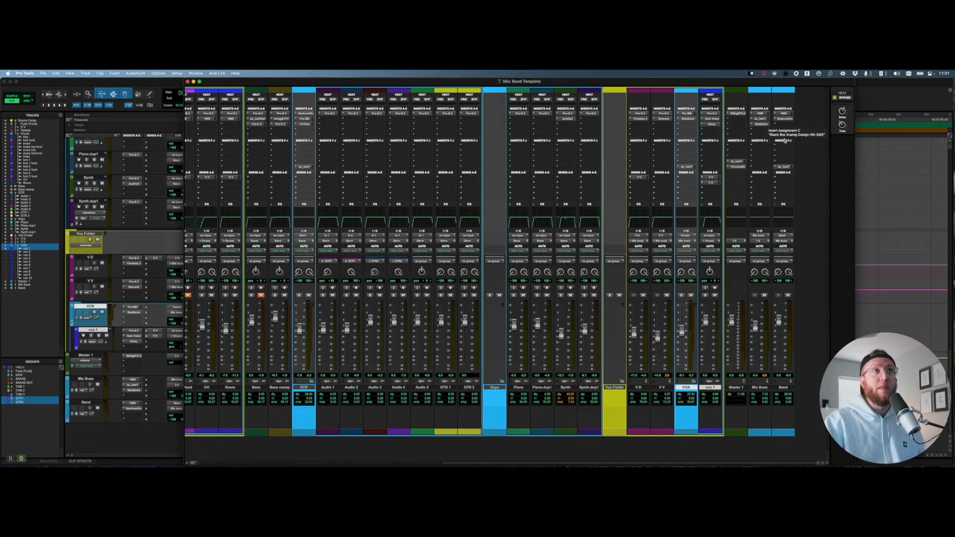
- Select the first loud vocal section on the VOX track, play the mix from there and return to the mixer
key(space)
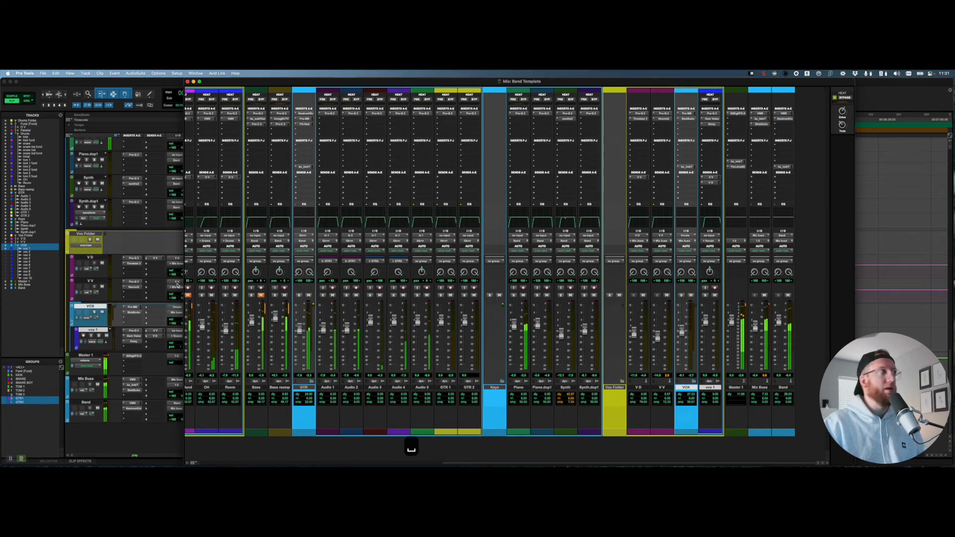
key(super+equal)
drag(335, 310, 387, 321)
key(space)
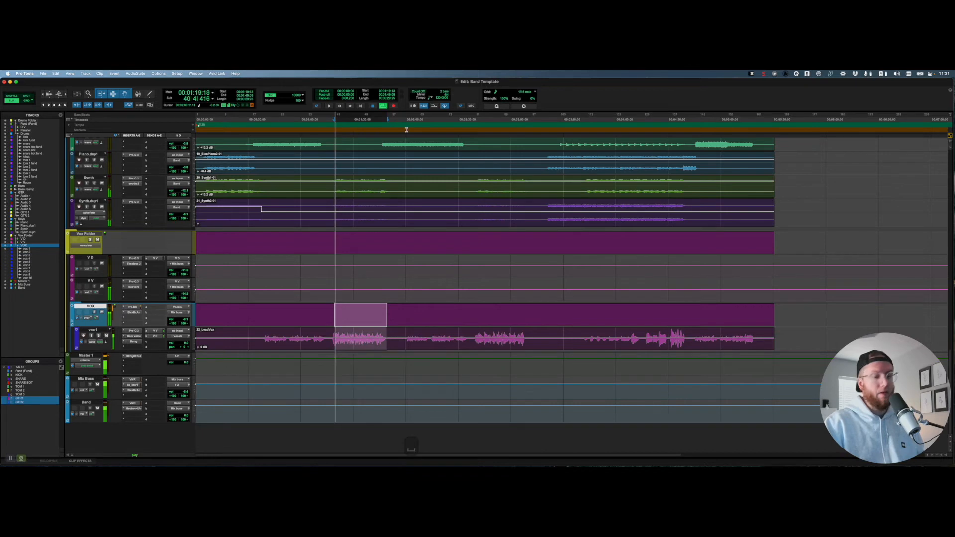
key(super+equal)
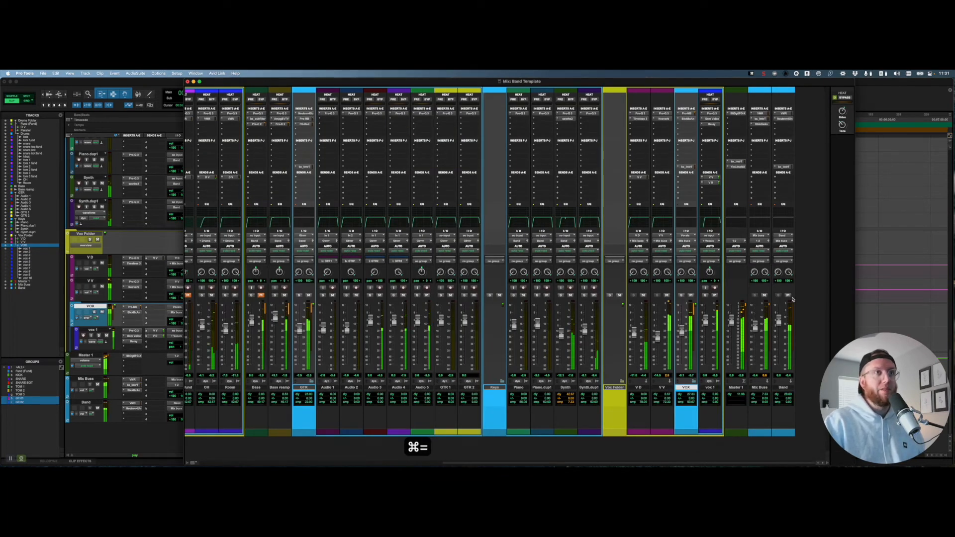
- Examine the Band channel's Mixbuss Strip in Virtual Mix Rack while the mix plays, and save the session
click(785, 115)
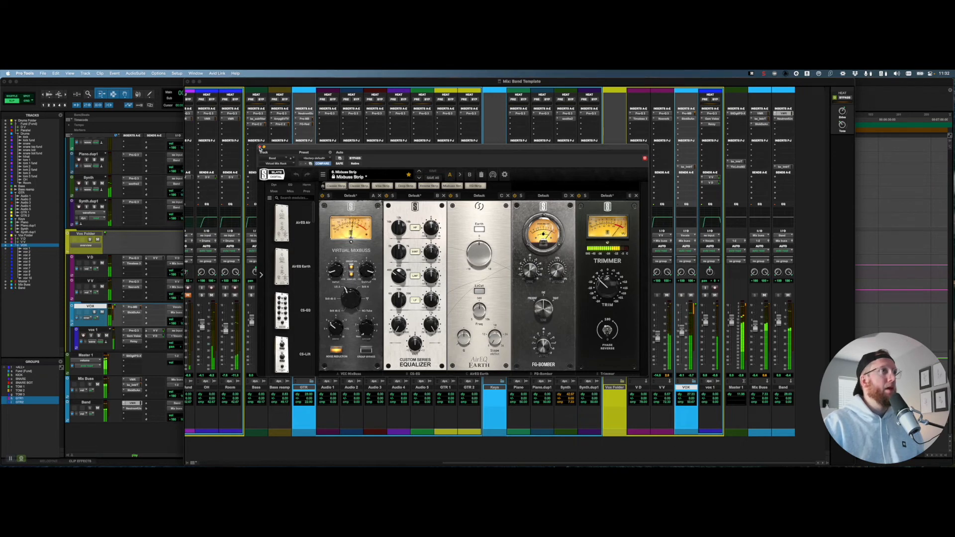
click(260, 149)
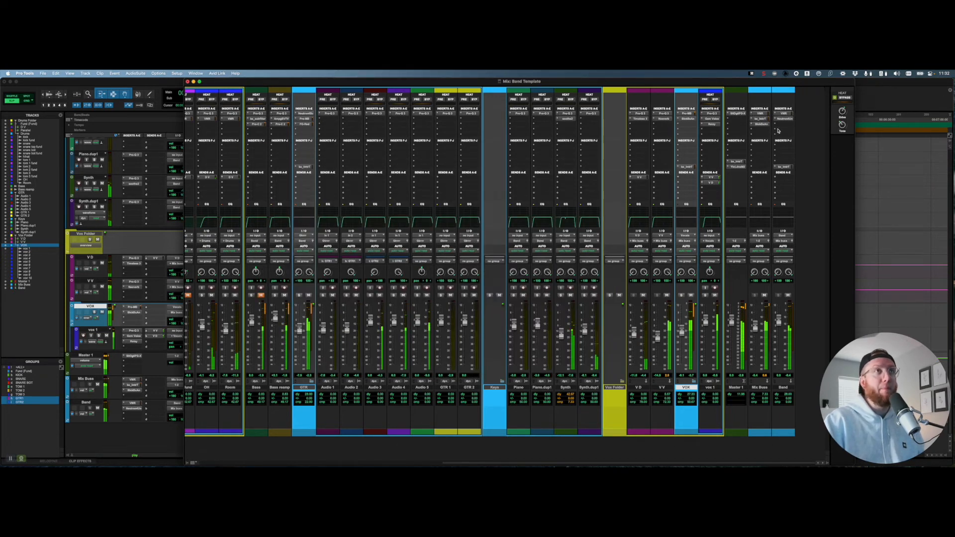
click(783, 113)
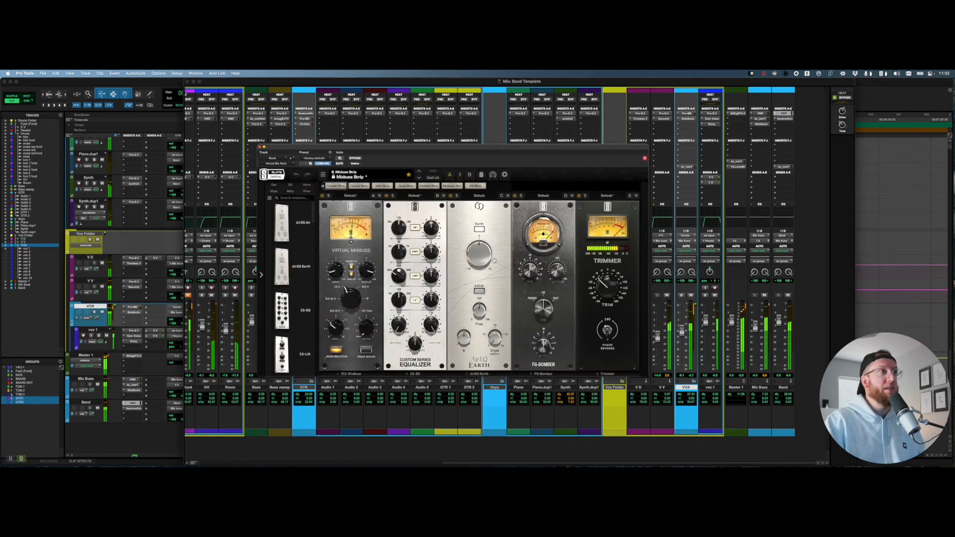
click(258, 147)
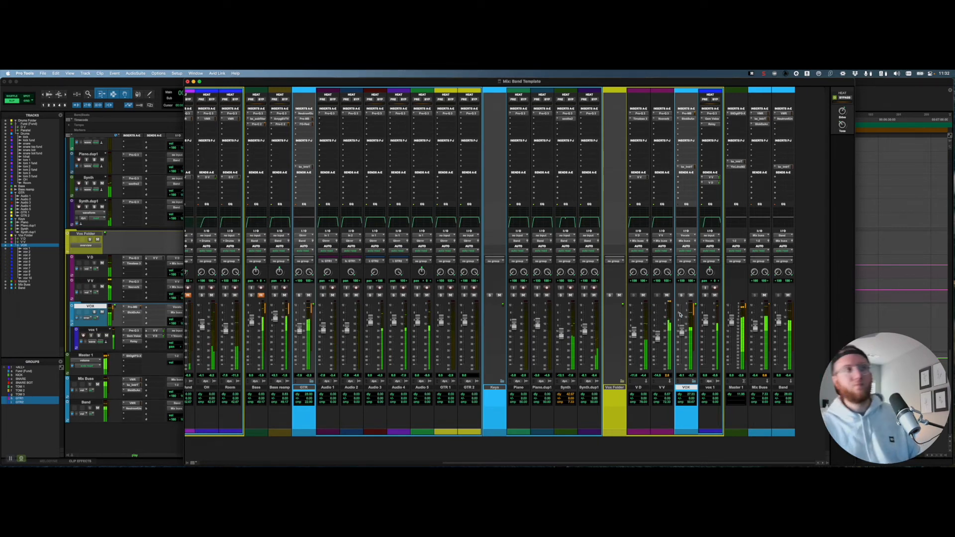
key(space)
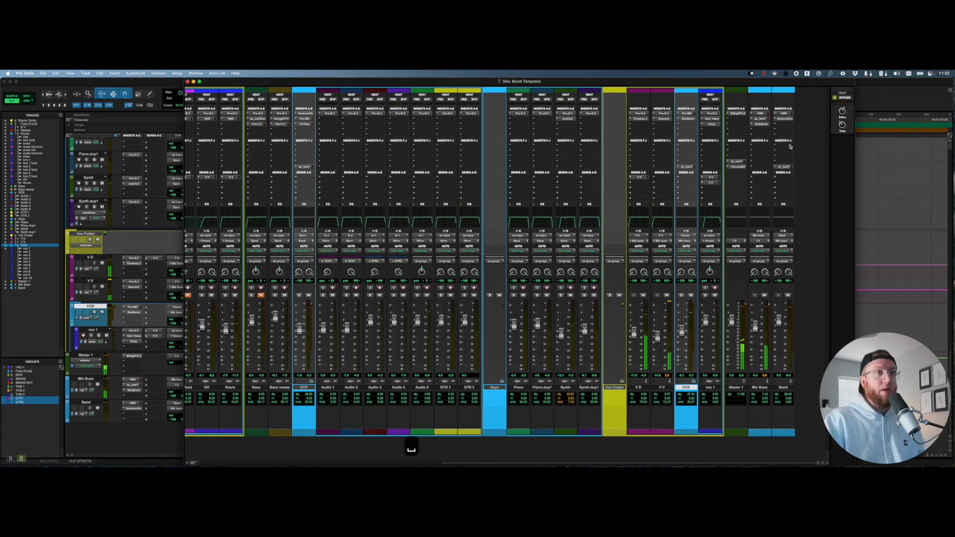
key(super+s)
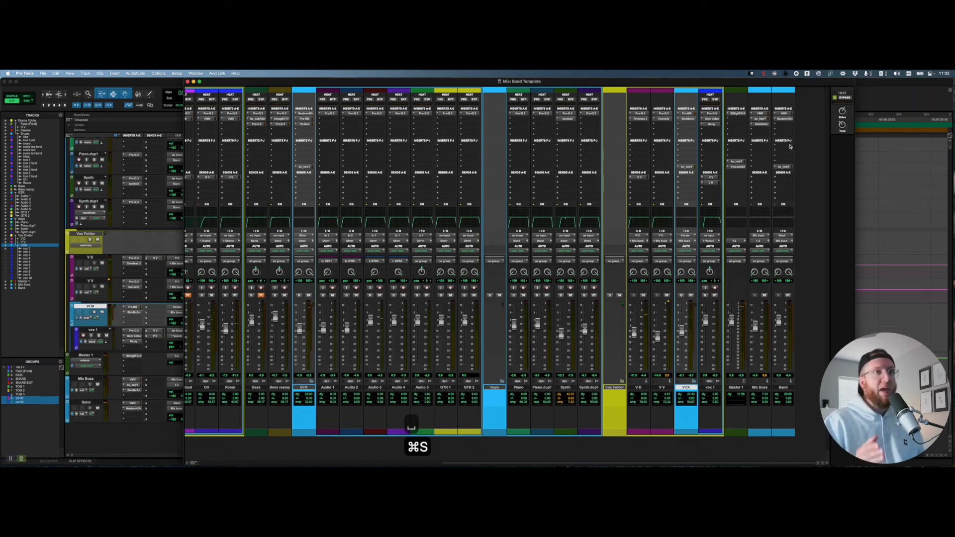
- Open the Band channel's Neutron 4 Unmask and check its Vox Side key input against the V V channel's bus output options
click(787, 119)
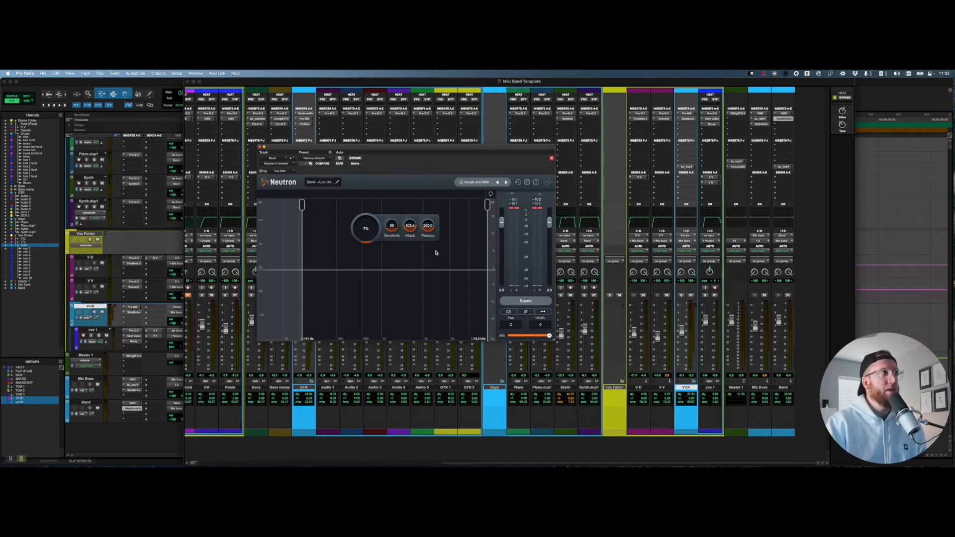
click(663, 243)
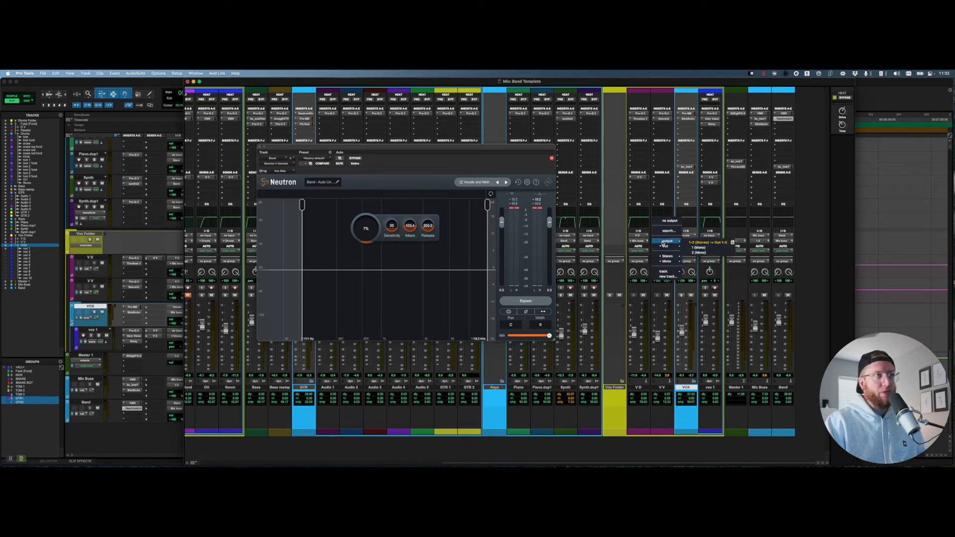
mouse_move(670, 249)
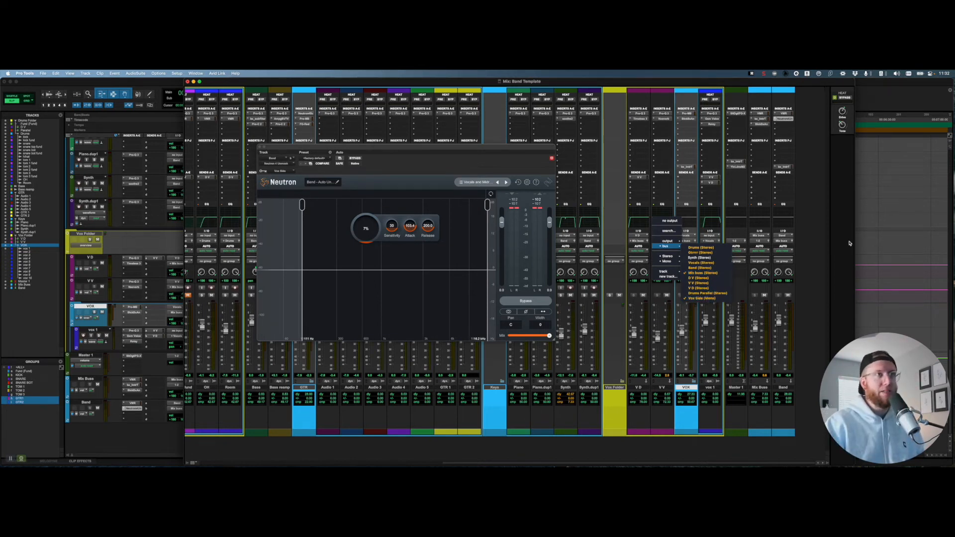
click(811, 251)
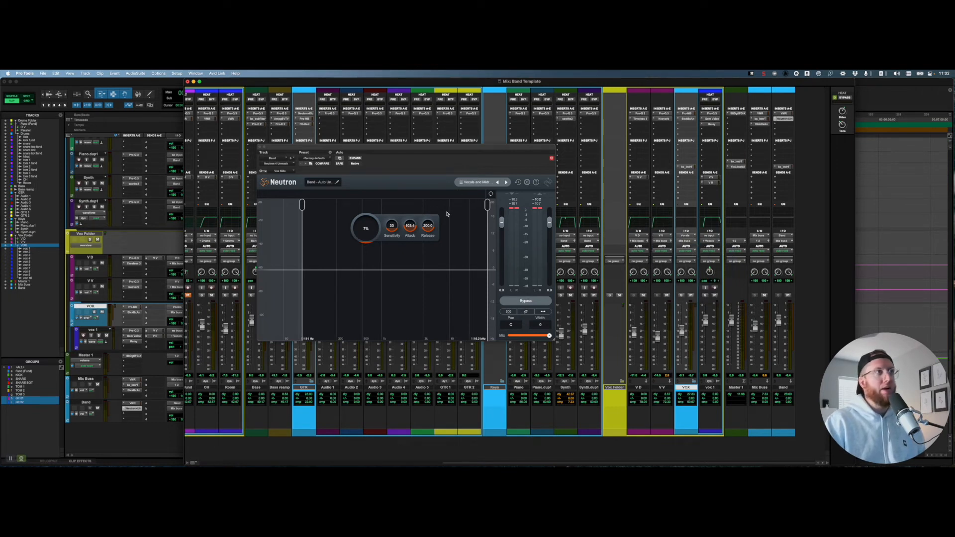
click(280, 172)
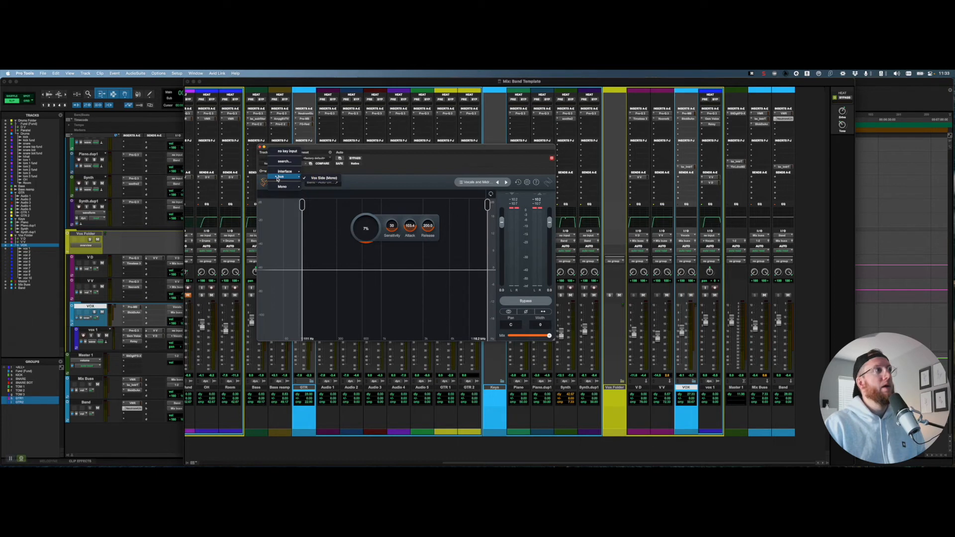
click(376, 157)
drag(410, 150, 432, 179)
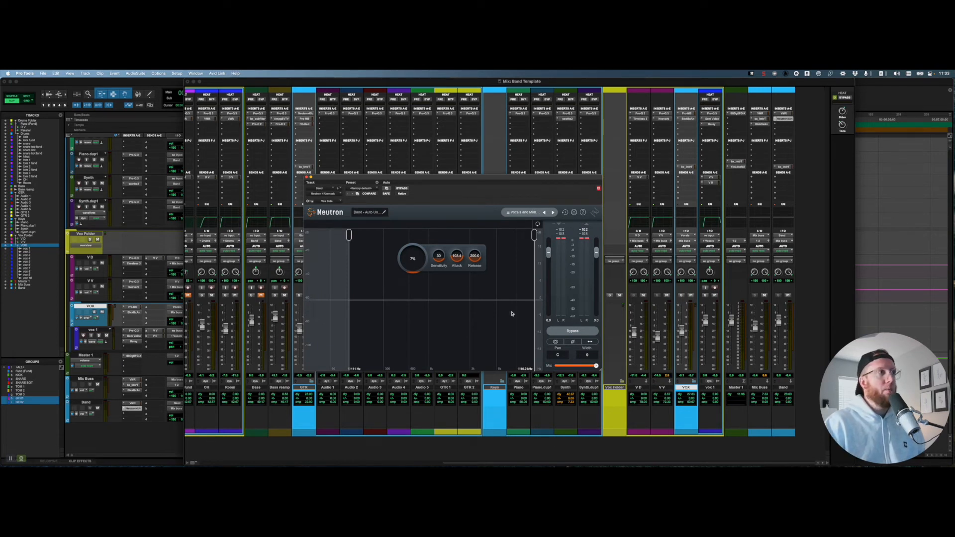
- Play the mix with the Unmask amount raised to 100% to exaggerate the effect, and return it to 7%
key(space)
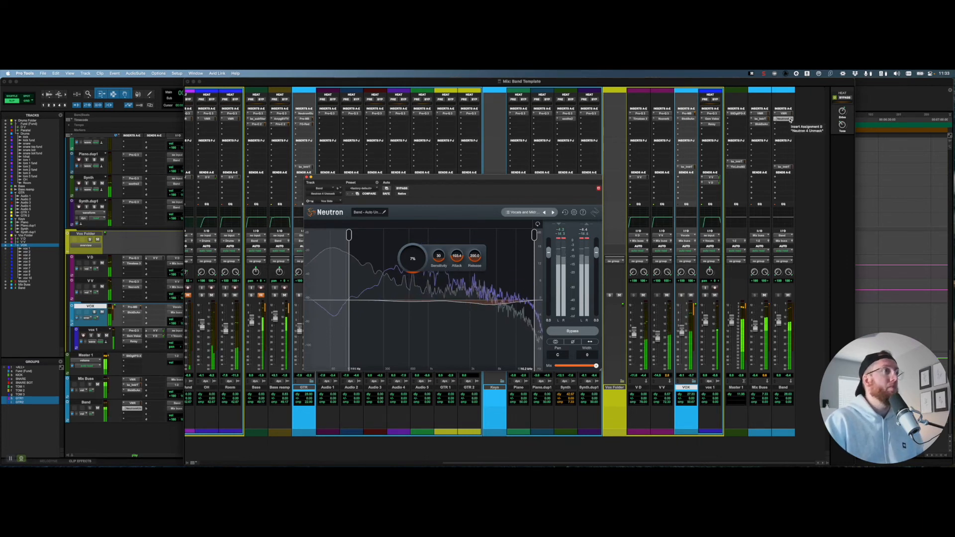
drag(412, 259, 409, 125)
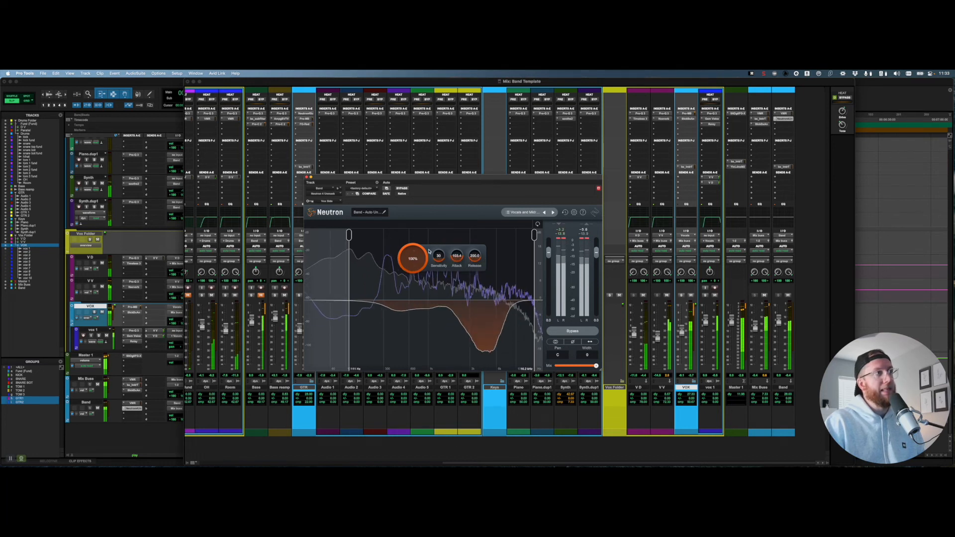
drag(417, 257, 411, 327)
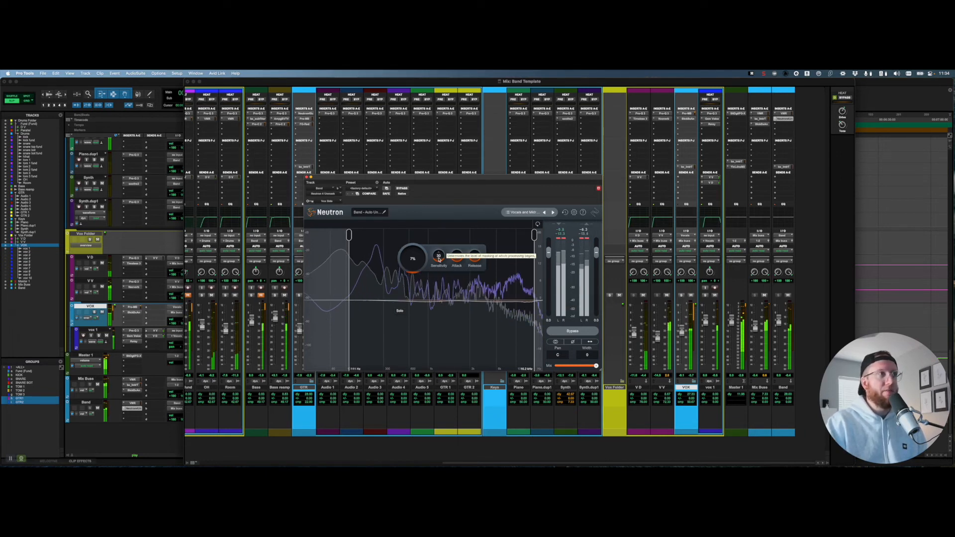
- Set the Unmask sensitivity to 34 while listening to the mix, and stop playback
drag(438, 259, 440, 285)
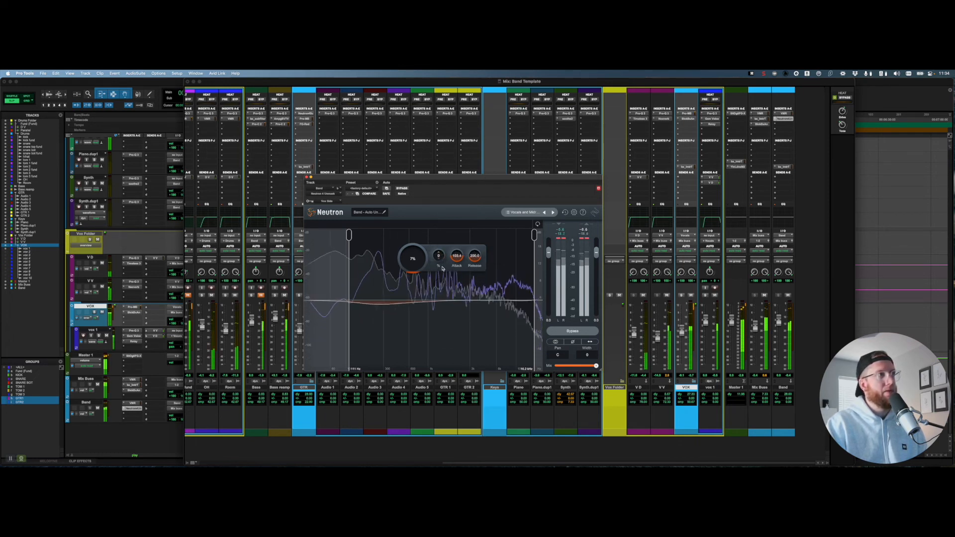
double_click(441, 268)
key(Return)
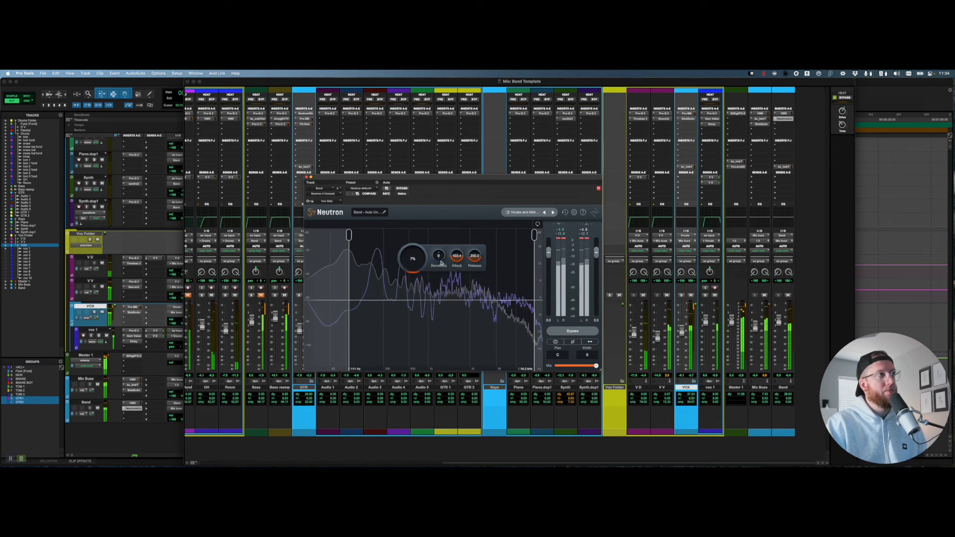
drag(440, 263, 441, 248)
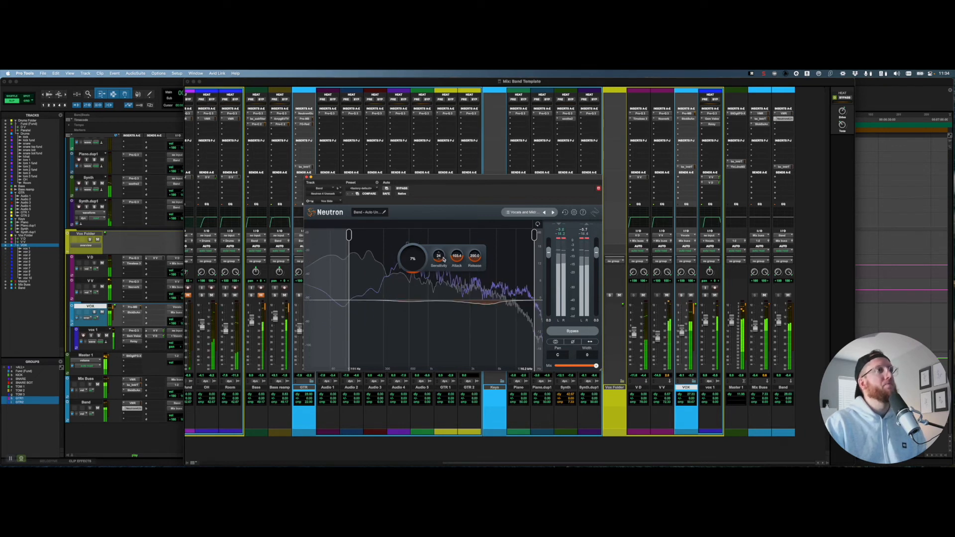
key(space)
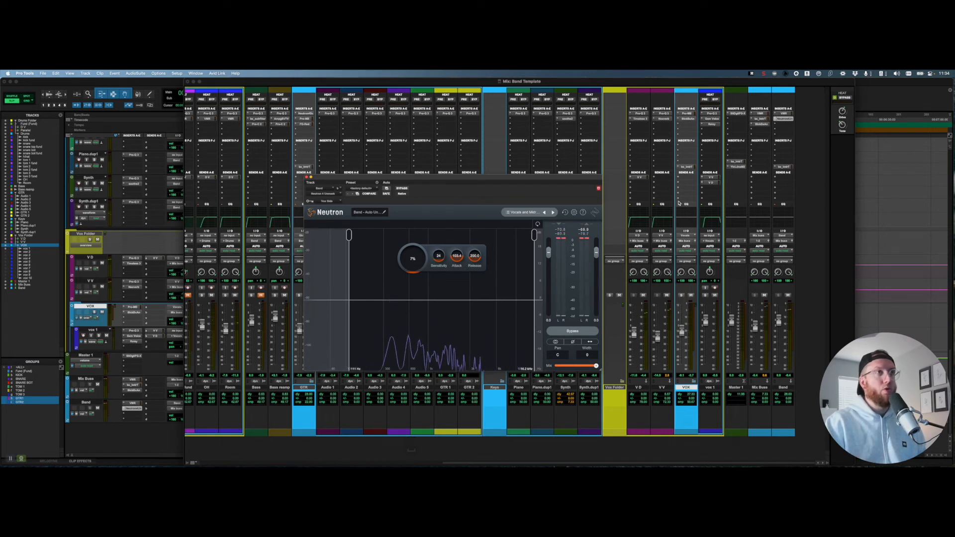
- Check the V D channel's output routing options and play the mix with the Unmask amount at 100%
click(639, 241)
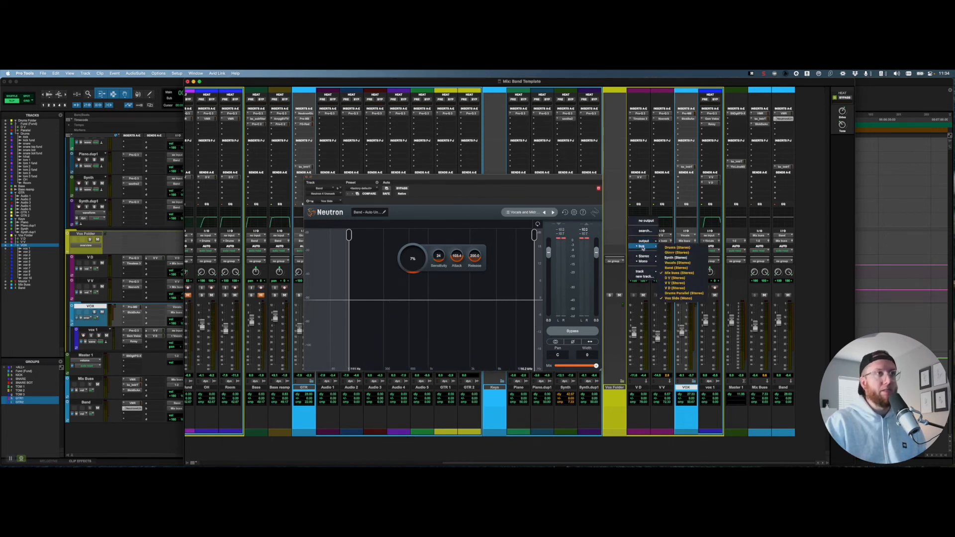
click(446, 188)
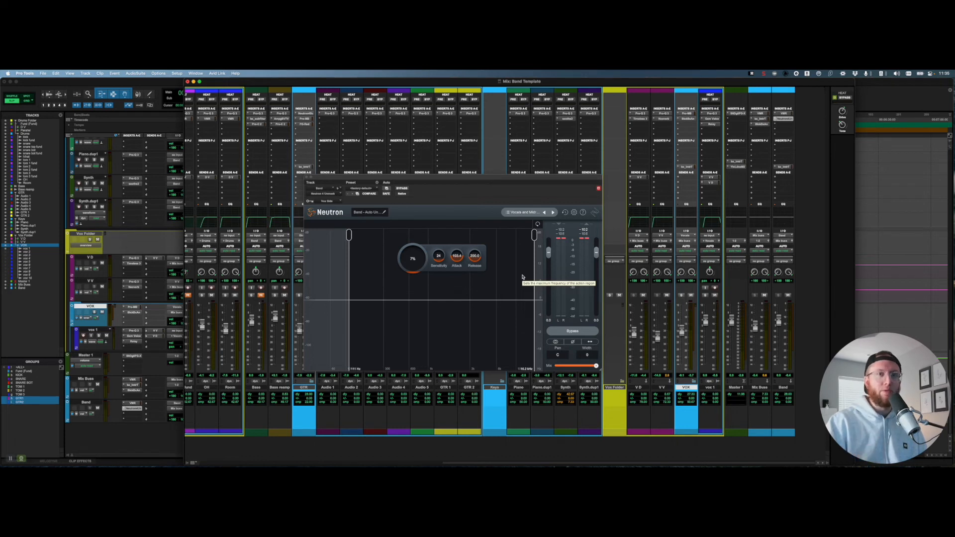
key(space)
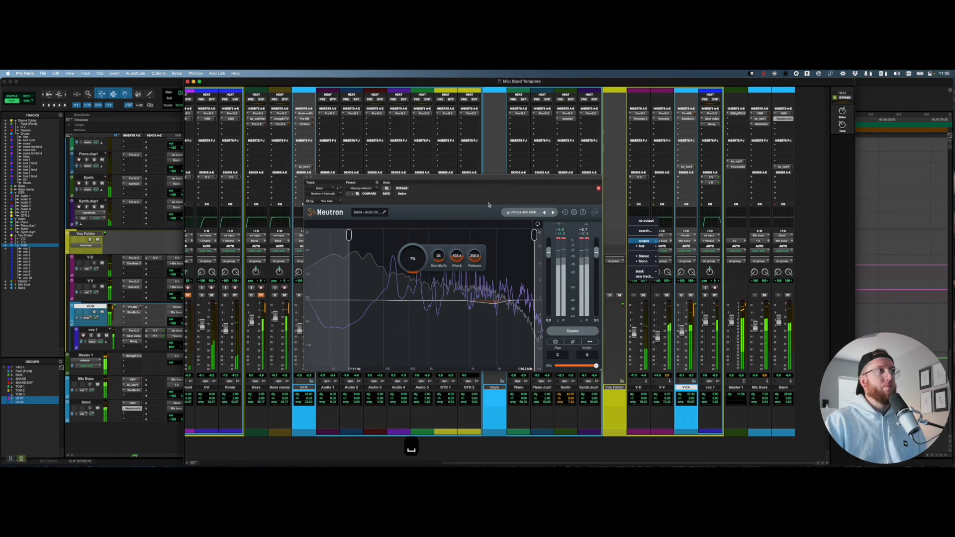
click(639, 241)
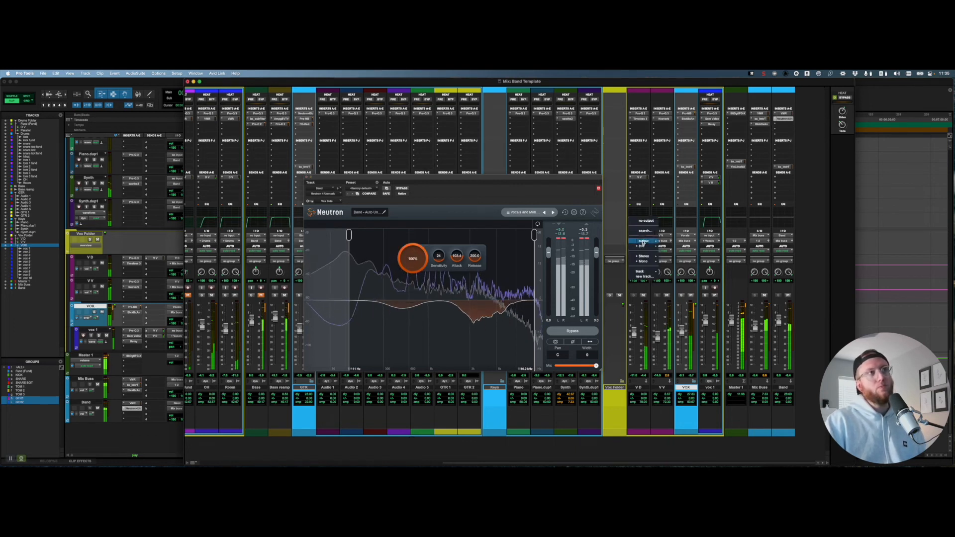
click(629, 205)
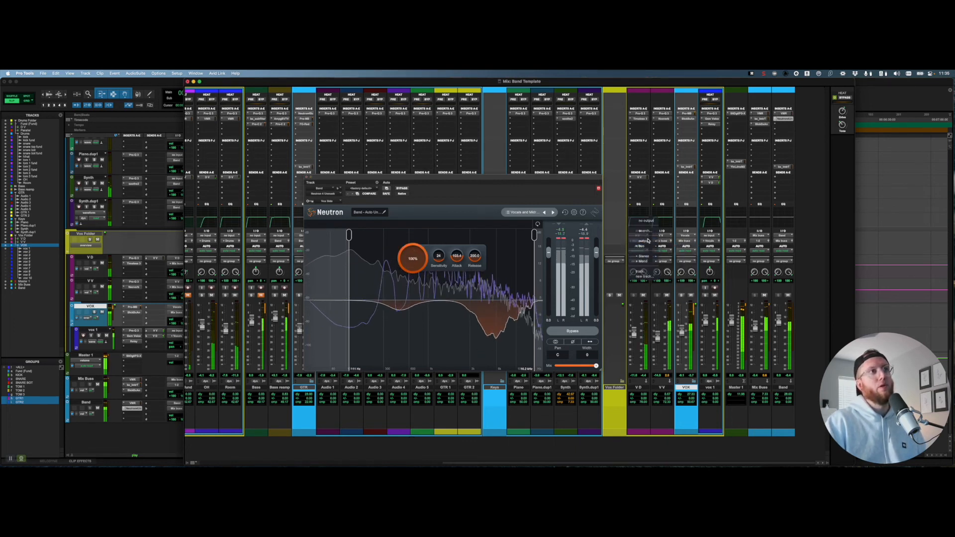
- Mute the V D and V V channels and audition the Unmask with a much shorter attack
click(643, 296)
click(667, 295)
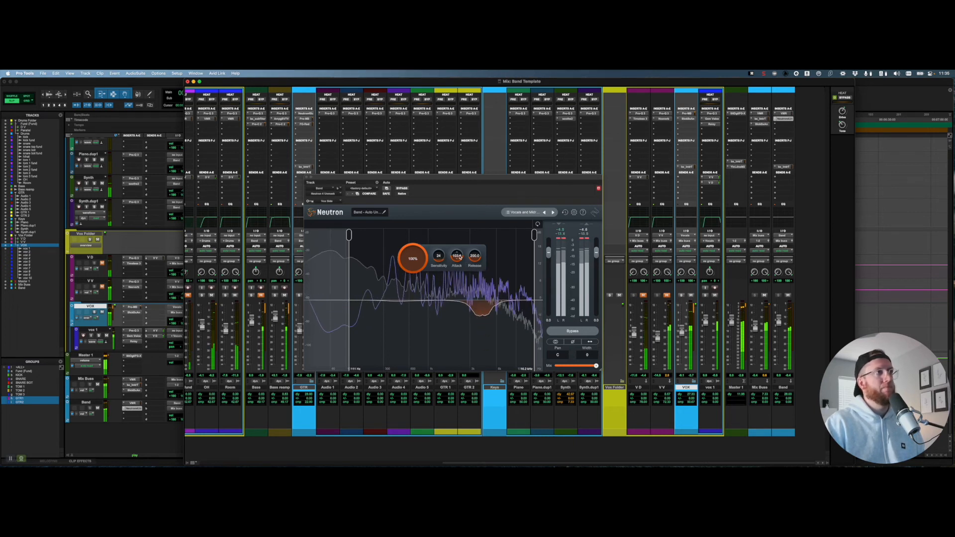
drag(454, 255, 458, 263)
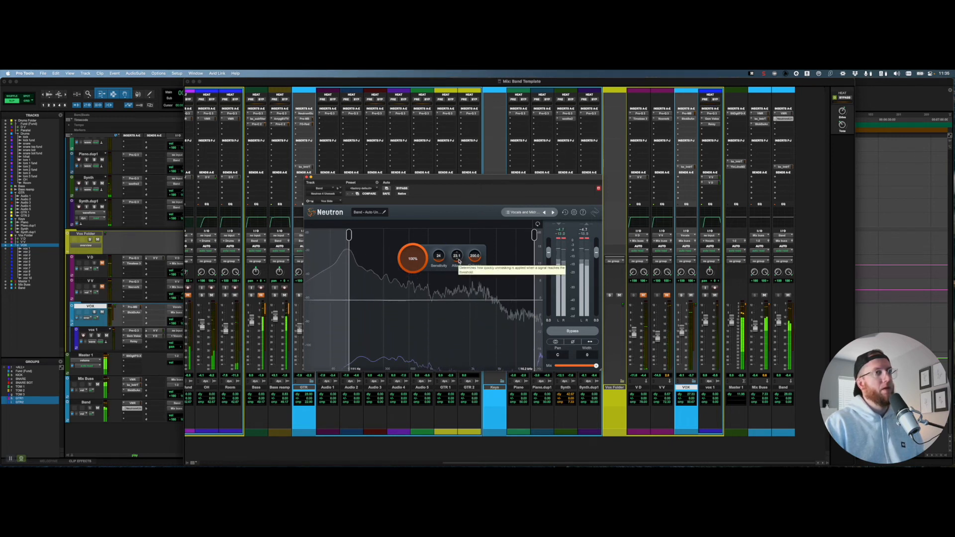
key(space)
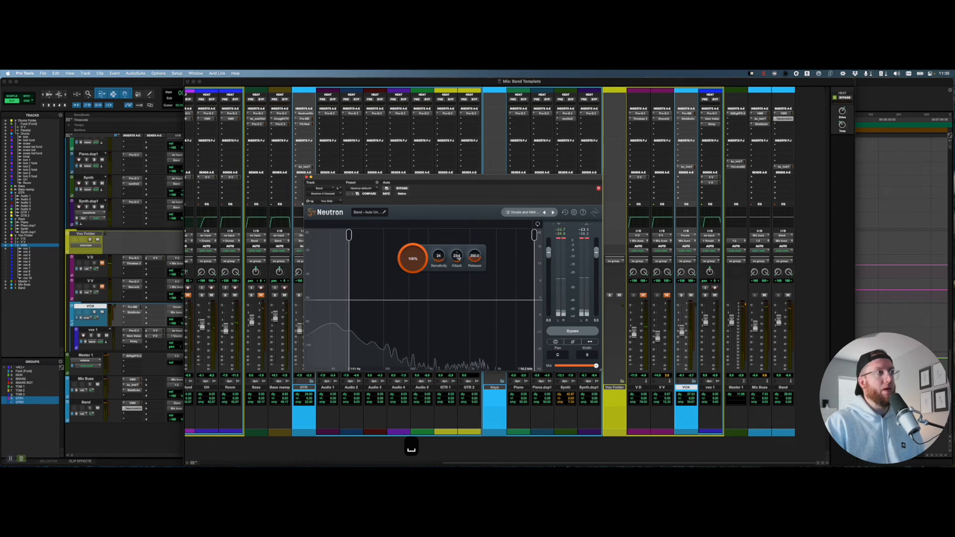
- Lengthen the Unmask attack, set its amount back to 7% and close the plug-in
drag(454, 258, 456, 229)
drag(413, 259, 406, 326)
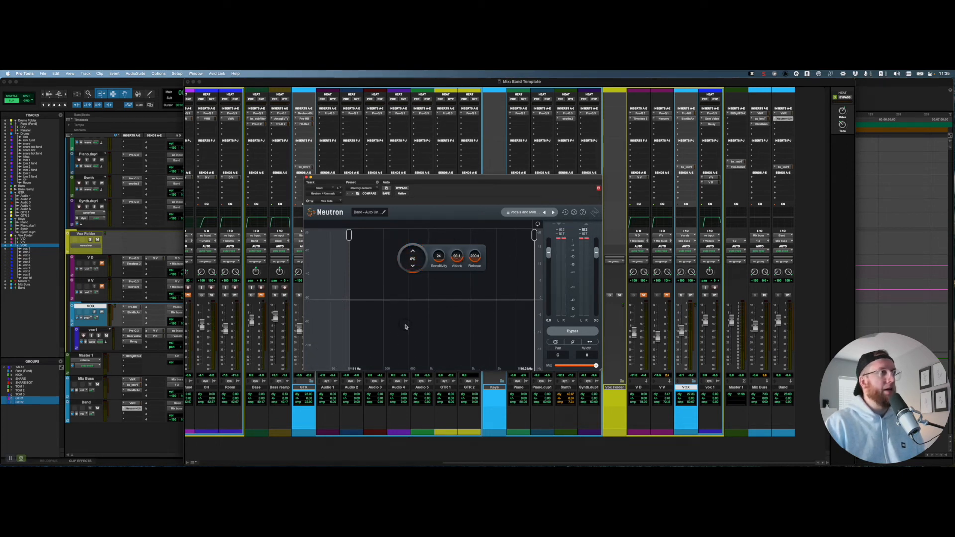
drag(462, 261, 454, 247)
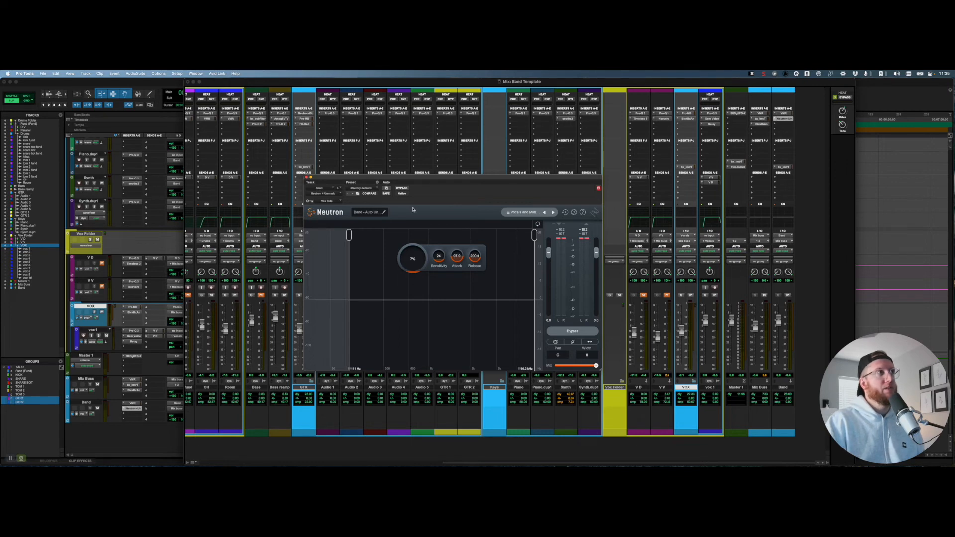
drag(437, 179, 458, 180)
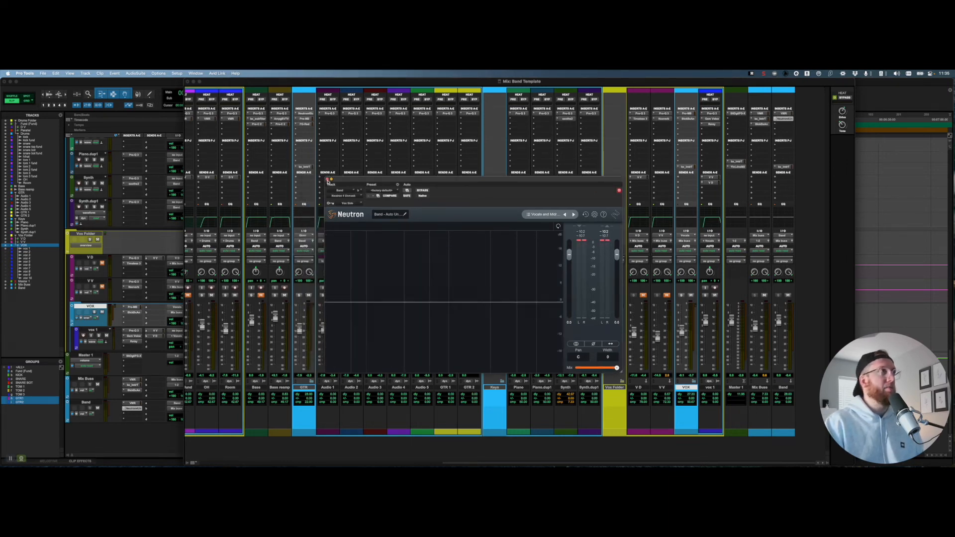
click(326, 180)
- Play the mix from the second loud vocal section in the timeline and return to the mixer
key(super+equal)
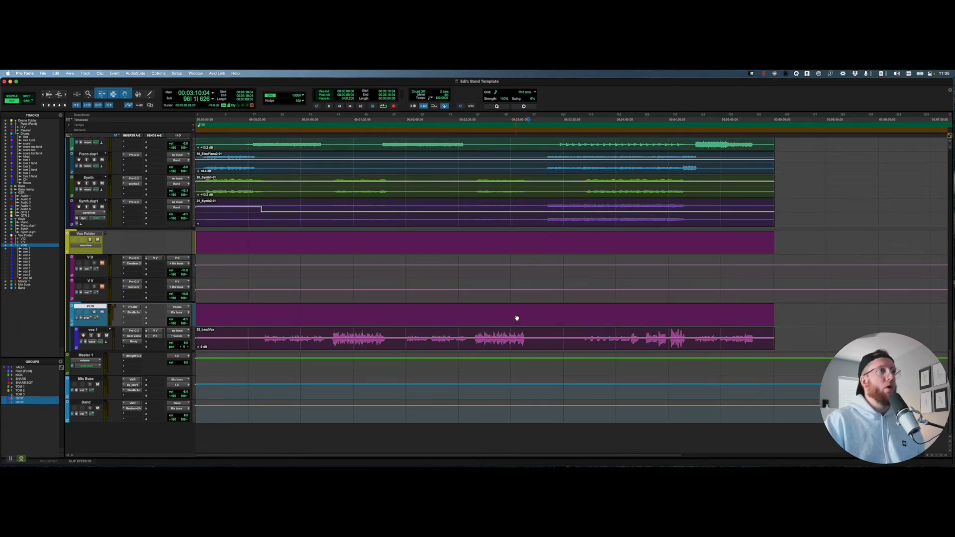
click(484, 315)
key(space)
key(super+equal)
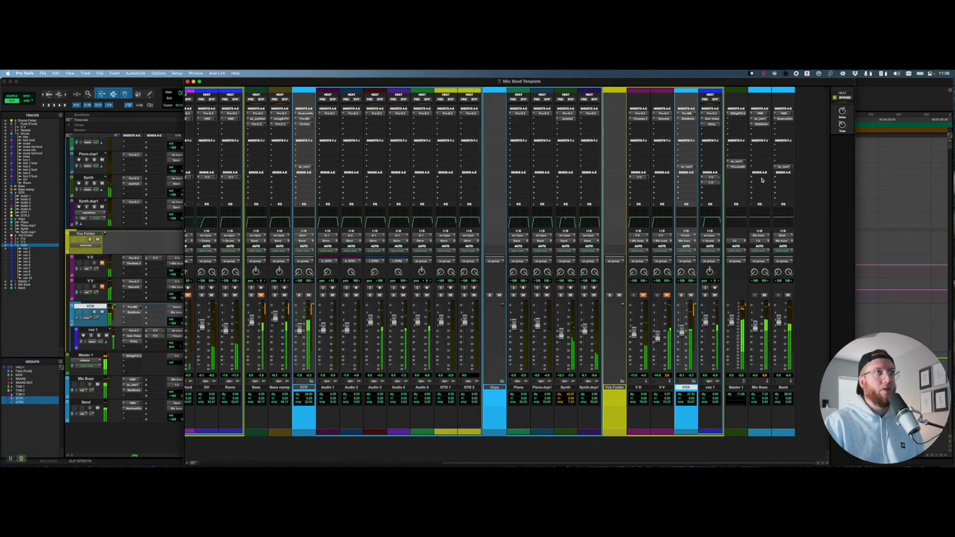
- Stop playback and inspect the bx_limiter True Peak settings on the Band and Master 1 channels, closing each plug-in
key(space)
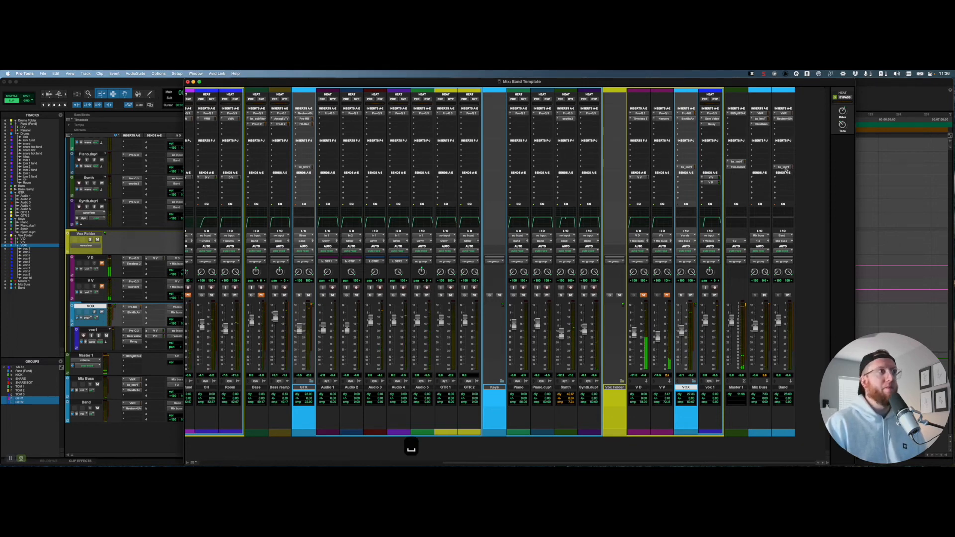
click(783, 167)
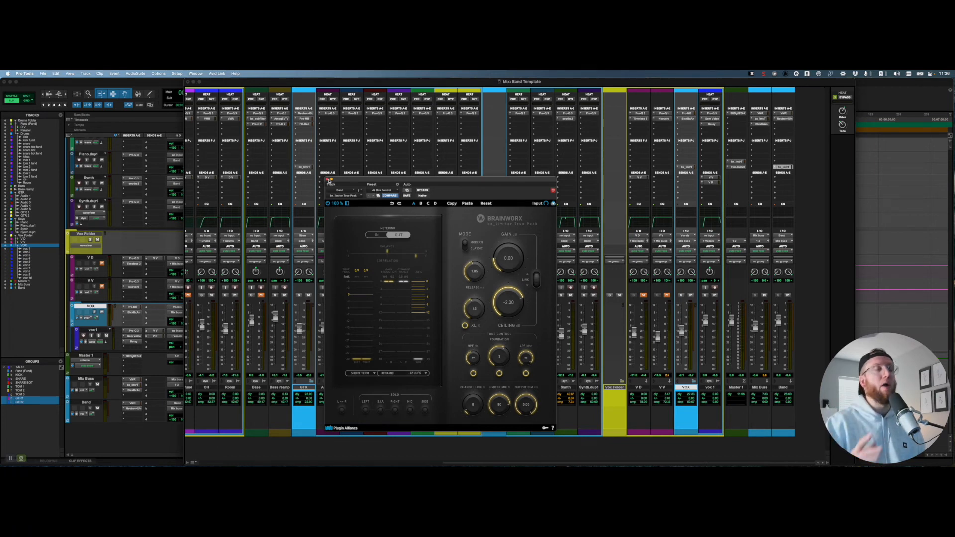
click(327, 179)
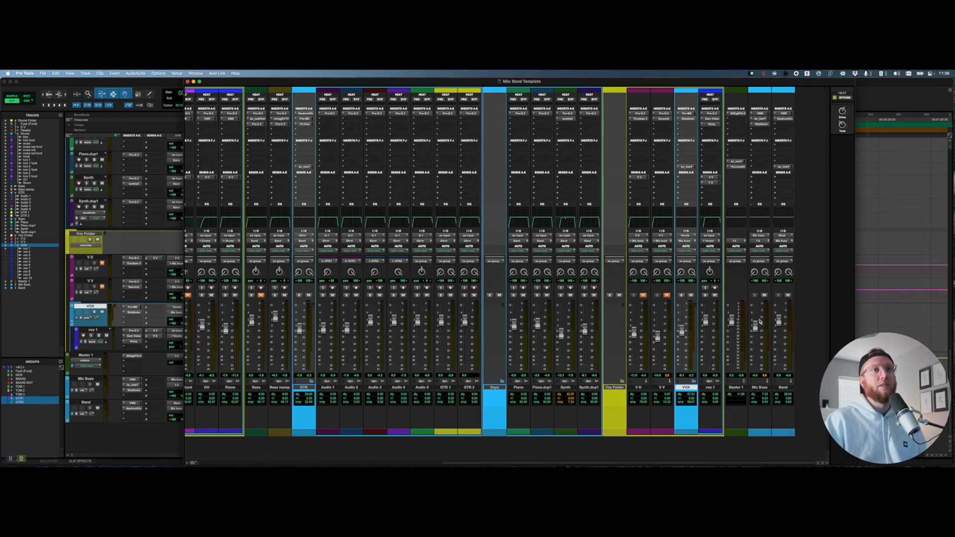
click(738, 162)
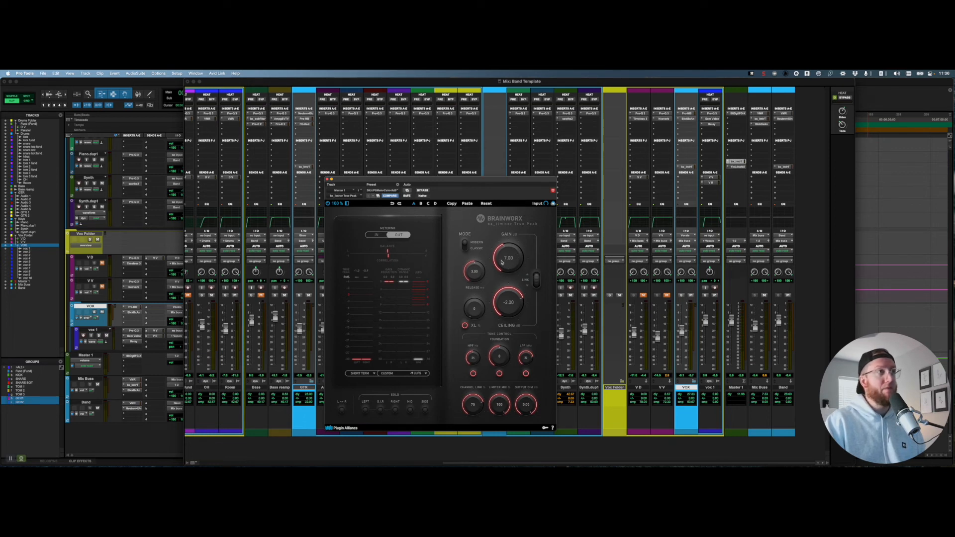
click(327, 180)
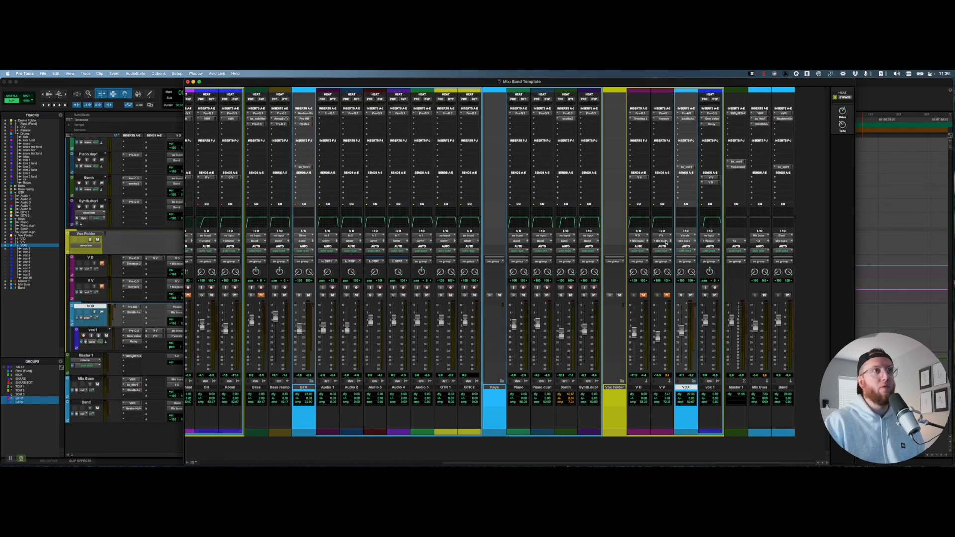
- Play the mix while viewing the Mix Buss channel's Virtual Mix Rack chain, and close the plug-in
click(762, 115)
key(space)
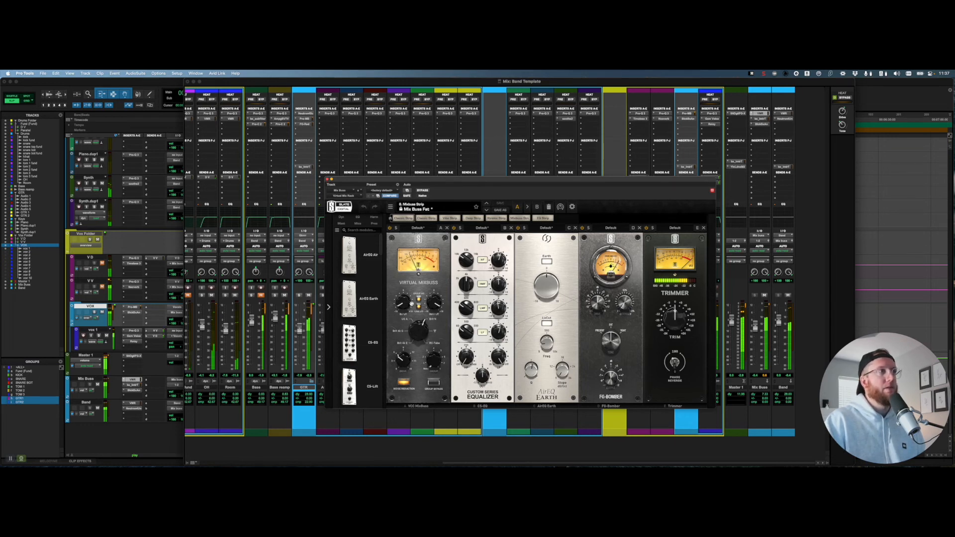
mouse_move(403, 301)
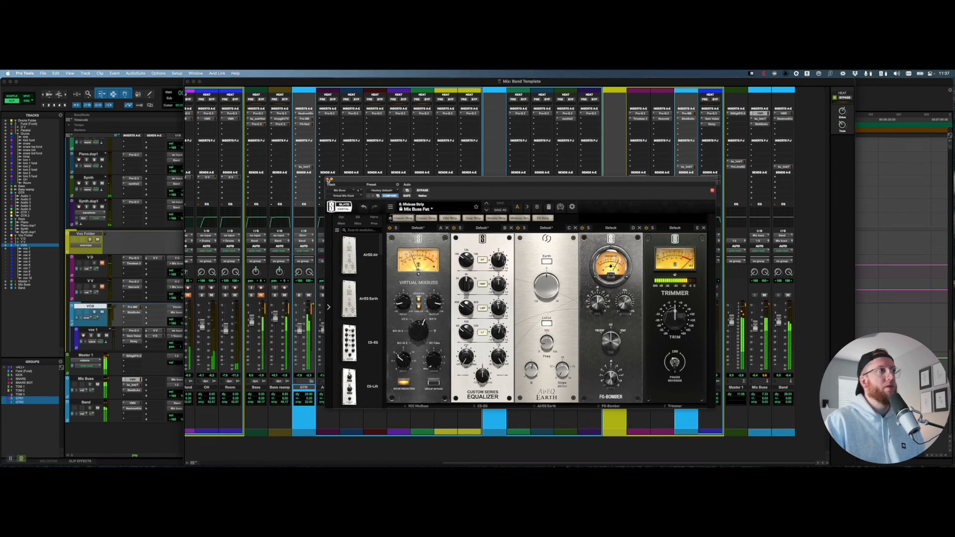
click(328, 179)
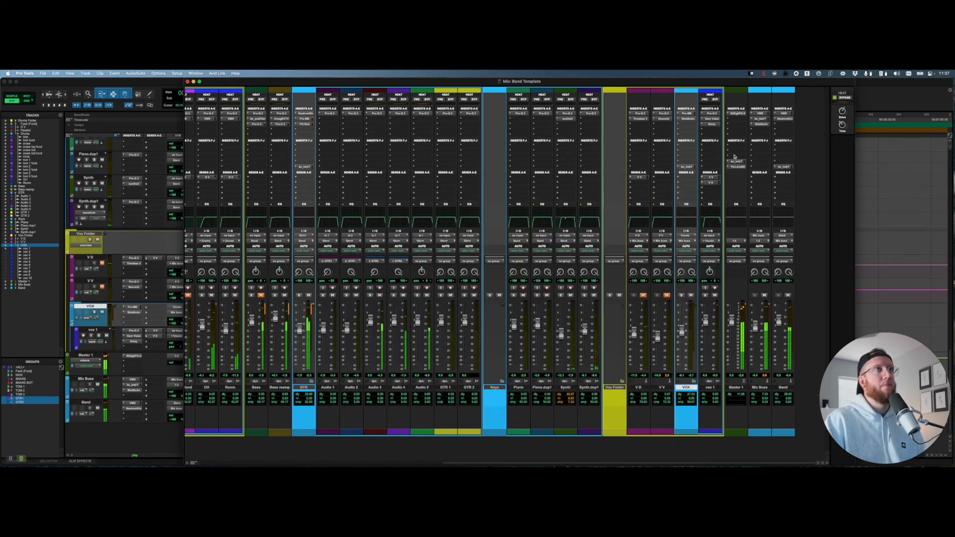
- Review the bx_limiter True Peak and Black Box HG-2MS settings on the Mix Buss during playback, closing each plug-in
click(759, 119)
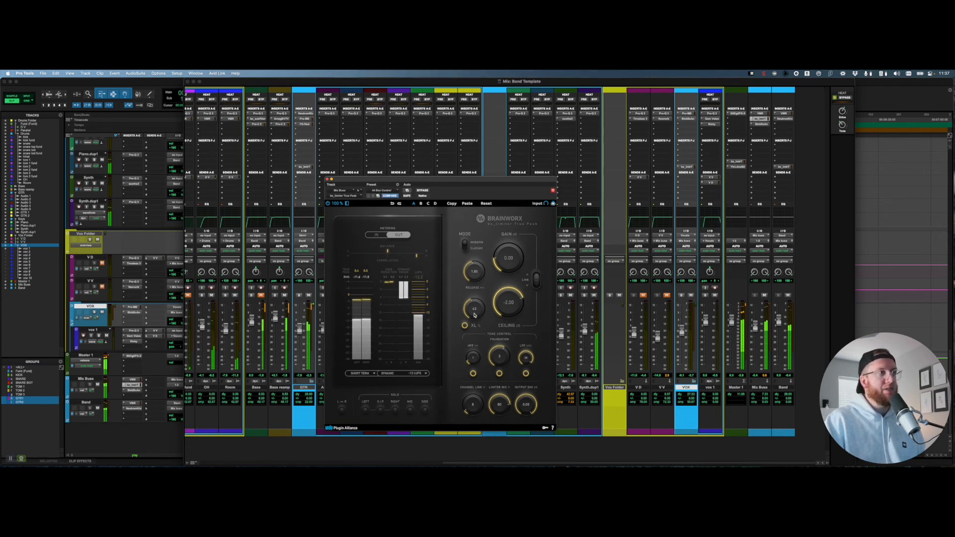
click(327, 180)
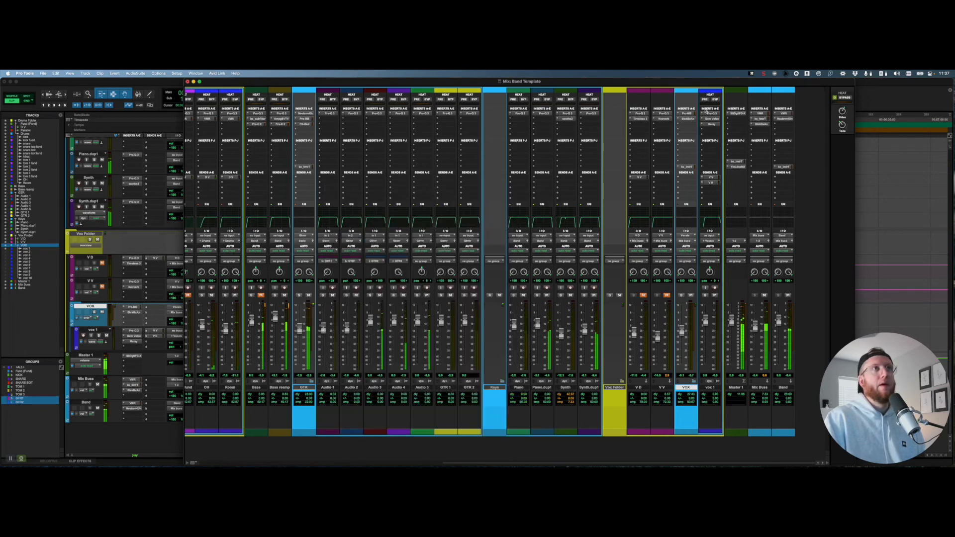
click(764, 125)
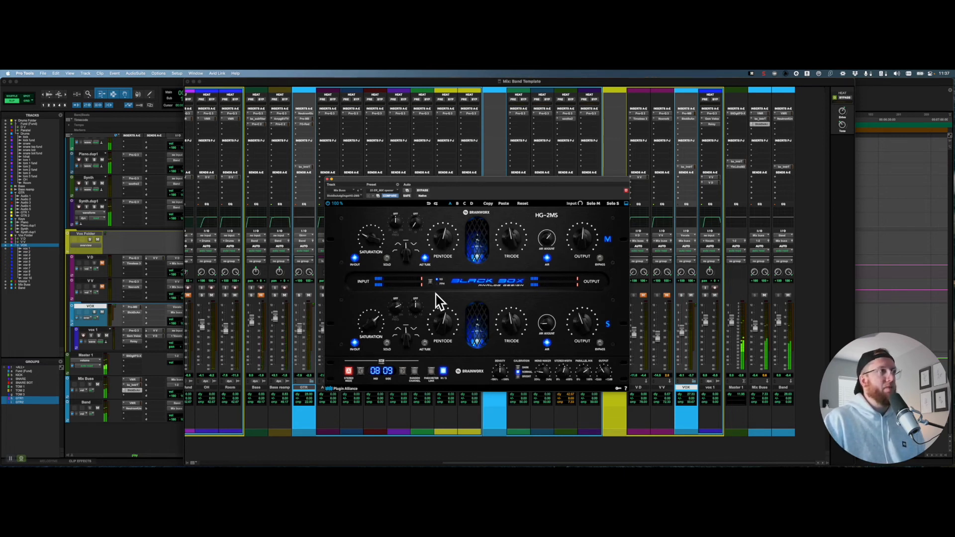
click(328, 180)
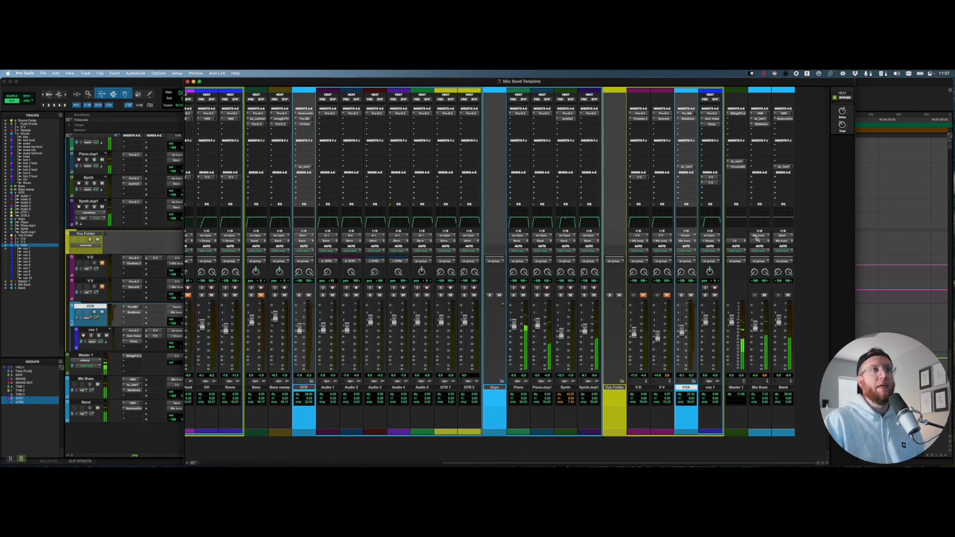
- Watch the meters of the Slate Digital mastering compressor on Master 1 during playback and close the plug-in
click(736, 114)
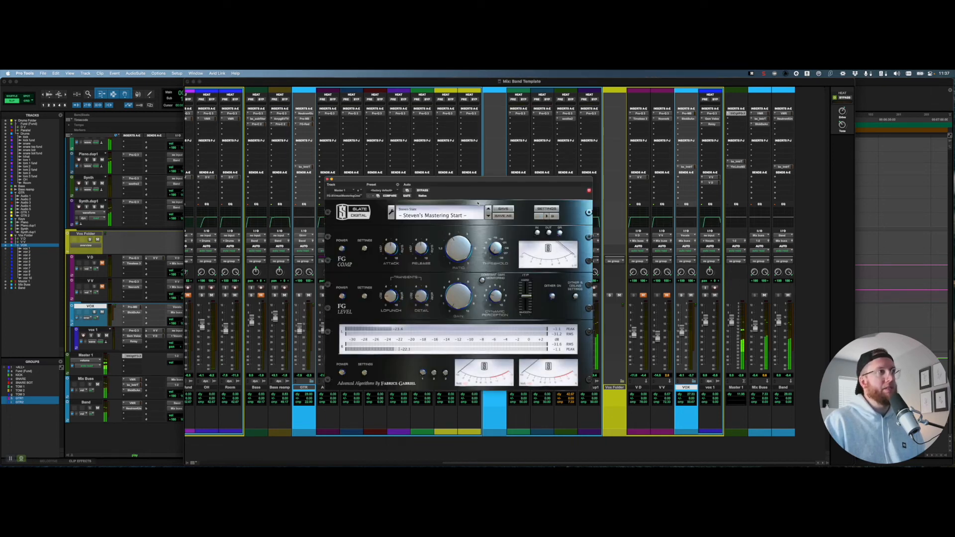
drag(428, 185, 530, 185)
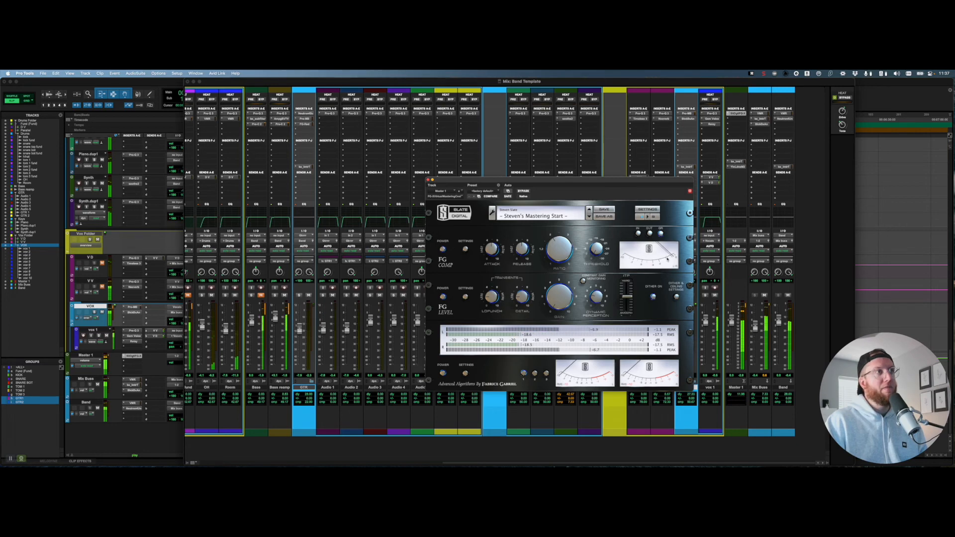
click(427, 179)
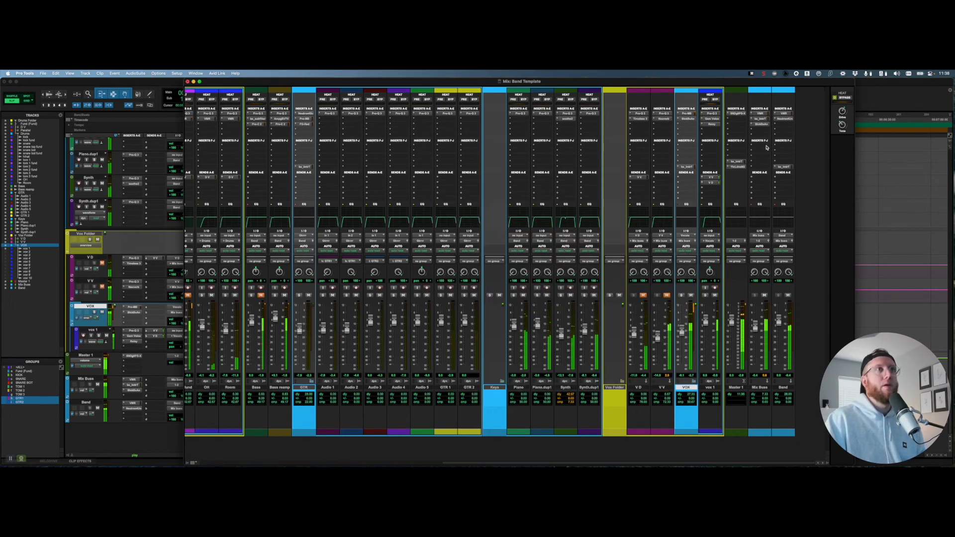
- Open the bx_limiter True Peak on Master 1 and audition the mix with its gain reset to 0.00
click(736, 161)
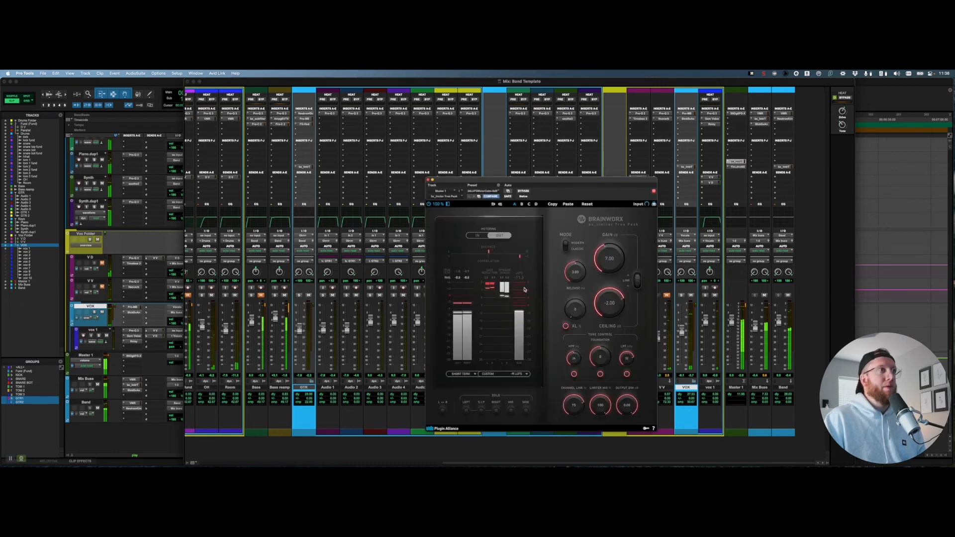
alt+click(603, 262)
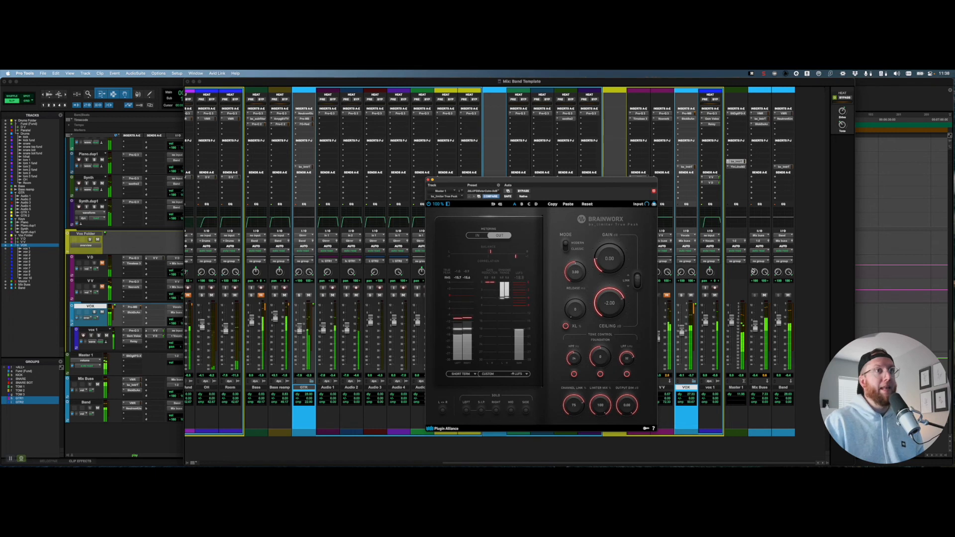
key(space)
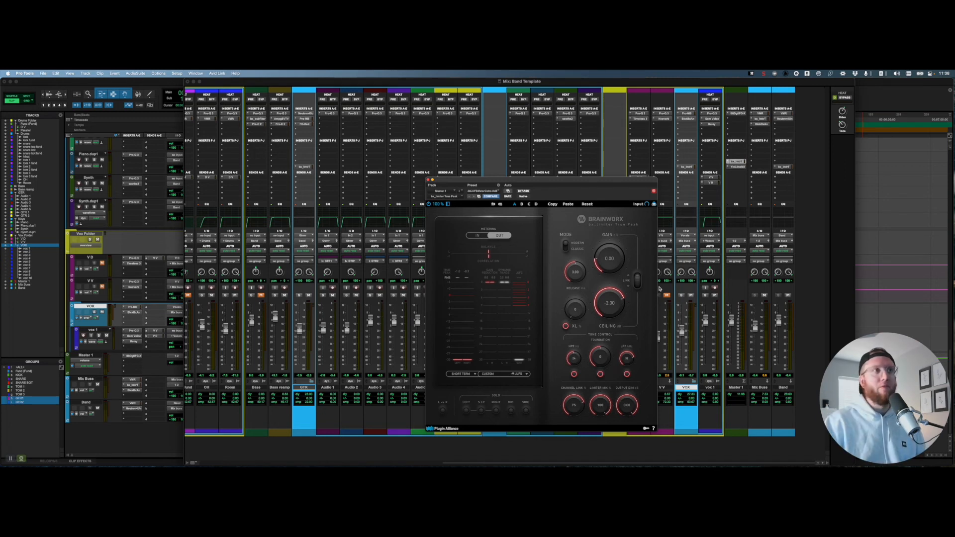
key(space)
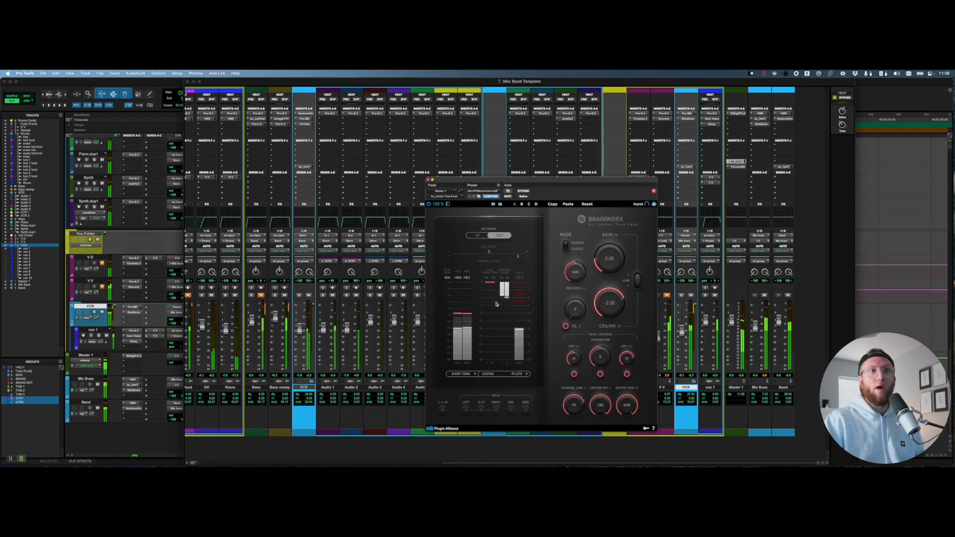
- Set the Master 1 limiter's gain to 7.00 and close the plug-in
drag(604, 263, 610, 258)
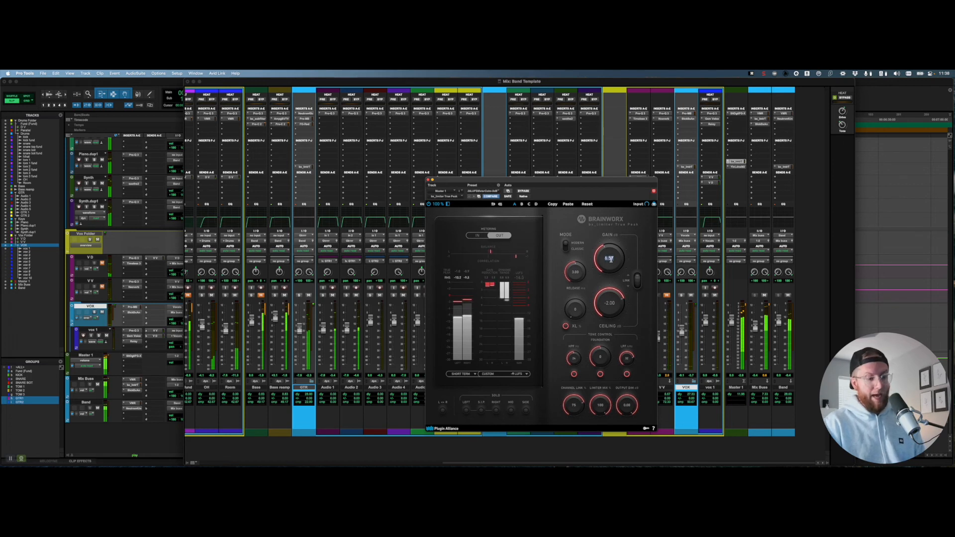
text(7)
key(Return)
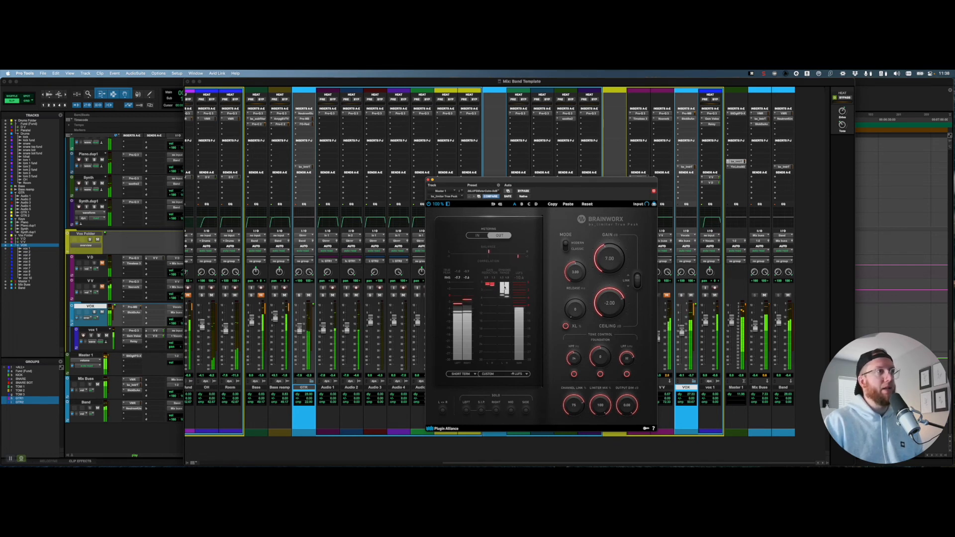
click(428, 180)
- Reopen the Master 1 limiter and play short passages of the mix to watch its gain reduction meter
key(space)
click(740, 162)
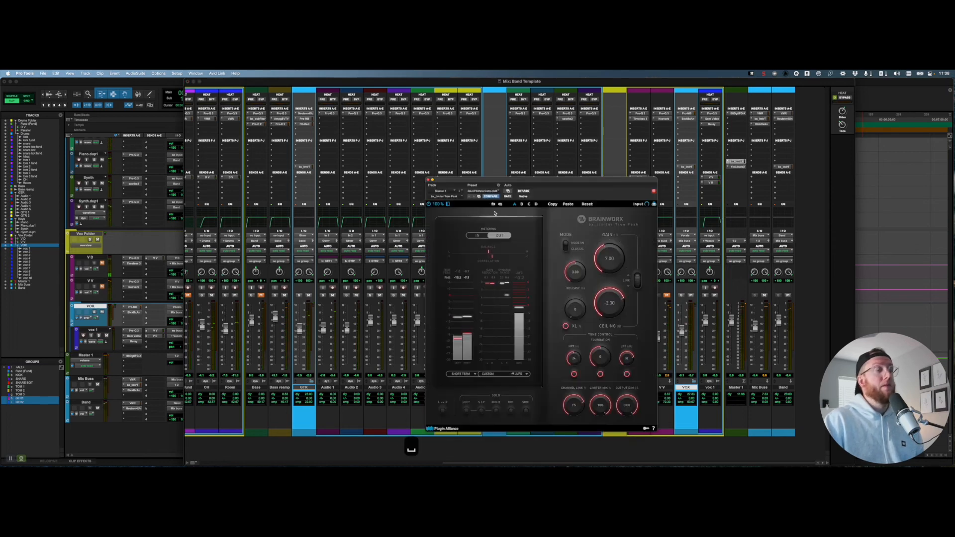
key(space)
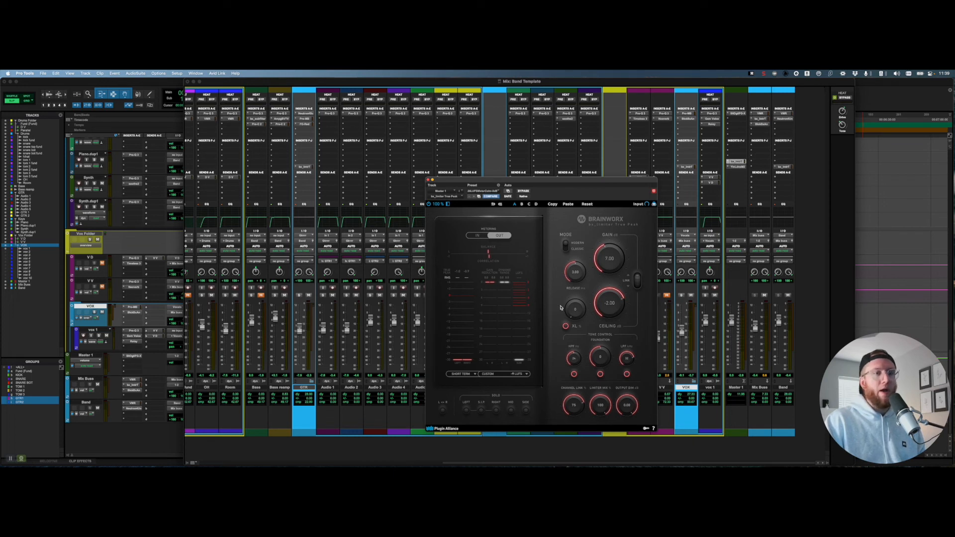
key(space)
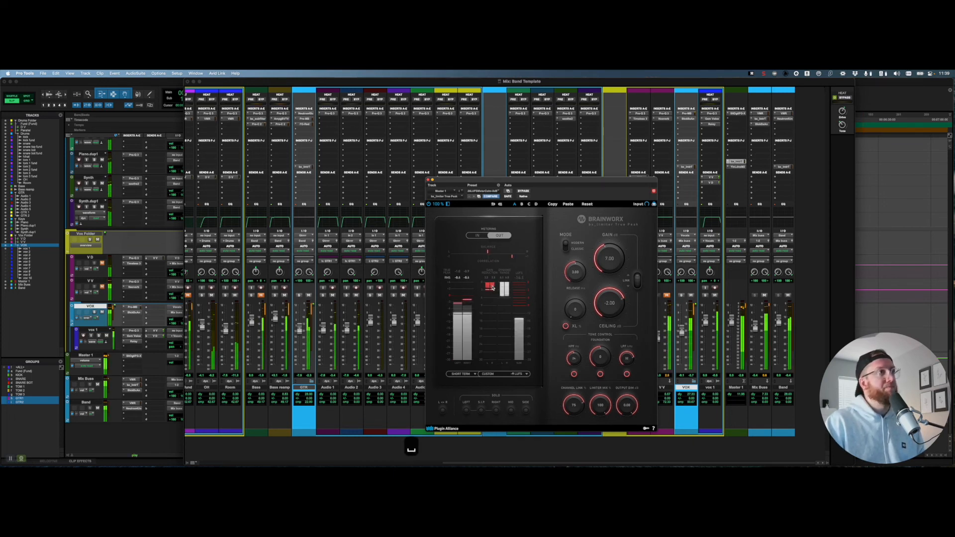
key(space)
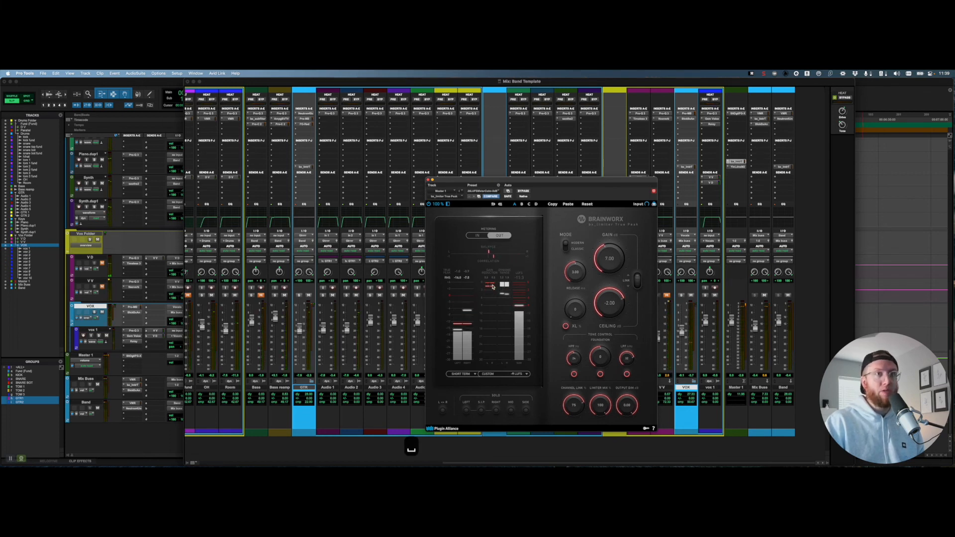
key(space)
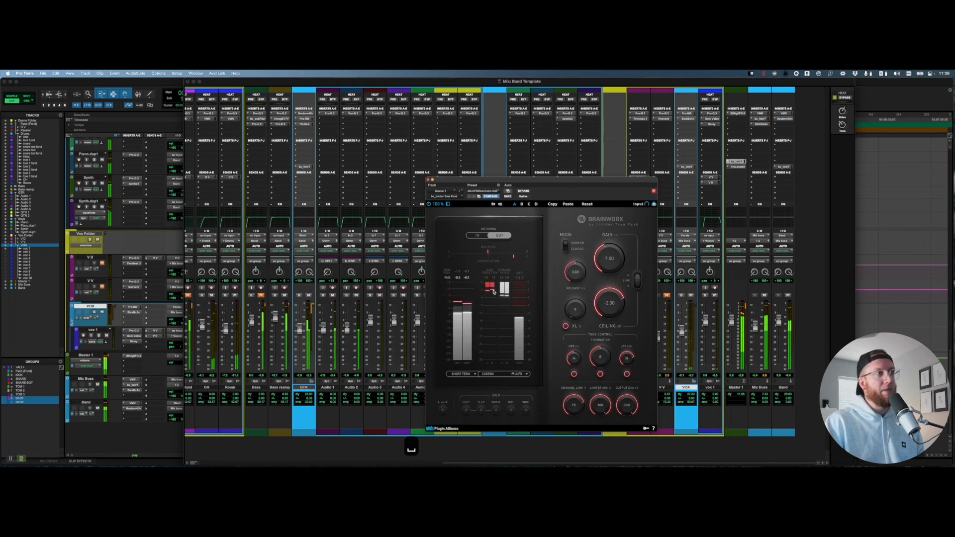
- Set the Master 1 limiter's ceiling to -1.5
mouse_move(611, 302)
mouse_down()
mouse_move(607, 314)
mouse_move(599, 291)
mouse_up()
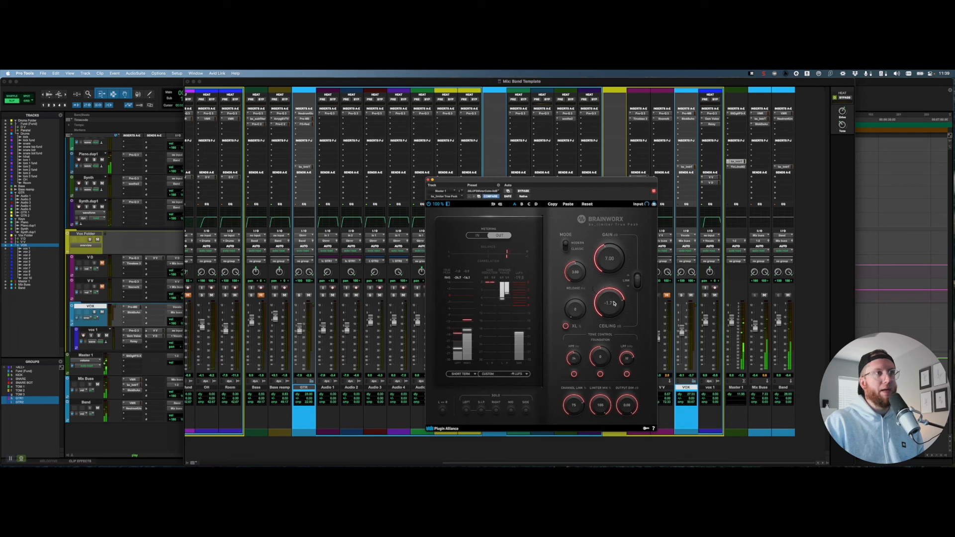
double_click(609, 302)
text(-1.5)
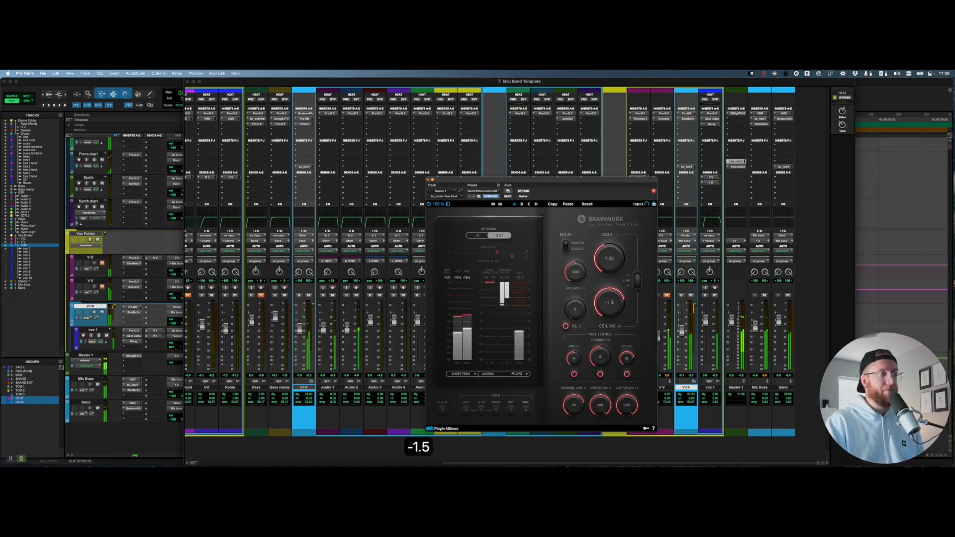
key(Return)
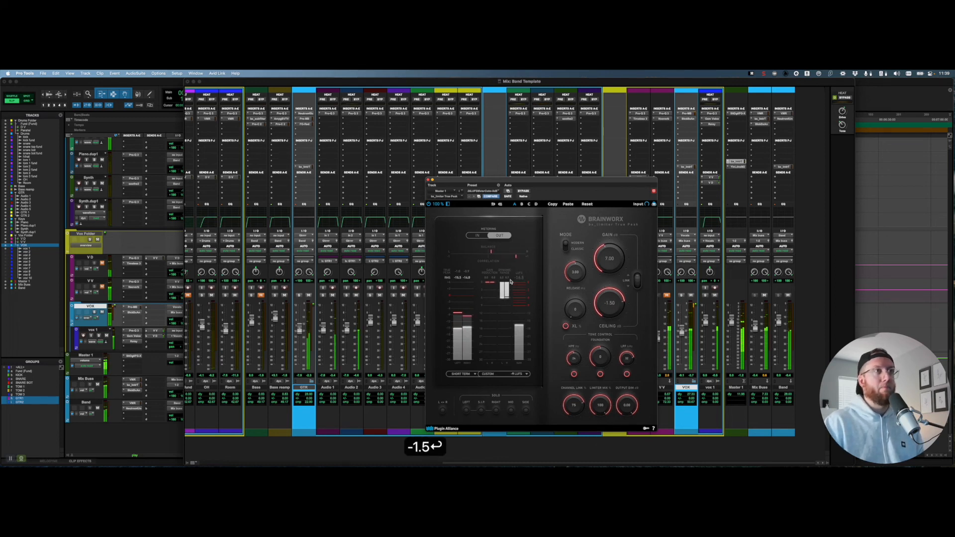
- Open Youlean Loudness Meter 2 on Master 1, stop playback and examine the loudness readings and graph
click(736, 167)
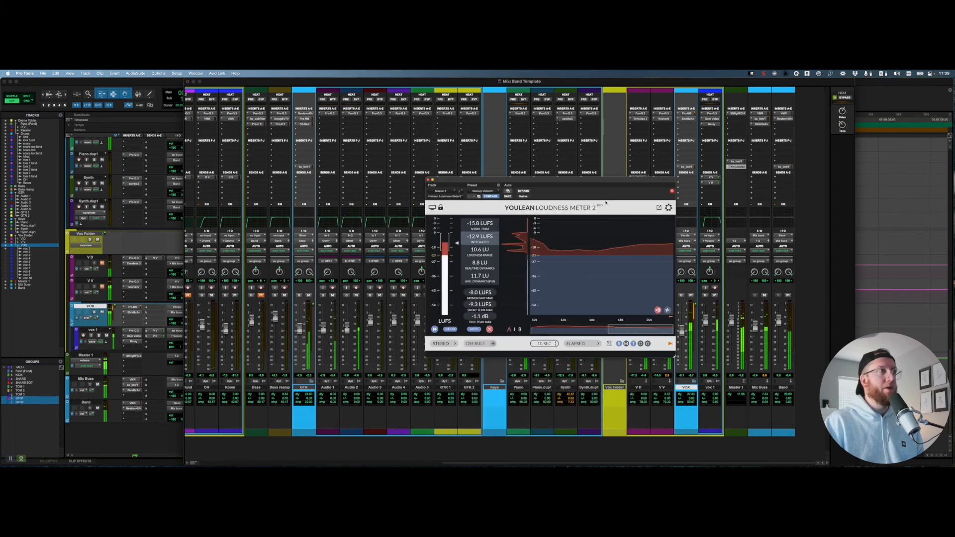
key(space)
mouse_move(597, 241)
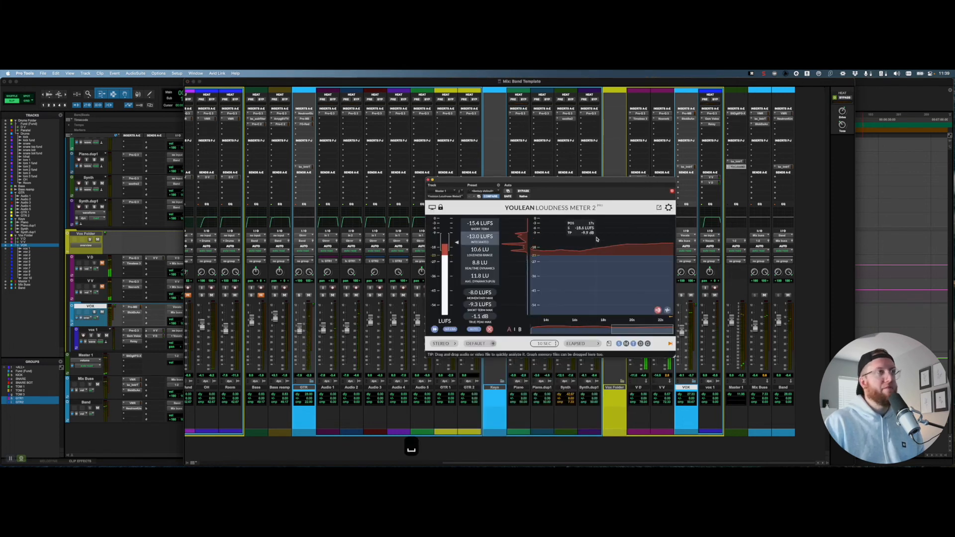
drag(593, 181, 515, 163)
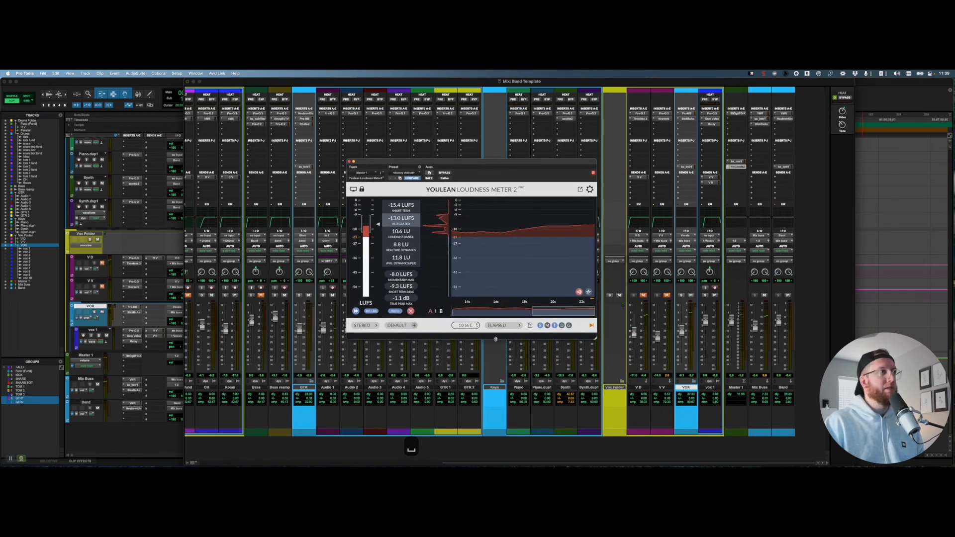
- Export the loudness graph from Youlean Loudness Meter 2 as a PNG to the Desktop and preview the file in Finder
click(579, 190)
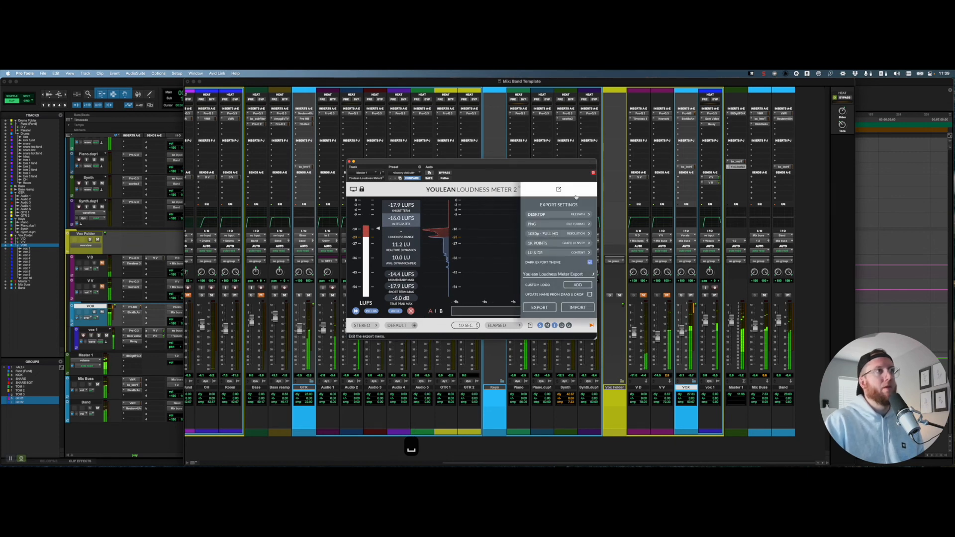
click(549, 307)
click(224, 453)
click(430, 196)
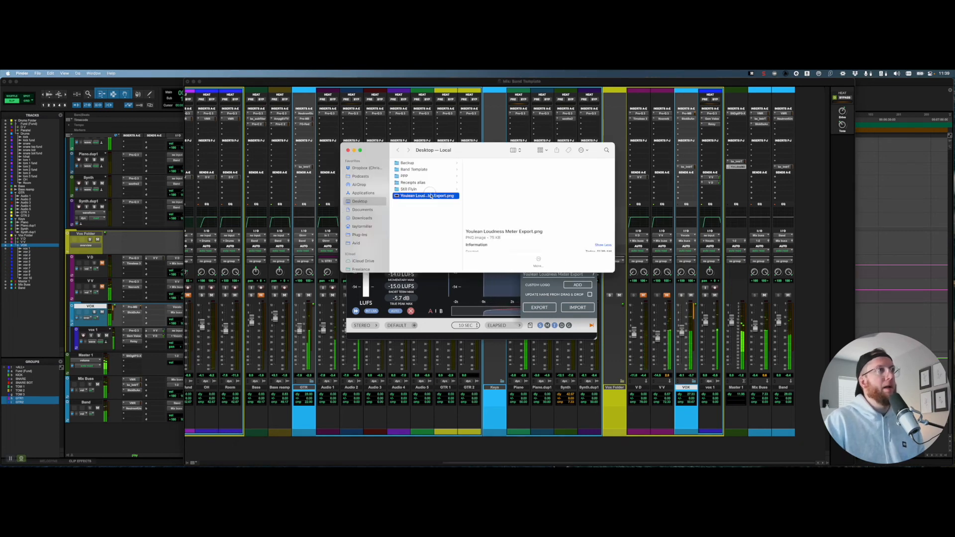
key(space)
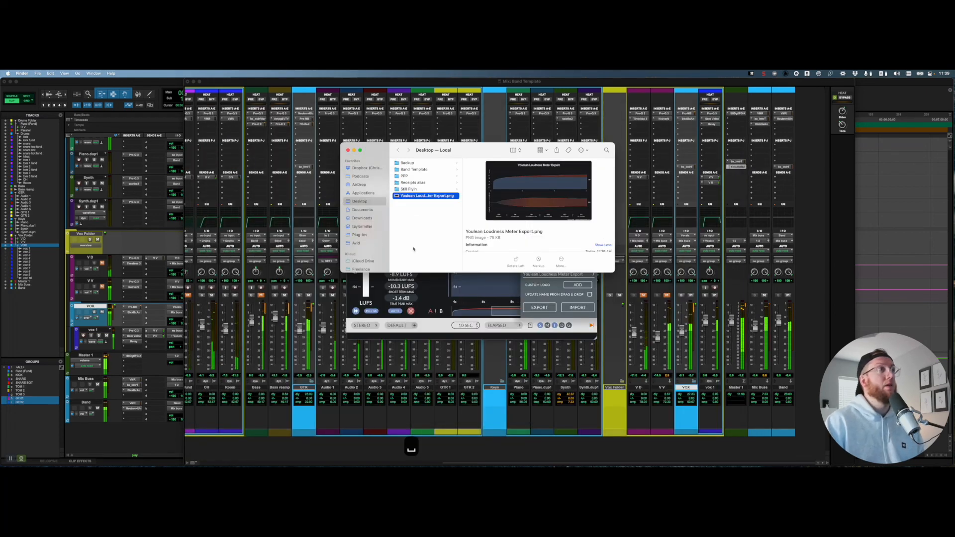
- Delete the exported loudness PNG from the Desktop, close the Finder window and hide Youlean Loudness Meter 2's export settings
key(super+BackSpace)
key(super+w)
click(447, 233)
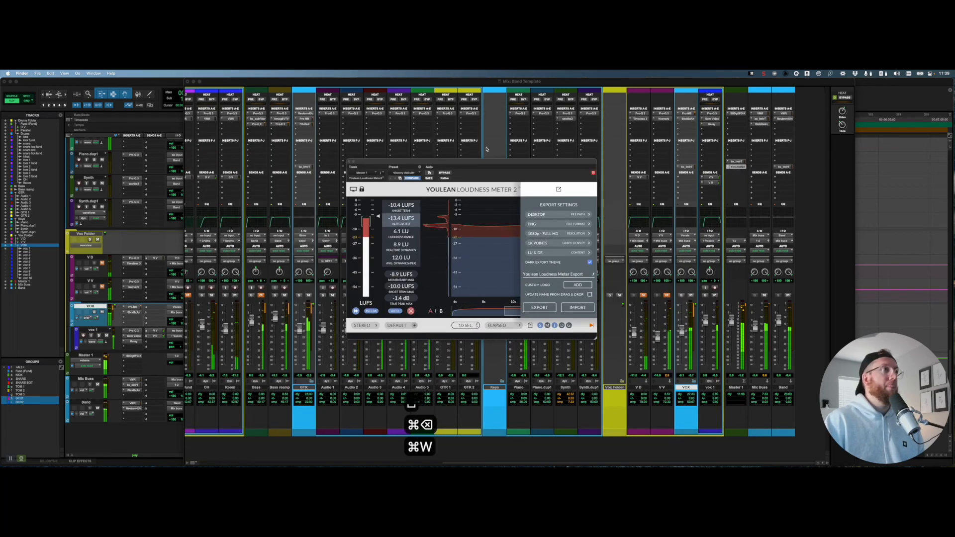
click(558, 189)
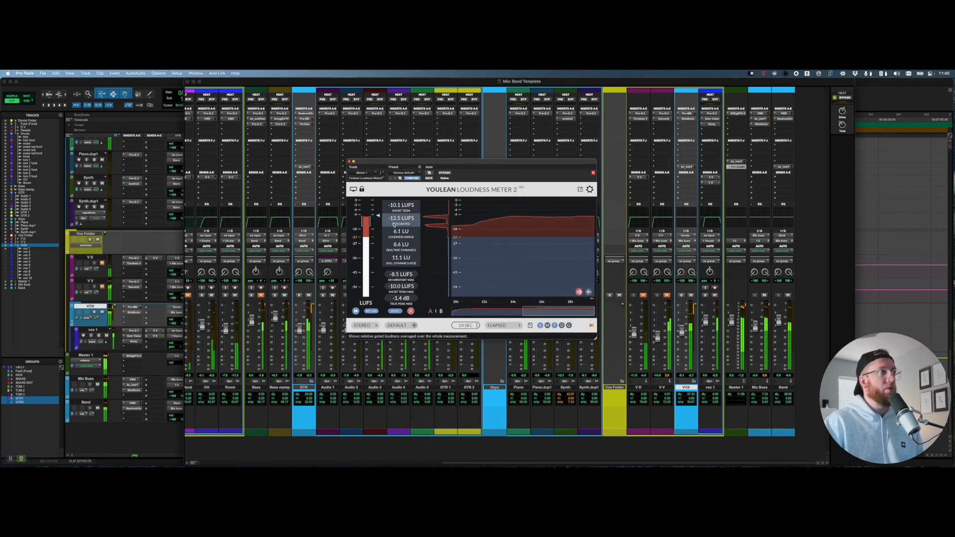
- Stop playback, save the session and close the Youlean Loudness Meter 2 window
key(space)
key(super+s)
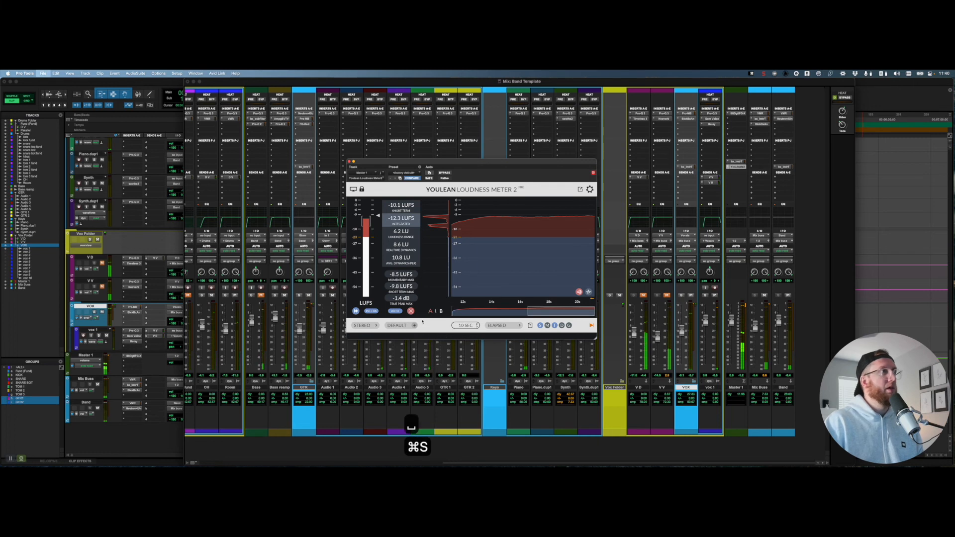
click(350, 161)
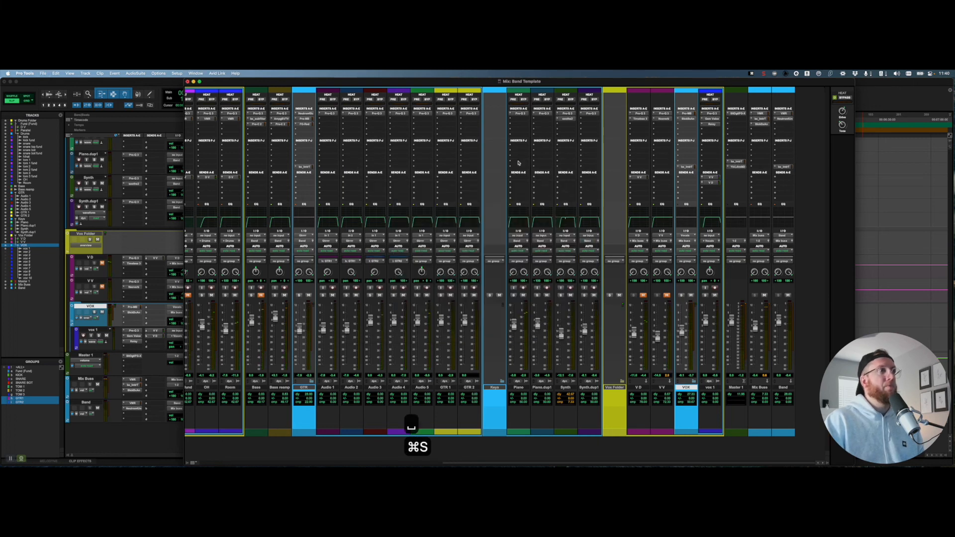
- Select every track in the Mix window, from Master 1, Mix Buss and Band back to the Drums Folder
key(super+a)
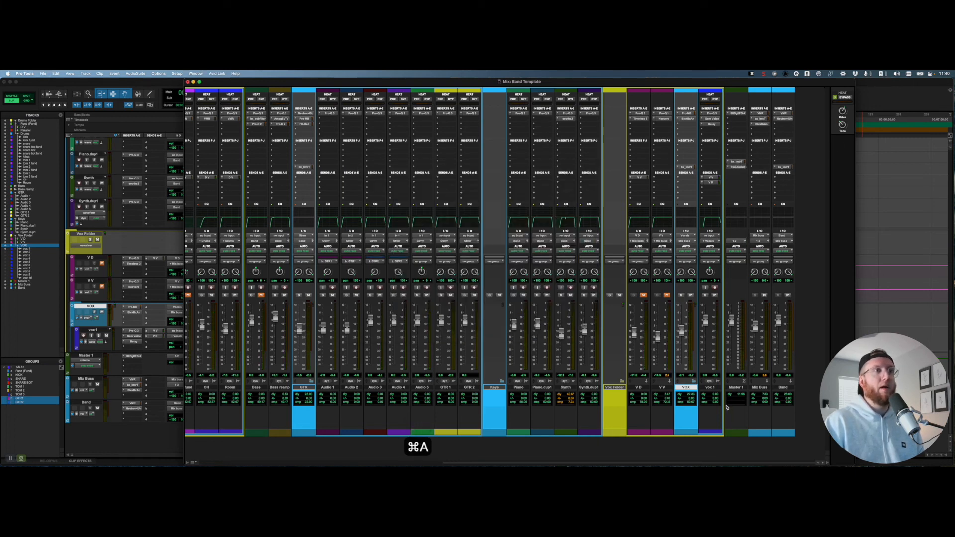
click(733, 387)
shift+click(751, 387)
shift+click(783, 387)
shift+click(662, 387)
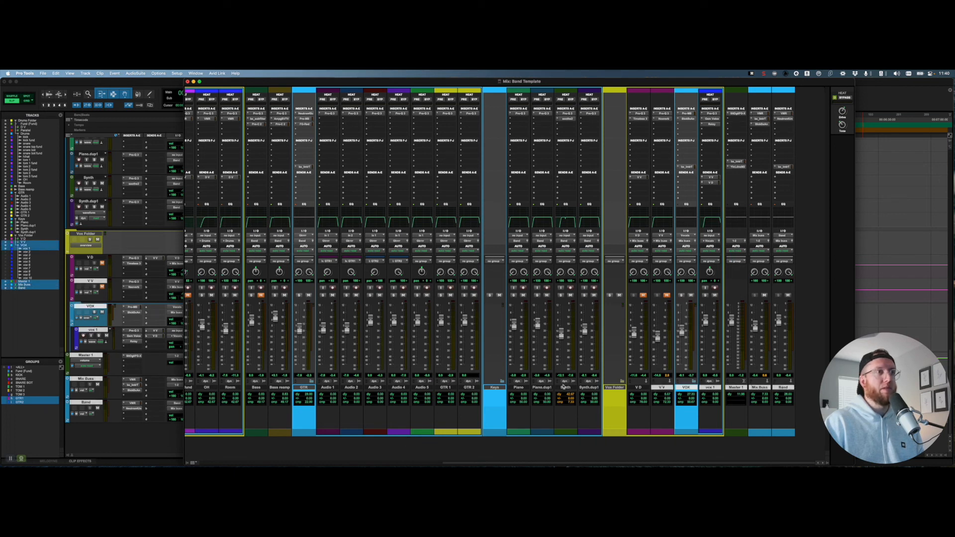
shift+click(608, 388)
shift+click(534, 388)
shift+click(486, 389)
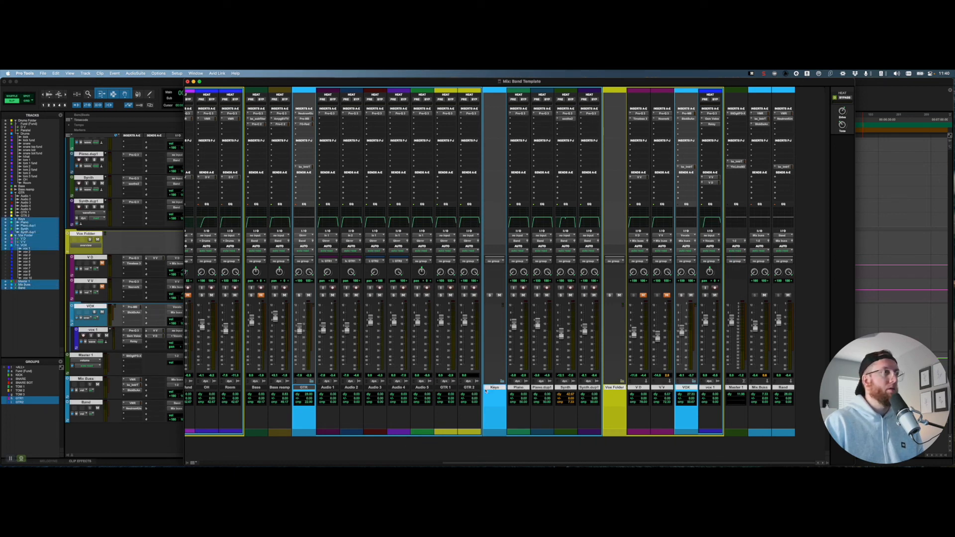
shift+click(312, 391)
scroll(338, 390, left, 10)
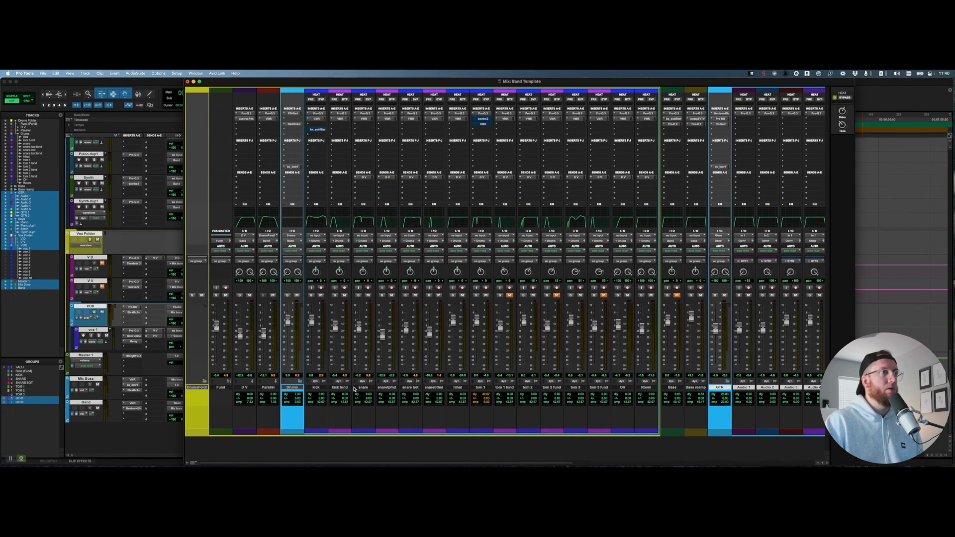
shift+click(680, 388)
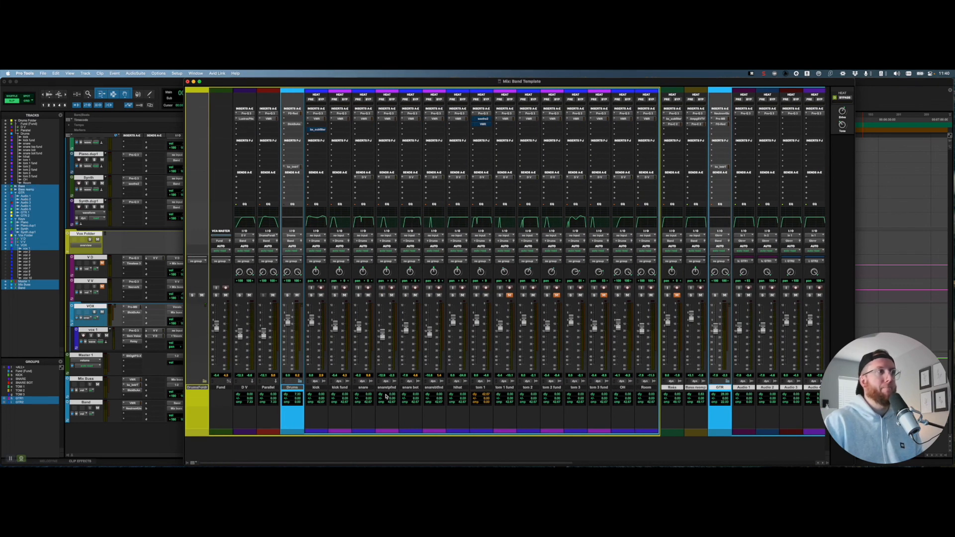
shift+click(282, 390)
shift+click(204, 388)
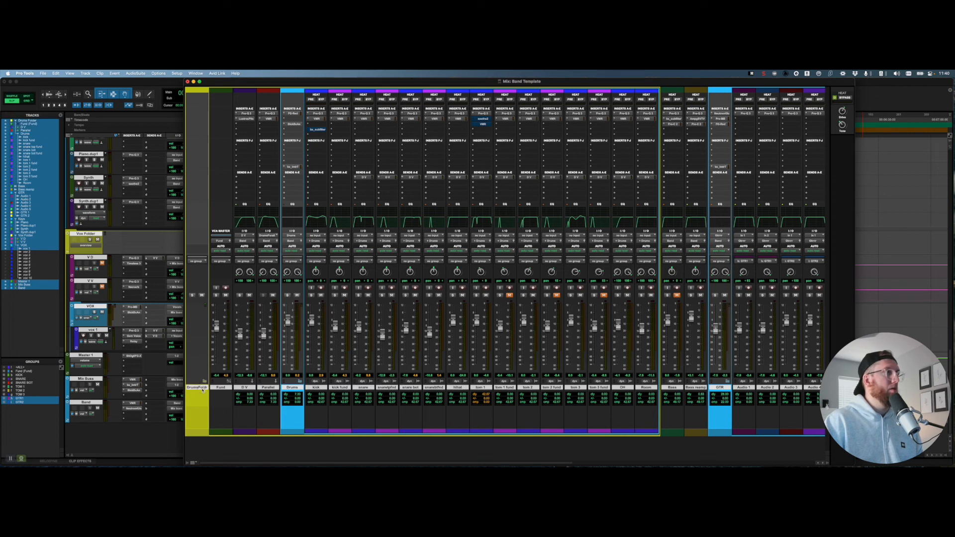
- Bypass the first and second inserts on all selected tracks and make their third inserts inactive
right_click(247, 113)
click(258, 118)
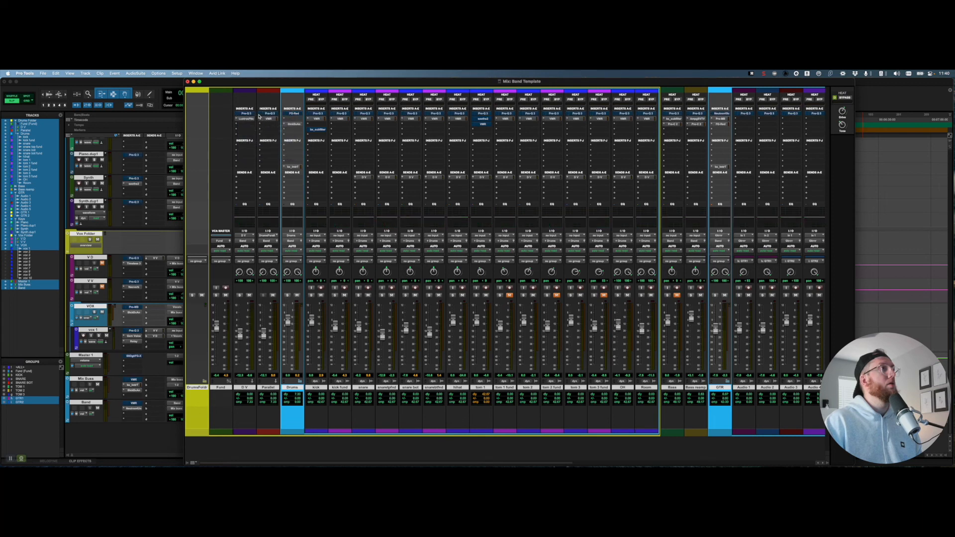
right_click(248, 120)
click(259, 124)
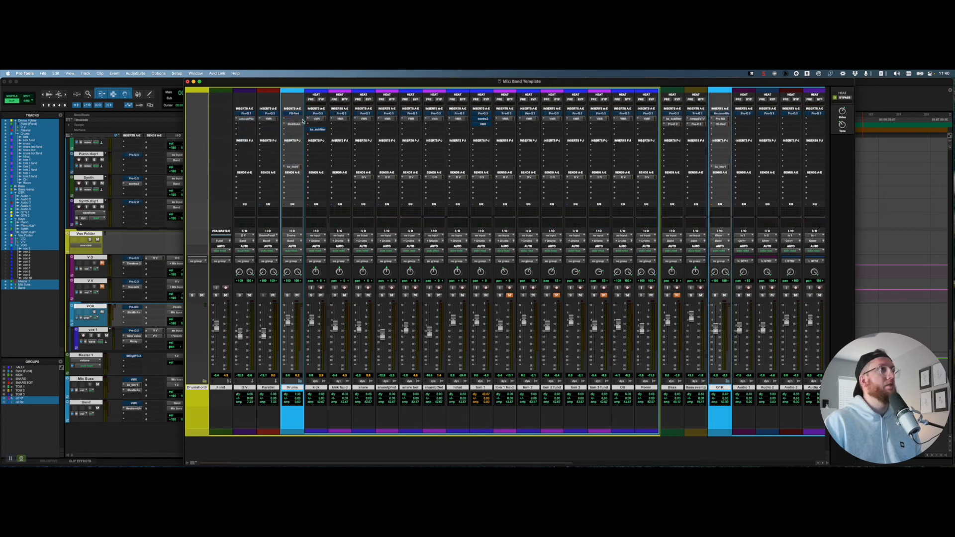
right_click(672, 125)
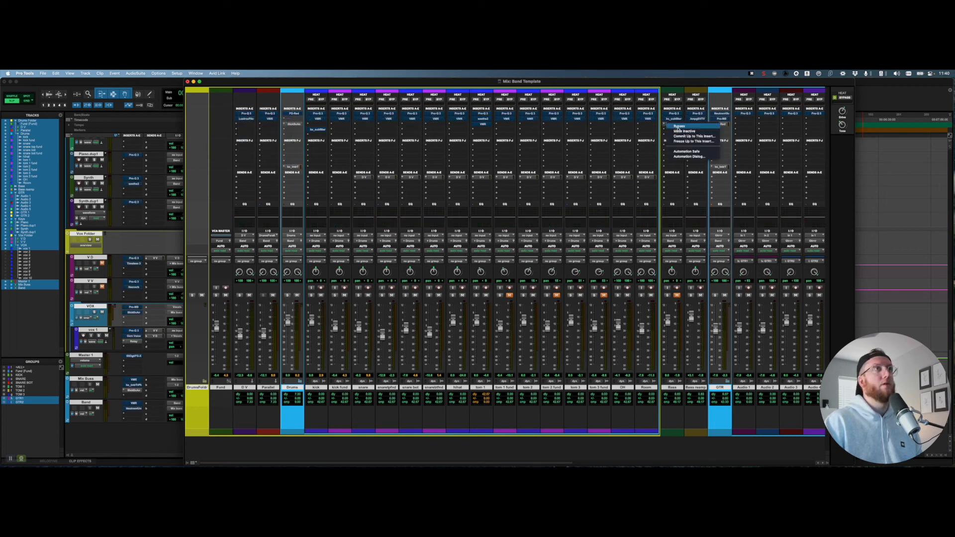
click(675, 132)
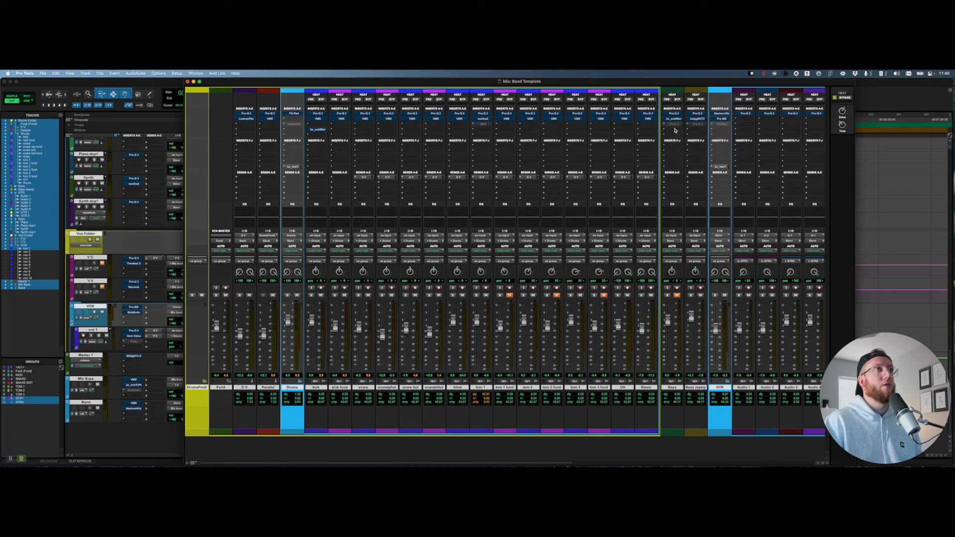
- Make the third inserts on Bass, Bass reamp and GTR active again and bypass them
right_click(673, 126)
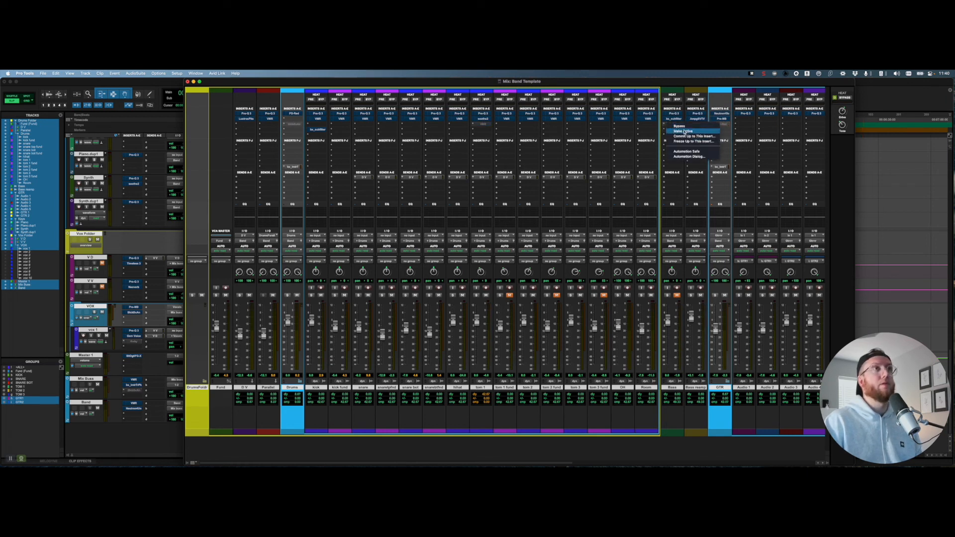
click(683, 132)
right_click(689, 126)
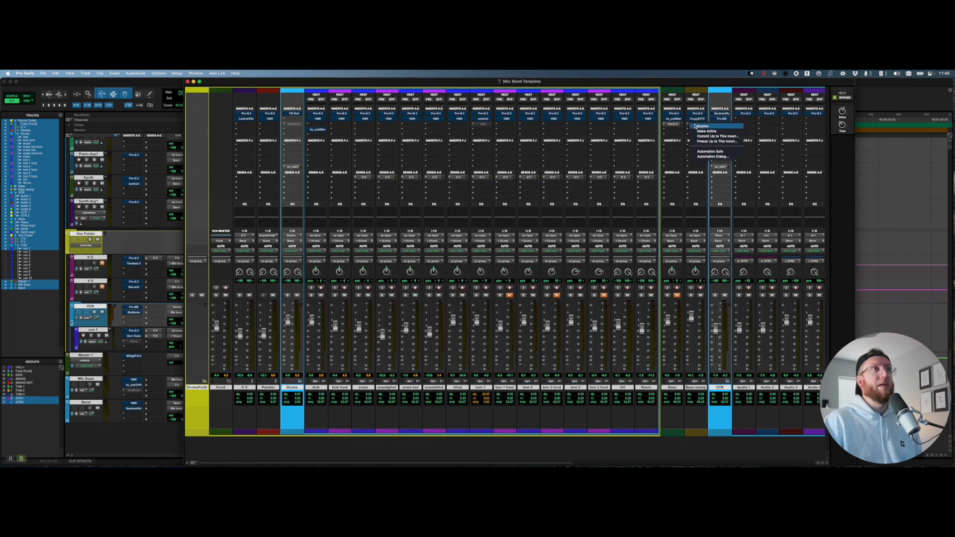
click(699, 131)
right_click(723, 126)
click(726, 130)
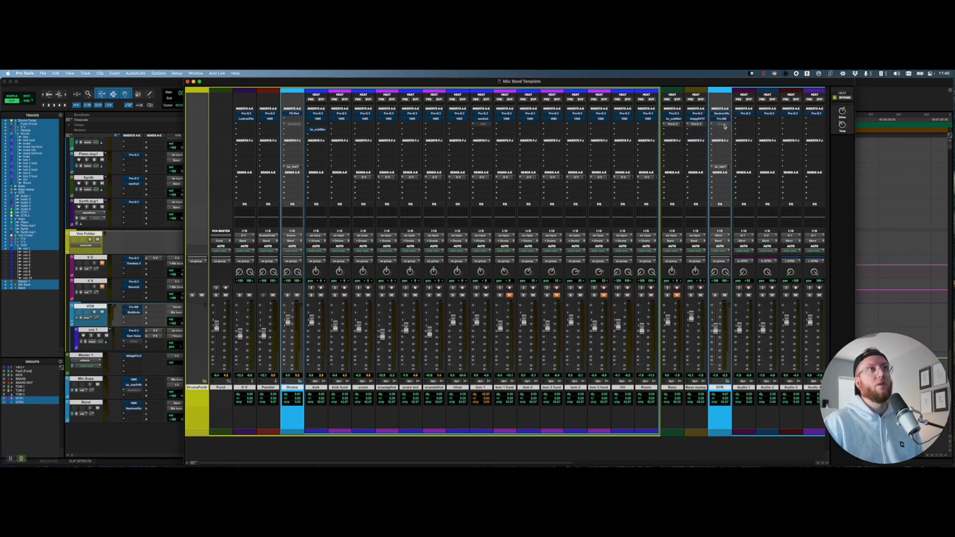
right_click(724, 124)
click(726, 131)
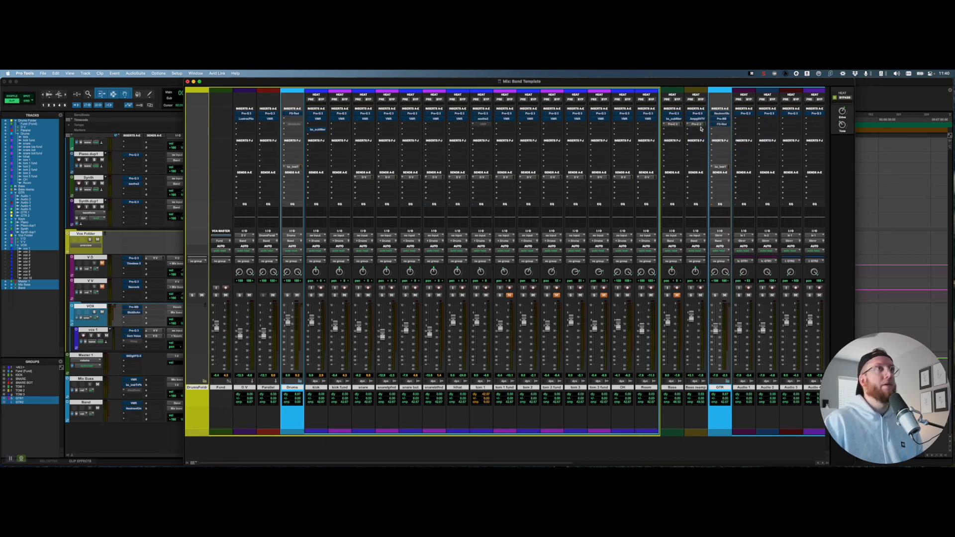
right_click(672, 125)
click(677, 130)
- Make the third inserts on vox 1 and Mix Buss active again and bypass them
scroll(697, 127, right, 5)
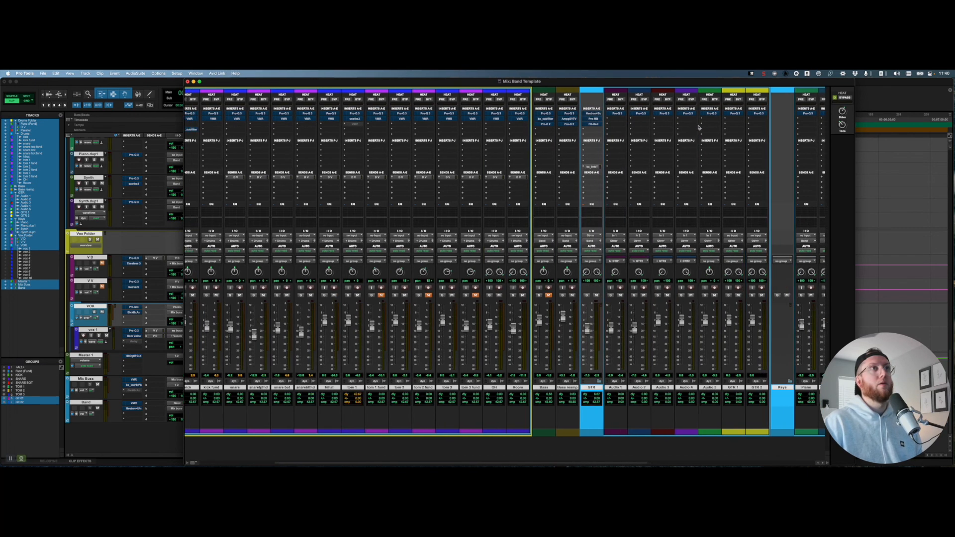
scroll(698, 127, right, 8)
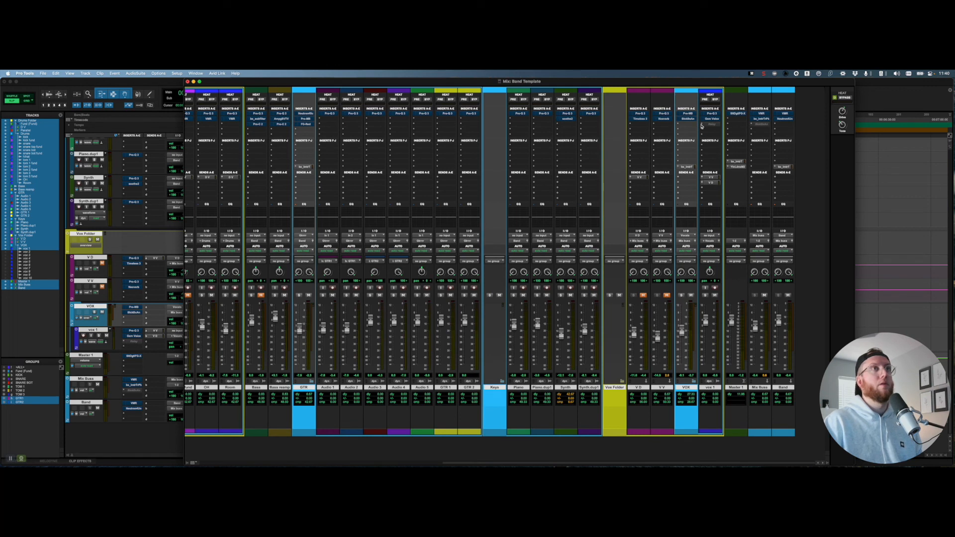
right_click(701, 125)
click(707, 131)
right_click(762, 124)
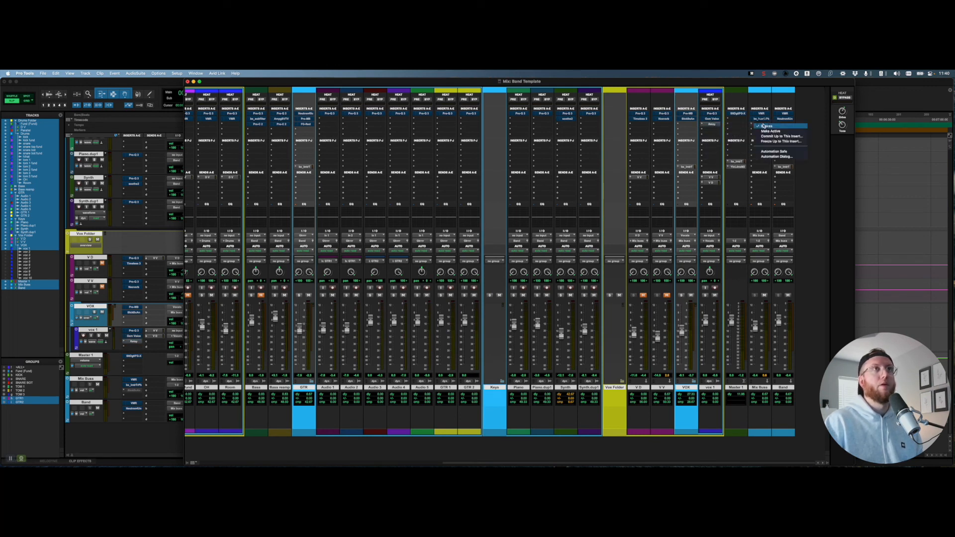
click(770, 131)
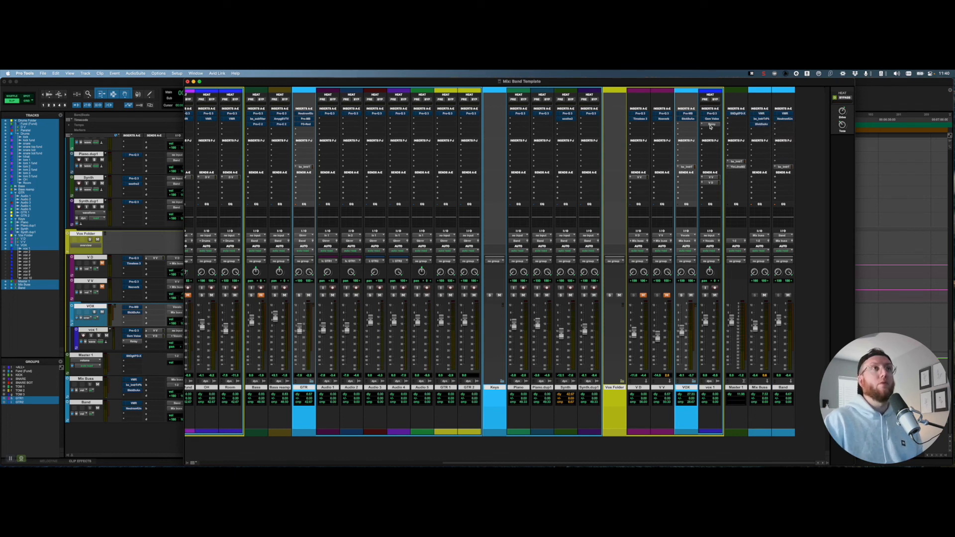
right_click(709, 126)
click(721, 127)
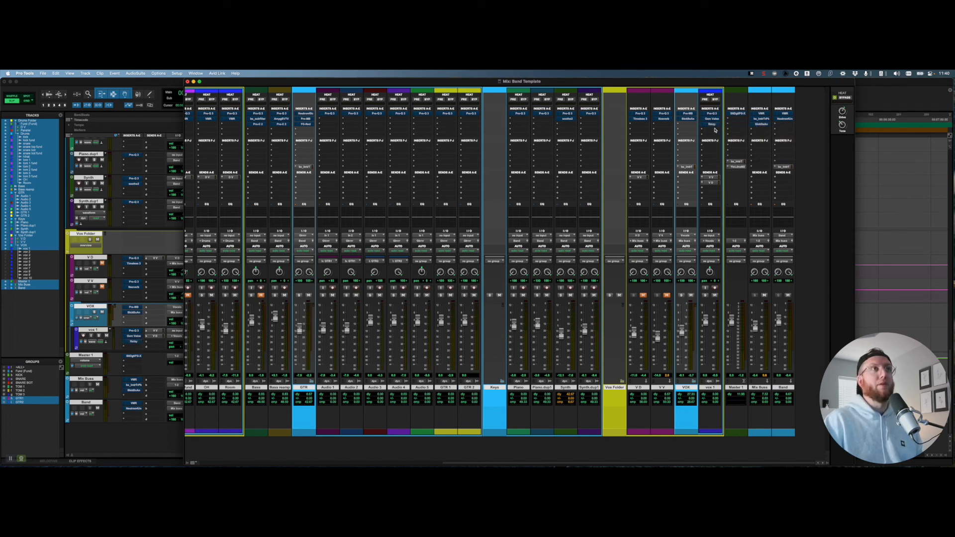
- Bypass the limiter inserts on the selected tracks and Youlean Loudness Meter 2 on Master 1
right_click(738, 162)
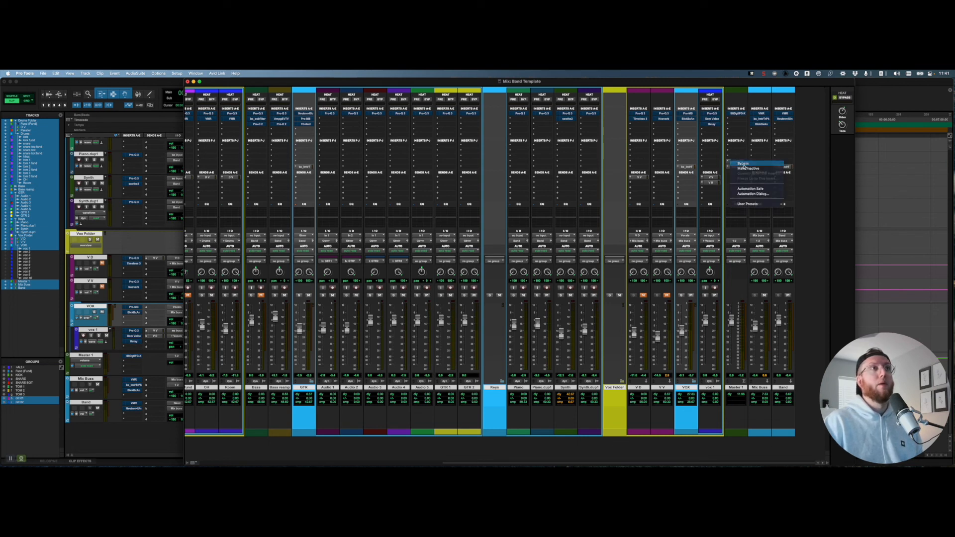
click(742, 167)
right_click(742, 169)
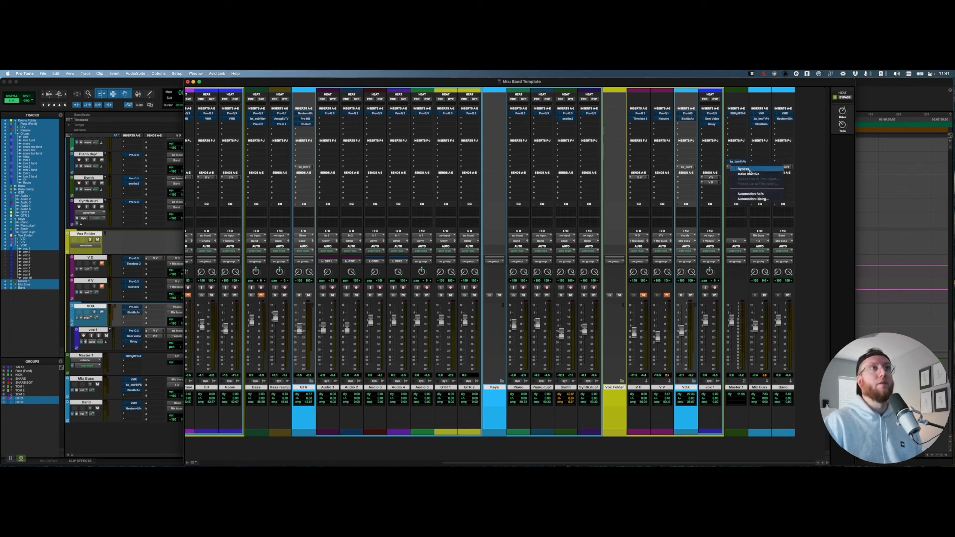
click(746, 170)
- Select the first loud vocal passage on vox 1 in the Edit window and play the bypassed mix from there
key(space)
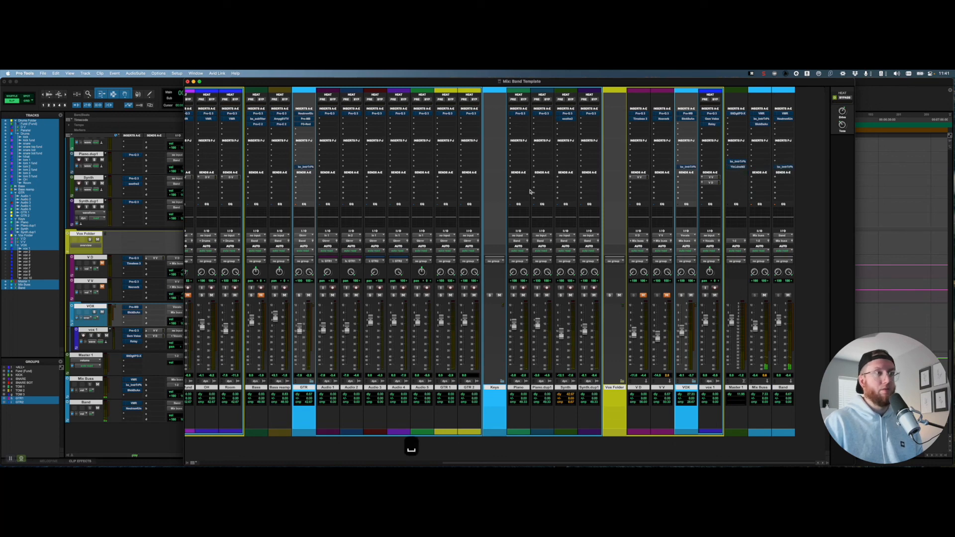
click(91, 72)
key(super+equal)
key(space)
drag(332, 339, 385, 341)
key(space)
key(alt+shift+equal)
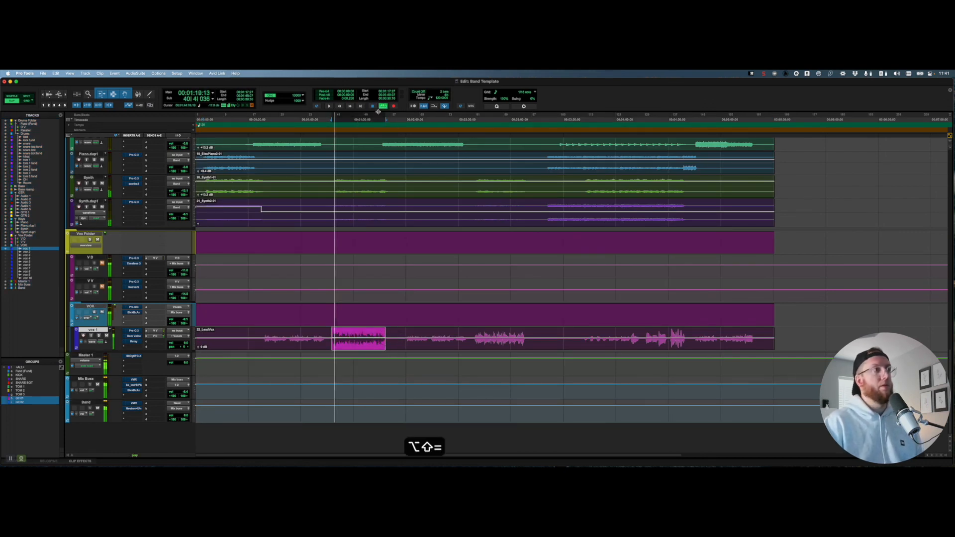
- Unmute the V D and V V vocal effect tracks in the Mix window
key(super+equal)
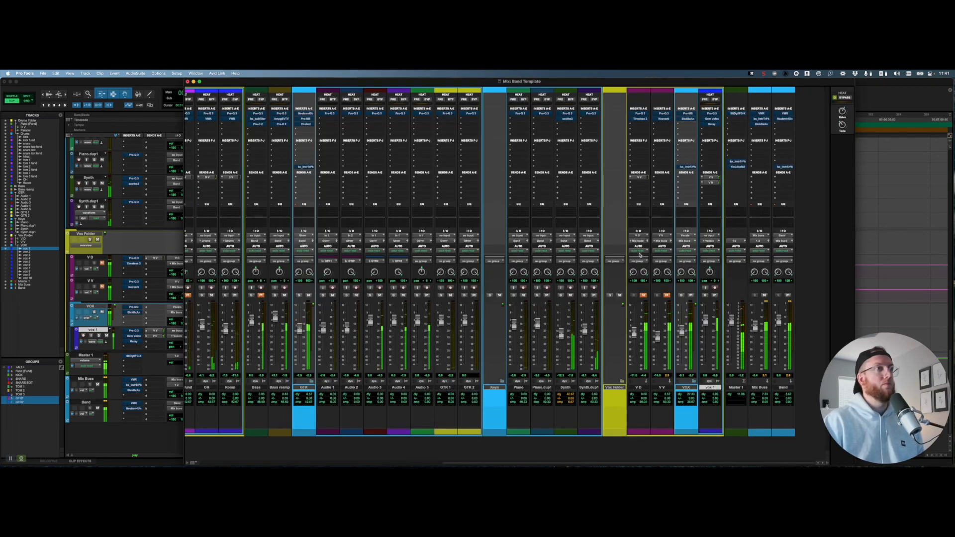
click(643, 295)
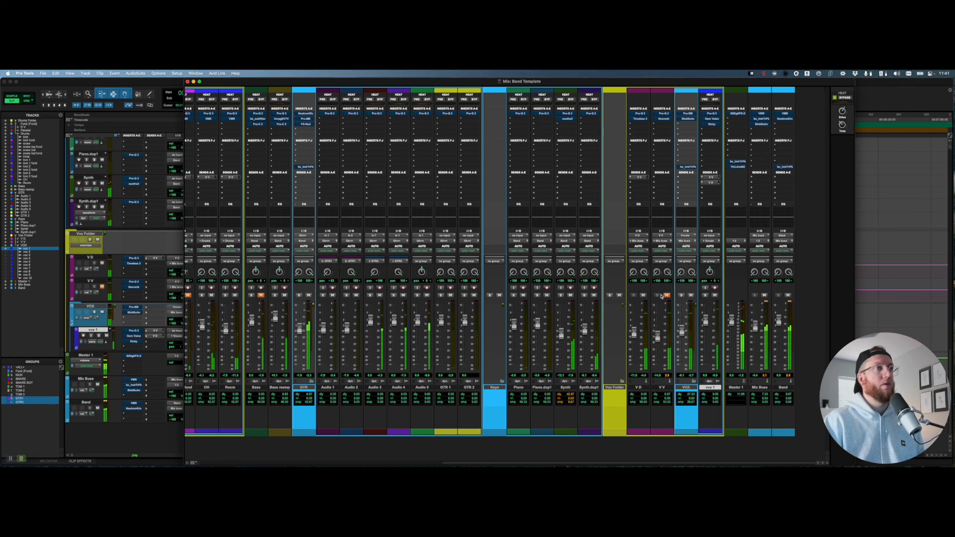
click(666, 296)
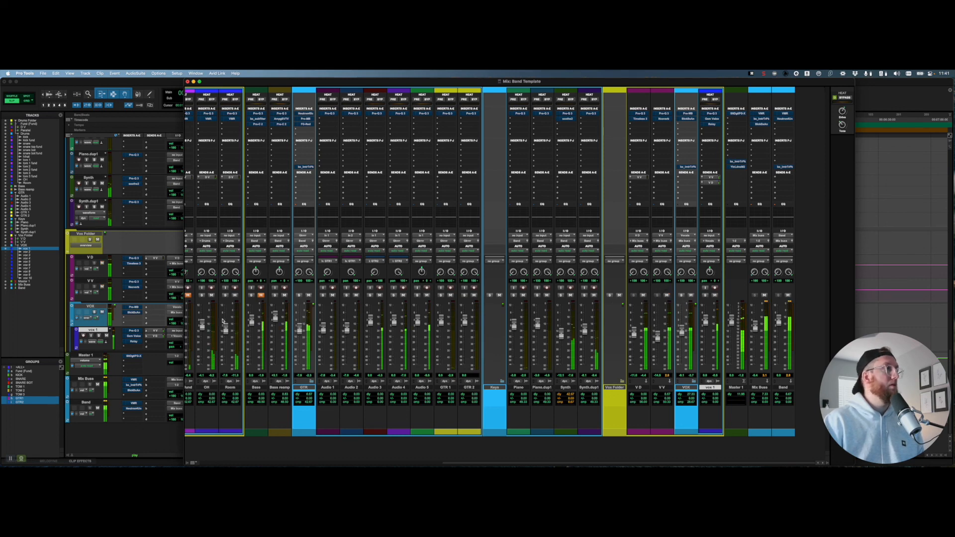
- Take the first insert on the effect track beside the drum Parallel track out of bypass
scroll(222, 321, left, 10)
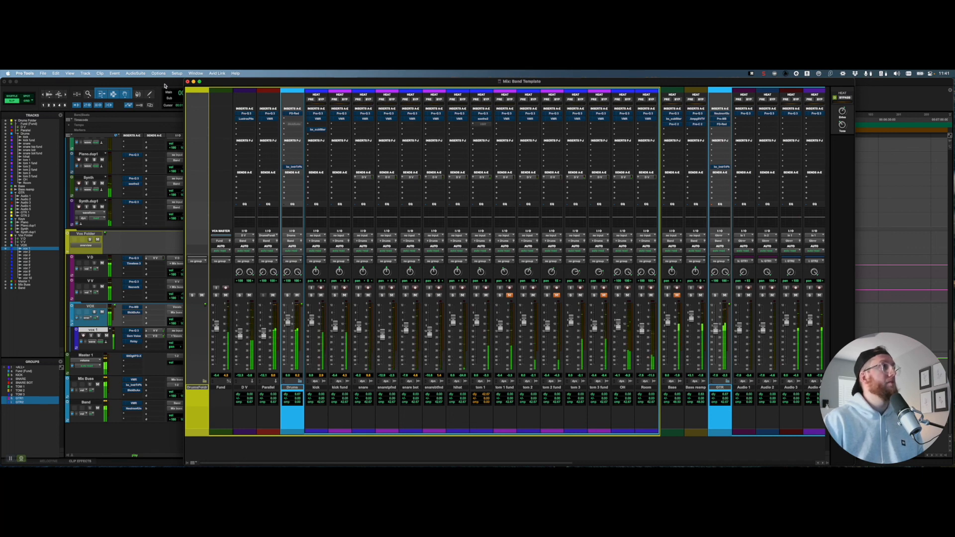
right_click(250, 114)
click(251, 115)
right_click(251, 119)
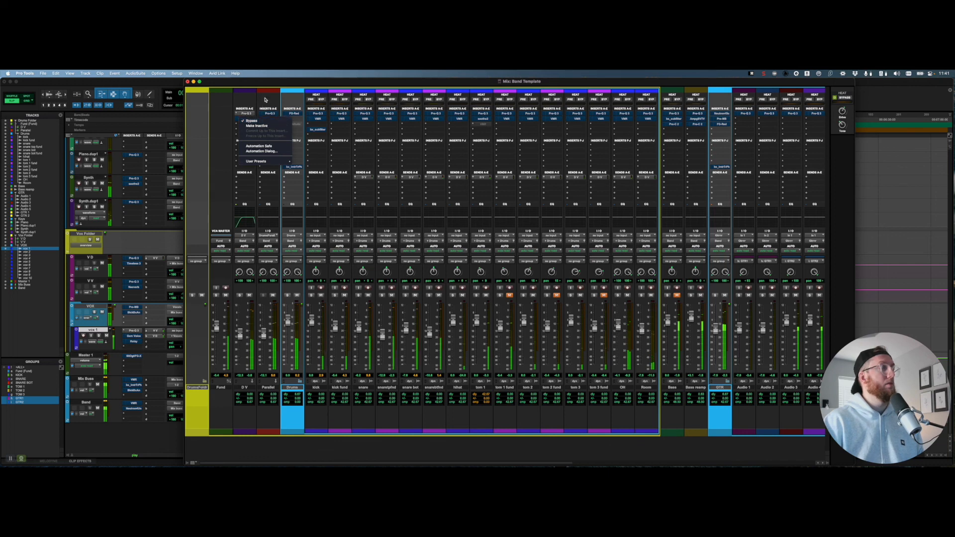
click(265, 99)
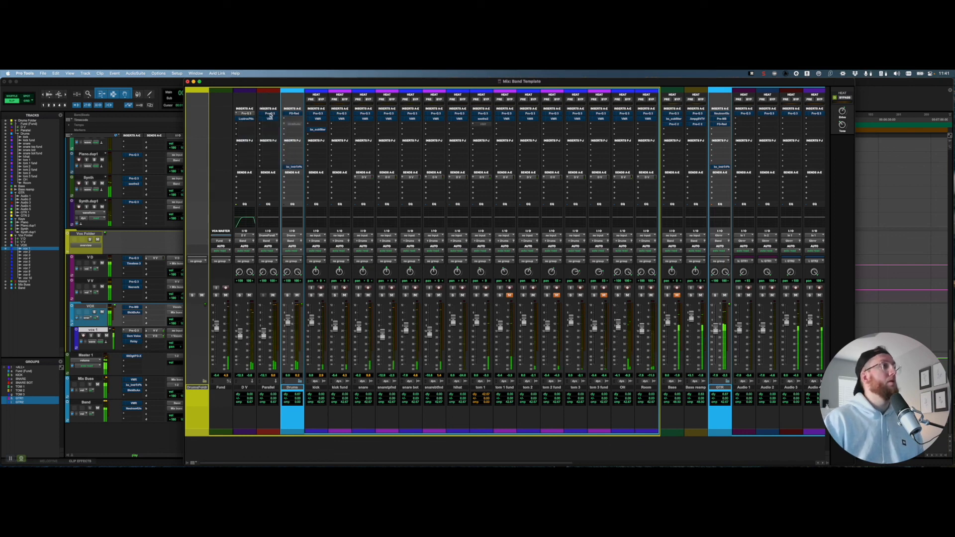
- Select the tracks from Drums Folder through the last vox track in the Edit window's track list
click(28, 120)
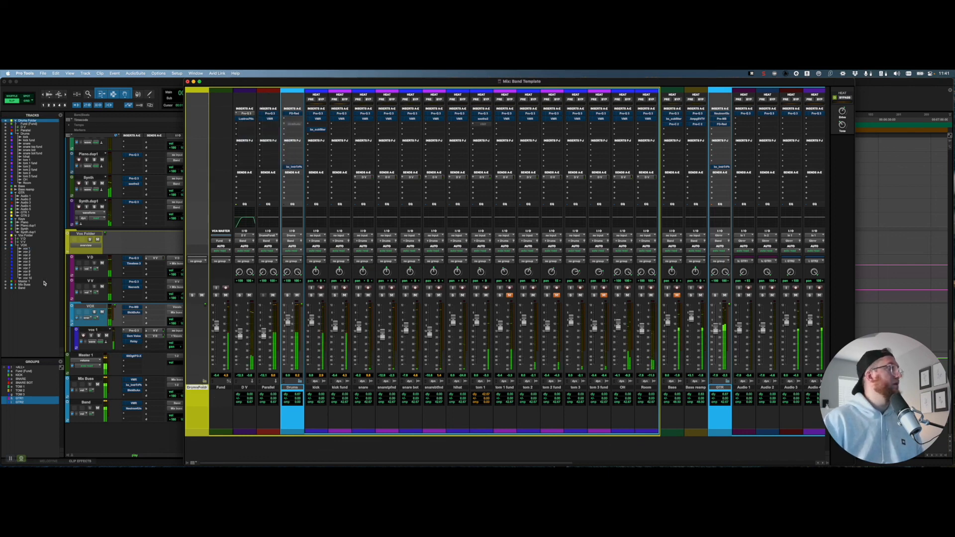
key(super+equal)
key(super+a)
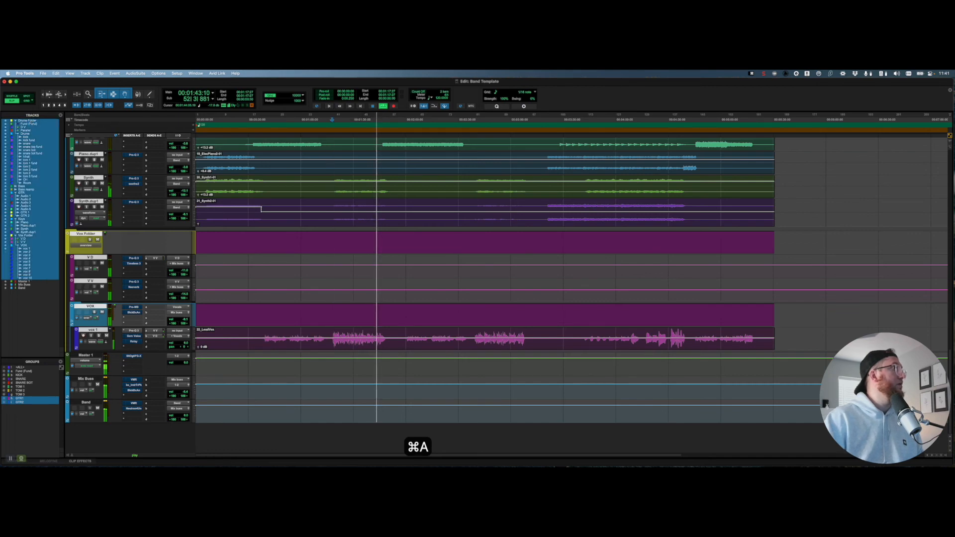
- Replay the bypassed mix from the first loud vocal passage on vox 1
key(super+equal)
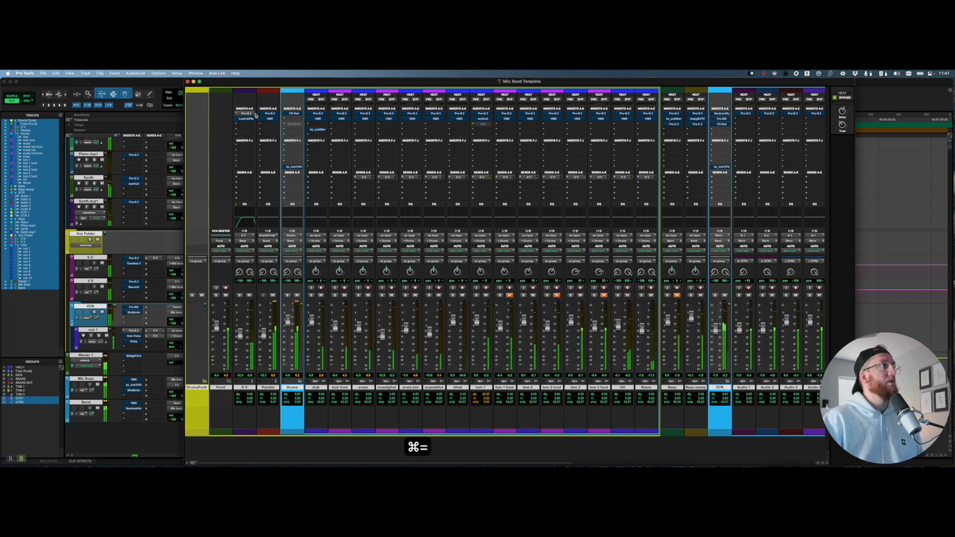
key(super+equal)
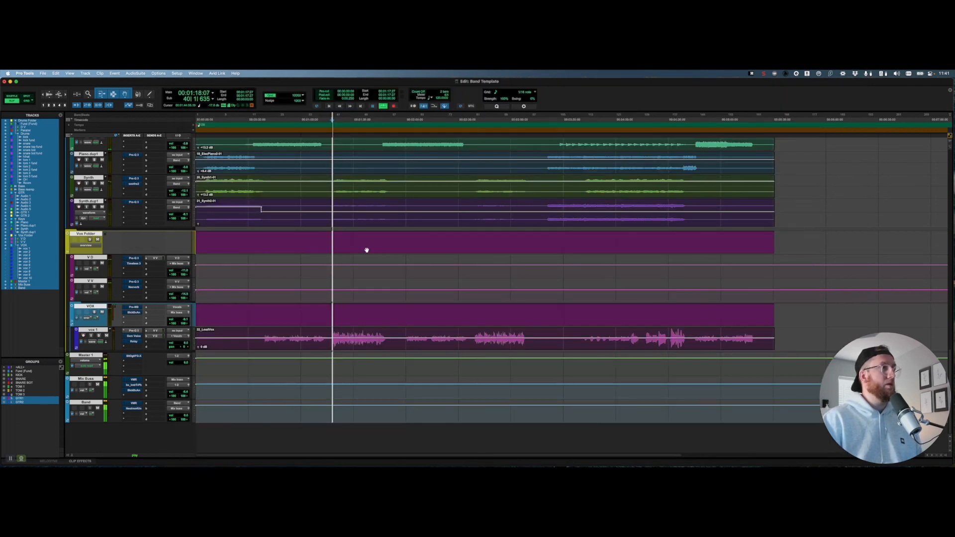
key(alt+shift+equal)
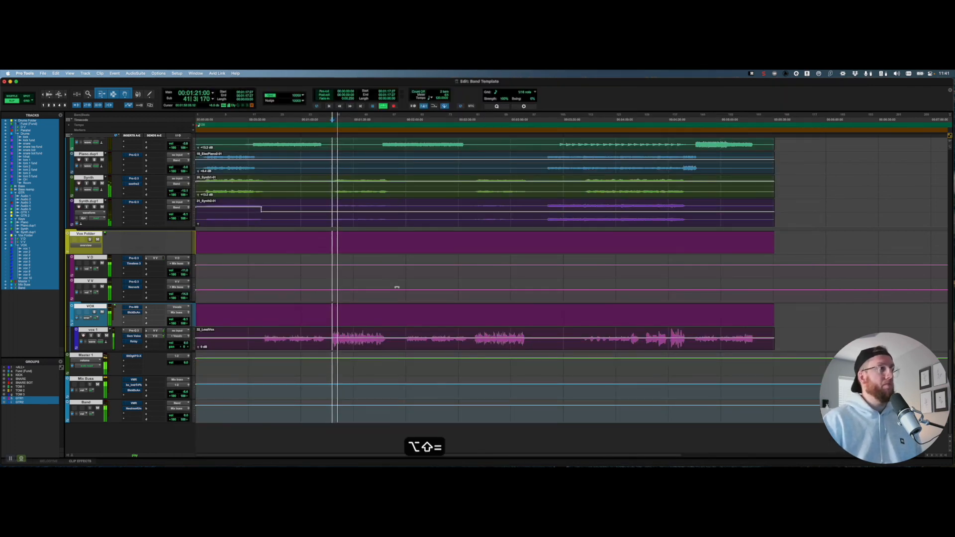
- Take the plug-ins in insert slots A, B and J out of bypass across the tracks in the Mix window
key(super+equal)
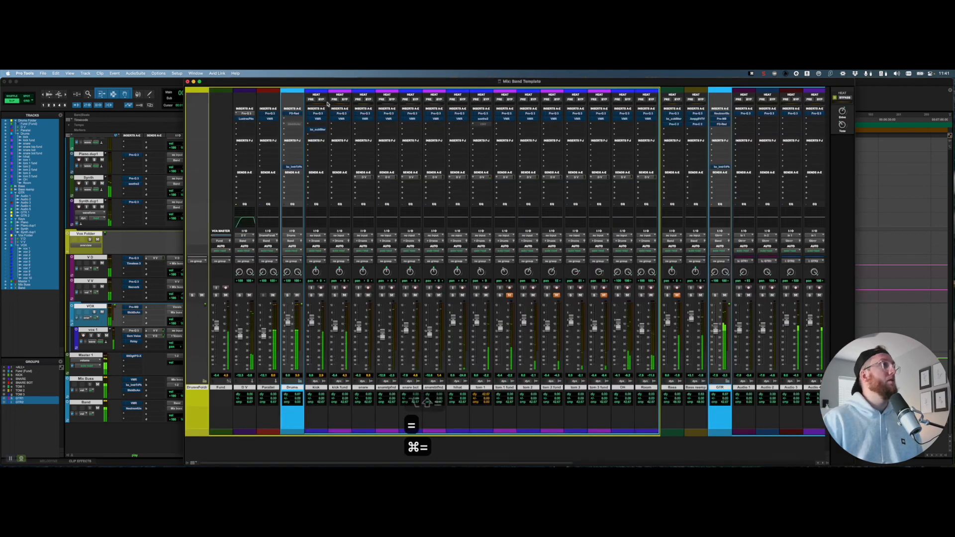
right_click(268, 114)
alt+click(277, 117)
right_click(270, 119)
click(290, 123)
right_click(294, 167)
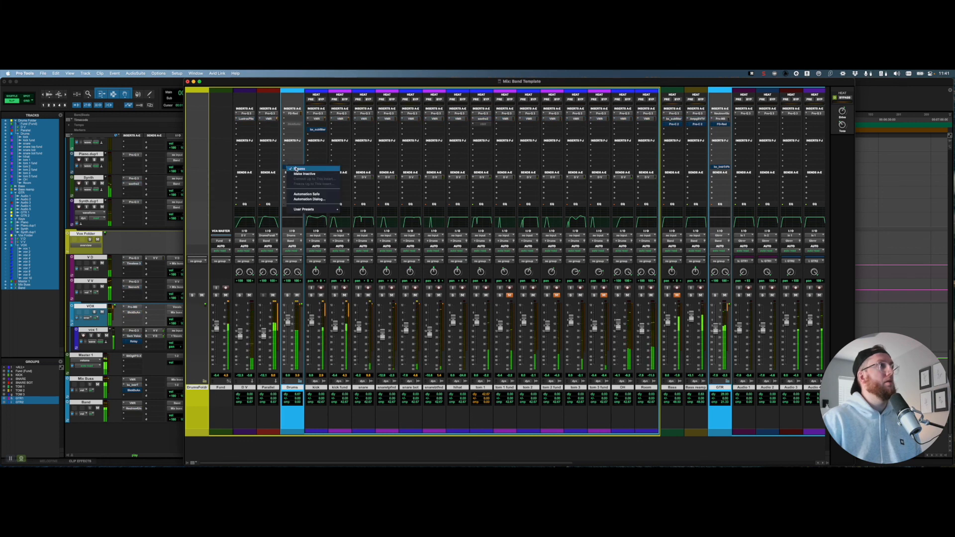
click(297, 169)
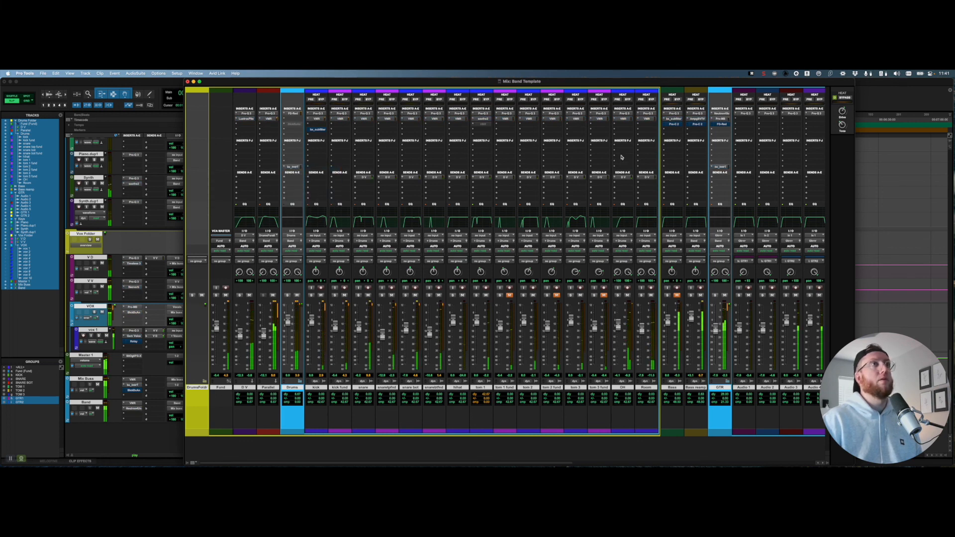
- Take the insert C plug-ins and the insert I plug-in on Master 1 out of bypass, and save the session
right_click(668, 124)
click(686, 127)
scroll(716, 131, right, 10)
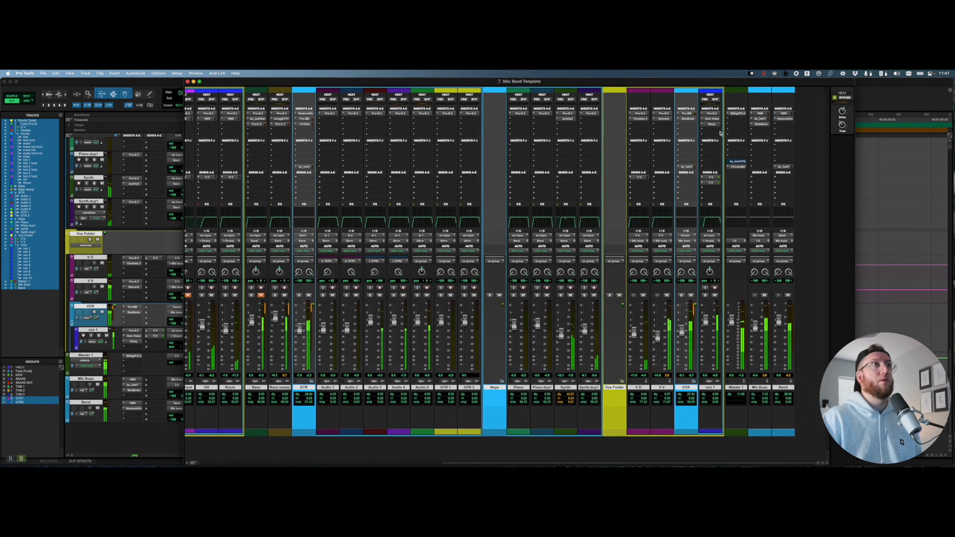
right_click(736, 161)
click(746, 165)
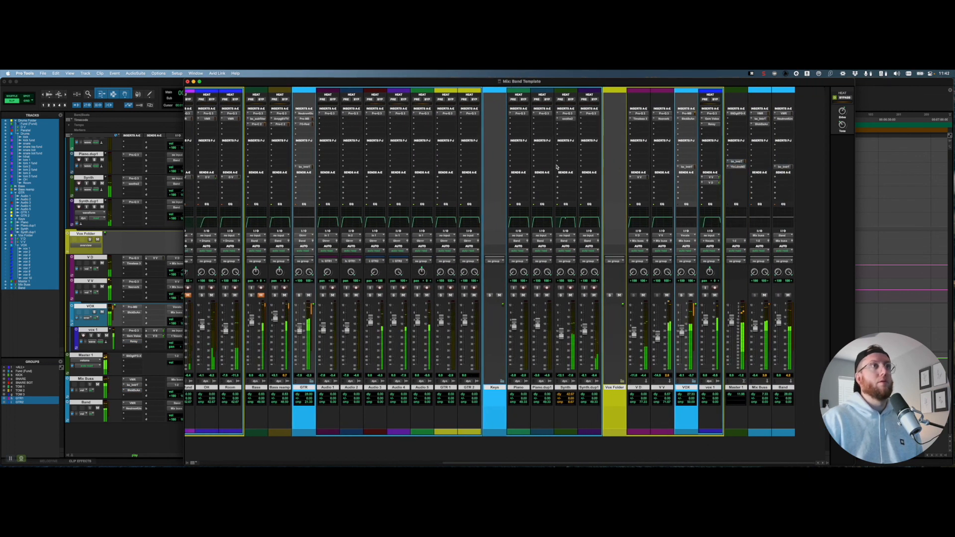
key(super+s)
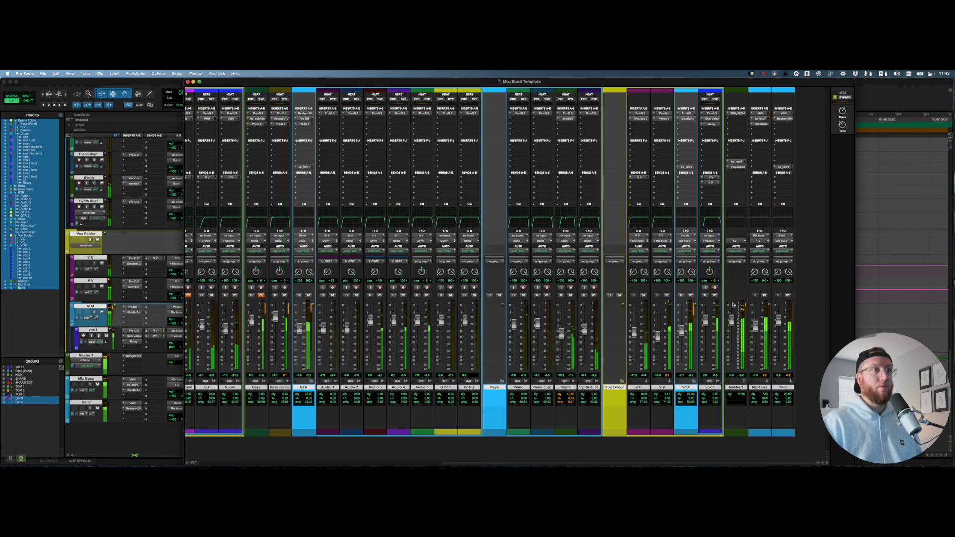
- Play the processed mix from just before the last vocal section on vox 1 and watch its levels in the Mix window
key(super+equal)
key(space)
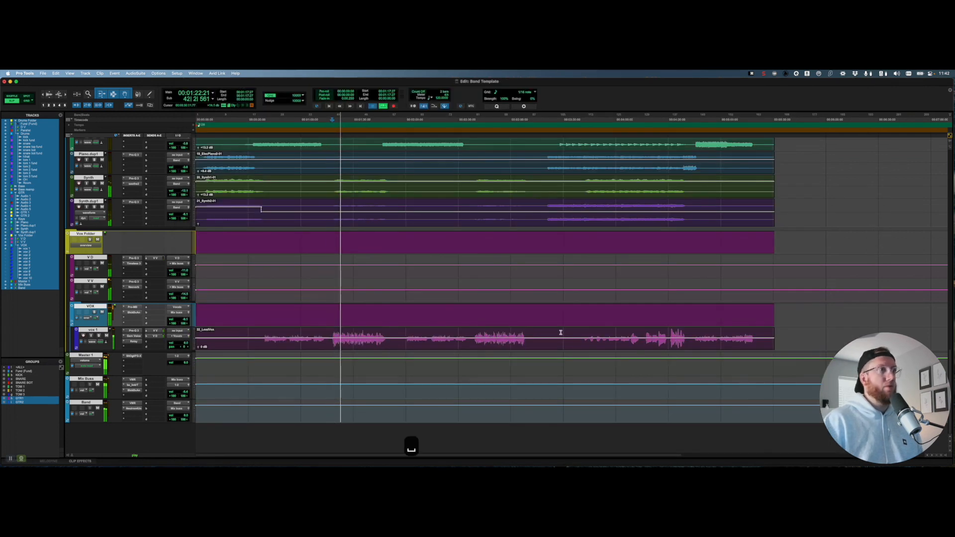
click(561, 332)
key(super+equal)
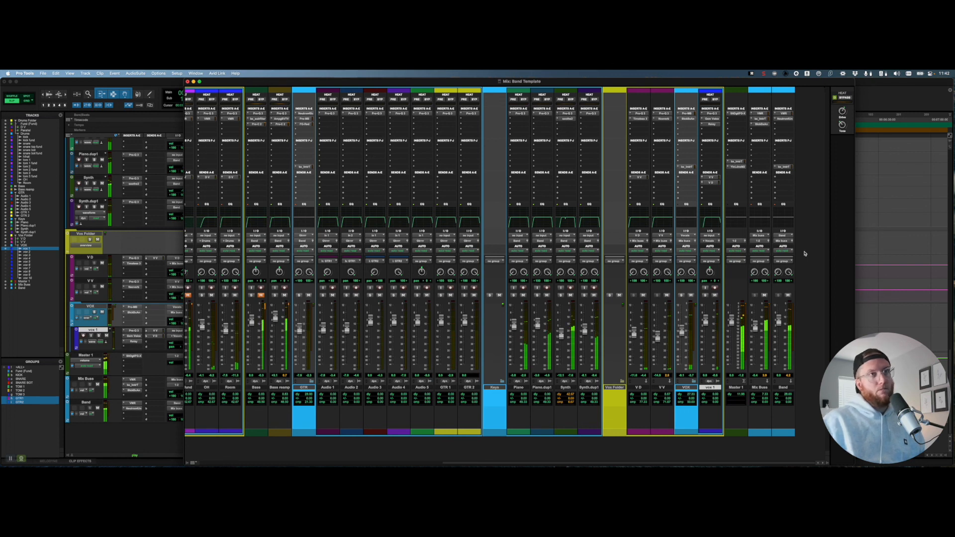
- Compare the processed parts by soloing and unsoloing the Band track, and muting and unmuting Vox Folder during playback
click(779, 296)
click(779, 296)
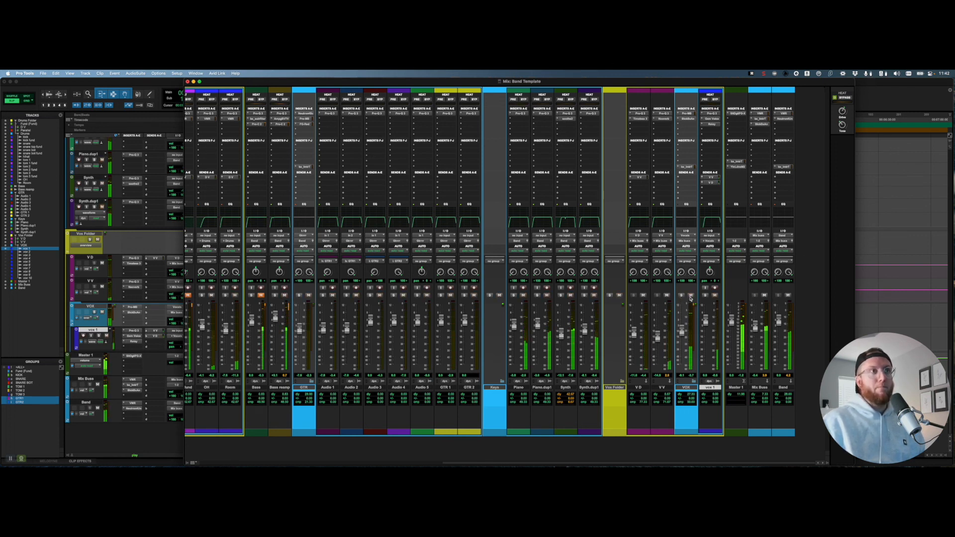
click(620, 296)
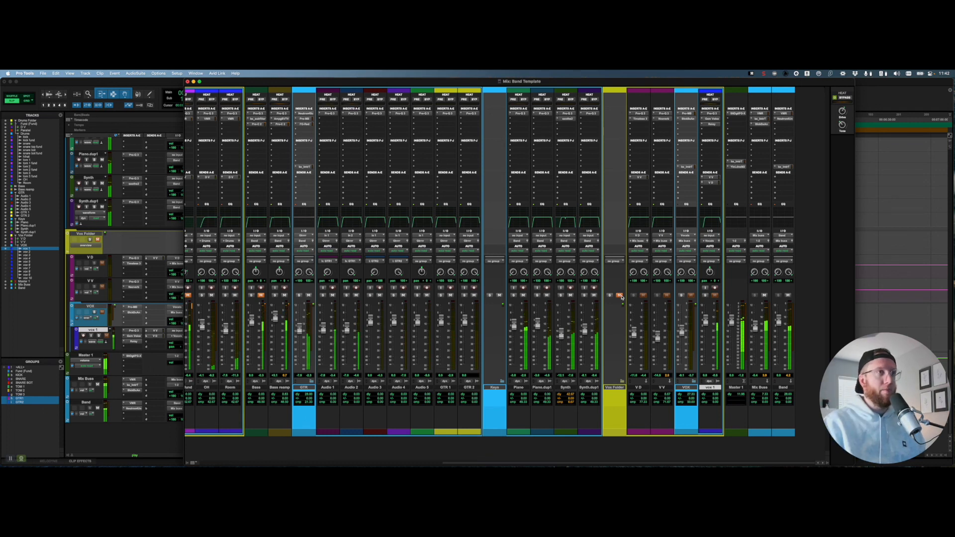
click(620, 296)
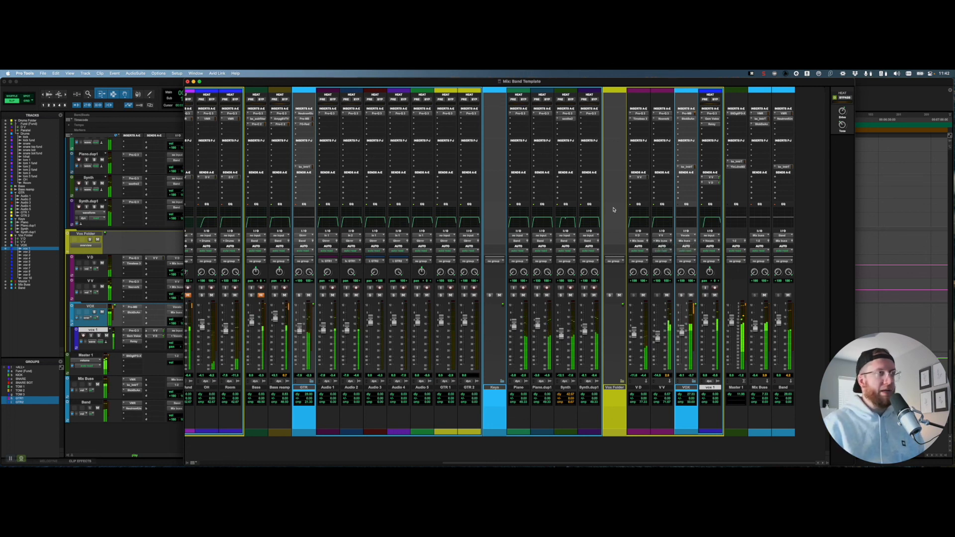
- Stop playback and save the session
key(space)
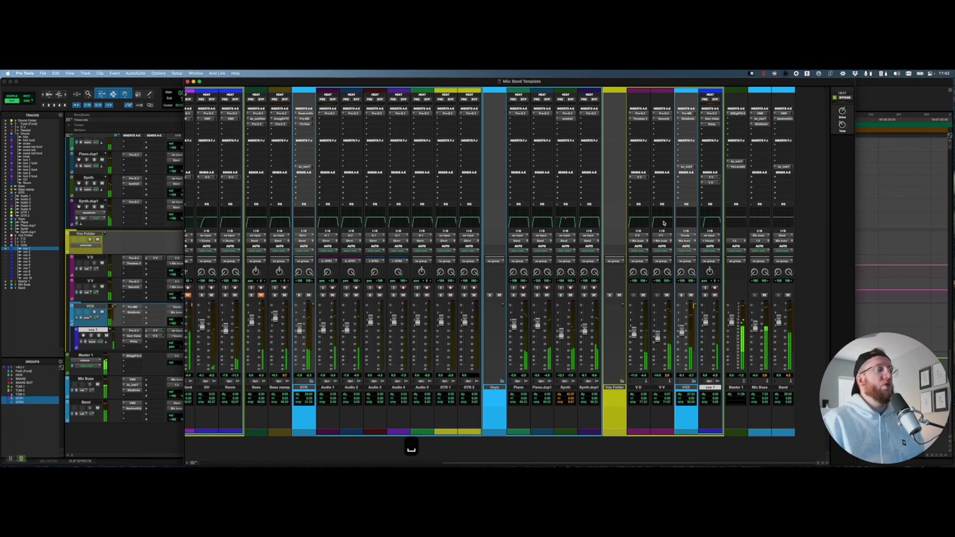
key(super+s)
scroll(461, 248, left, 10)
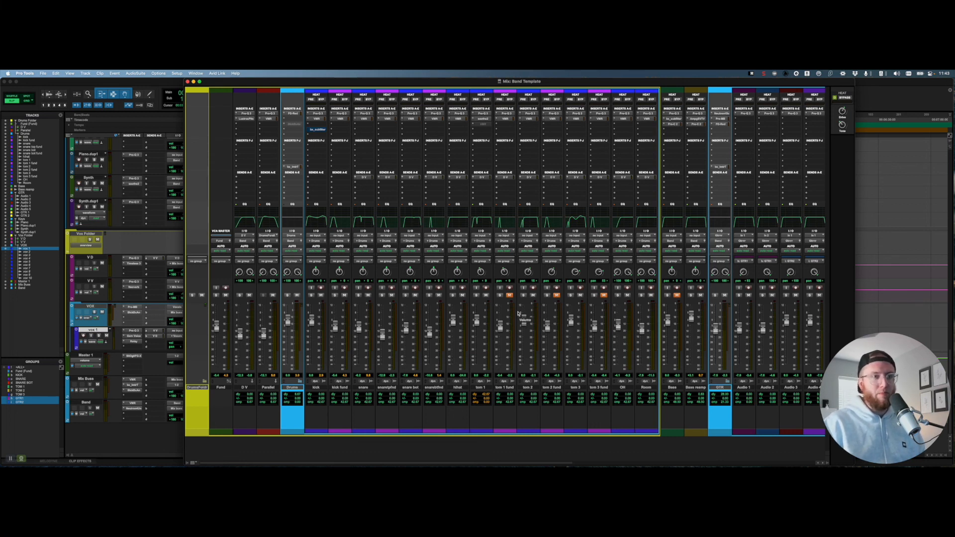
scroll(518, 313, right, 10)
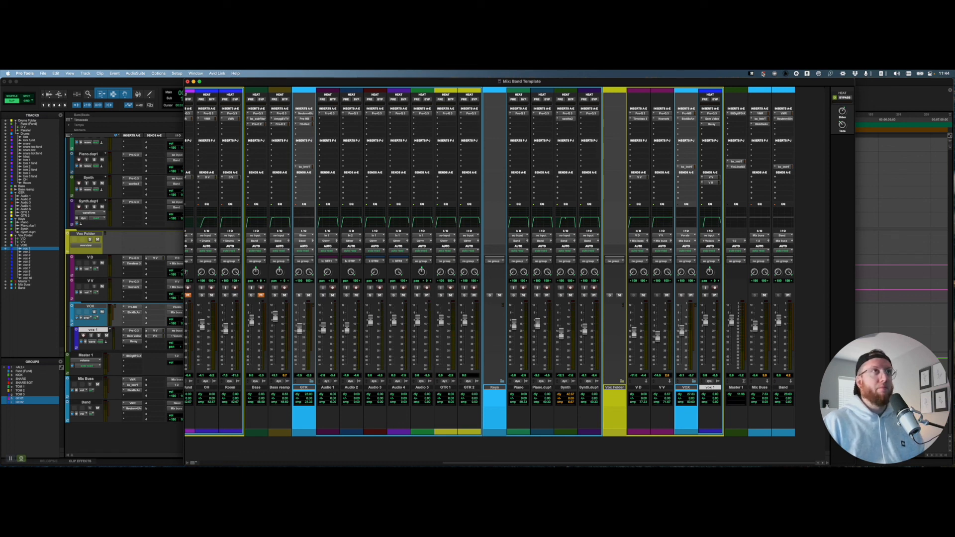
key(super+s)
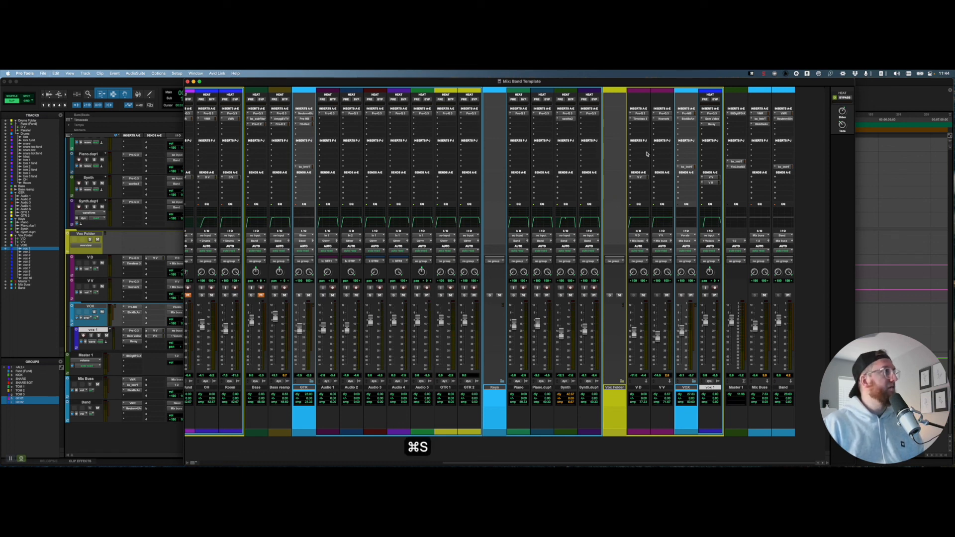